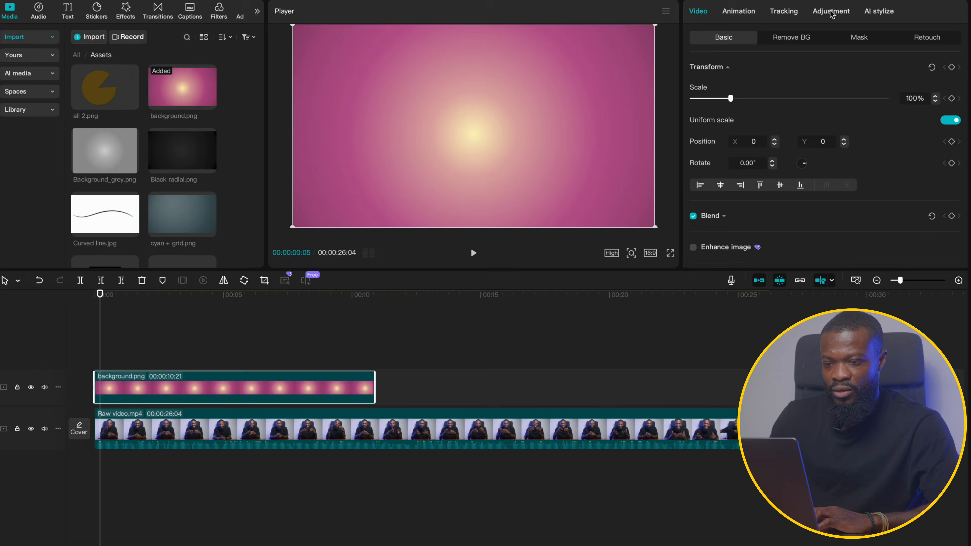
Remove all colour from the background.png clip by lowering its saturation to the minimum.
scroll(817, 113, down, 5)
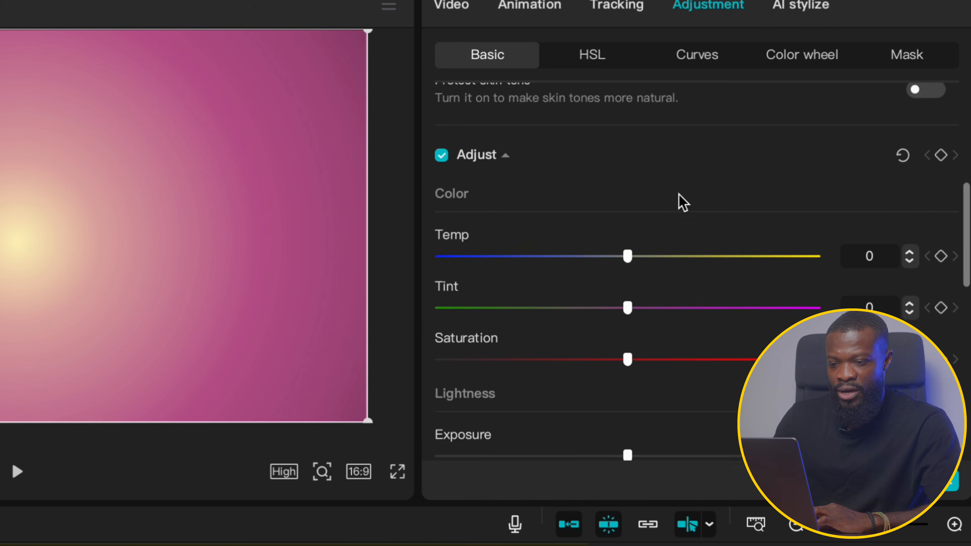
scroll(679, 201, down, 3)
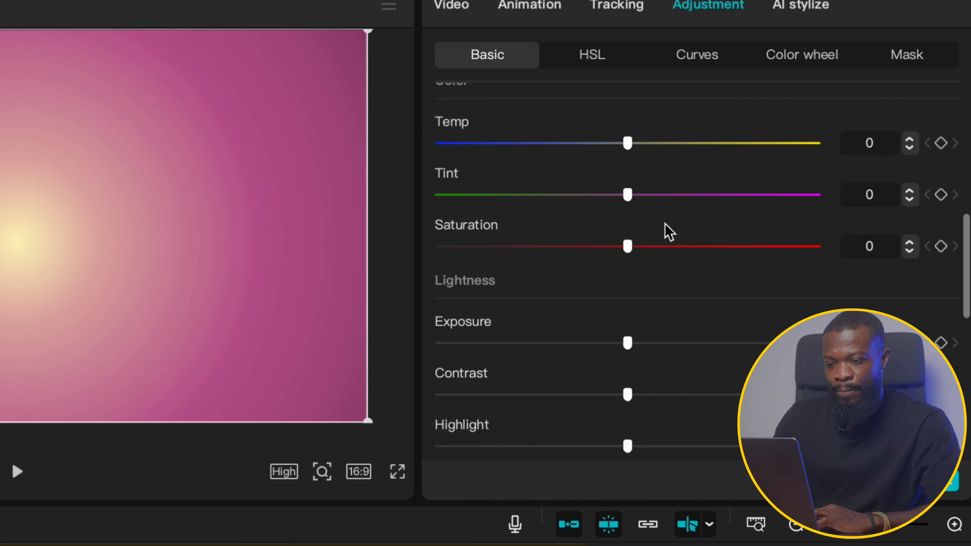
drag(624, 245, 452, 247)
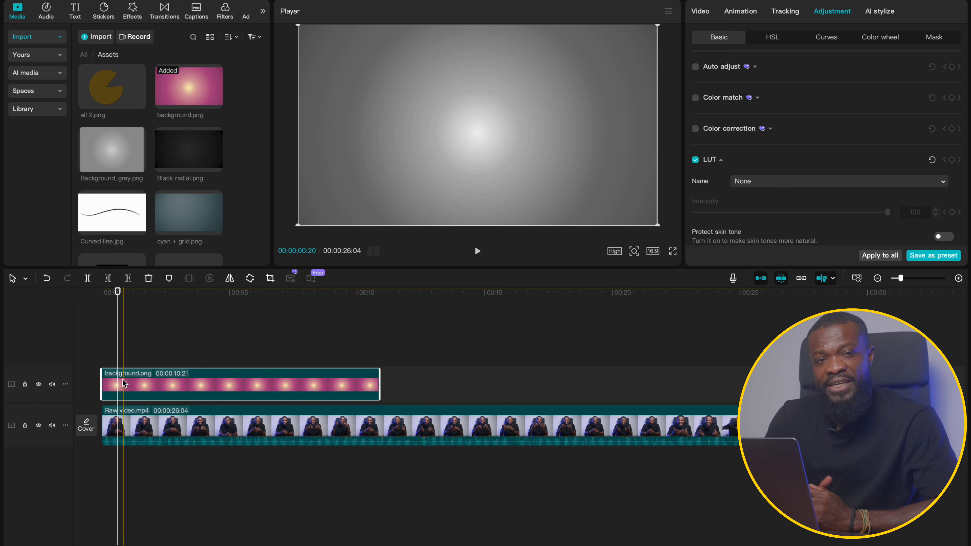
scroll(178, 181, down, 5)
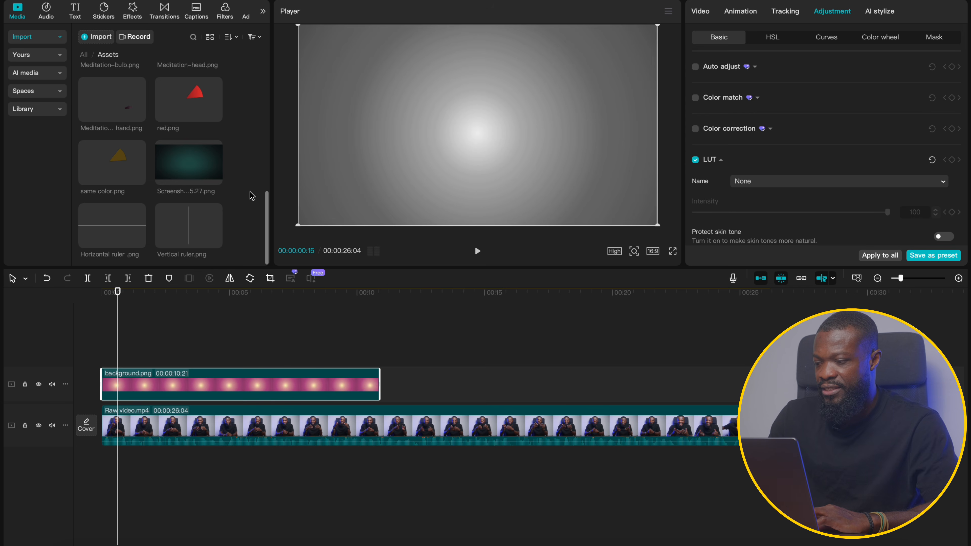
scroll(250, 191, up, 2)
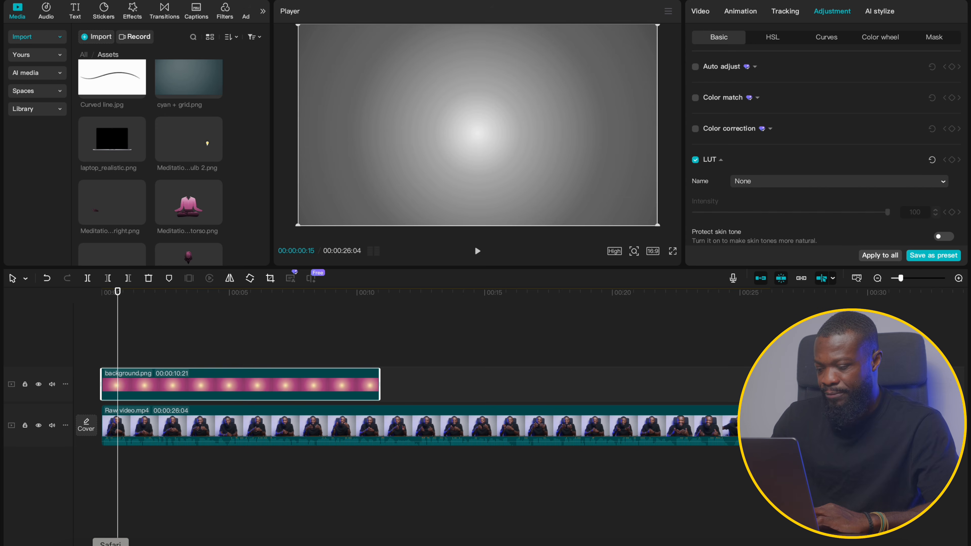
Switch to Freepik in Safari, search for "meditation" and browse the results filtered to premium vectors.
click(111, 545)
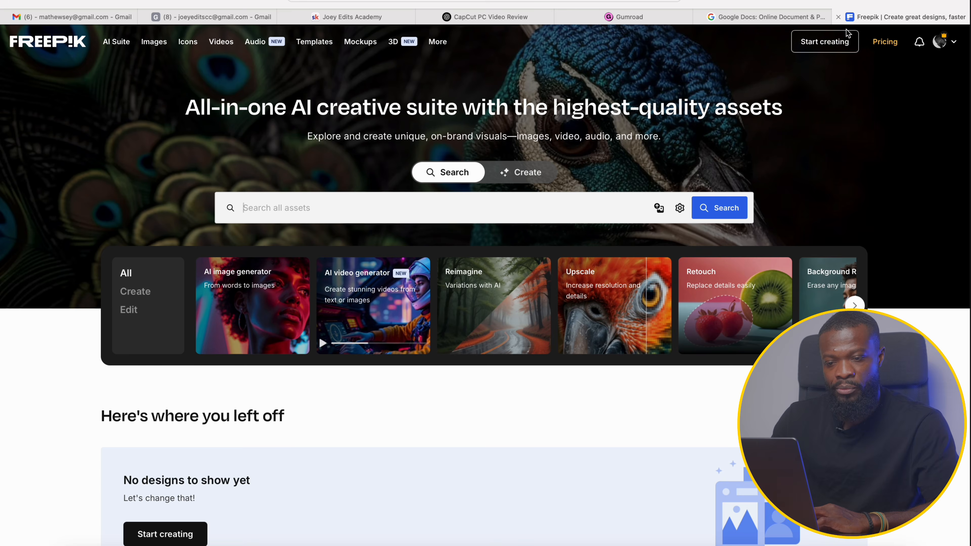
click(386, 214)
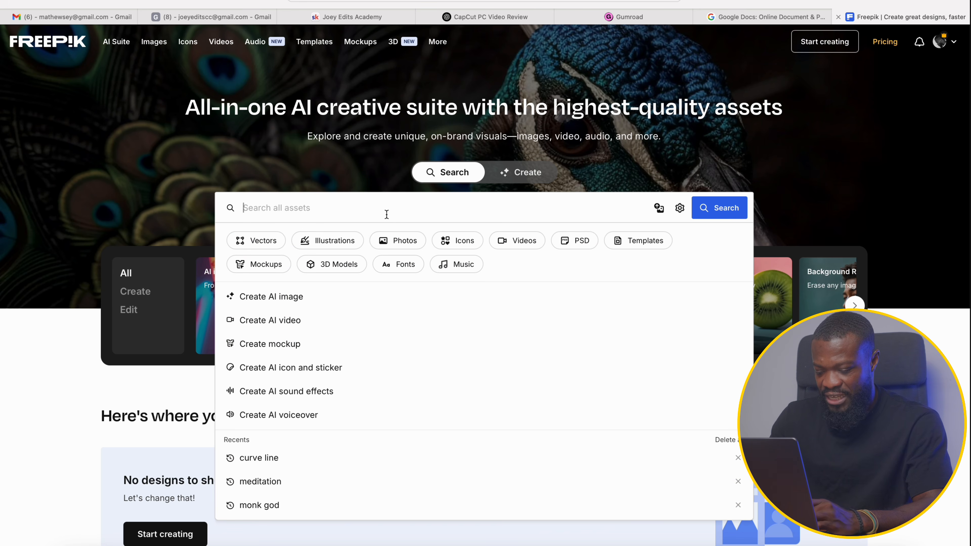
text(meditation)
key(Return)
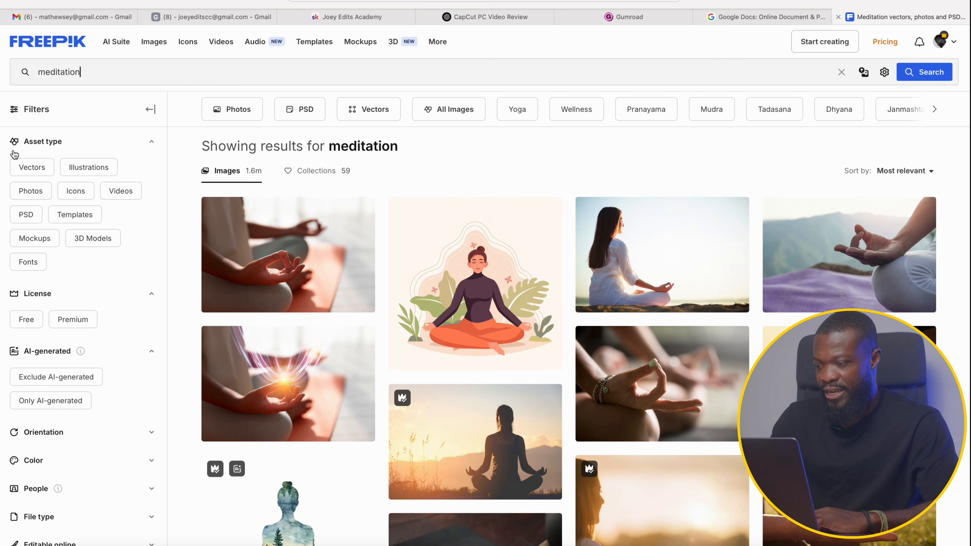
click(24, 169)
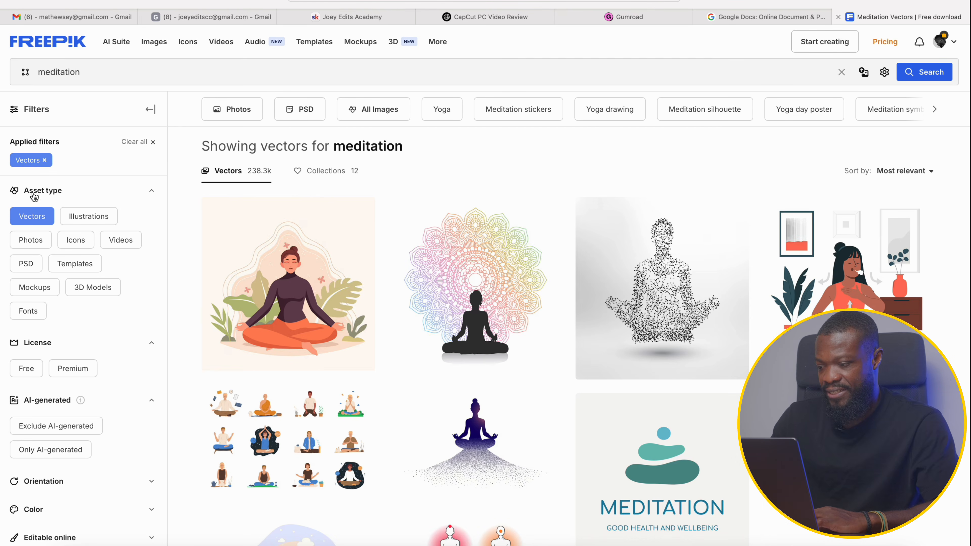
click(72, 372)
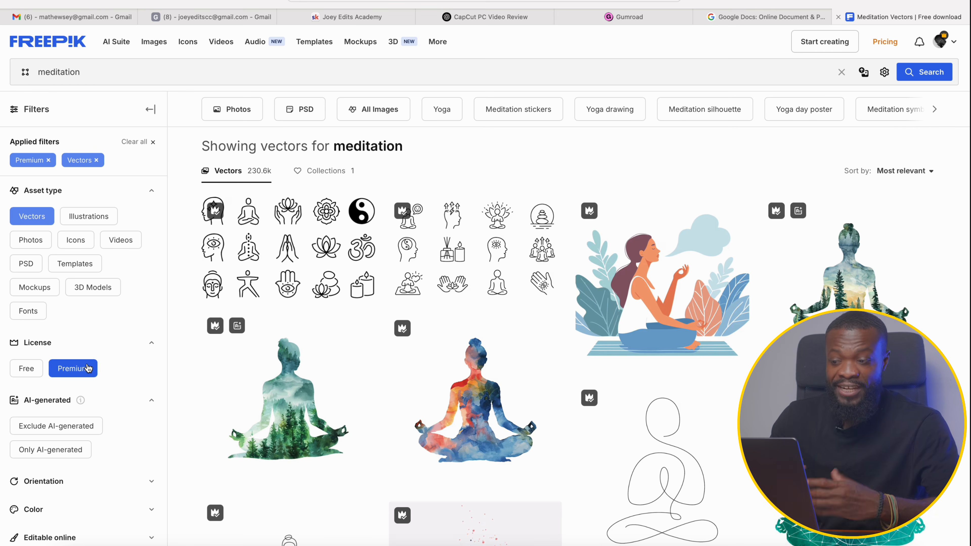
scroll(320, 411, down, 5)
scroll(320, 411, down, 8)
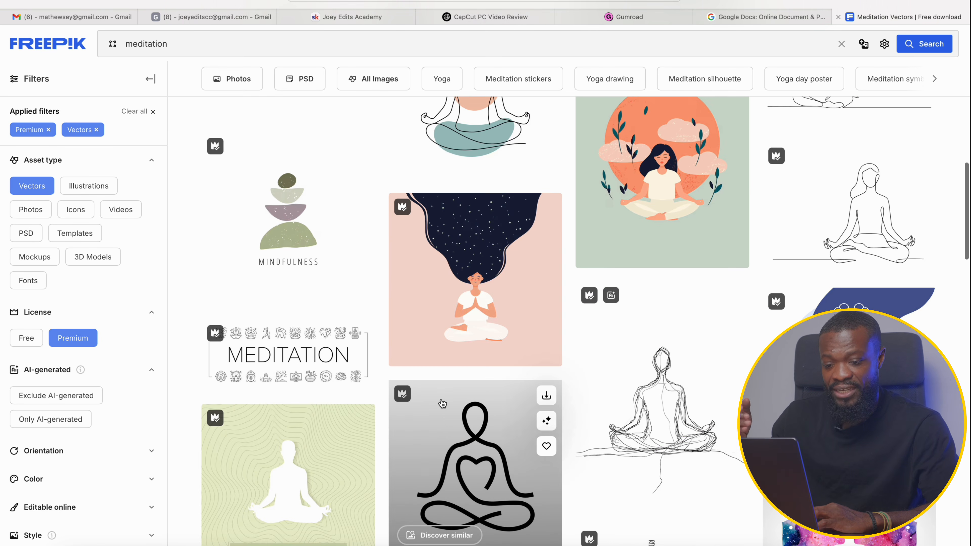
scroll(440, 403, down, 10)
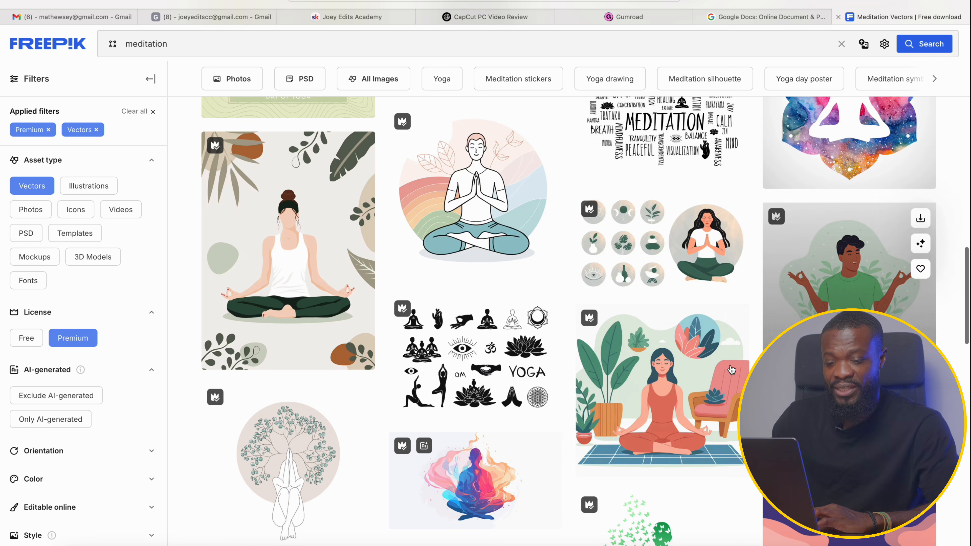
scroll(704, 383, down, 7)
scroll(704, 383, down, 2)
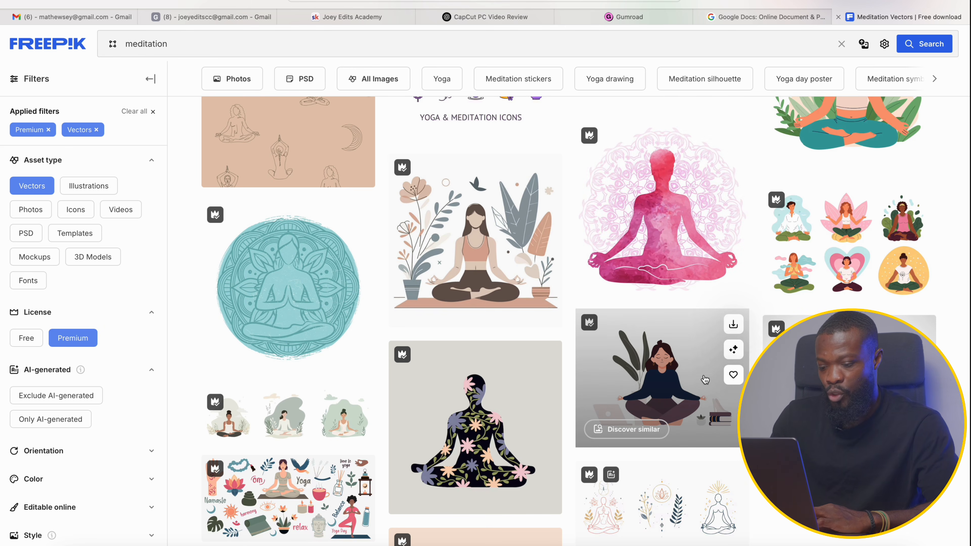
Switch to Finder and locate Meditation.eps in the Free Downloads folder.
click(69, 545)
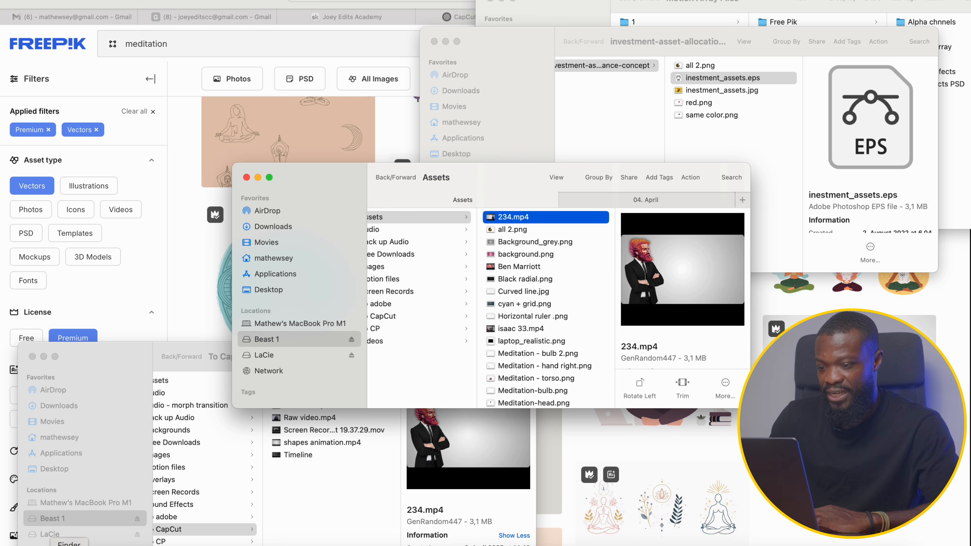
click(425, 254)
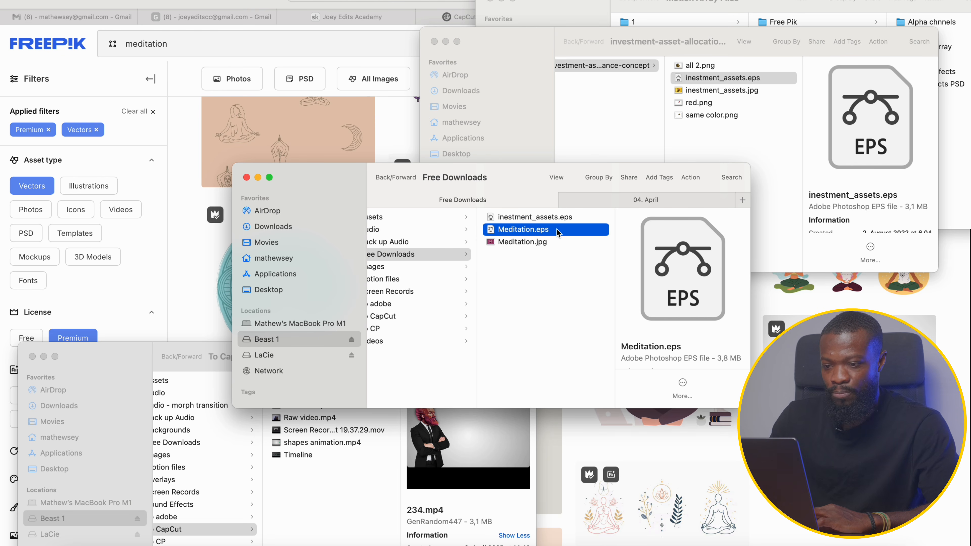
click(306, 518)
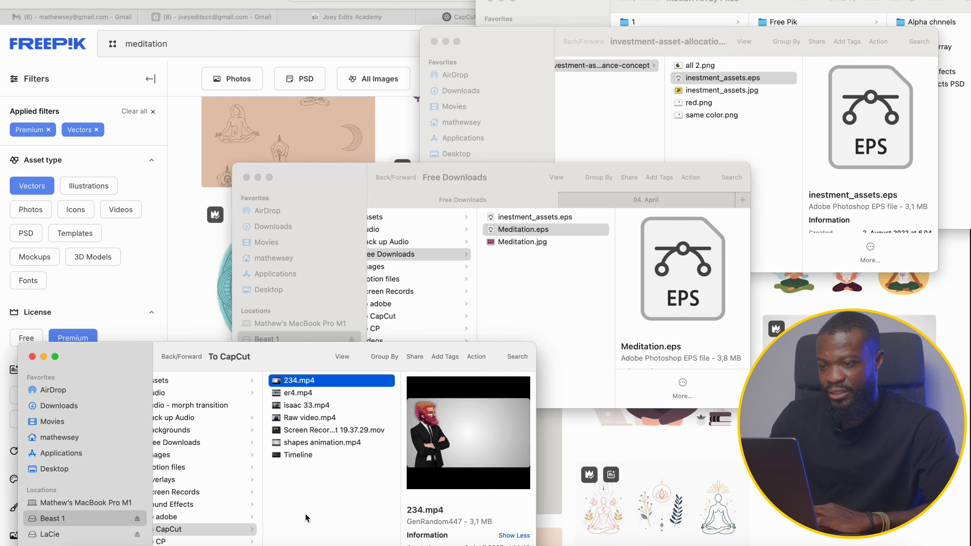
Open Photopea in a new Safari tab and close the phone mockup document without saving.
click(208, 316)
key(super+t)
text(photopea)
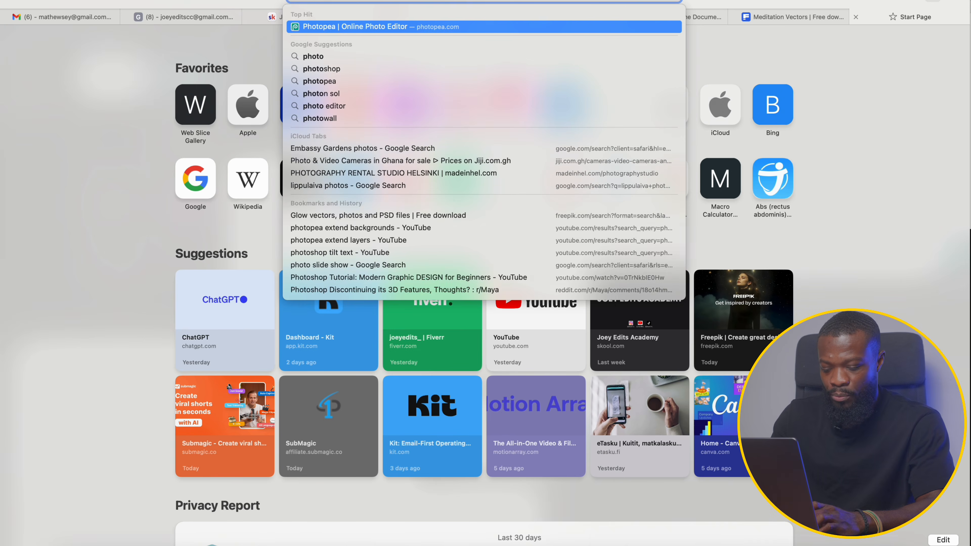
key(Return)
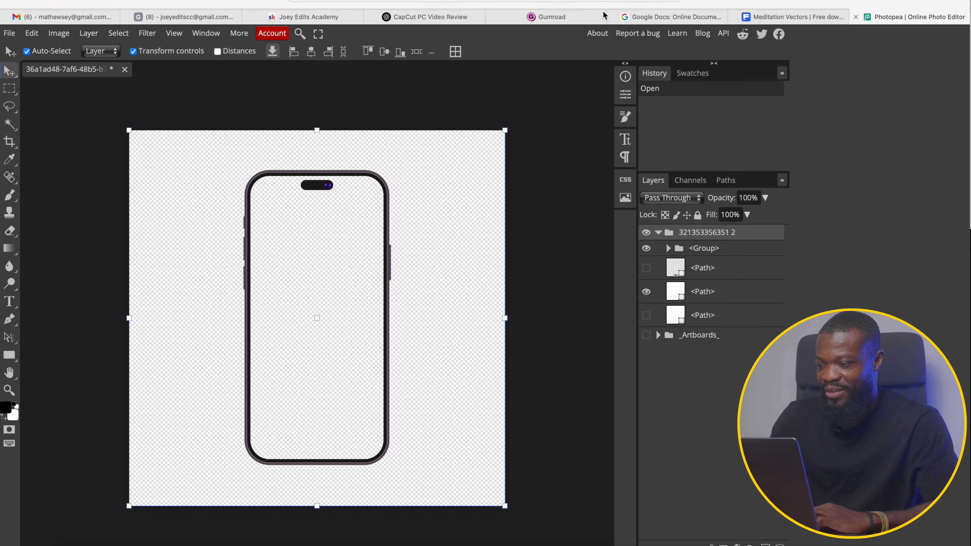
click(125, 70)
click(585, 290)
Open Meditation.eps from Finder's Free Downloads folder in Photopea.
click(80, 542)
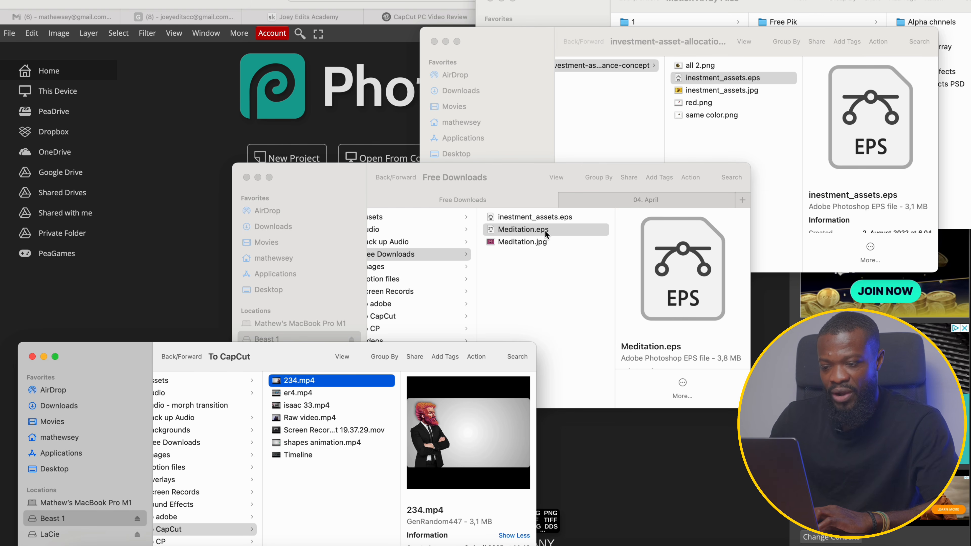
drag(545, 233, 220, 229)
click(220, 229)
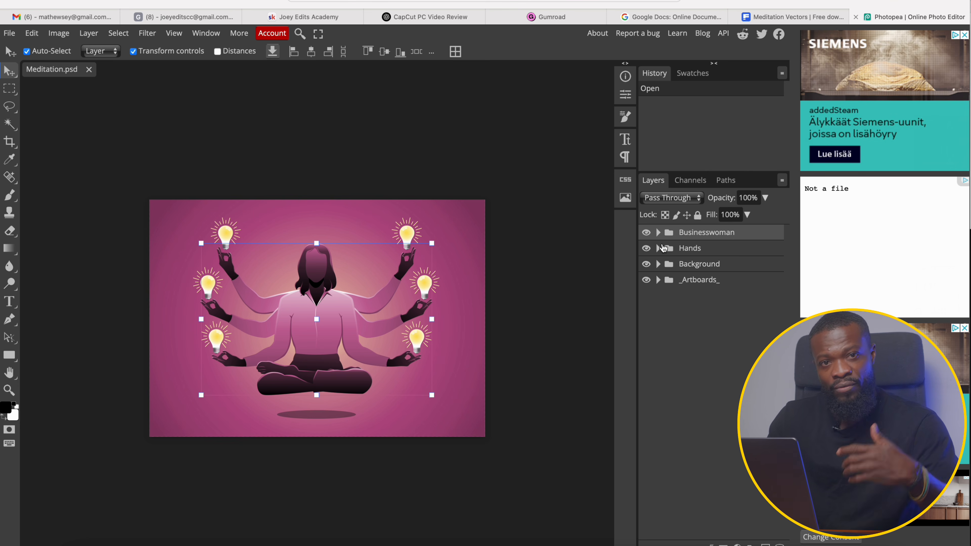
Hide the Hands and Background groups and expand the Businesswoman group to show its layers.
click(646, 248)
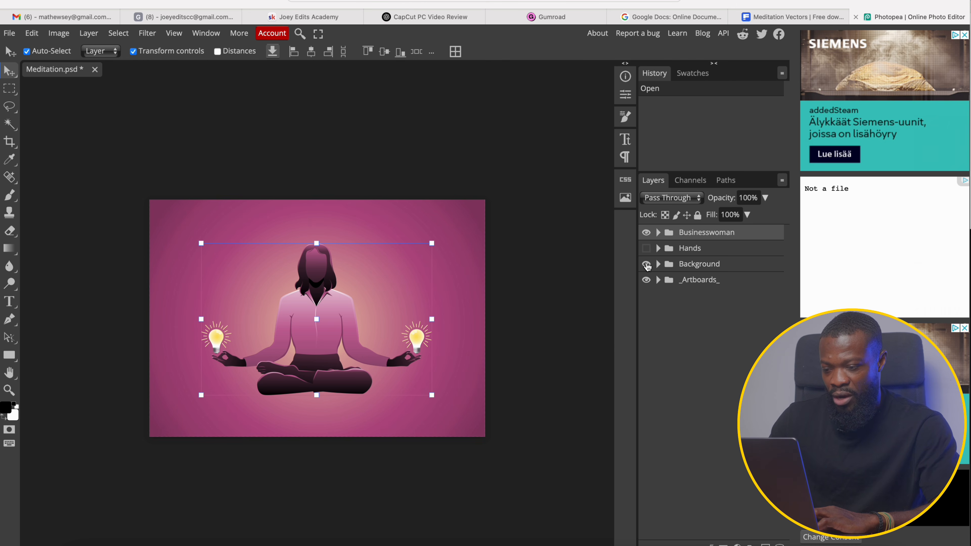
click(646, 264)
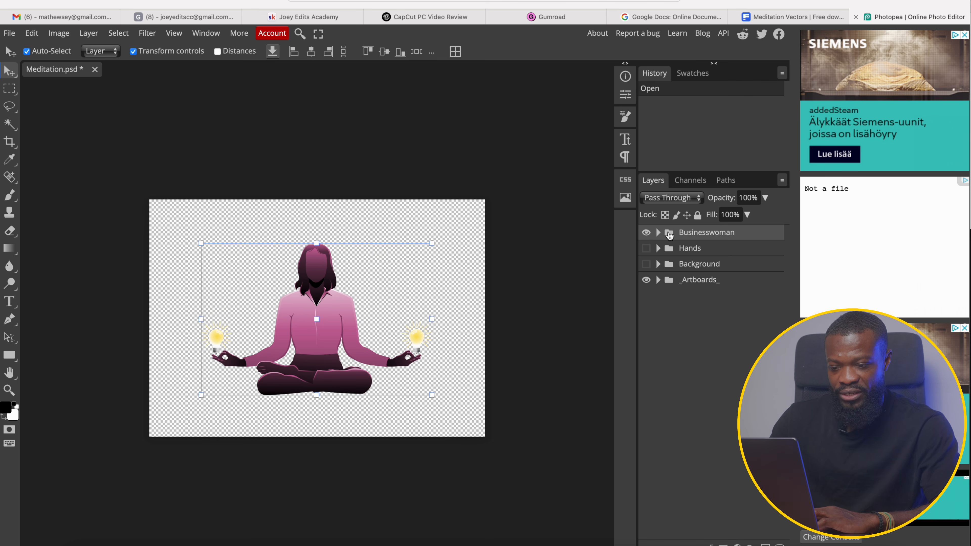
click(658, 232)
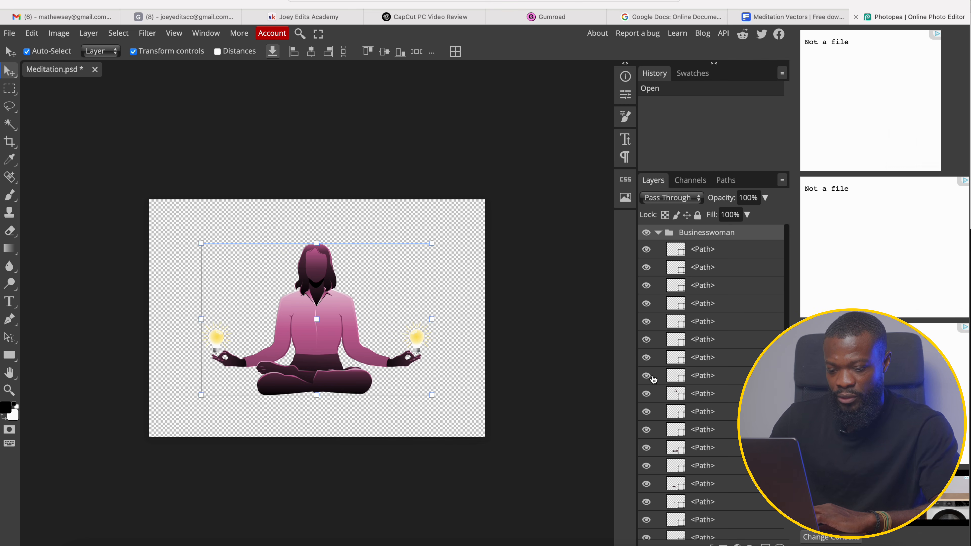
Identify the figure's separate parts by selecting the hair on the canvas and toggling individual path layers off and on.
scroll(711, 383, down, 1)
click(331, 285)
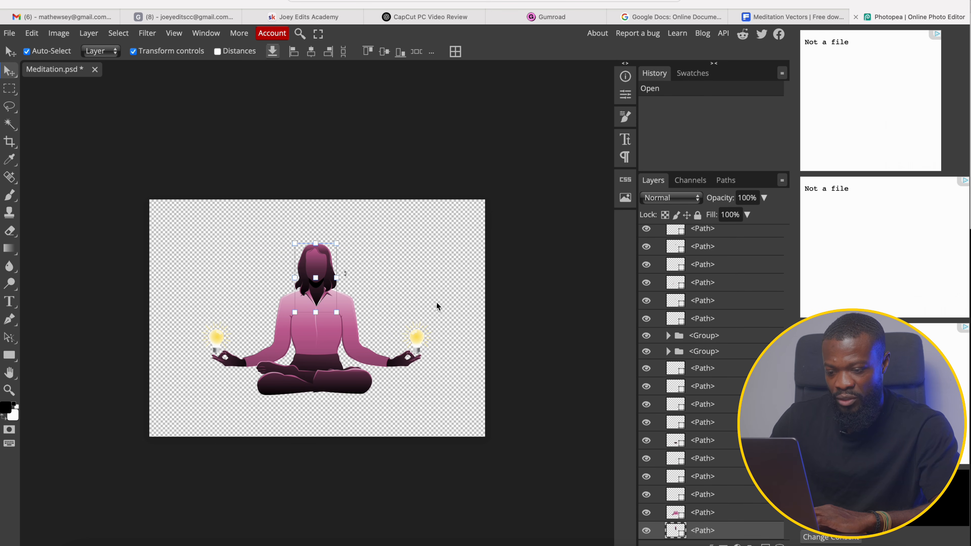
scroll(652, 454, down, 4)
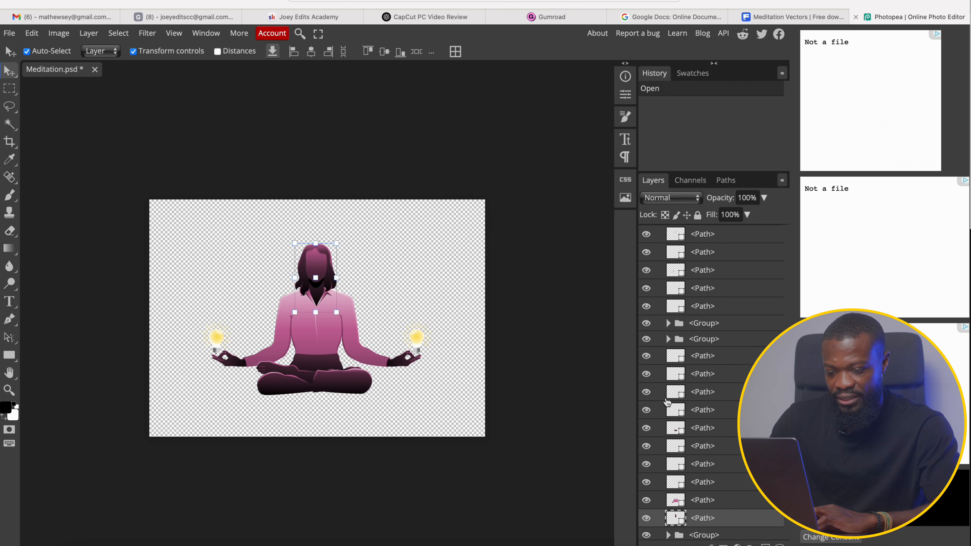
click(645, 452)
click(645, 452)
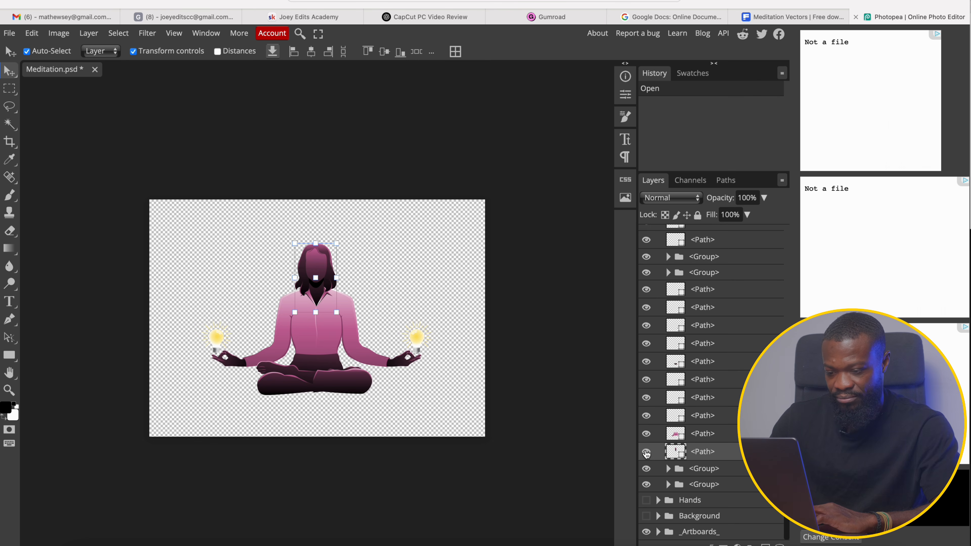
click(647, 361)
click(647, 362)
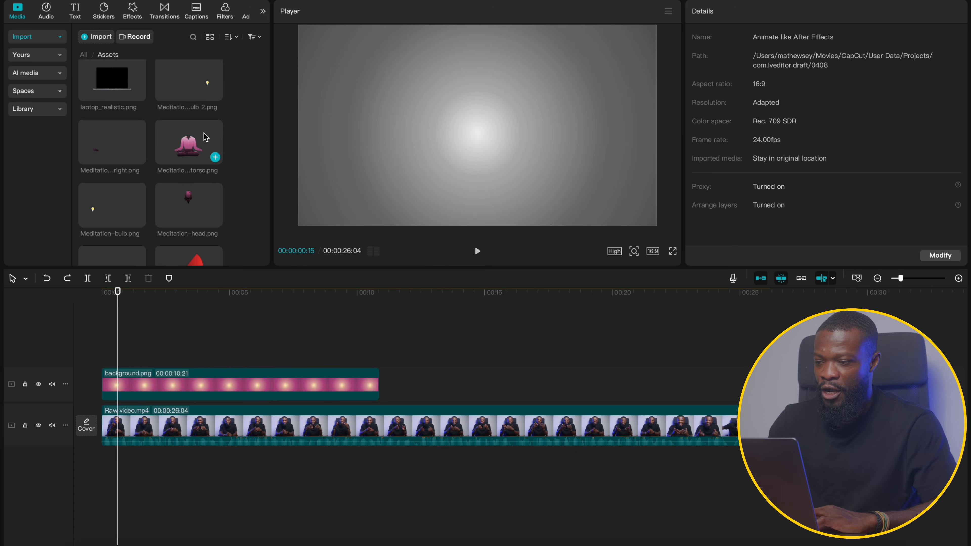
Place Horizontal ruler .png and Vertical ruler.png on tracks above the background from the start, extended to about 11:16 and 9:14.
scroll(242, 156, down, 5)
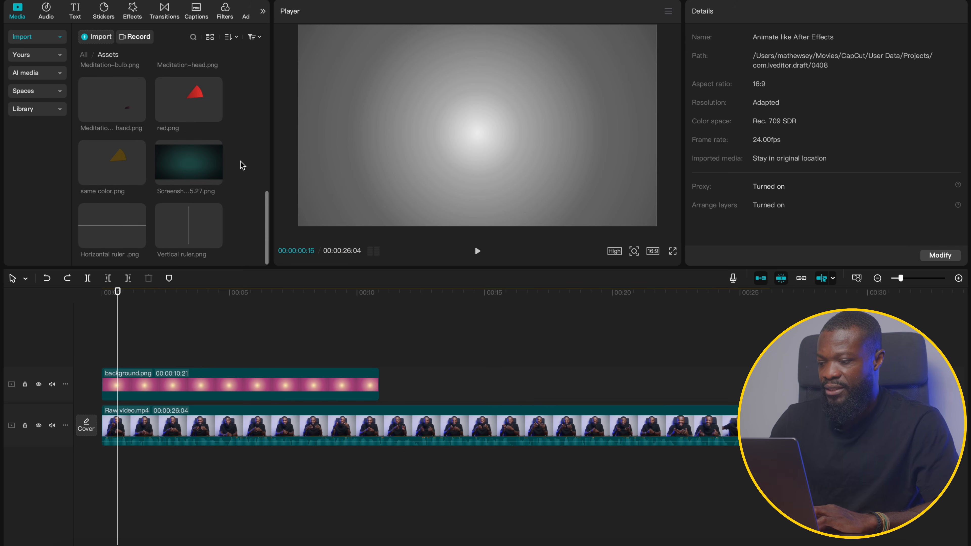
mouse_move(106, 237)
drag(108, 227, 119, 346)
drag(229, 346, 398, 346)
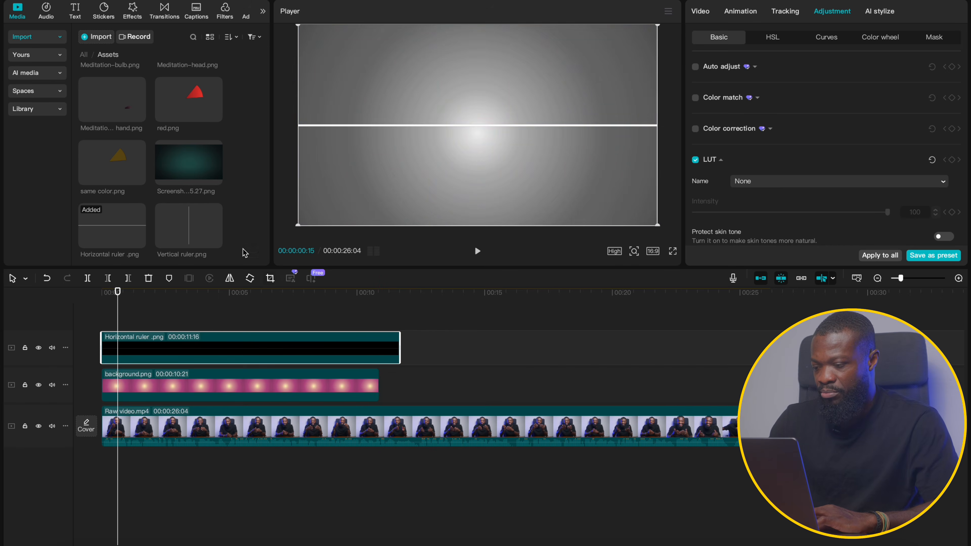
drag(195, 228, 120, 346)
drag(235, 347, 346, 347)
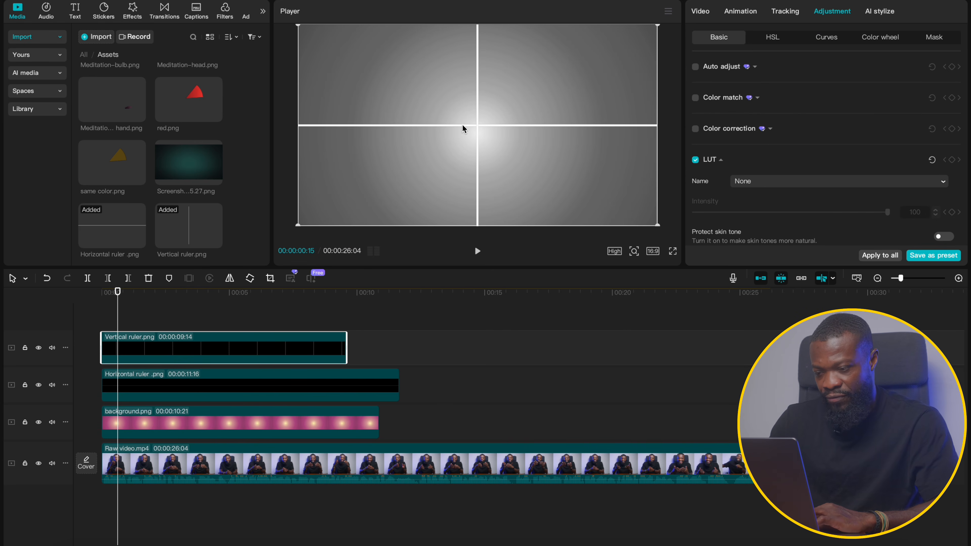
Add Meditation-head.png above the rulers, extend it to about 10:11, and lower the head so its neck sits on the ruler crossing.
scroll(253, 156, up, 5)
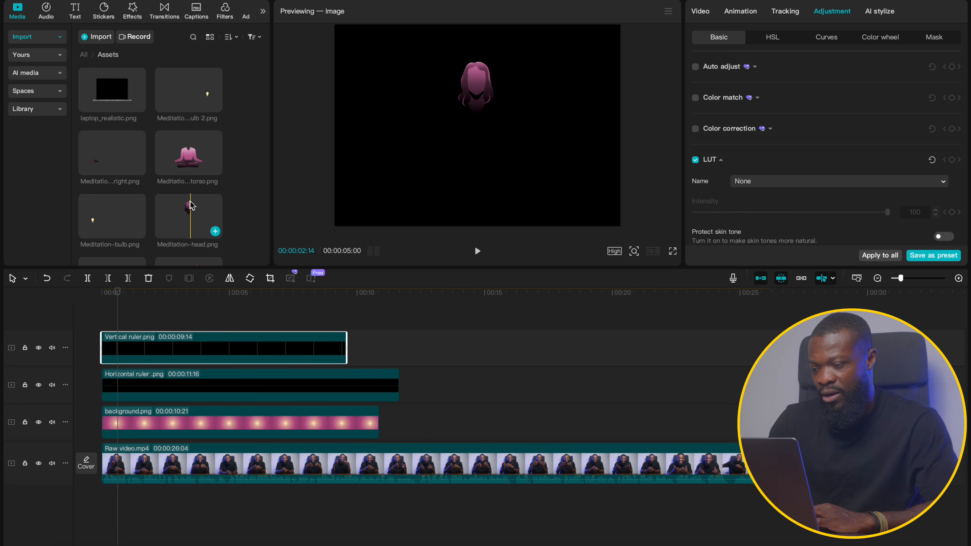
drag(190, 211, 103, 336)
drag(228, 348, 368, 349)
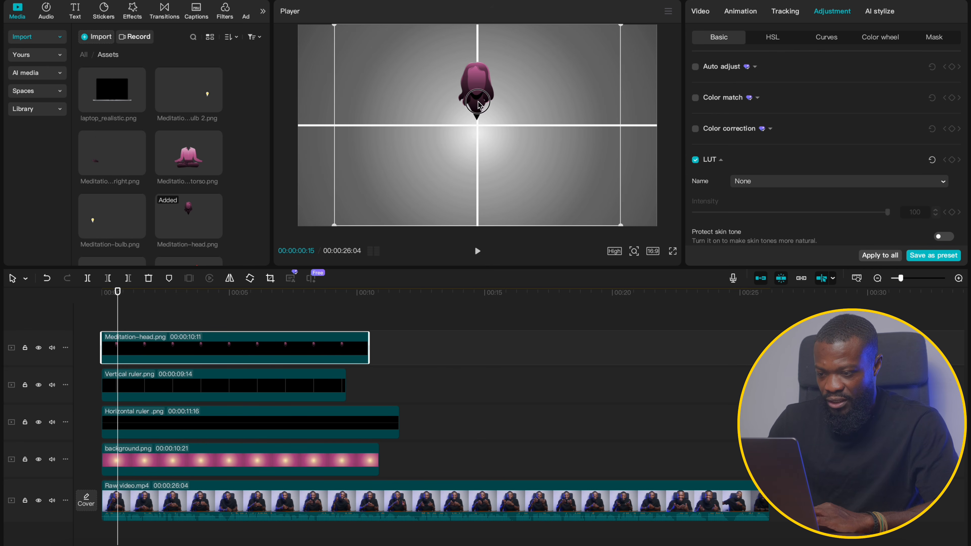
drag(478, 106, 481, 109)
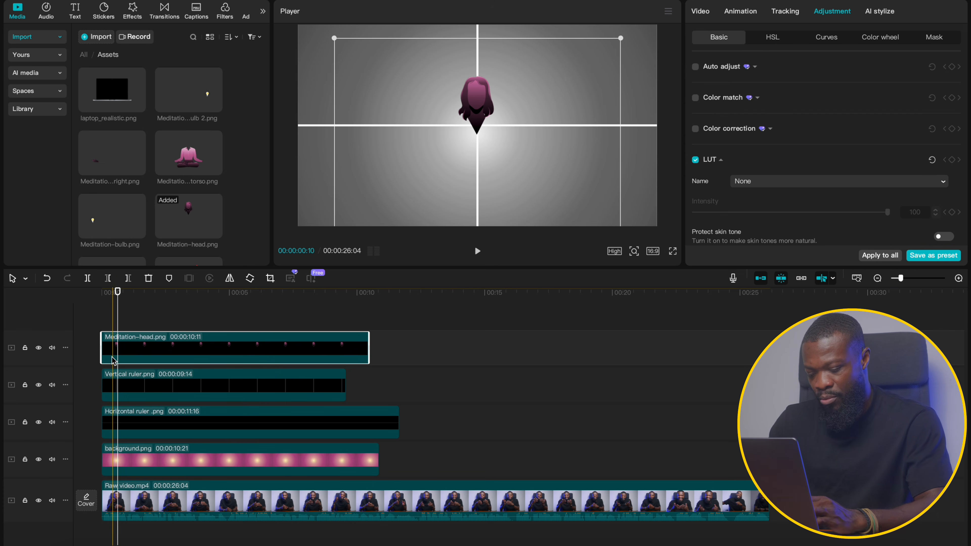
Turn the Meditation-head.png clip into a compound clip and return the playhead to the start of the timeline.
key(alt+g)
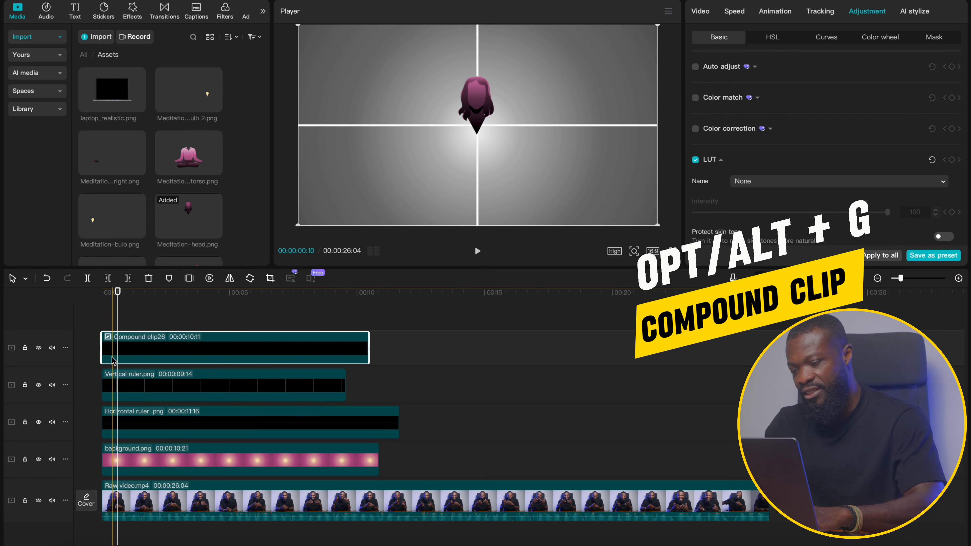
click(101, 292)
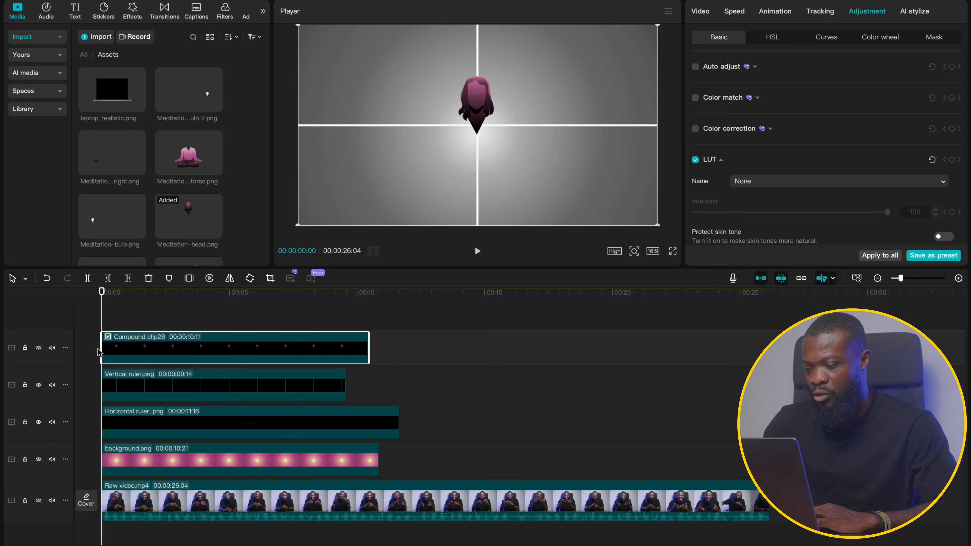
Replace the head compound clip with a freeze frame of its first frame, extended to 00:00:10:10, and disable that clip.
click(189, 278)
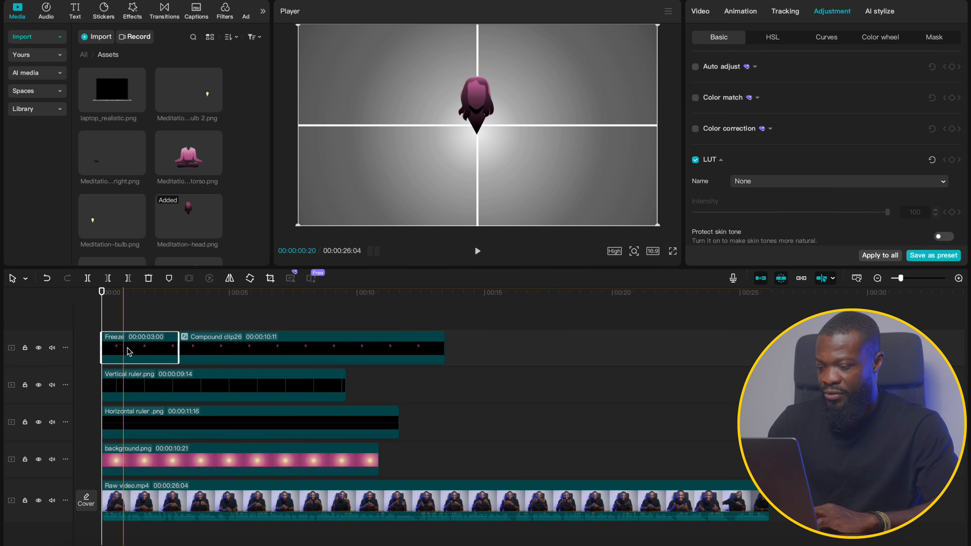
click(206, 349)
key(Delete)
click(176, 349)
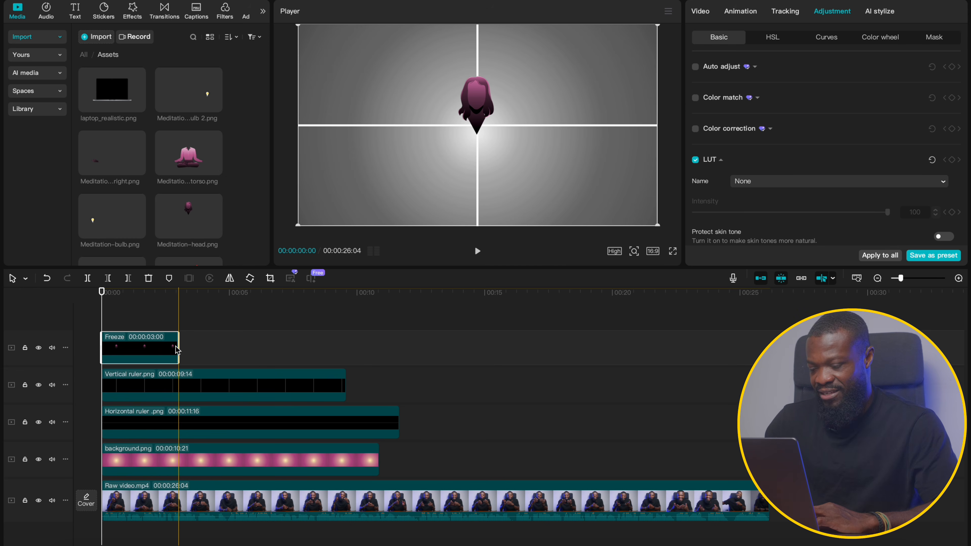
drag(176, 349, 368, 349)
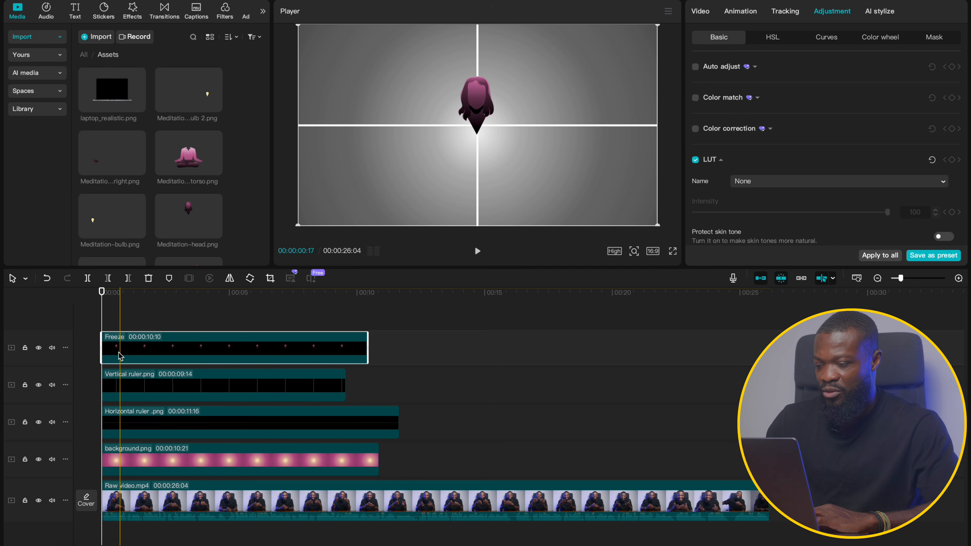
key(v)
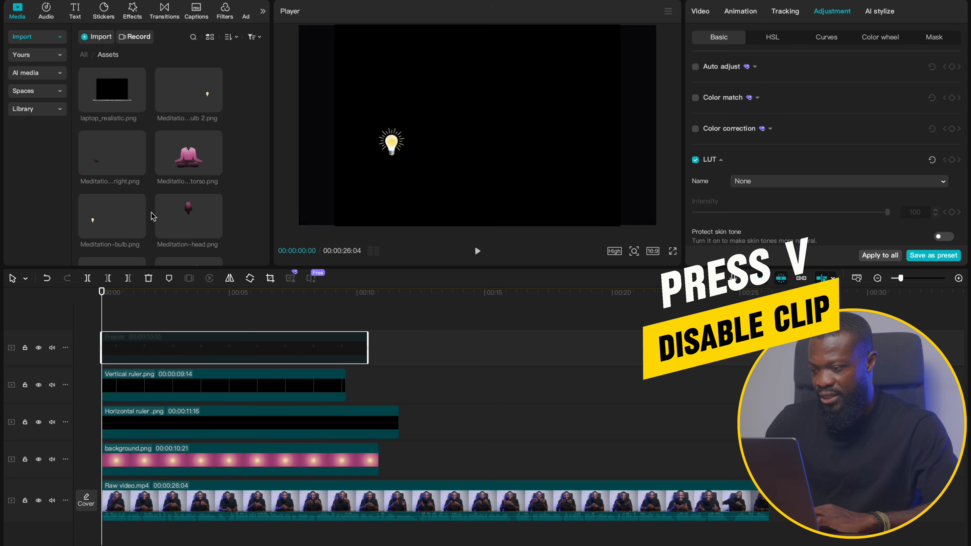
Add Meditation – hand right.png above the disabled head clip, extend it to 00:00:10:10, and align its wrist with the ruler crossing.
drag(109, 151, 105, 348)
drag(229, 348, 368, 348)
drag(414, 160, 474, 120)
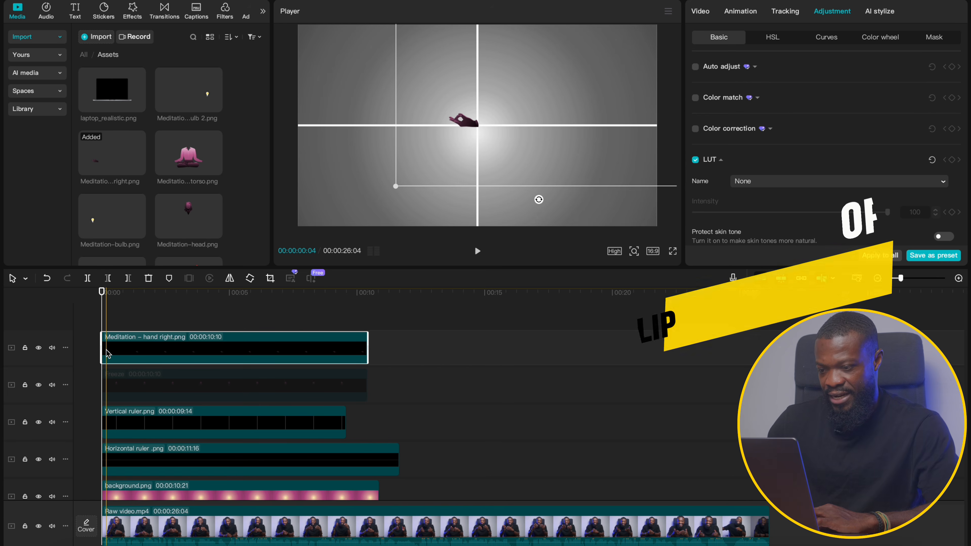
Turn the right-hand clip into a compound clip, replace it with a freeze frame extended to 00:00:10:10, and disable it.
key(alt+g)
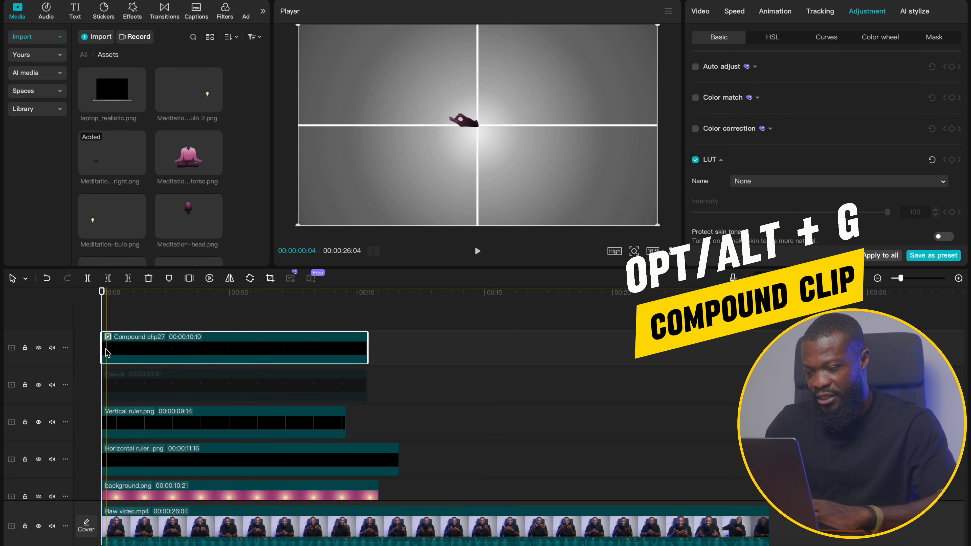
click(189, 278)
click(226, 352)
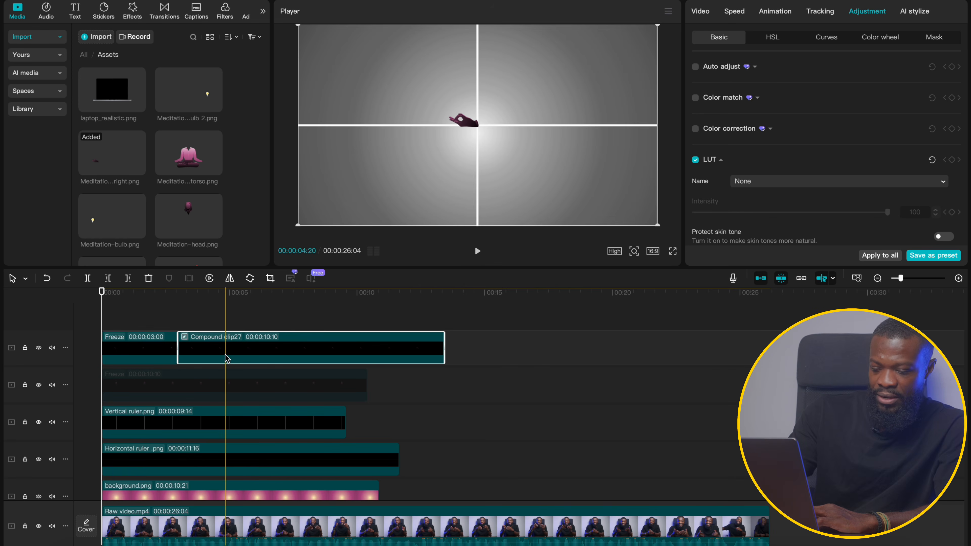
key(Delete)
drag(350, 346, 368, 346)
key(v)
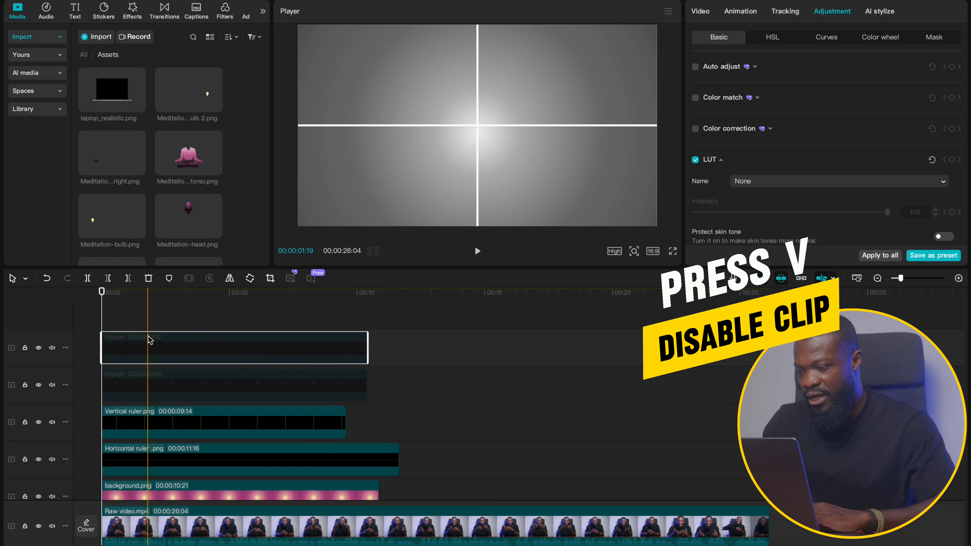
Add Meditation-left hand.png on the uppermost track, extend it to 00:00:10:10, and align its wrist with the ruler crossing.
scroll(191, 187, down, 3)
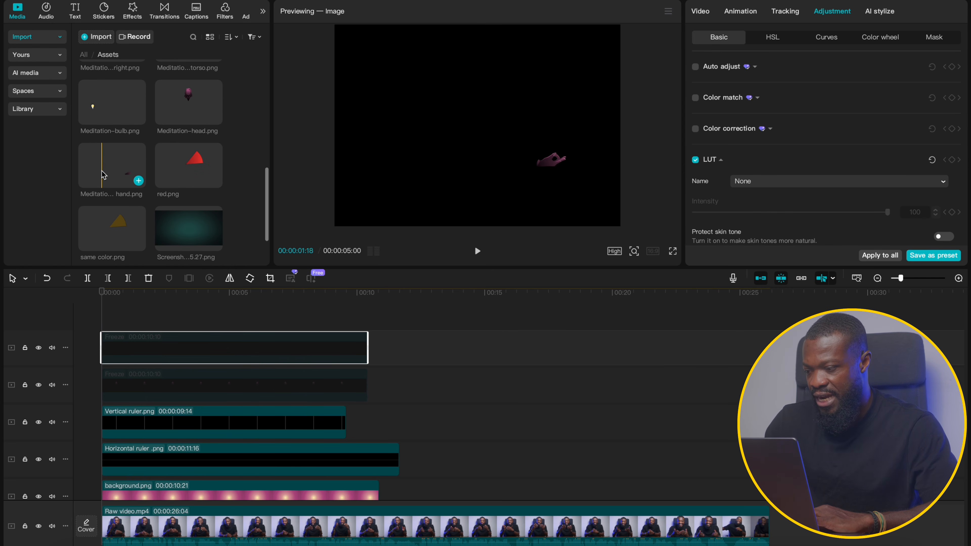
drag(102, 174, 105, 346)
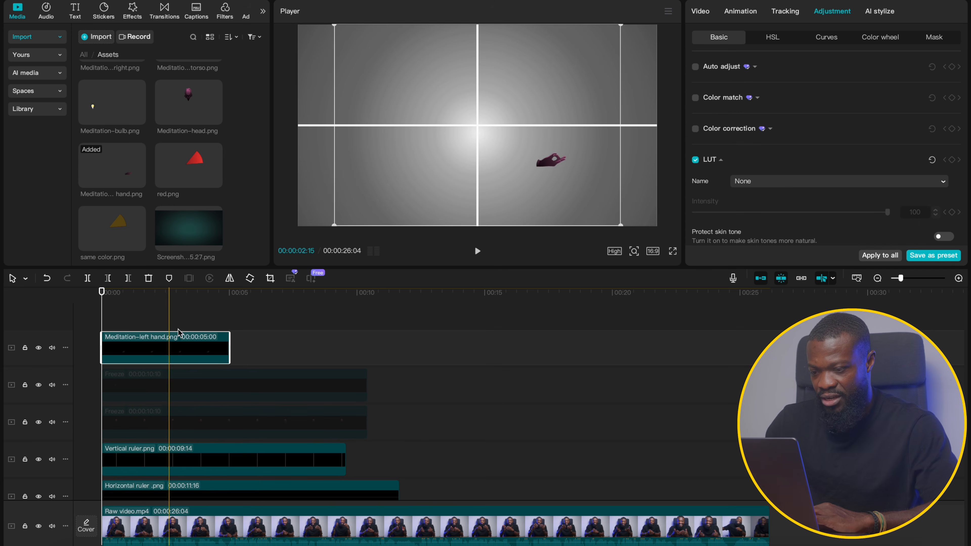
drag(230, 343, 368, 343)
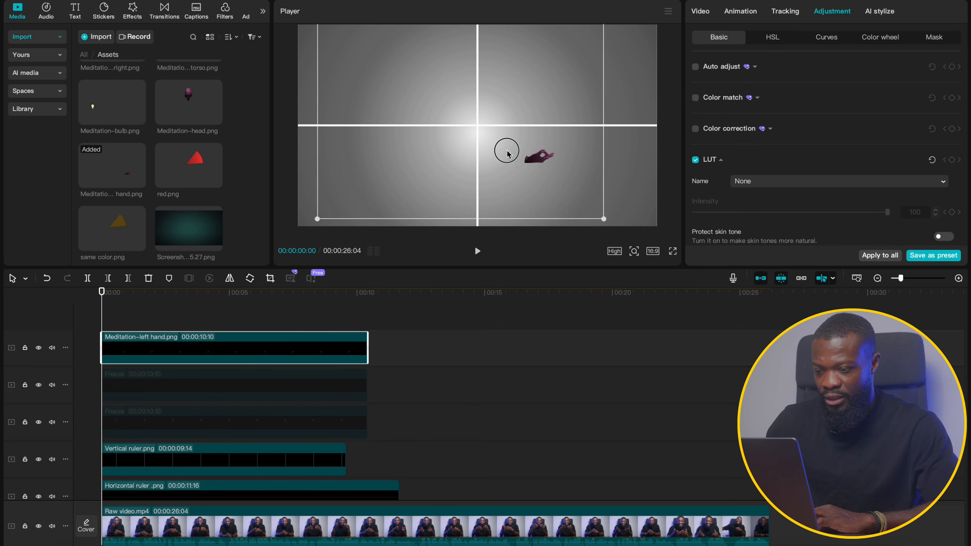
drag(504, 152, 469, 123)
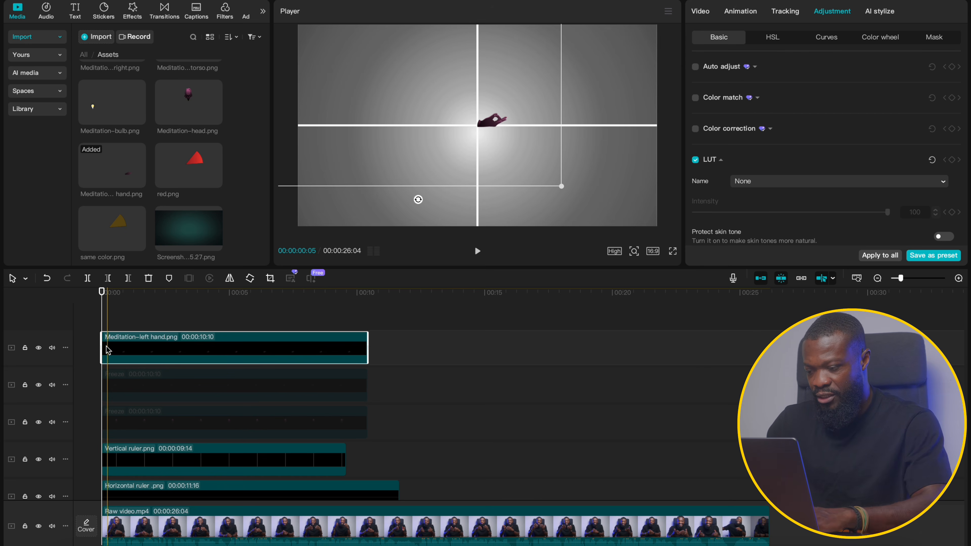
Turn the left-hand clip into a compound clip and replace it with a freeze frame extended to 00:00:10:10.
key(alt+g)
click(188, 281)
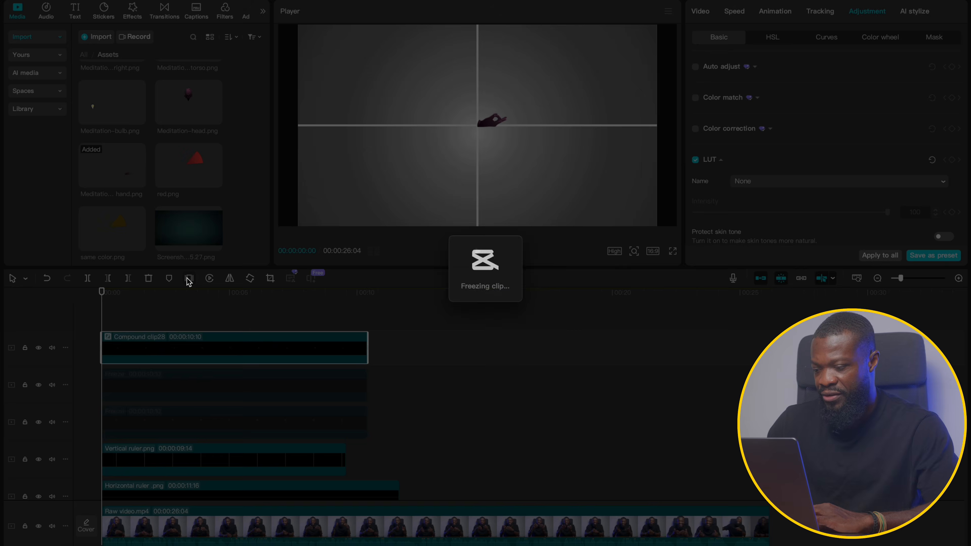
key(Delete)
drag(177, 344, 368, 341)
Re-enable the disabled freeze clips of the head and the right hand together.
scroll(400, 367, down, 3)
drag(400, 370, 256, 324)
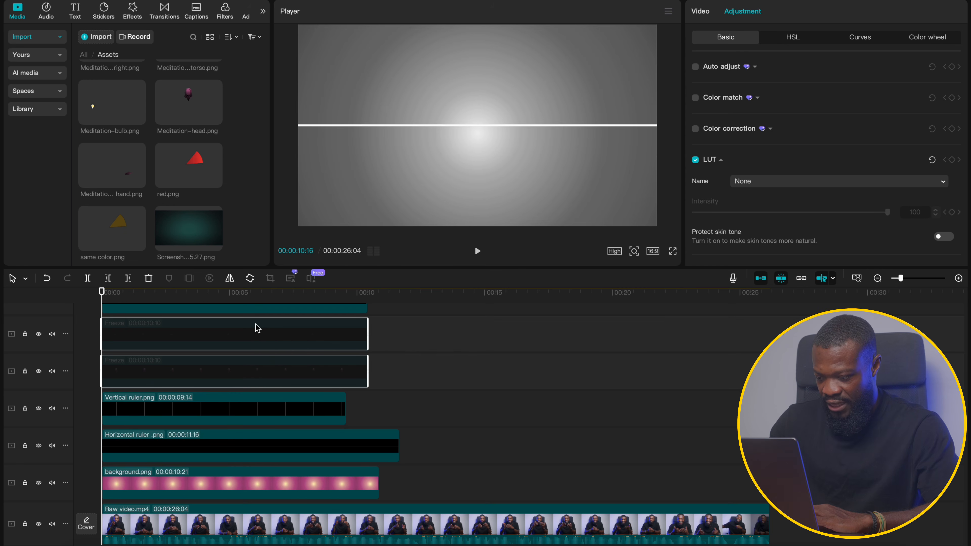
key(v)
scroll(233, 325, up, 1)
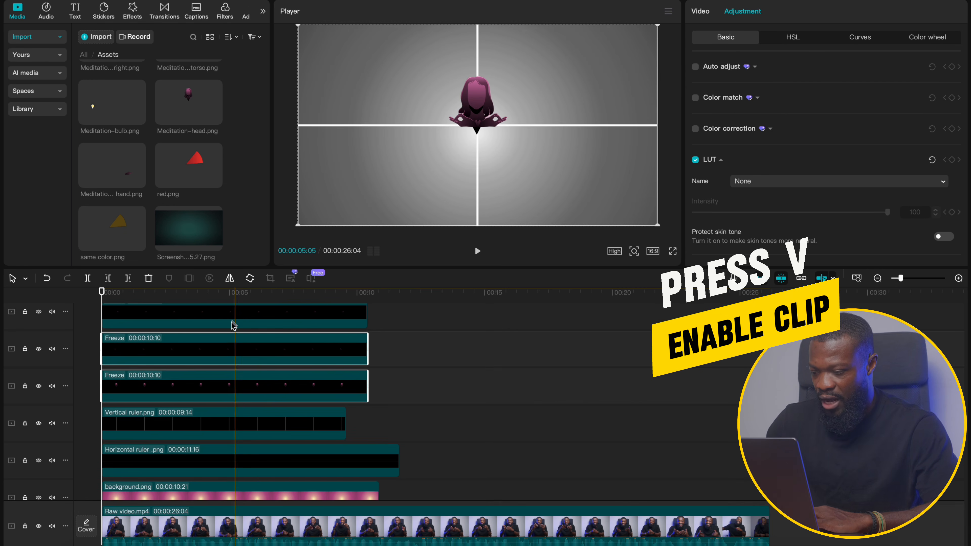
Insert Meditation – torso.png directly beneath the head clip from the start, extended to 00:00:10:10, and remove both ruler clips.
scroll(171, 142, up, 5)
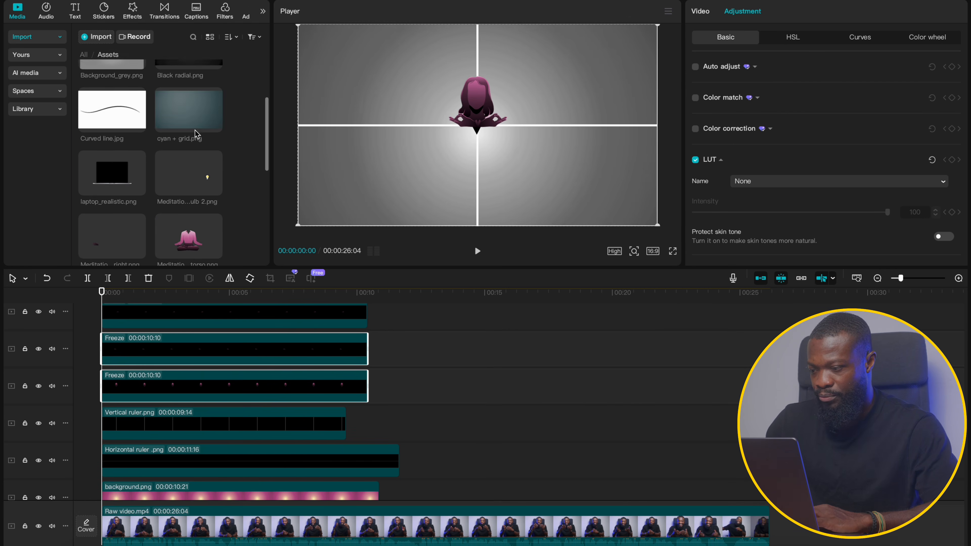
scroll(185, 126, down, 3)
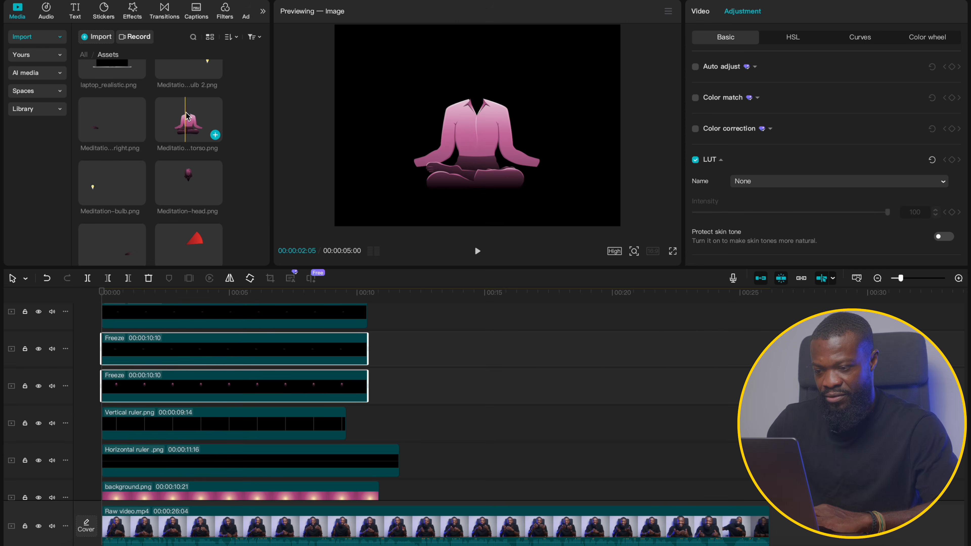
drag(186, 115, 144, 427)
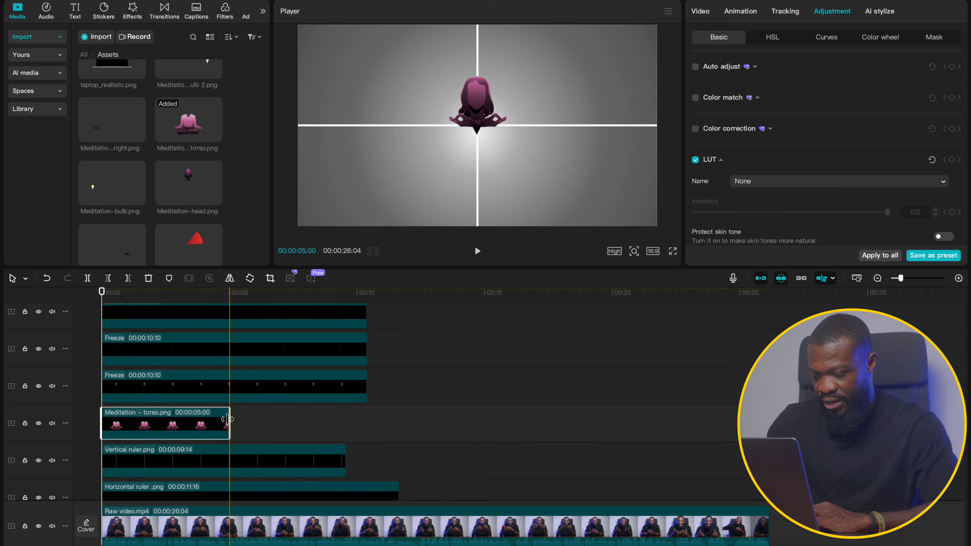
drag(230, 417, 367, 412)
scroll(366, 410, down, 2)
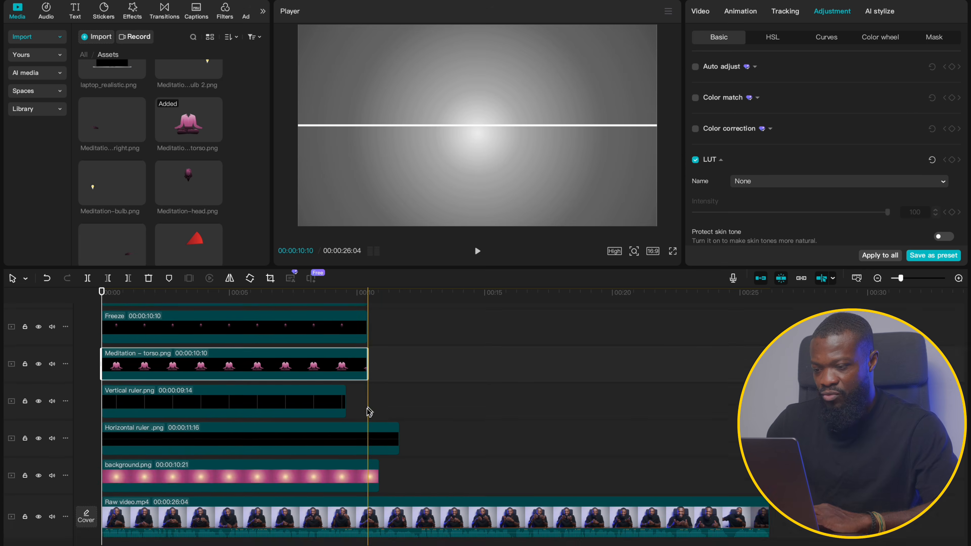
click(403, 439)
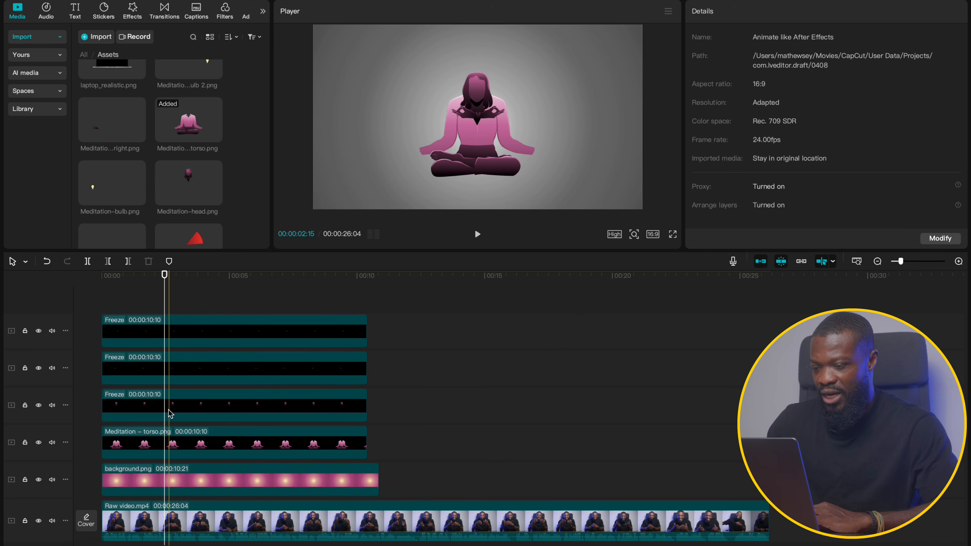
Move the head freeze clip beneath the torso clip and raise the head to about Y 263 so its neck fits the collar.
click(170, 413)
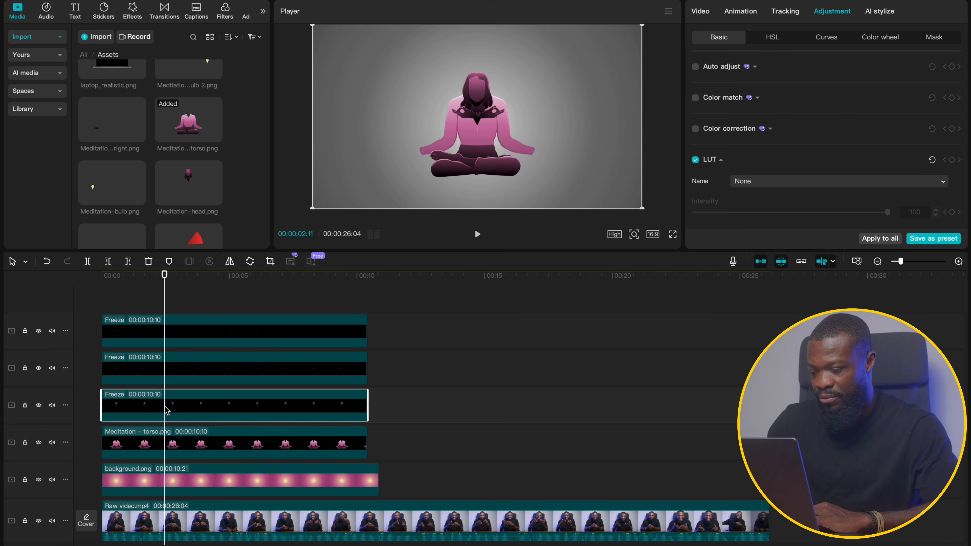
drag(167, 410, 172, 471)
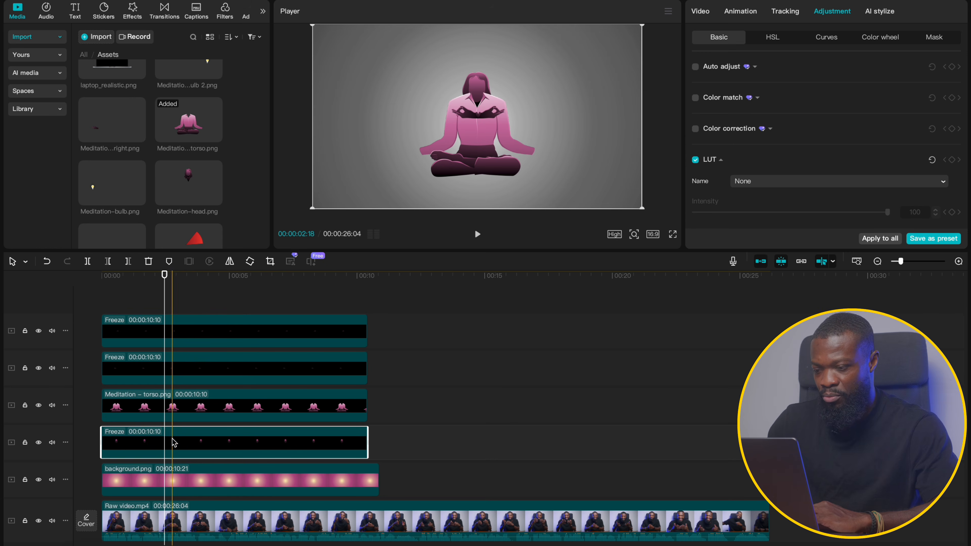
click(479, 80)
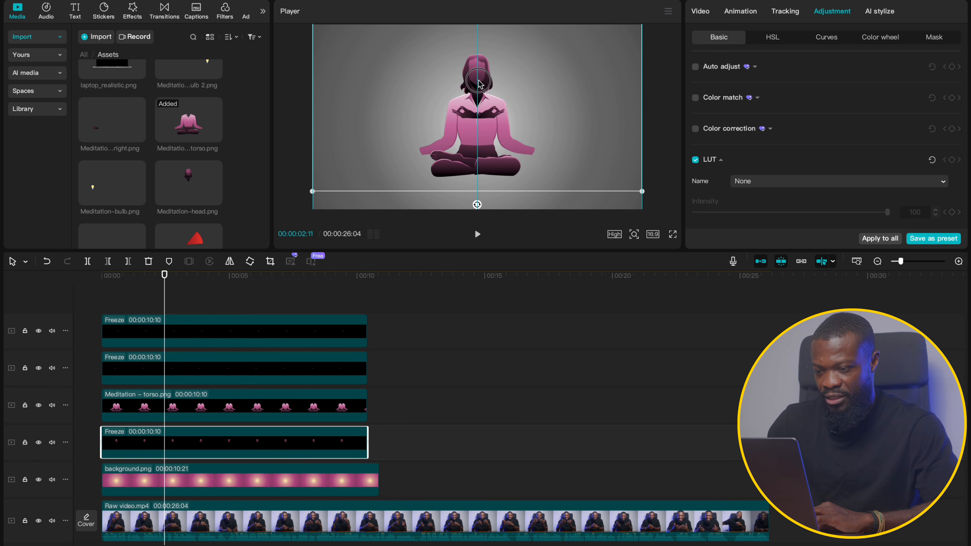
Position the right and left hand freeze clips on the canvas so each wrist joins its matching torso sleeve.
click(155, 375)
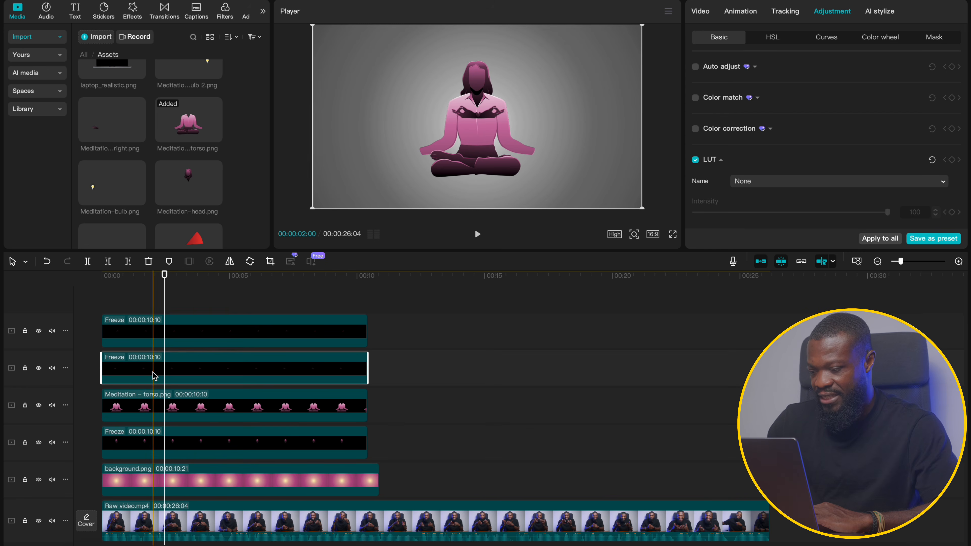
drag(455, 126, 400, 161)
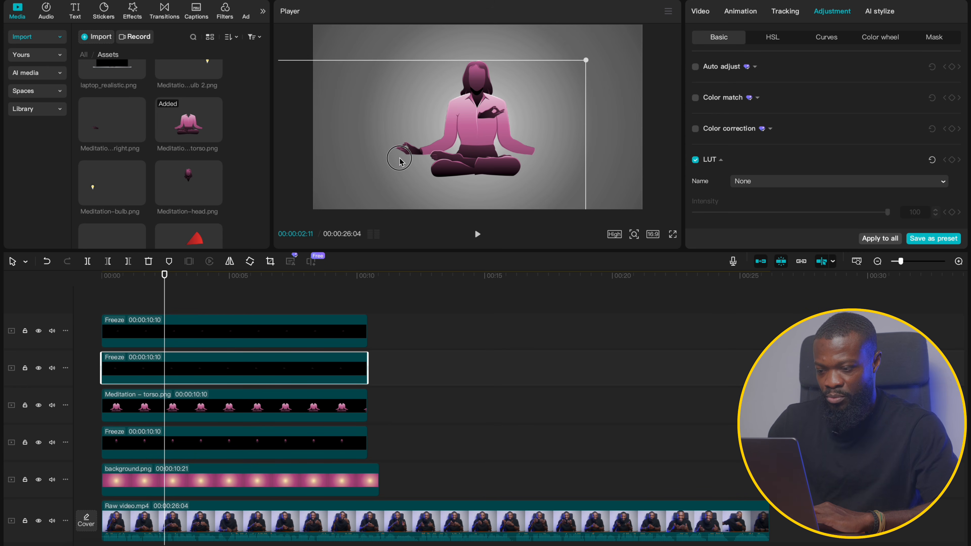
click(230, 329)
drag(474, 108, 528, 143)
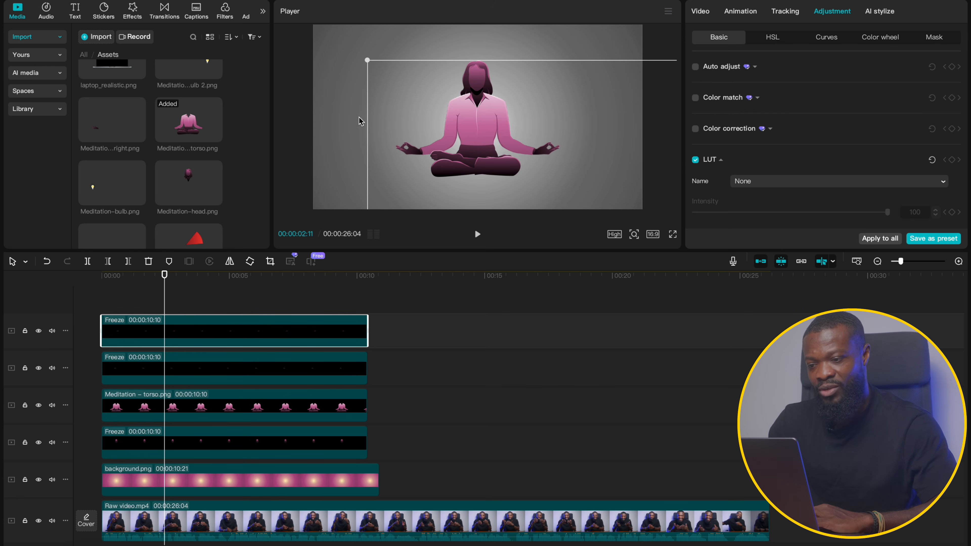
Add Rotate keyframes to the head freeze clip at the start, at 00:00:05:05 and near the end of the clip.
click(99, 285)
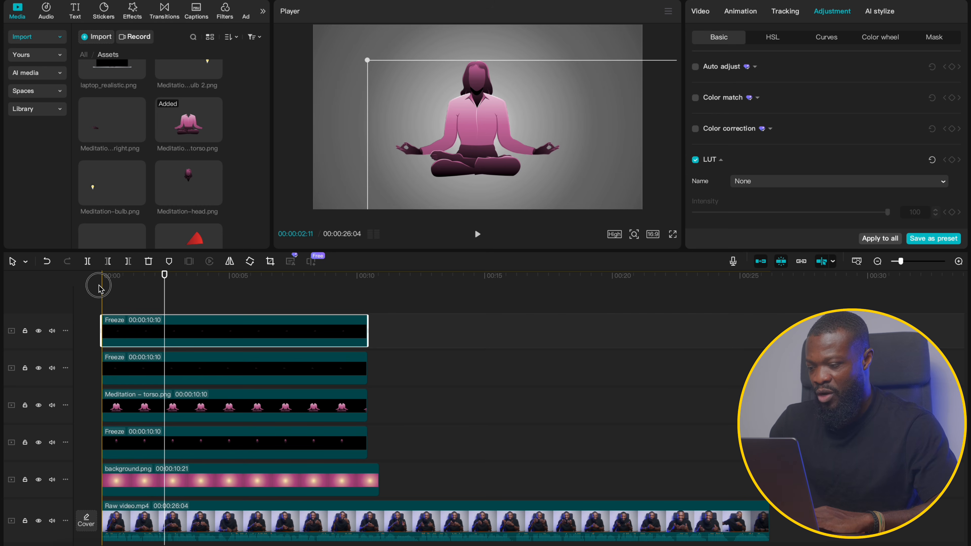
click(132, 452)
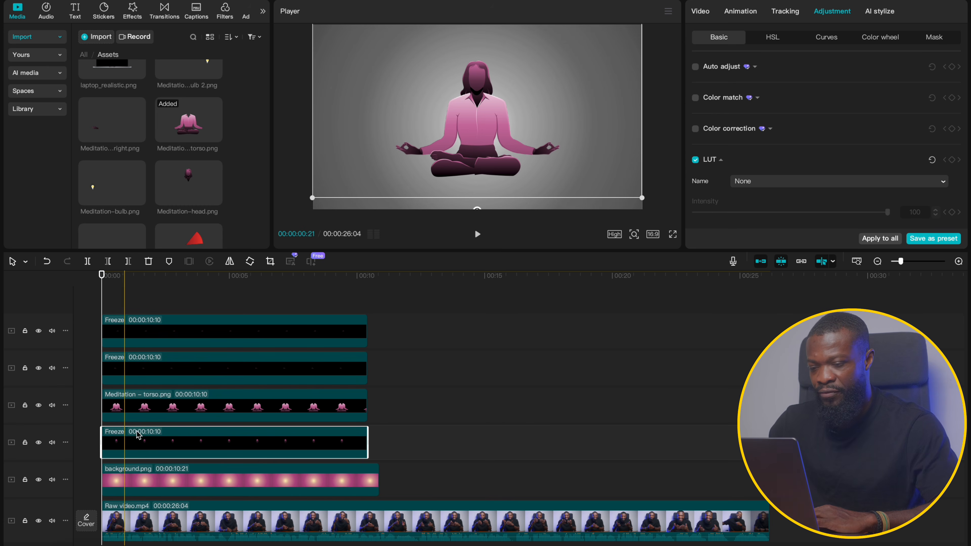
click(700, 12)
scroll(924, 137, down, 2)
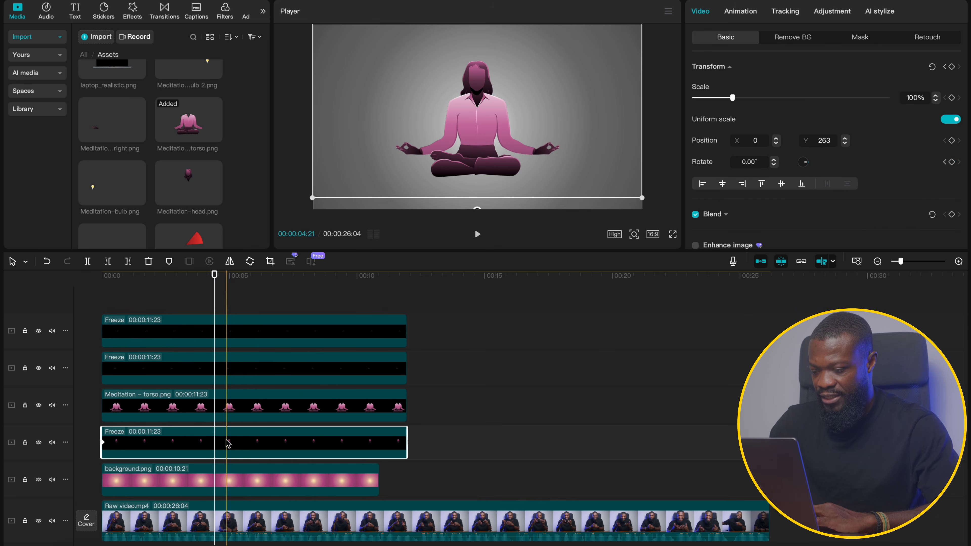
click(236, 295)
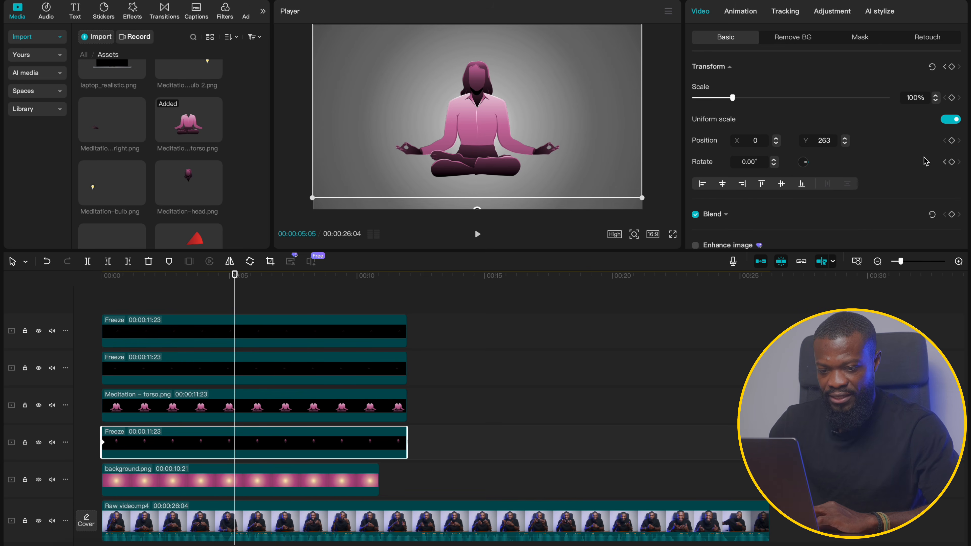
click(951, 162)
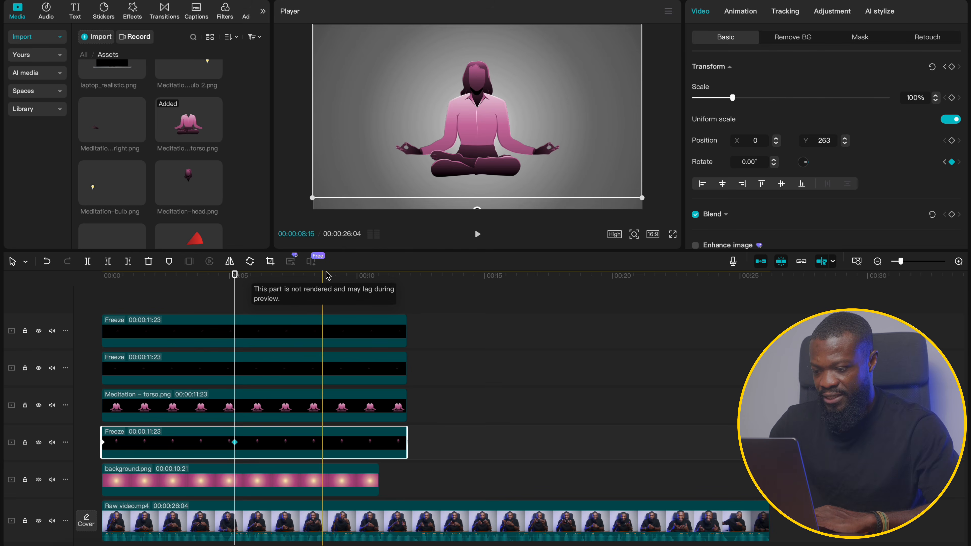
click(401, 279)
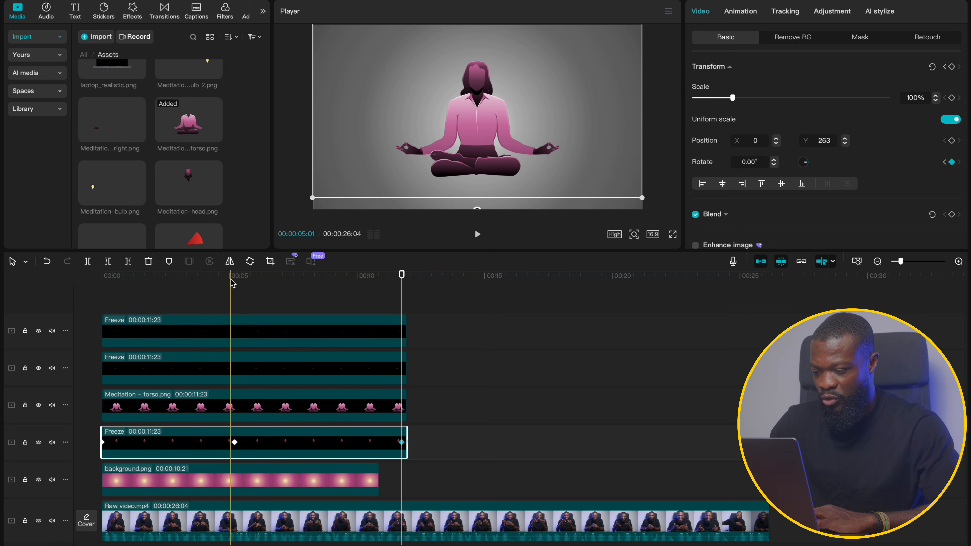
Set the head clip's rotation to -7.50° at the middle keyframe, 00:00:05:05.
click(234, 302)
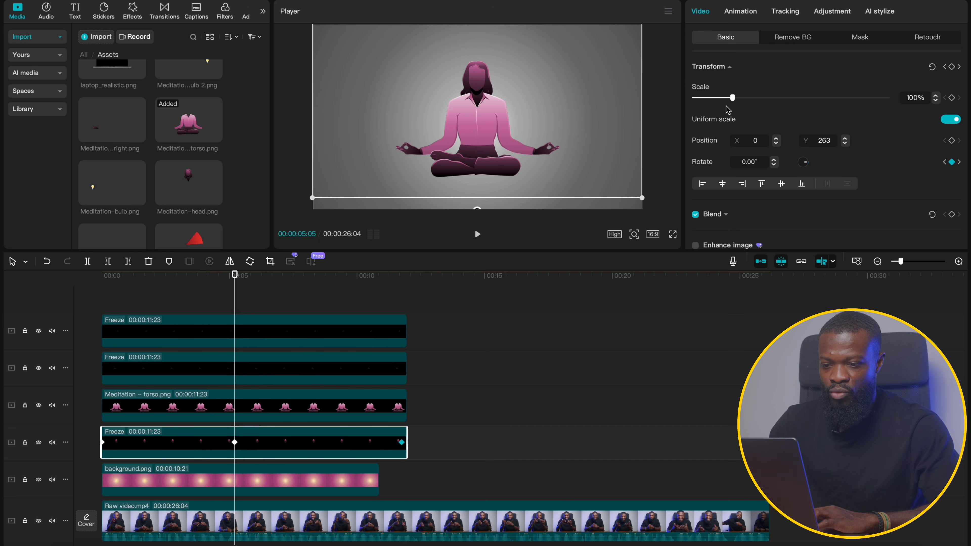
click(773, 165)
click(773, 164)
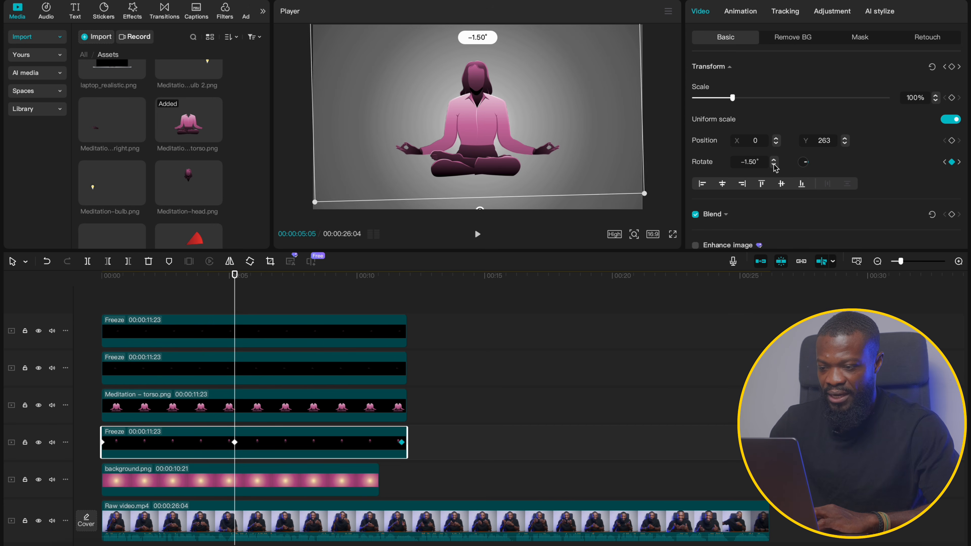
click(773, 165)
click(774, 165)
click(774, 165)
click(774, 165)
click(773, 165)
click(773, 165)
click(773, 164)
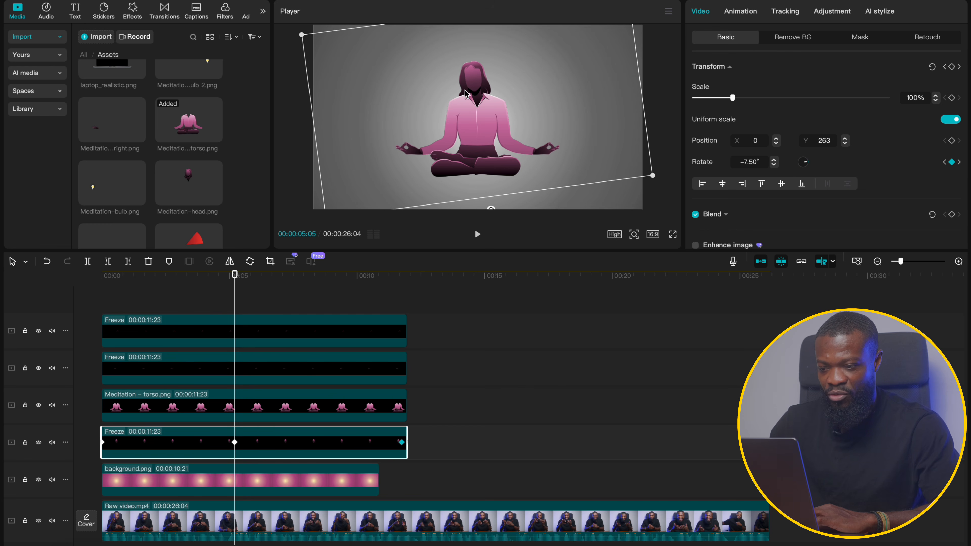
Readjust the head clip's rotation at the middle keyframe, 00:00:05:05, to a gentler tilt of about -5°.
click(773, 159)
click(773, 159)
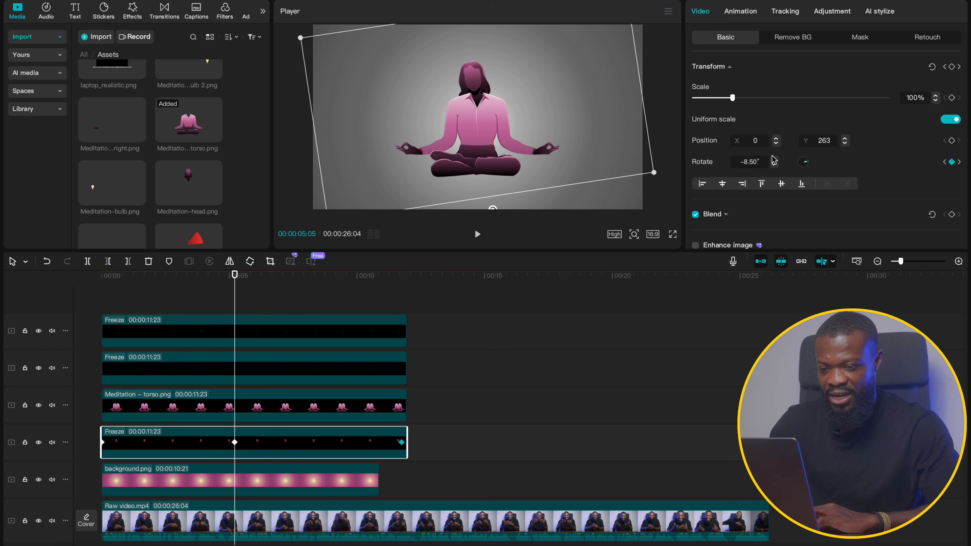
click(773, 160)
click(774, 160)
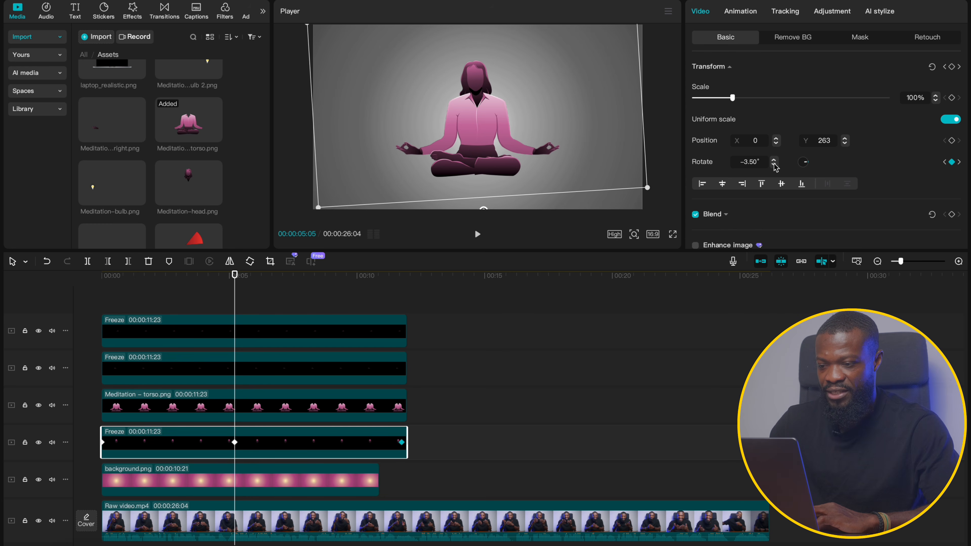
click(773, 160)
Tilt the head the opposite way at its last keyframe, 00:00:11:18, with a positive rotation above 2.50°.
click(401, 273)
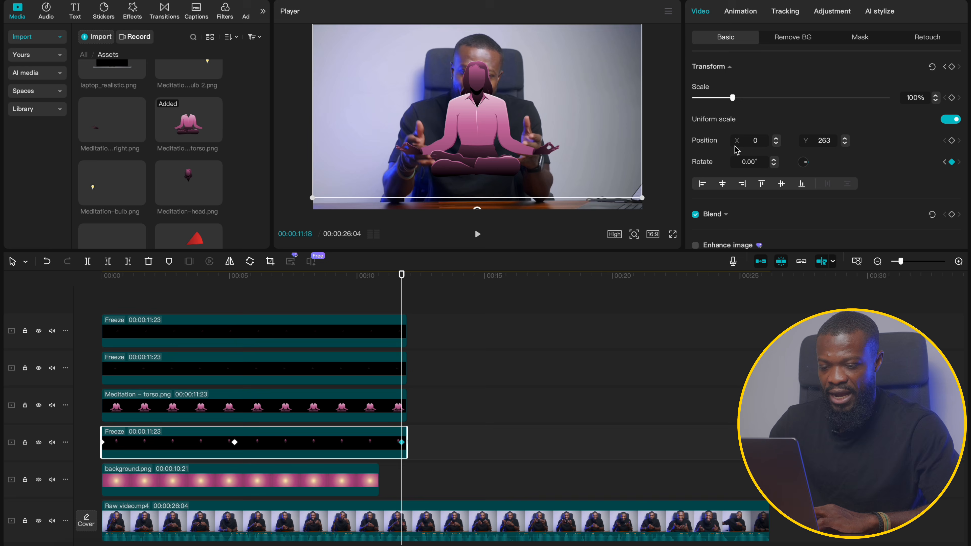
click(773, 159)
click(774, 160)
click(773, 160)
click(774, 159)
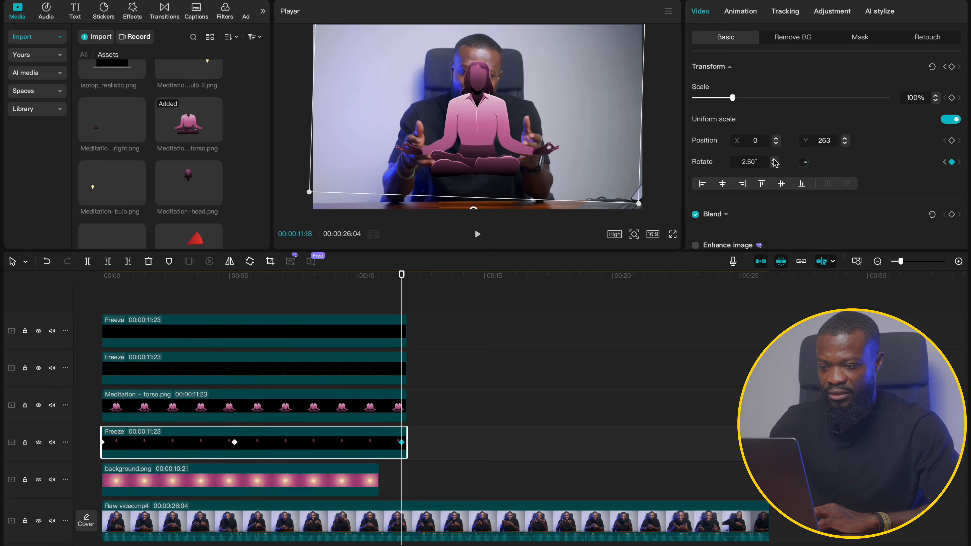
click(773, 160)
click(774, 160)
click(774, 159)
click(773, 159)
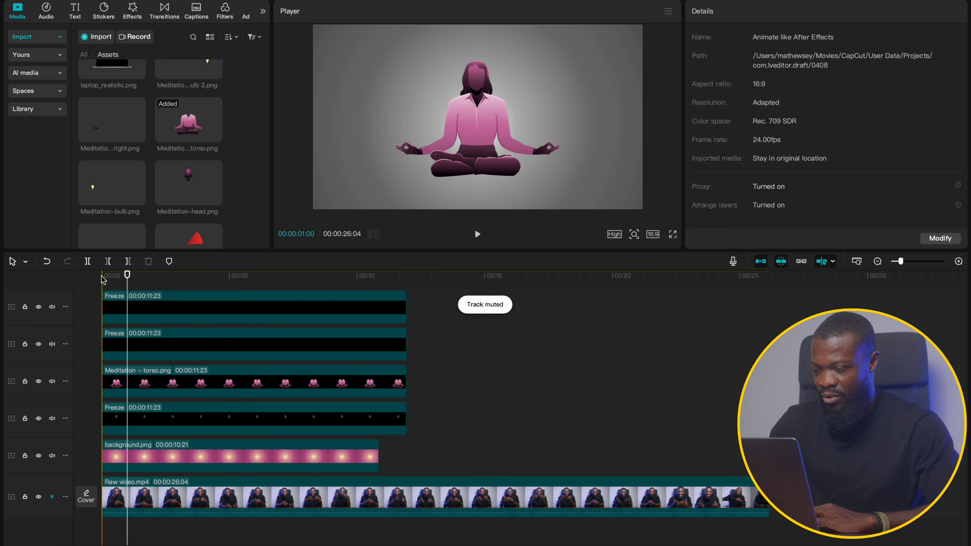
Play the timeline from the start to review the head's rotation animation, and stop playback partway through.
click(103, 282)
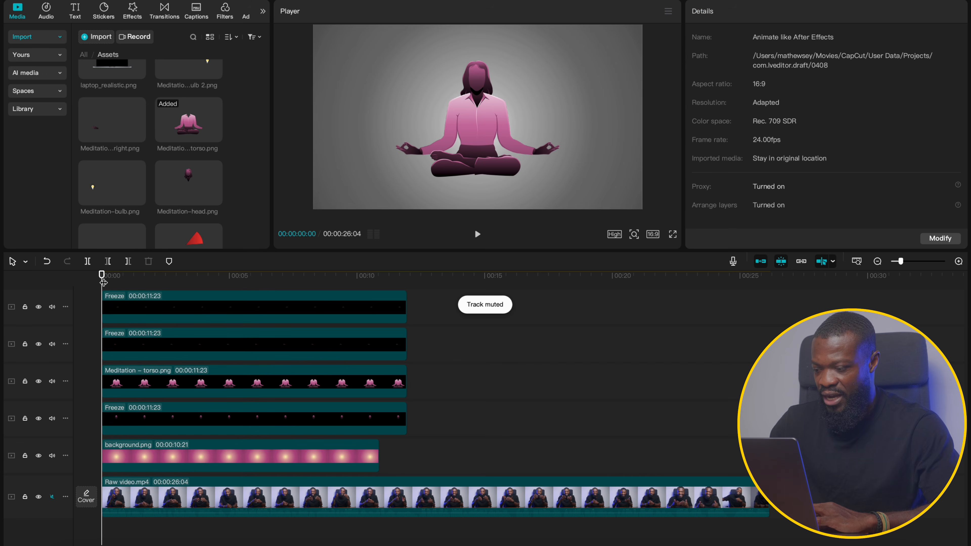
key(space)
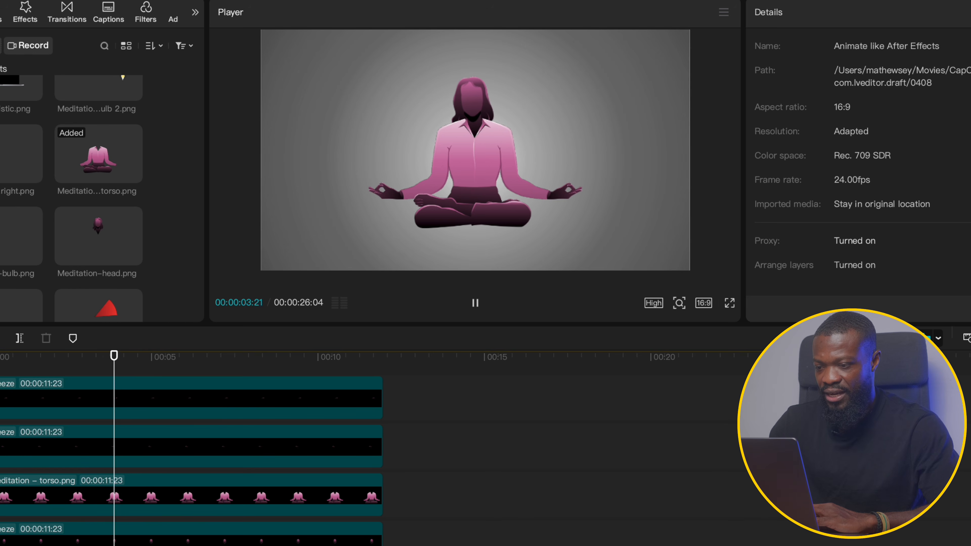
click(474, 302)
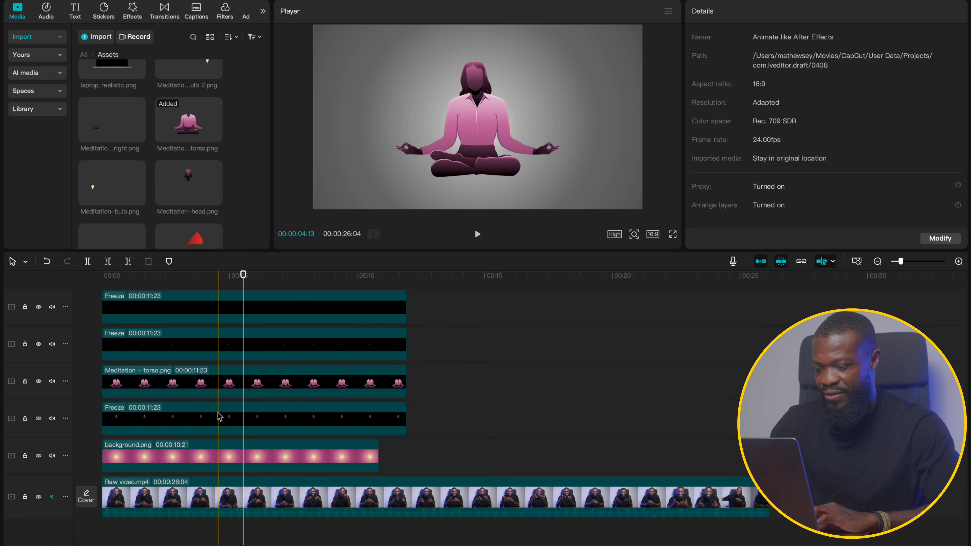
Show the head clip's keyframe graphs and apply the Ease preset curve to its Rotate segment between the start and 00:00:05:05.
click(218, 414)
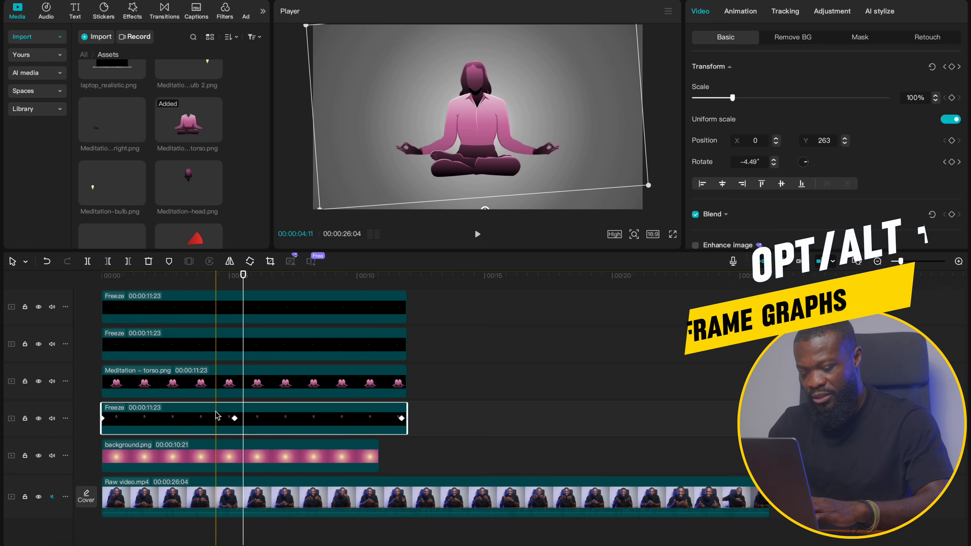
key(alt+k)
right_click(234, 375)
click(246, 451)
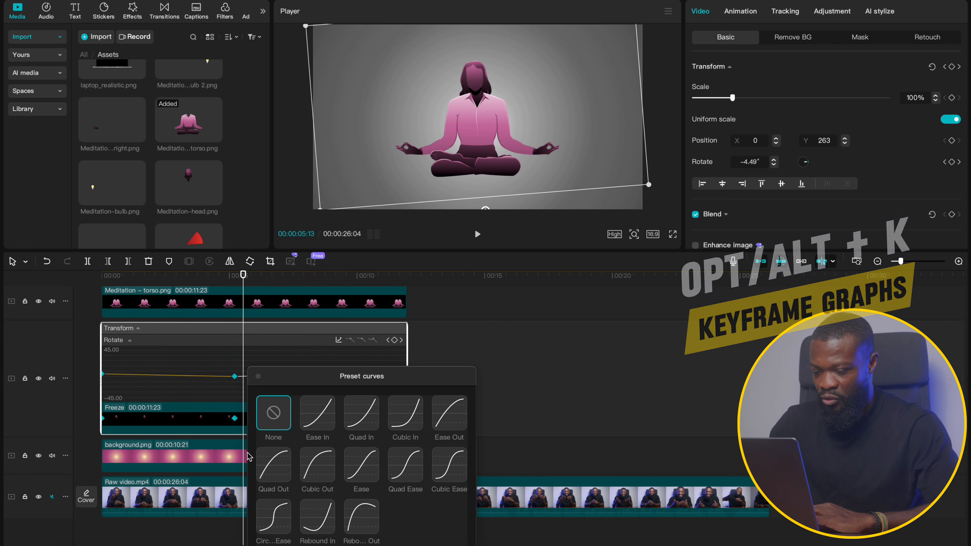
click(363, 465)
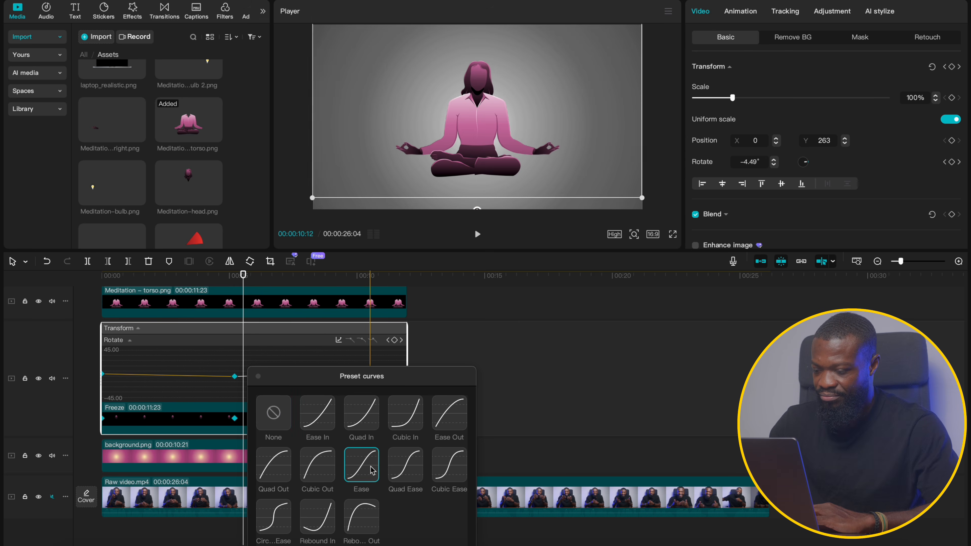
click(258, 375)
Apply the Ease preset curve to the head's Rotate segment between the middle and last keyframes, and hide the keyframe graphs.
right_click(305, 374)
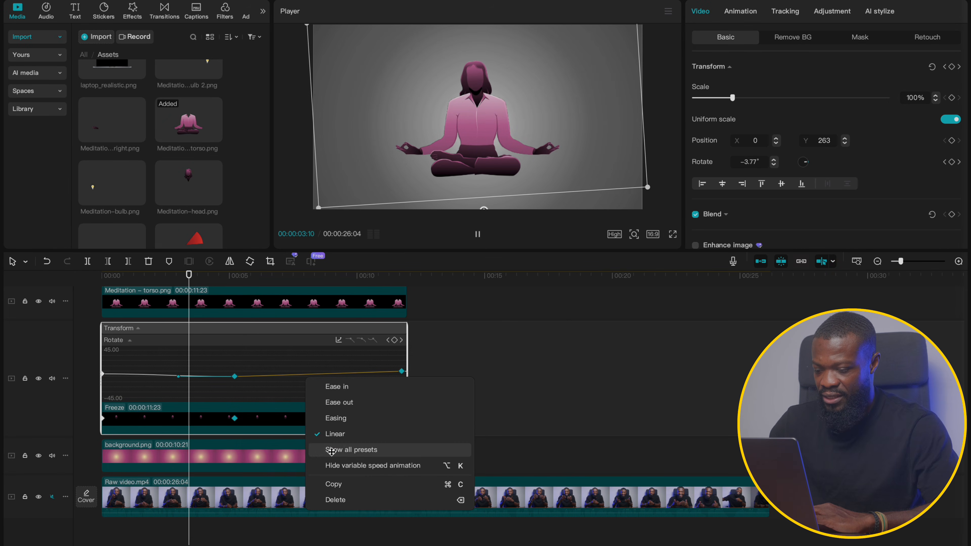
click(337, 450)
click(444, 475)
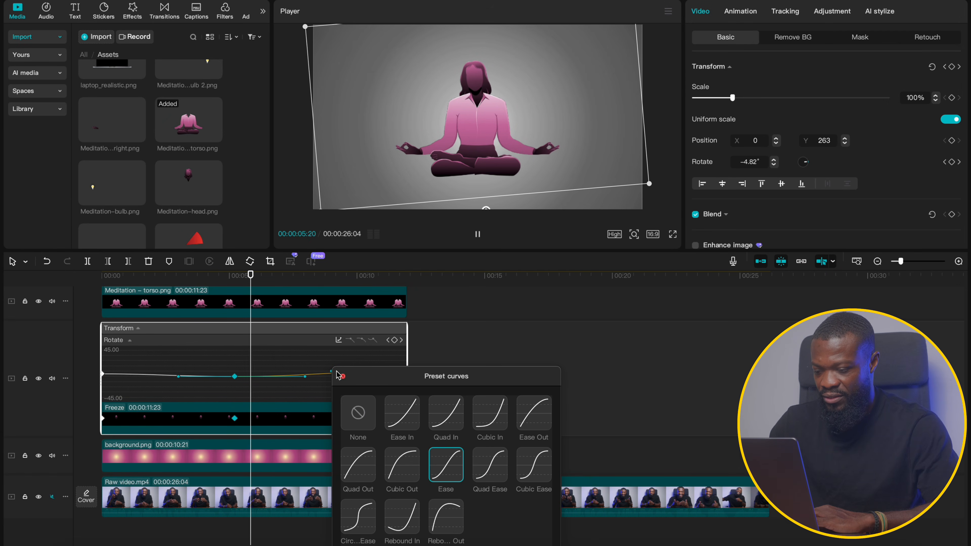
click(342, 376)
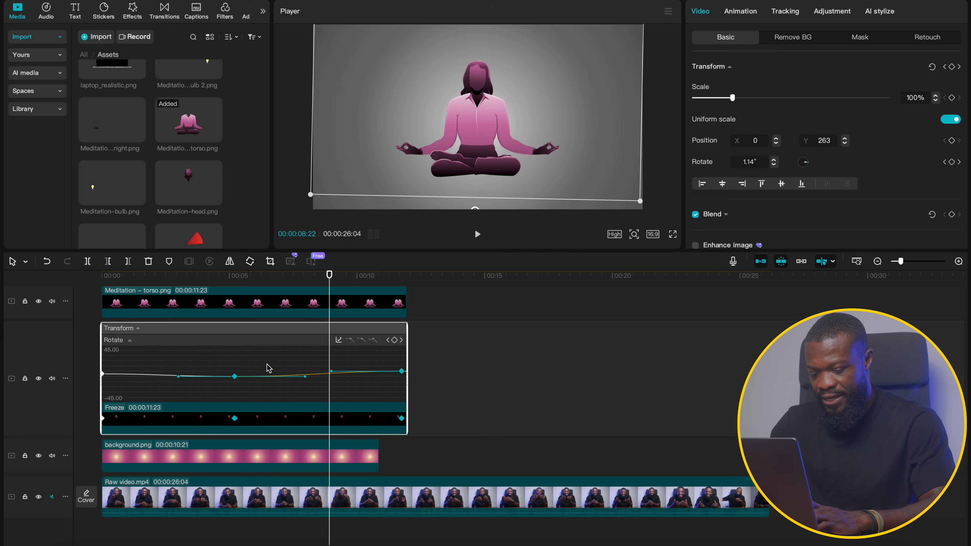
key(alt+k)
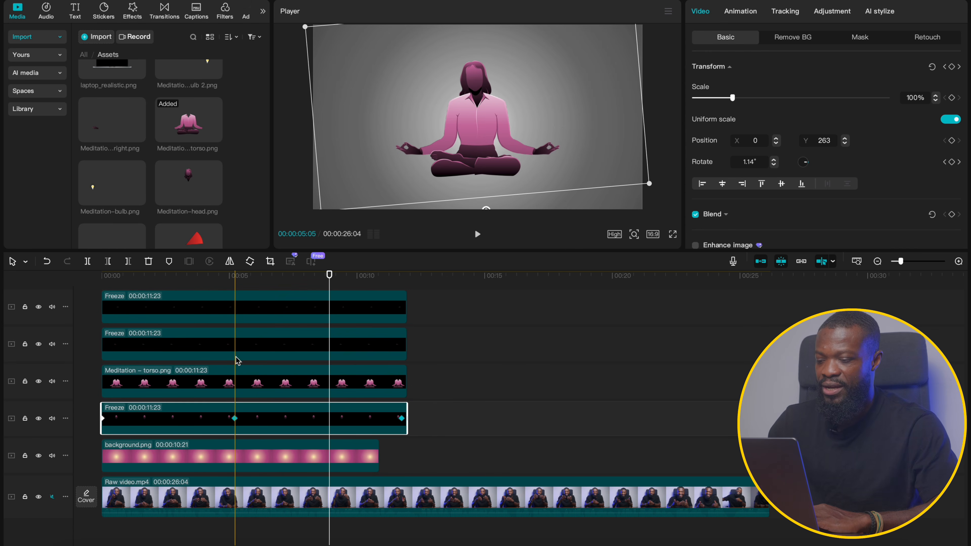
Add Rotate keyframes to the hand freeze clip directly above the torso clip at 00:00:00:00, 00:00:05:05 and 00:00:11:19.
click(224, 344)
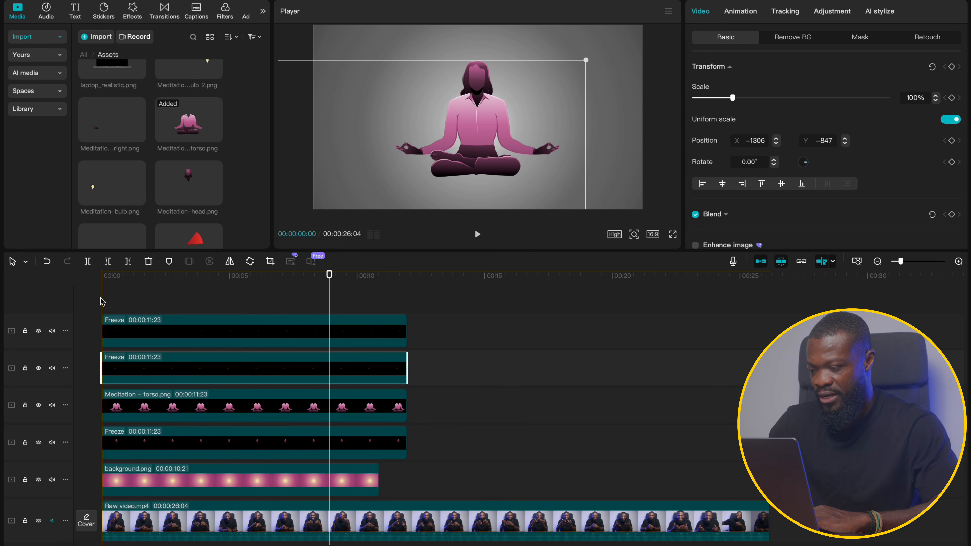
click(102, 275)
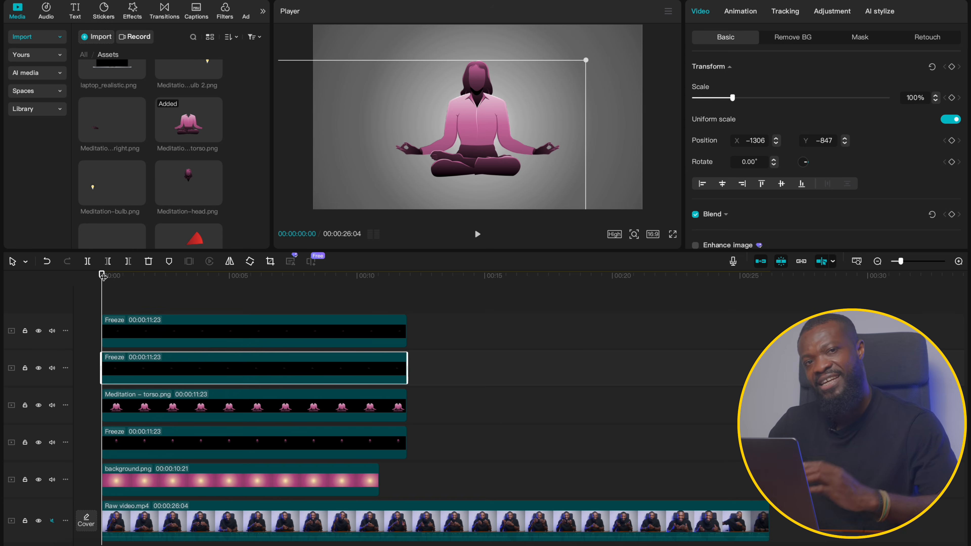
click(130, 370)
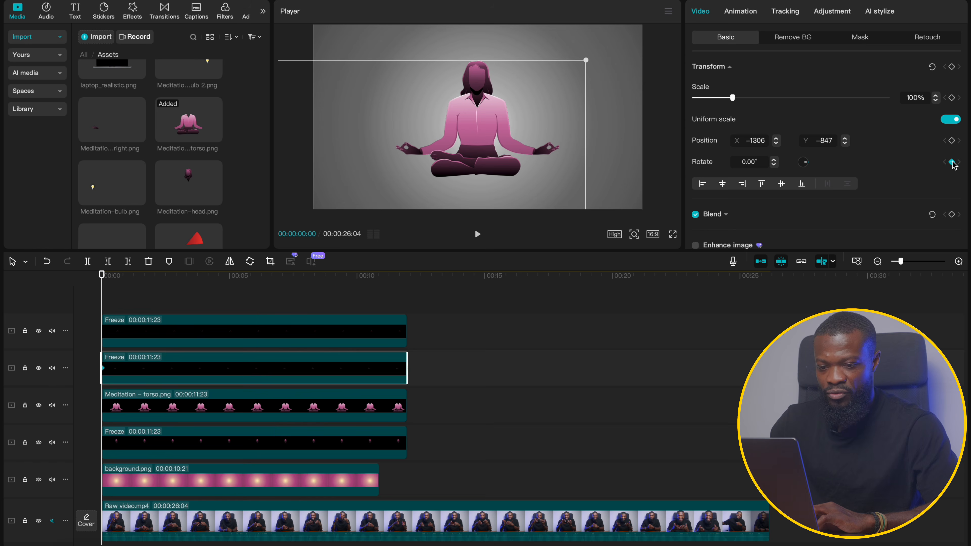
click(235, 442)
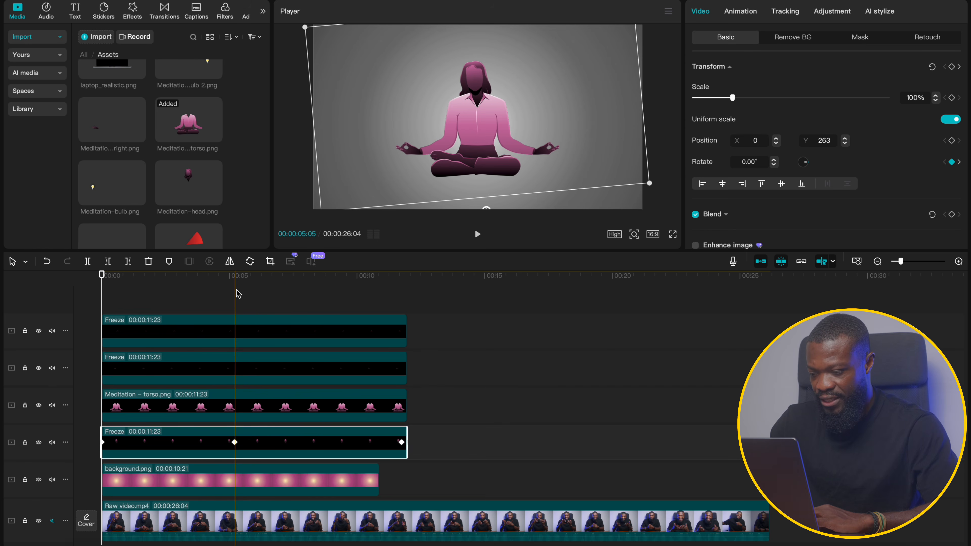
click(238, 372)
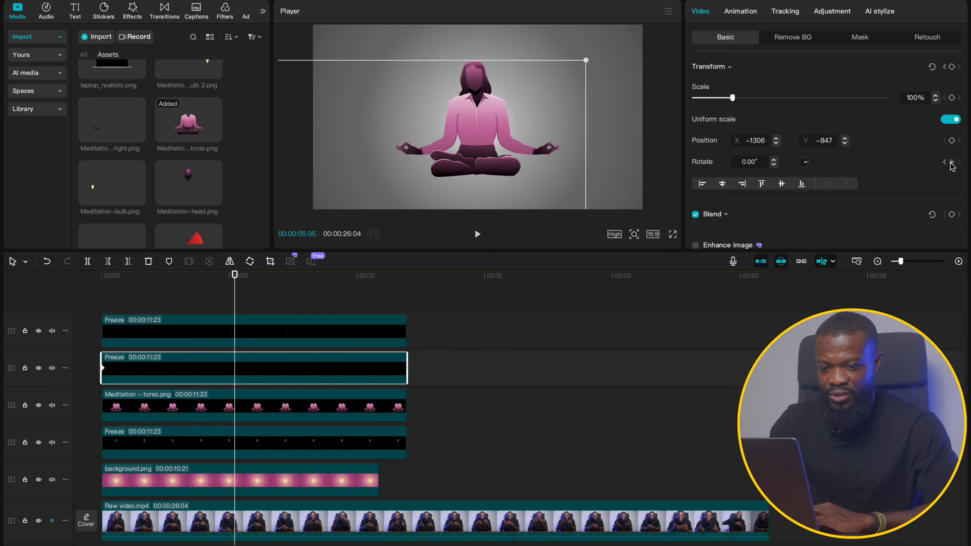
click(403, 276)
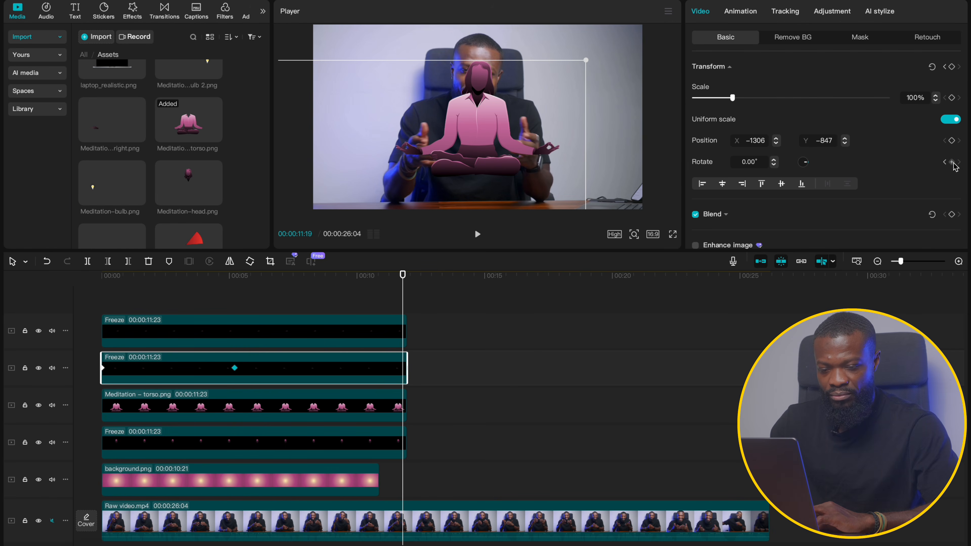
Set the same hand clip's rotation beyond 8.00° at the middle keyframe, 00:00:05:05, and to -10.00° at 00:00:11:19.
click(944, 162)
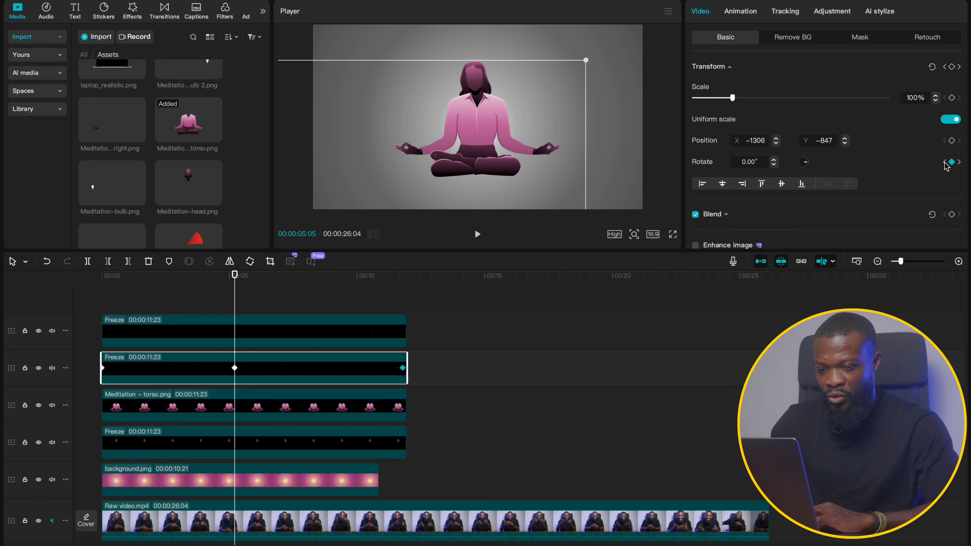
click(774, 160)
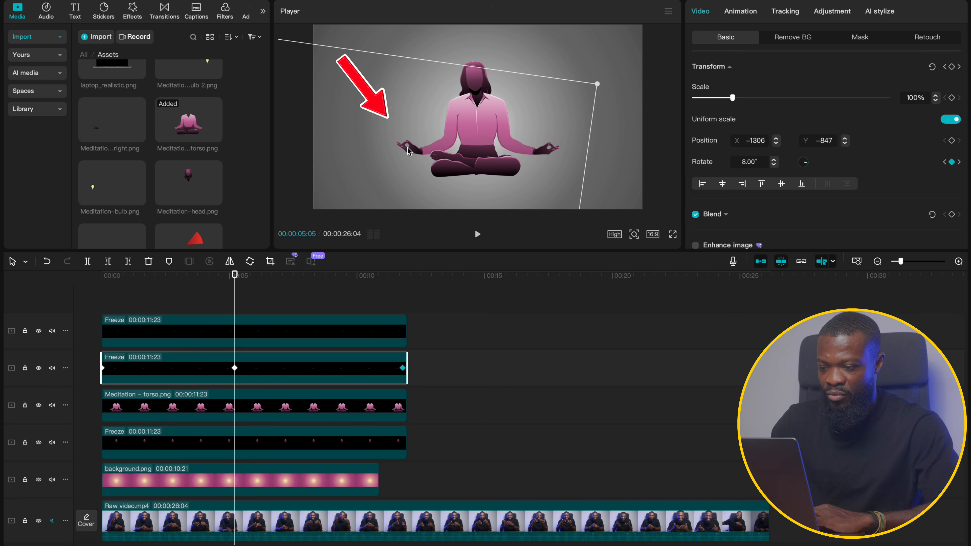
click(402, 276)
click(774, 165)
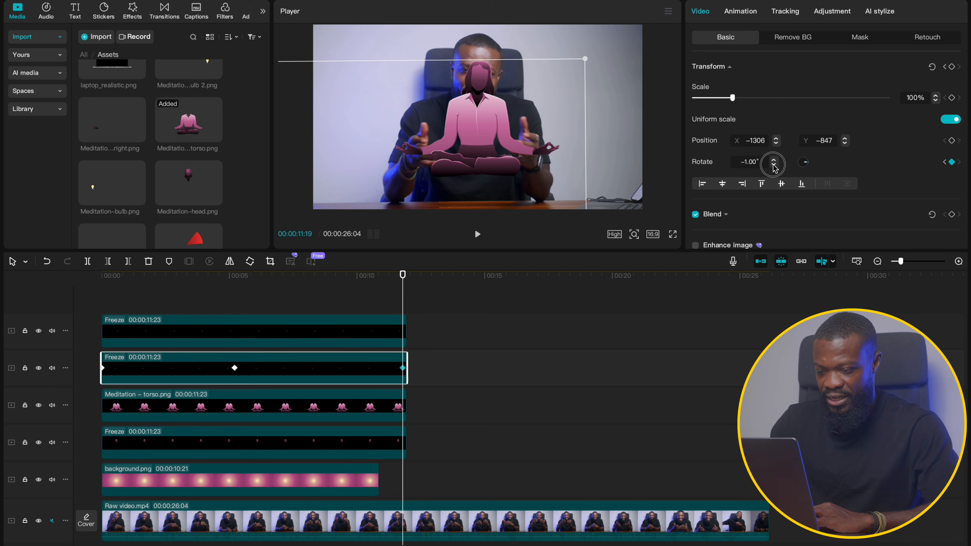
click(773, 165)
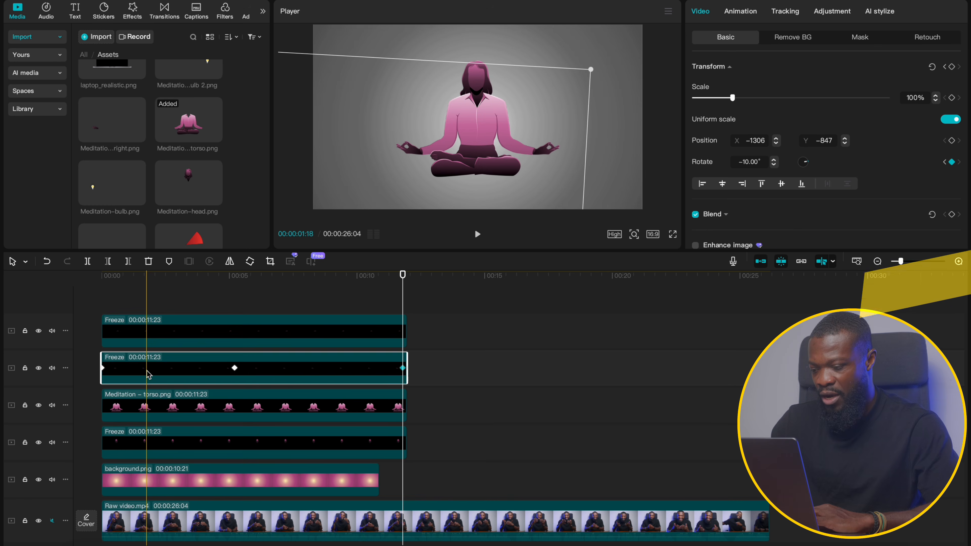
Show the hand clip's keyframe graphs and apply the Ease preset curve to its Rotate segment between the start and 00:00:05:05.
key(alt+k)
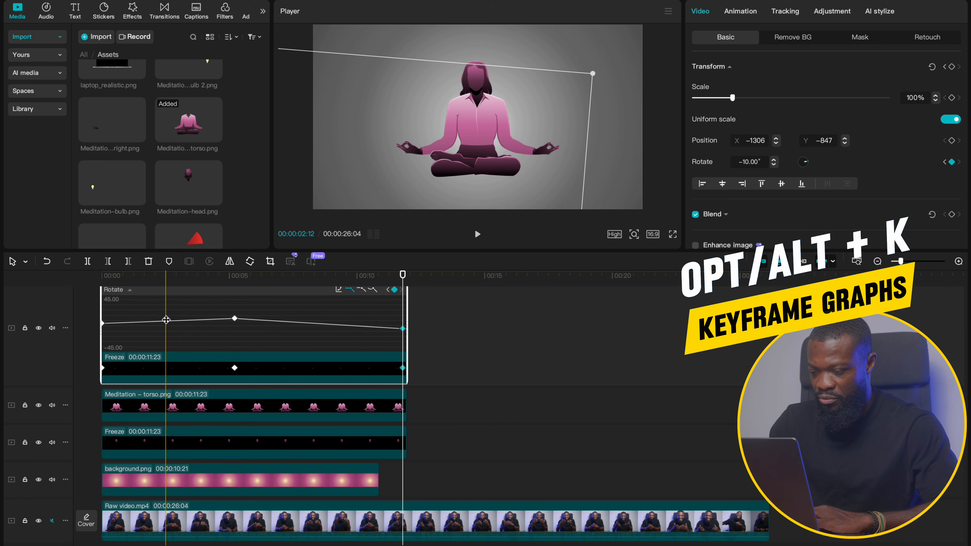
right_click(167, 320)
click(214, 393)
click(329, 465)
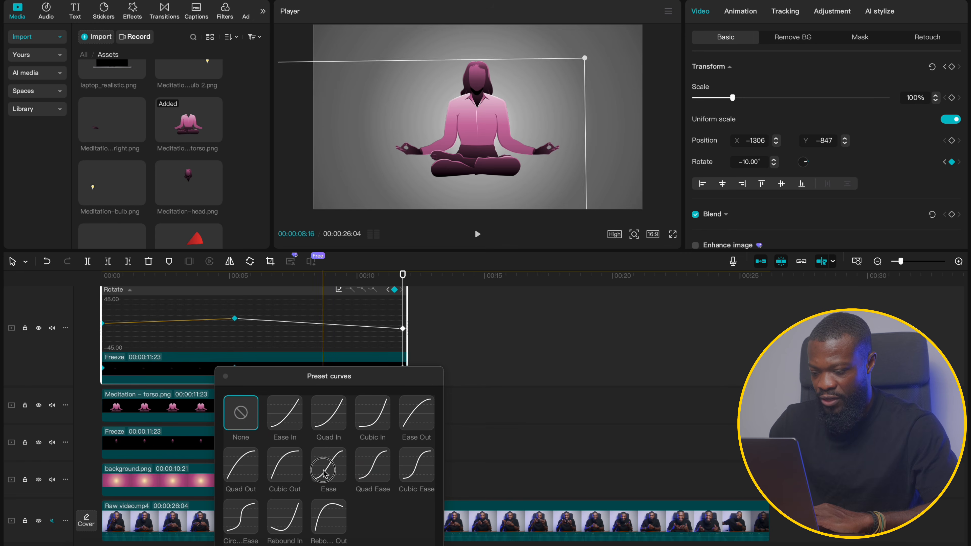
click(225, 376)
Apply the Ease preset curve to the hand's Rotate segment between the middle and last keyframes.
right_click(301, 322)
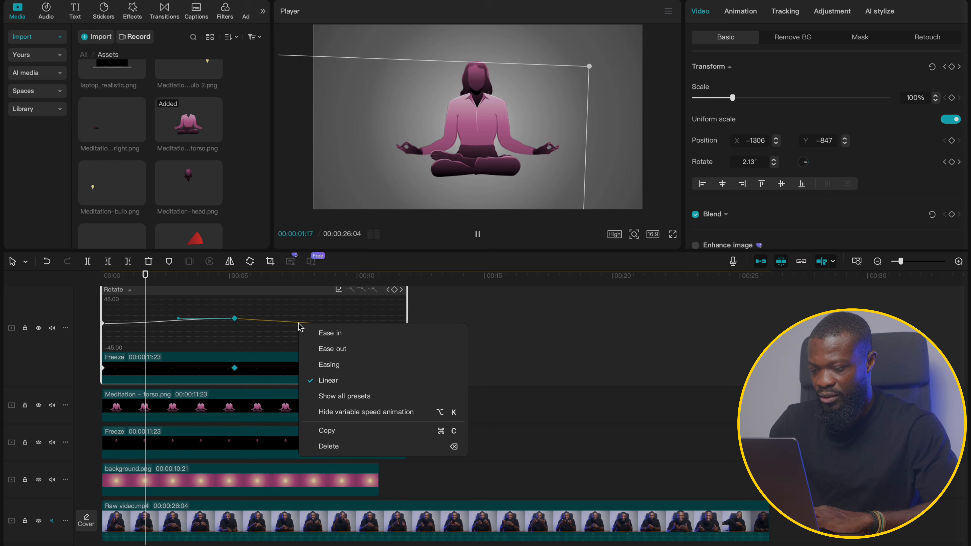
click(328, 397)
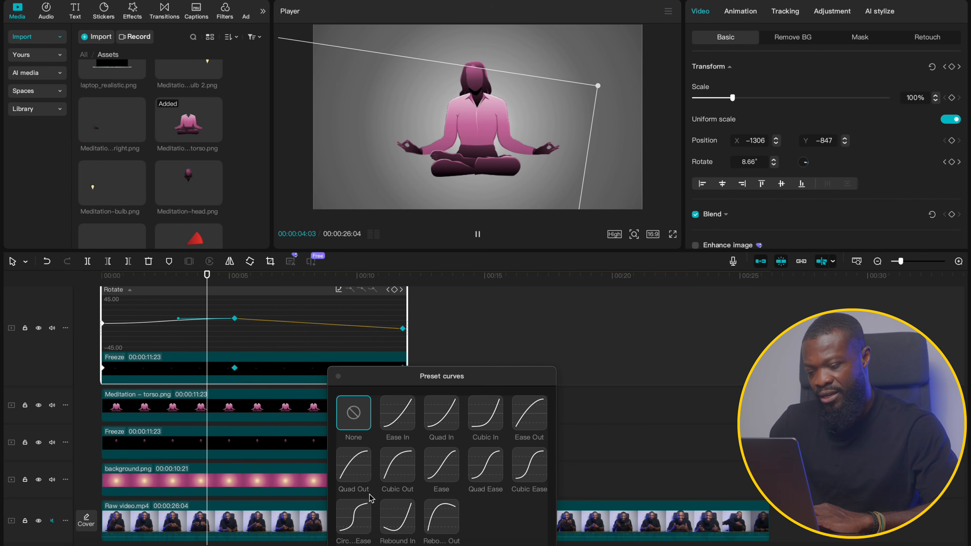
click(441, 475)
click(260, 379)
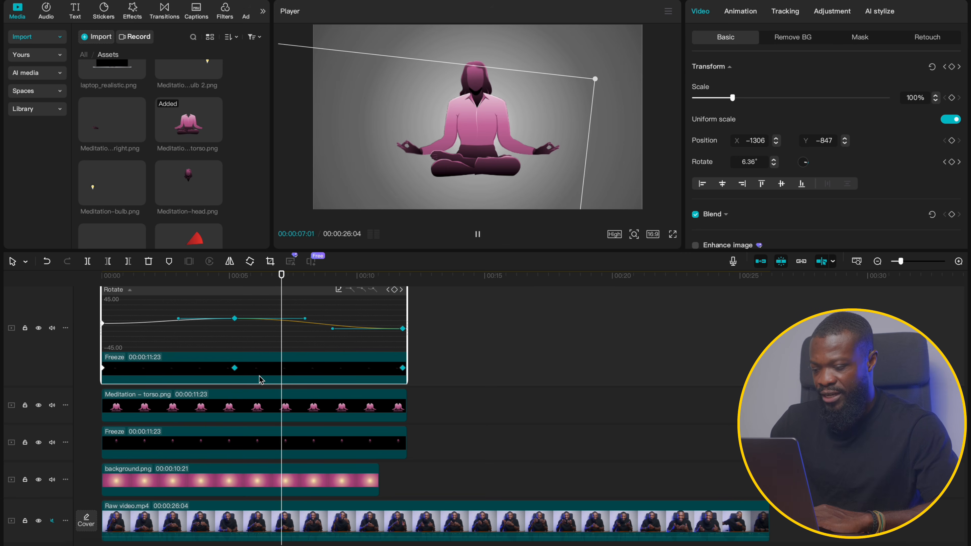
Hide the keyframe graphs and play the timeline from the start to review the head and hand movement.
double_click(259, 379)
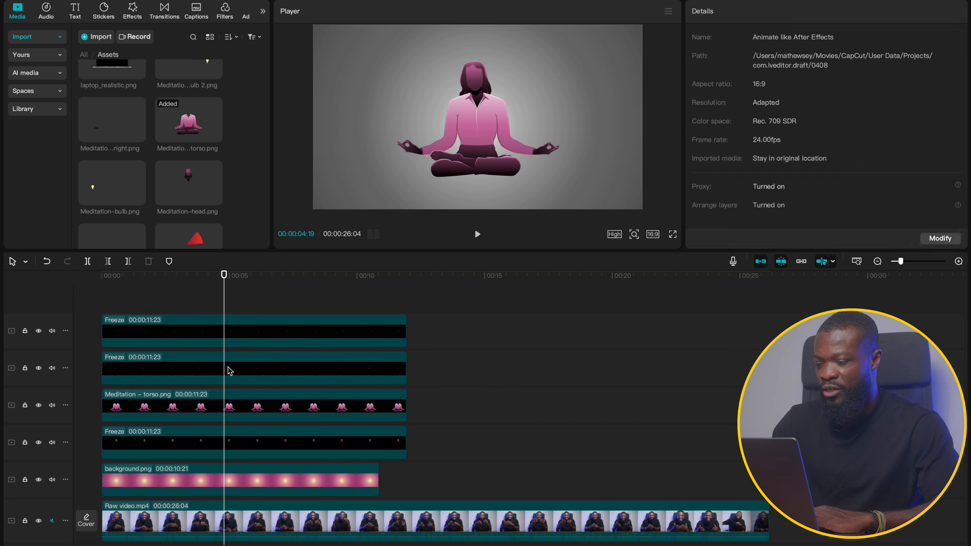
click(229, 370)
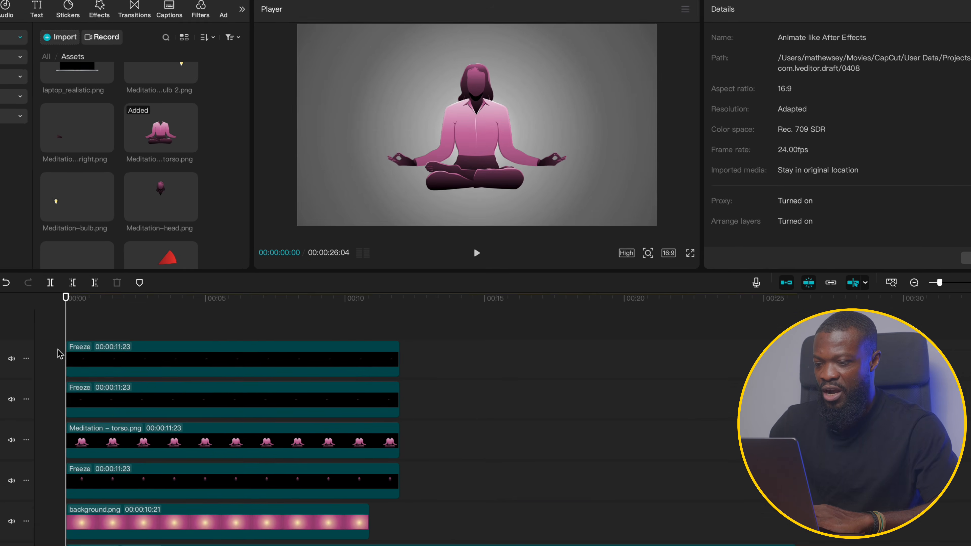
key(space)
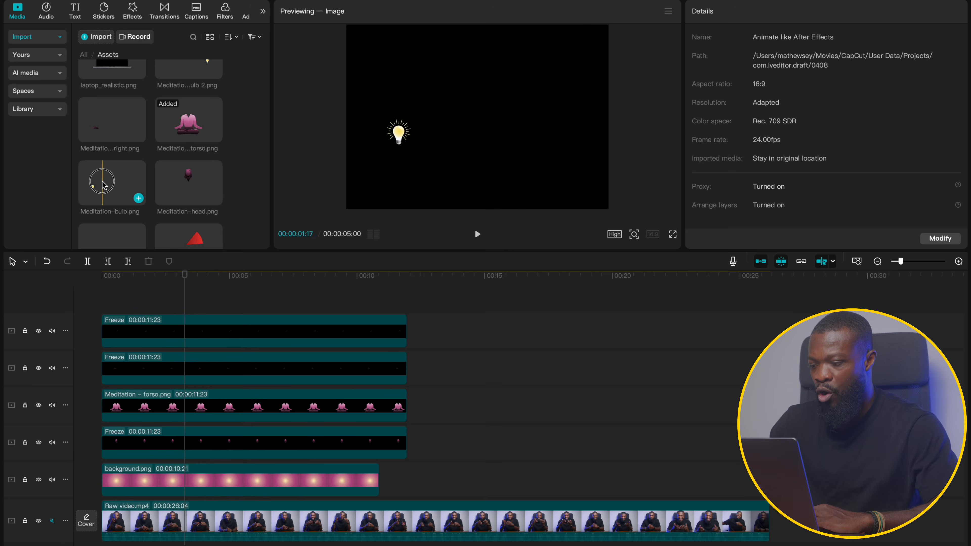
Add Meditation-bulb.png on a new topmost track at the timeline start and extend it to 00:00:11:23, matching the freeze clips.
drag(104, 185, 105, 317)
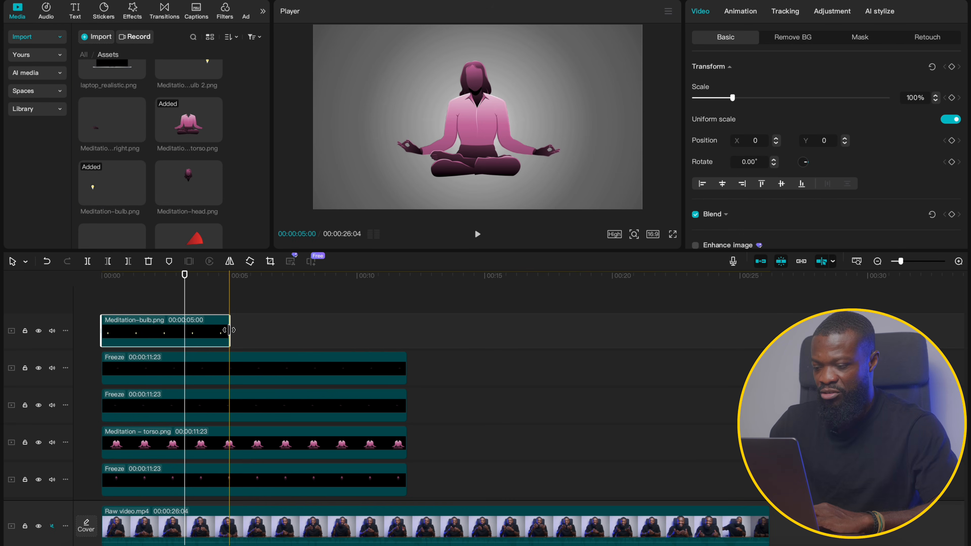
drag(229, 329, 408, 330)
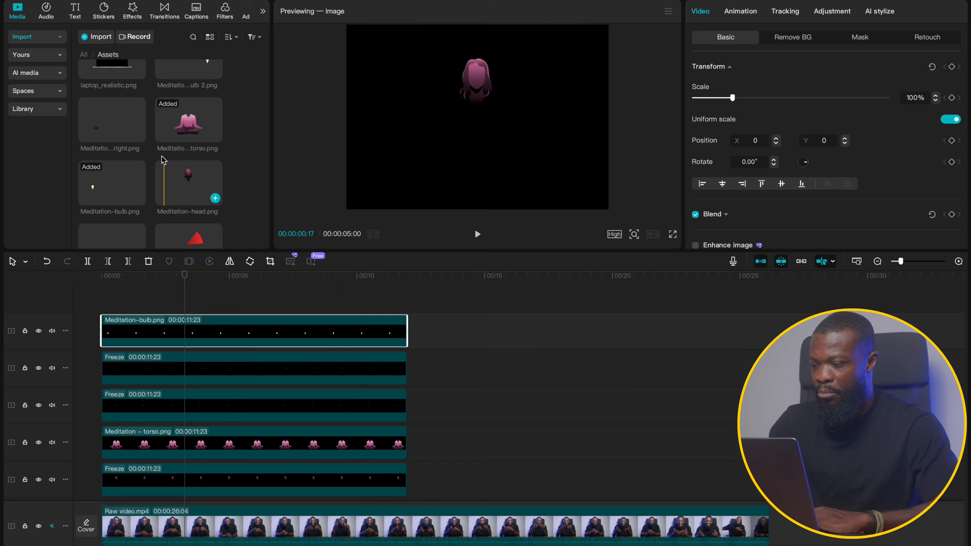
Add Meditation – bulb 2.png on a new topmost track at the timeline start and extend it to 00:00:11:23.
drag(188, 73, 103, 305)
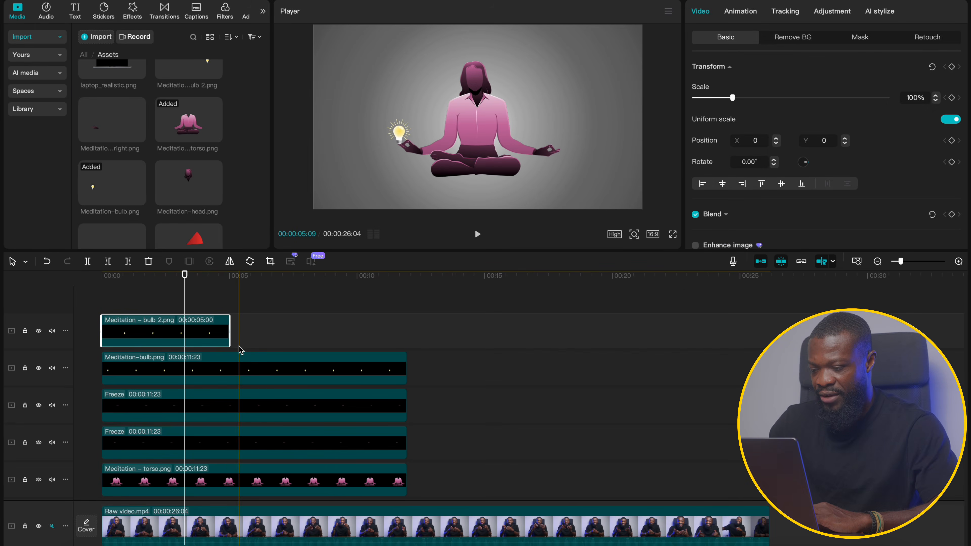
drag(230, 331, 407, 331)
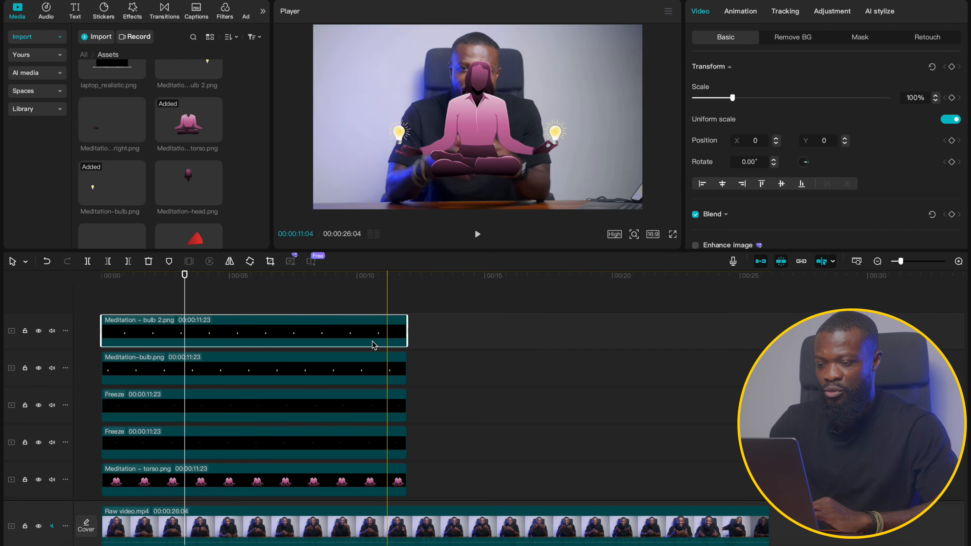
Reposition both bulbs above the character's hands, bulb 2 at about X -92, Y 85 and Meditation-bulb.png at about X 118, Y 125.
click(150, 333)
drag(556, 89, 552, 88)
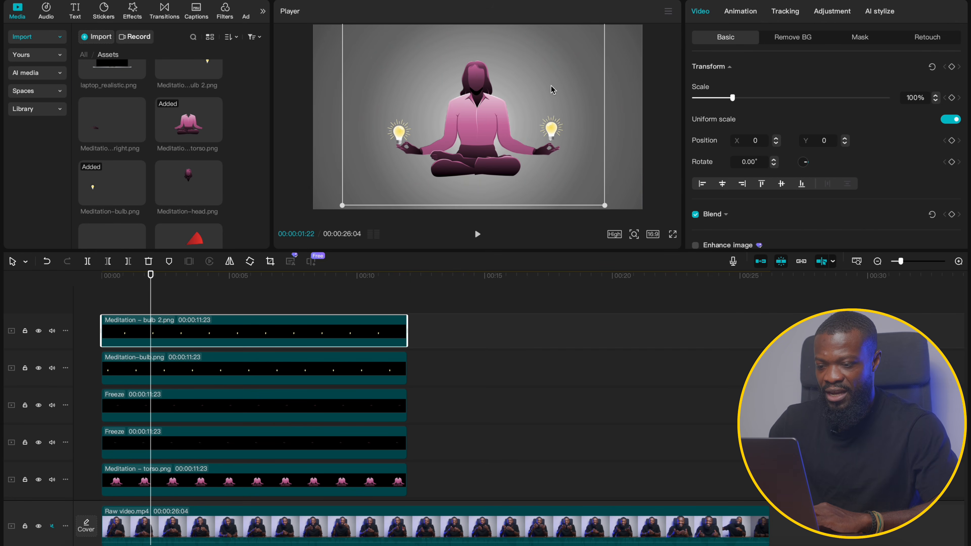
click(193, 370)
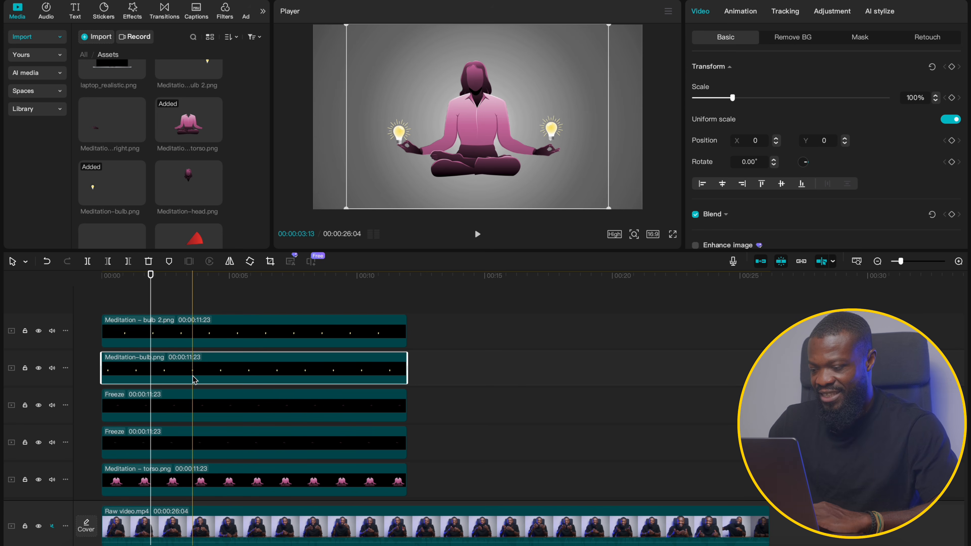
drag(397, 134, 401, 127)
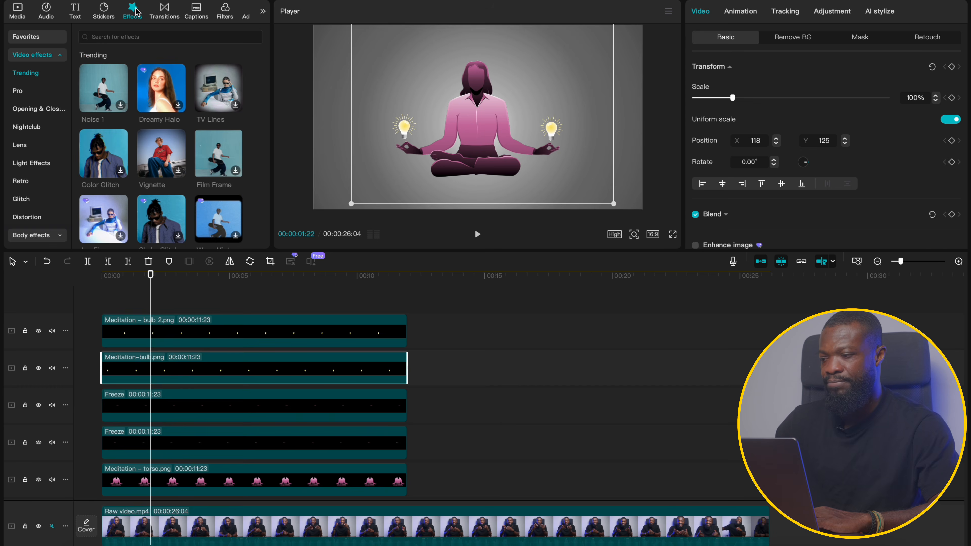
Apply the favorite Play Pendulum effect to the bulb 2 clip with Strength 4, Twist 0, Speed 10 and Sharpen 0.
click(38, 40)
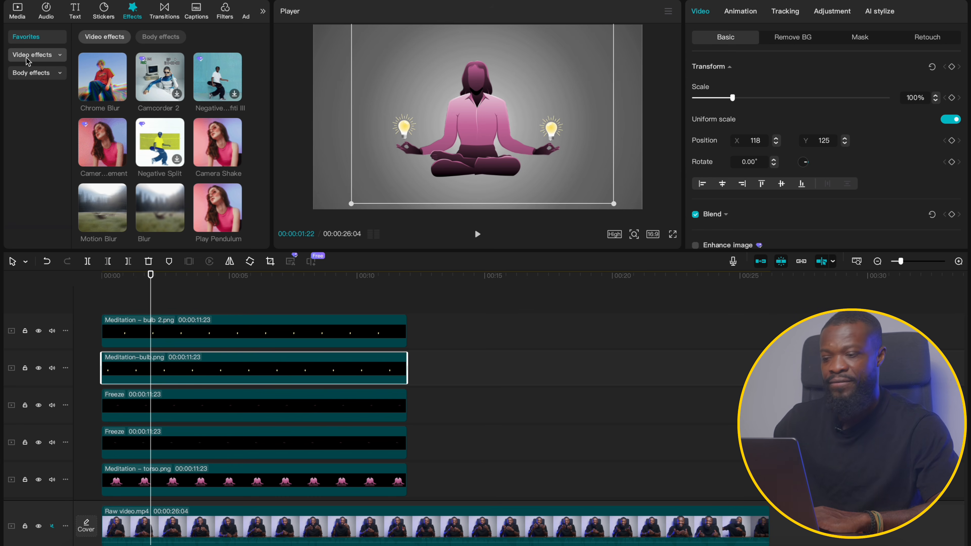
drag(221, 208, 153, 338)
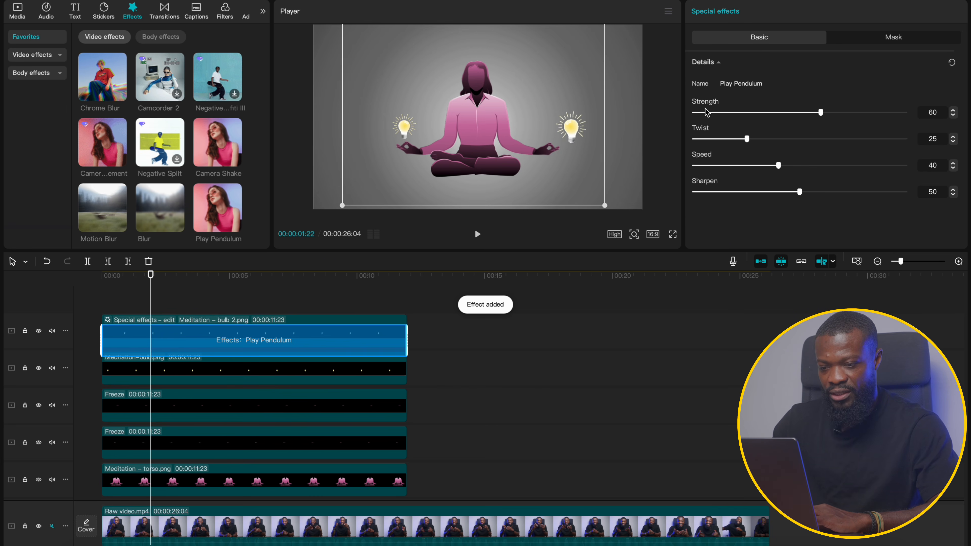
drag(710, 115, 708, 115)
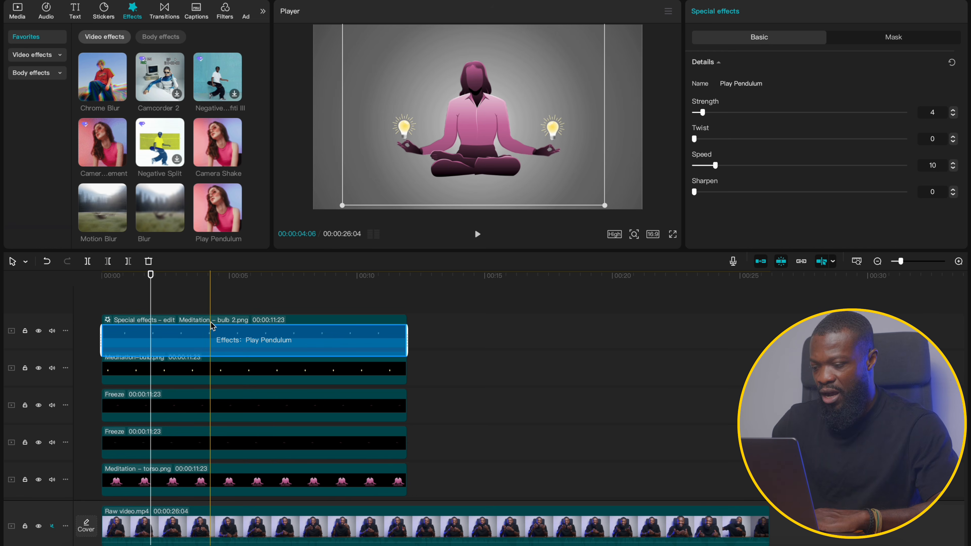
Copy only the Effects attribute from the bulb 2 clip to Meditation-bulb.png and set the pasted effect's Speed to 16.
click(147, 342)
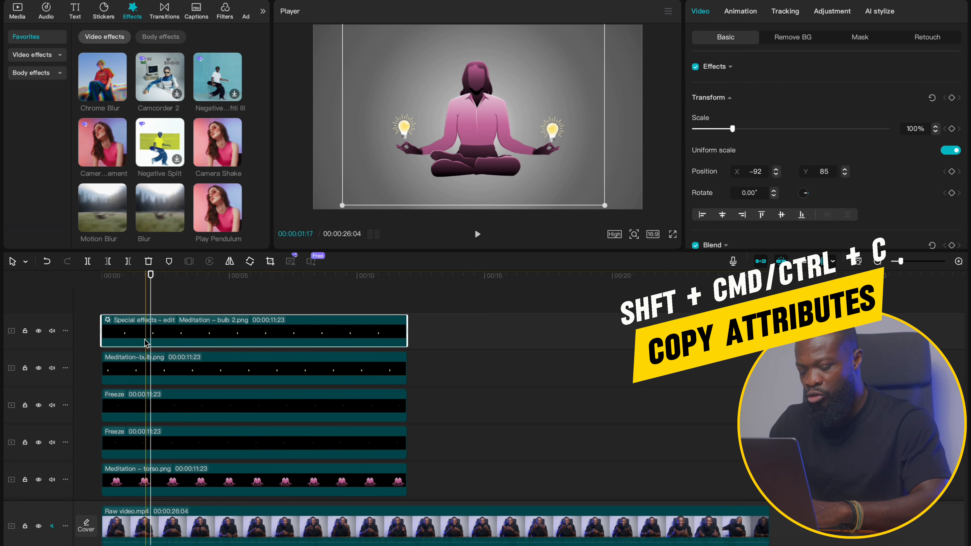
click(153, 373)
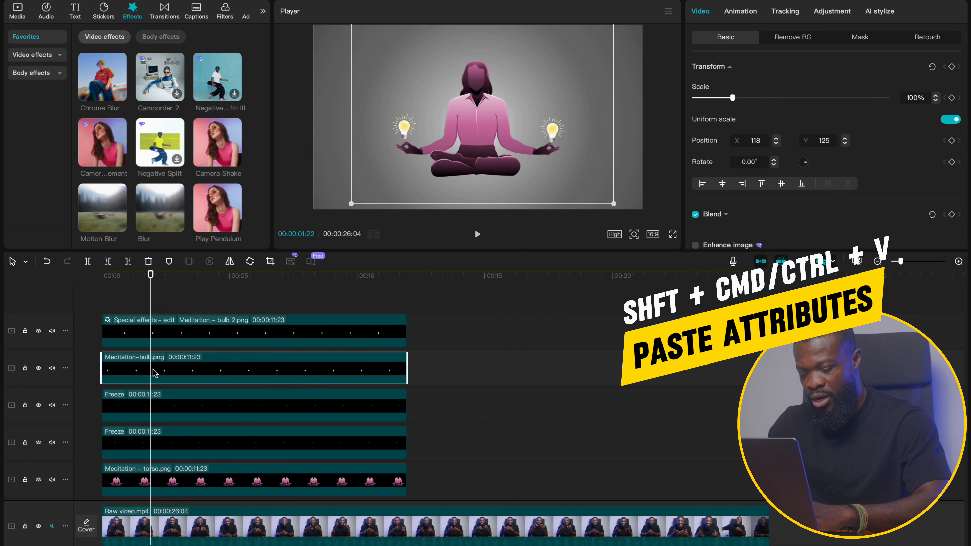
key(ctrl+shift+v)
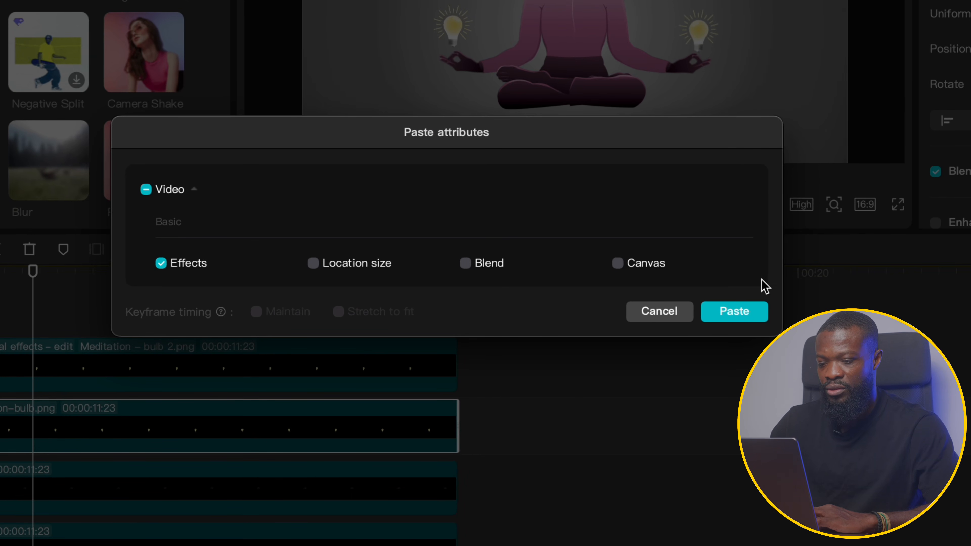
click(733, 310)
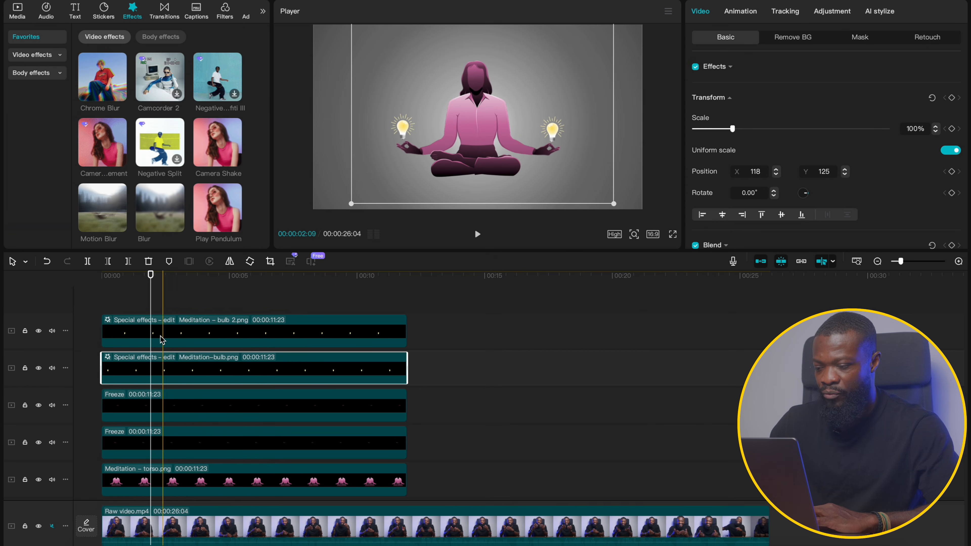
click(143, 361)
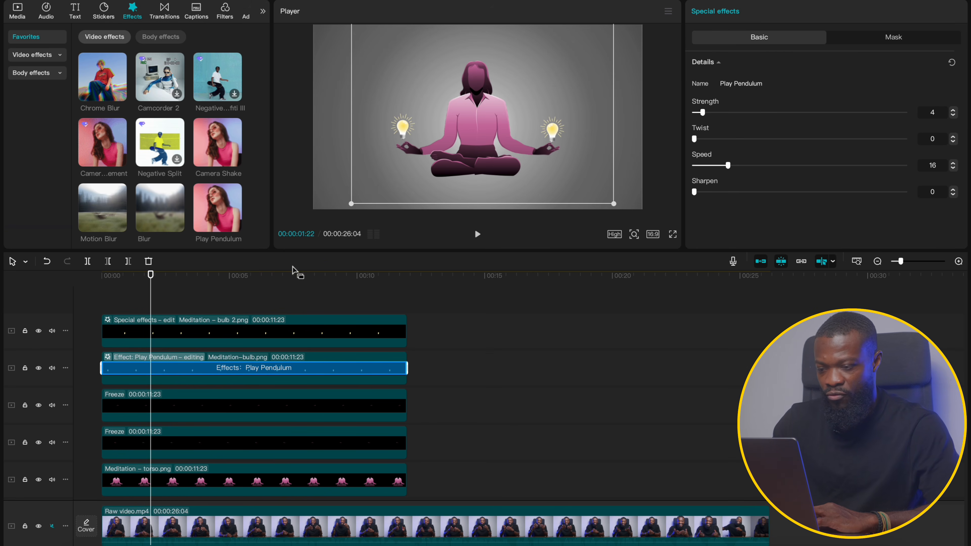
Play the timeline from the start to review the swinging motion of both bulbs.
click(42, 313)
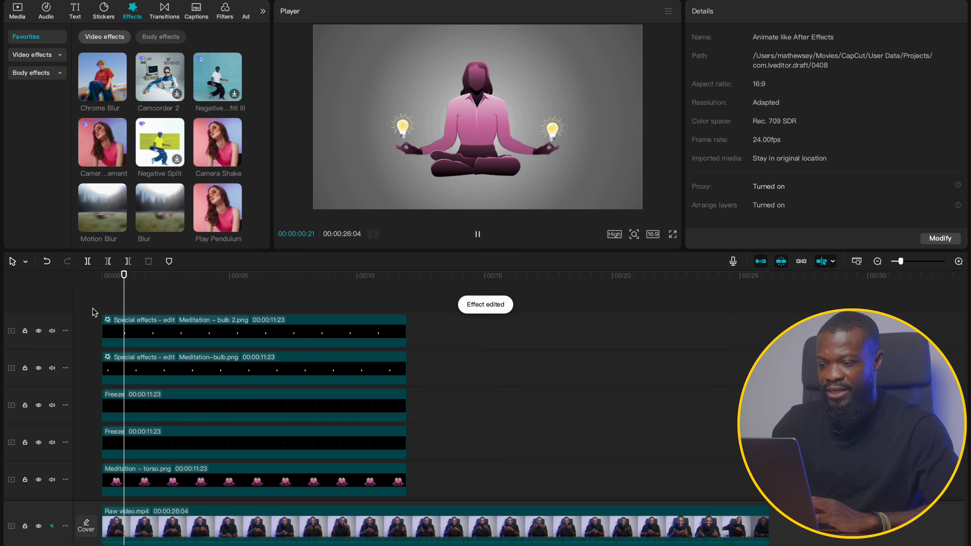
key(space)
Combine all character and bulb clips above background.png into one compound clip.
scroll(136, 392, down, 2)
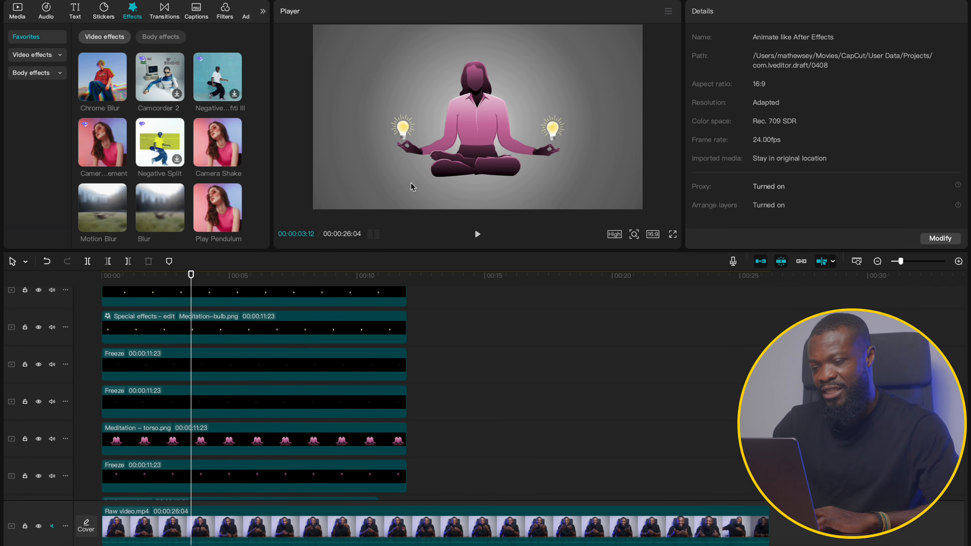
scroll(425, 461, down, 3)
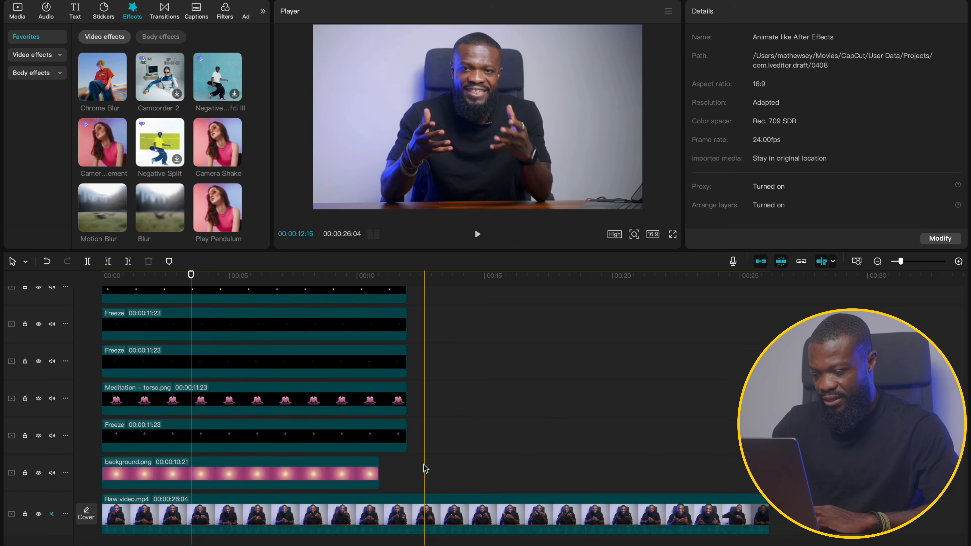
click(429, 427)
drag(430, 427, 147, 296)
key(alt+g)
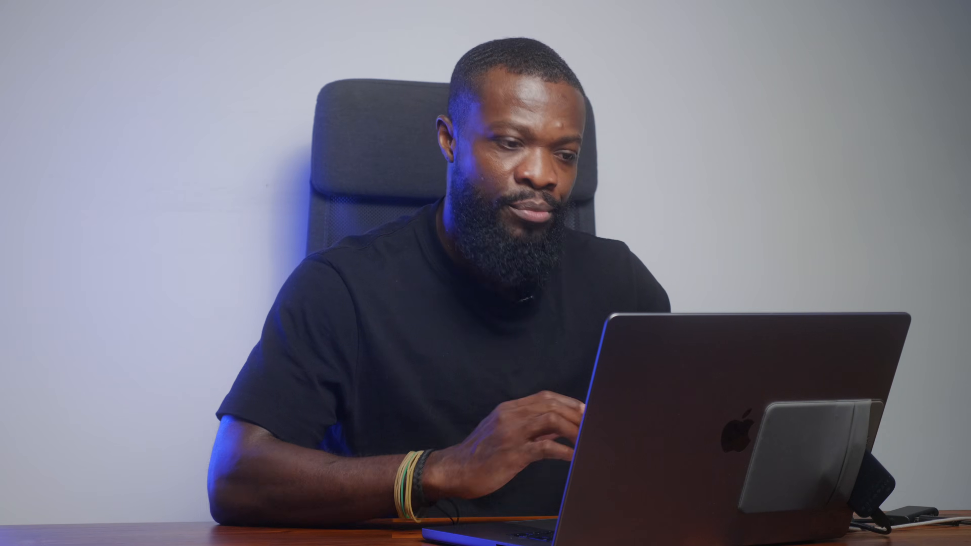
Unmute the Raw video.mp4 track and play the timeline from the start to review the animation with sound.
click(52, 416)
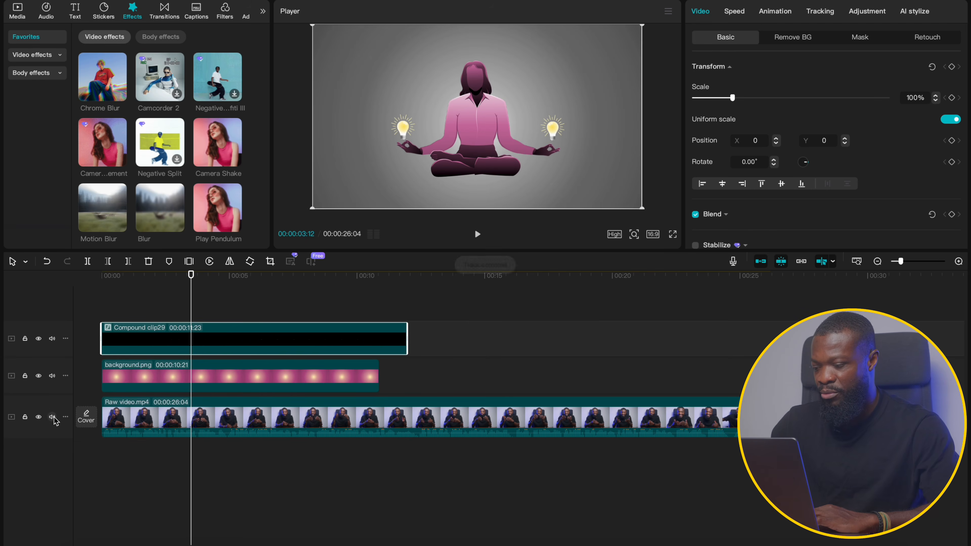
click(104, 312)
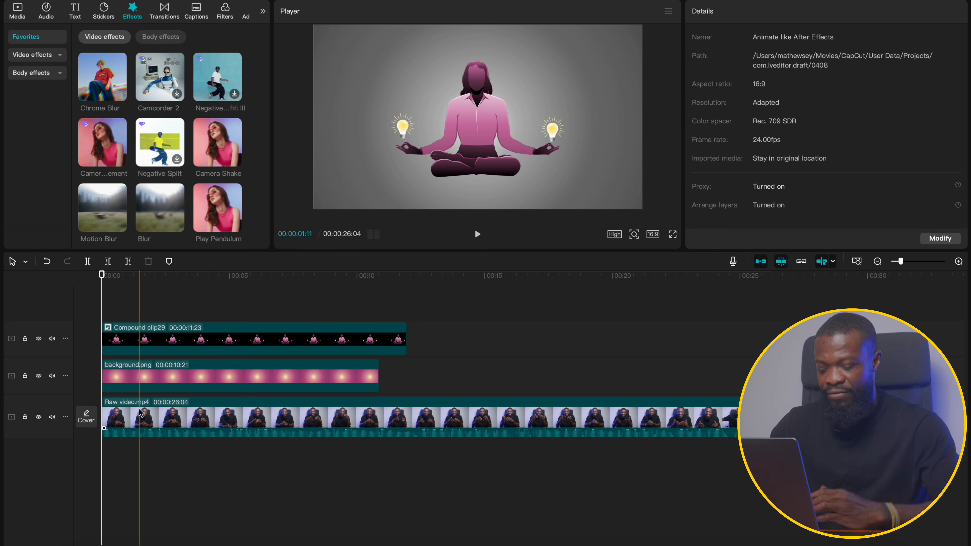
click(123, 413)
click(92, 314)
key(space)
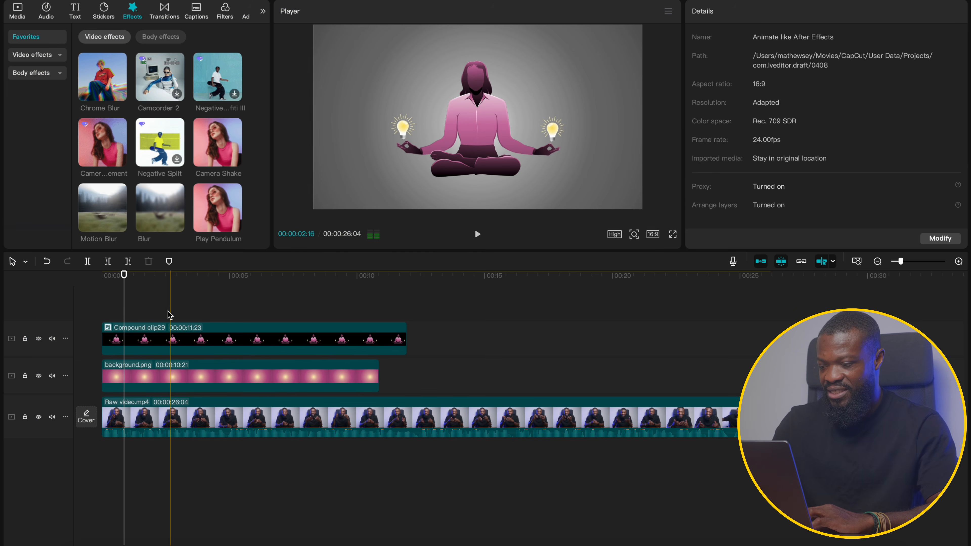
Set the compound clip's scale to 80%.
click(121, 339)
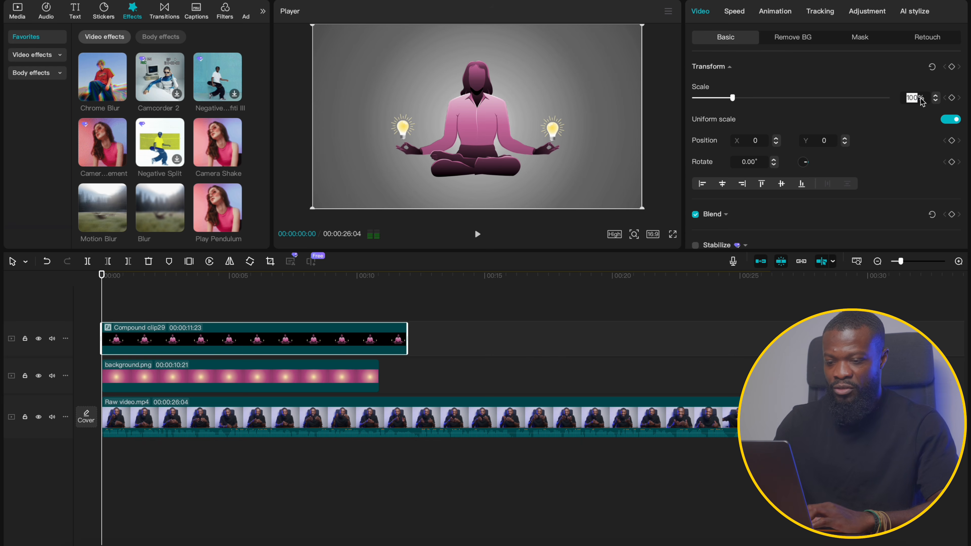
text(80)
key(Return)
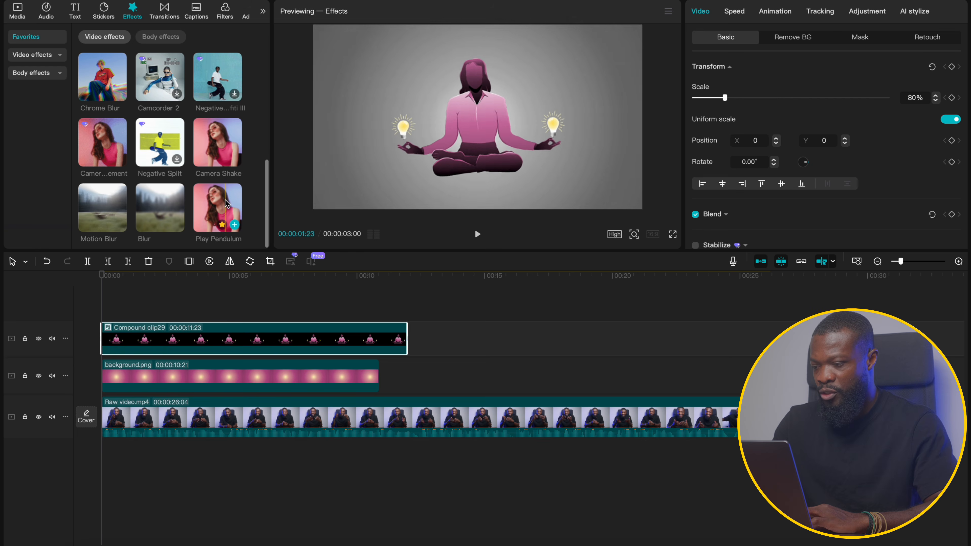
Apply the Play Pendulum effect to the compound clip with Strength 8, Twist 0, Speed about 15 and Sharpen 0.
drag(219, 200, 138, 342)
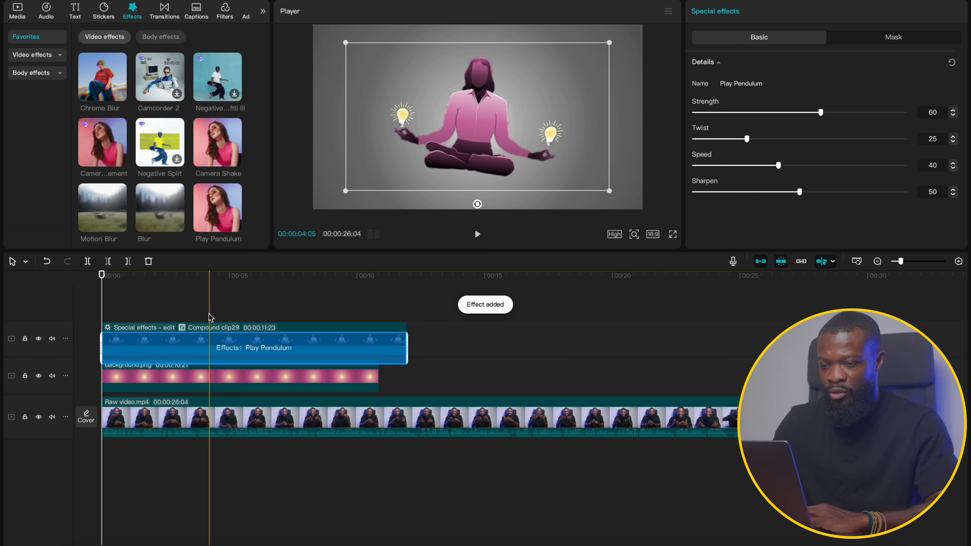
drag(736, 112, 704, 112)
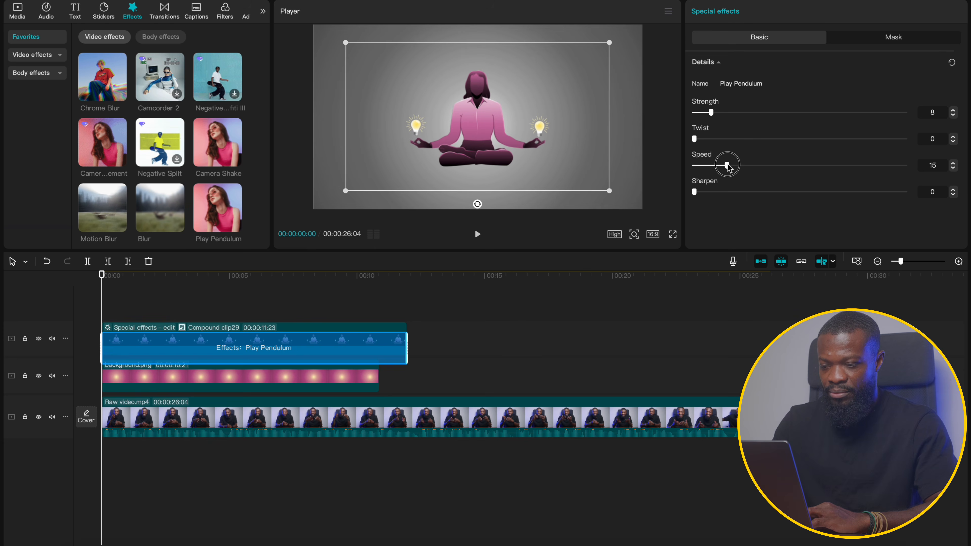
drag(727, 165, 728, 165)
Add Transform and Blend keyframes to the compound clip at the timeline start.
click(123, 370)
click(116, 350)
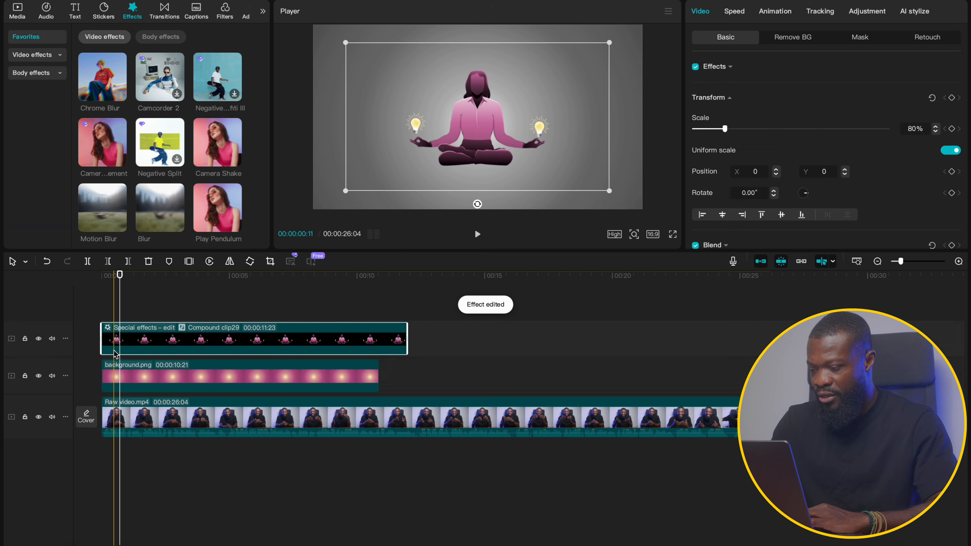
click(102, 277)
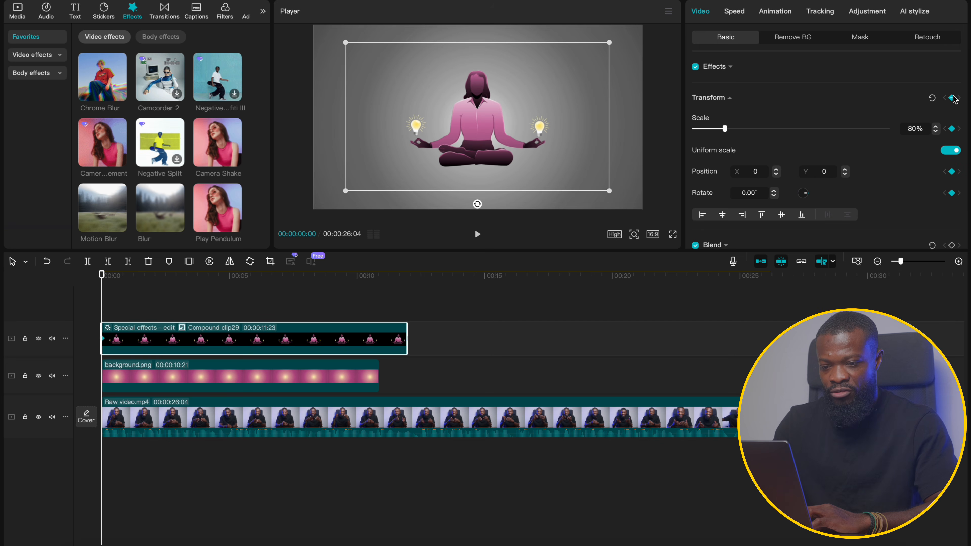
scroll(952, 99, down, 3)
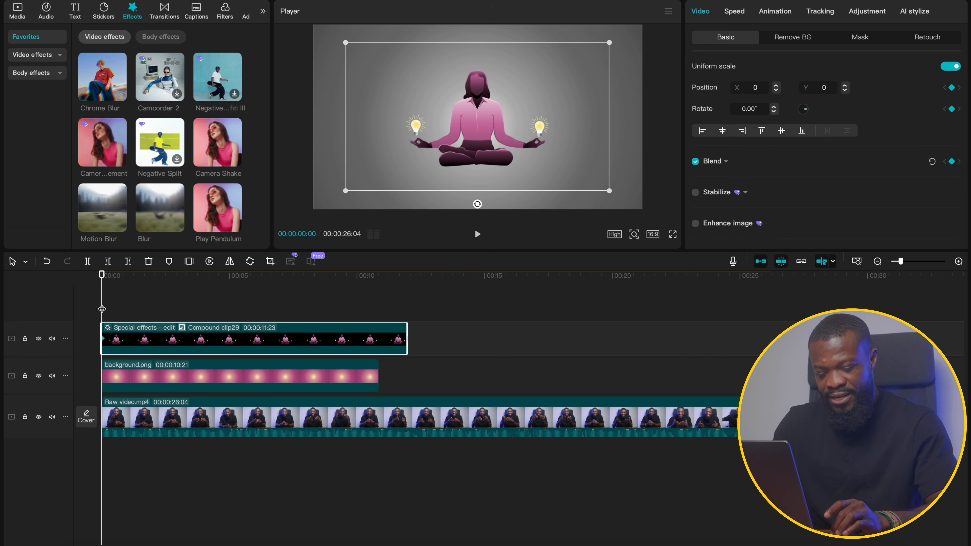
Add Transform and Blend keyframes to the compound clip at 00:00:01:06.
drag(102, 309, 134, 309)
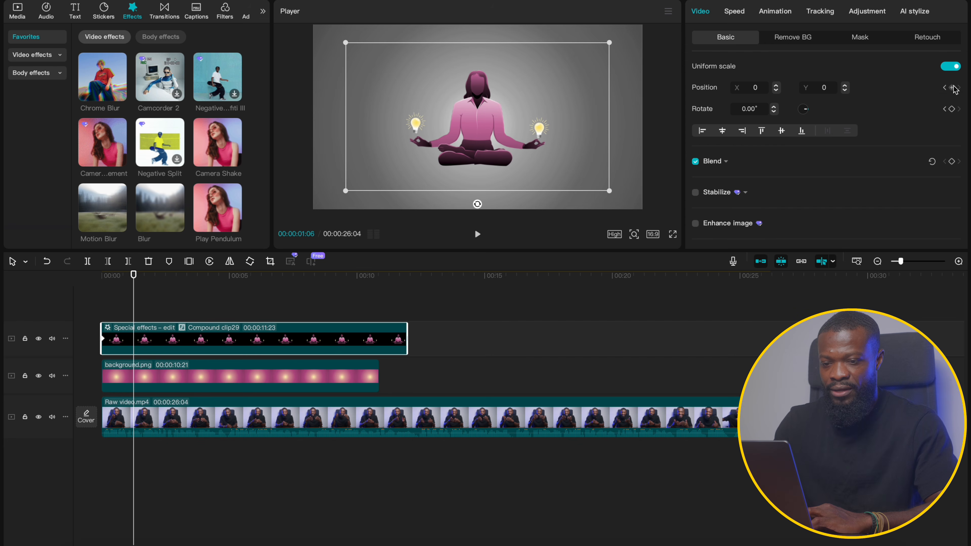
scroll(954, 90, up, 3)
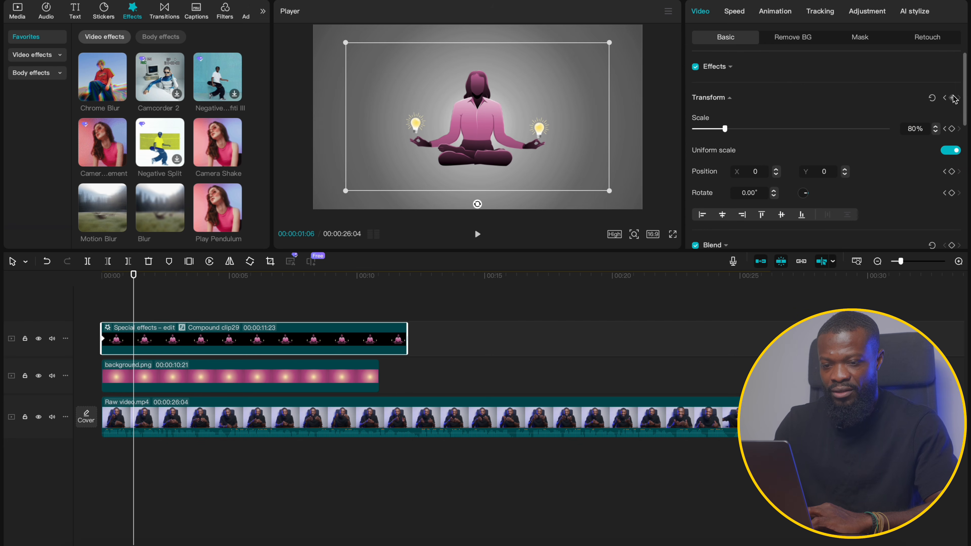
scroll(928, 148, down, 5)
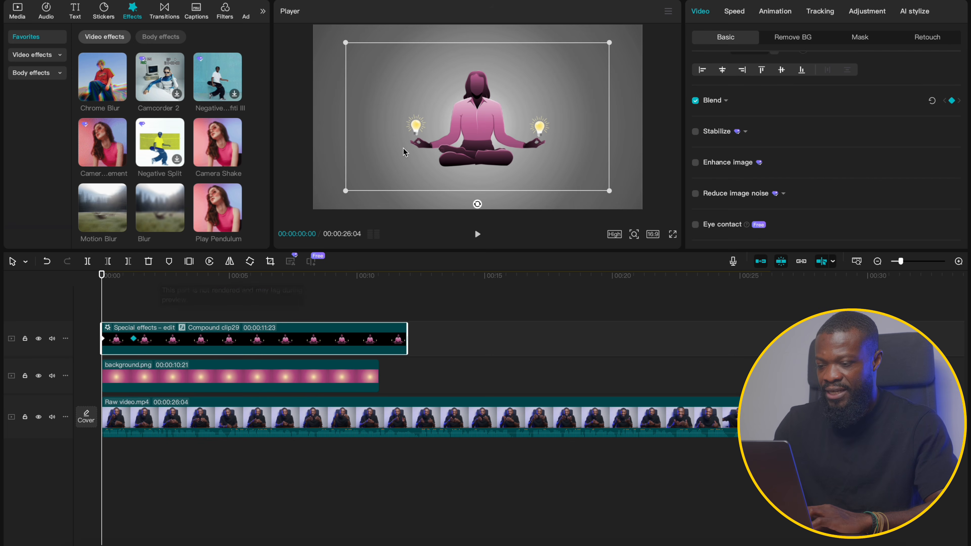
At the first keyframe, move the compound clip straight down out of frame to about Y -3756 and set its opacity to 0%.
drag(401, 152, 482, 225)
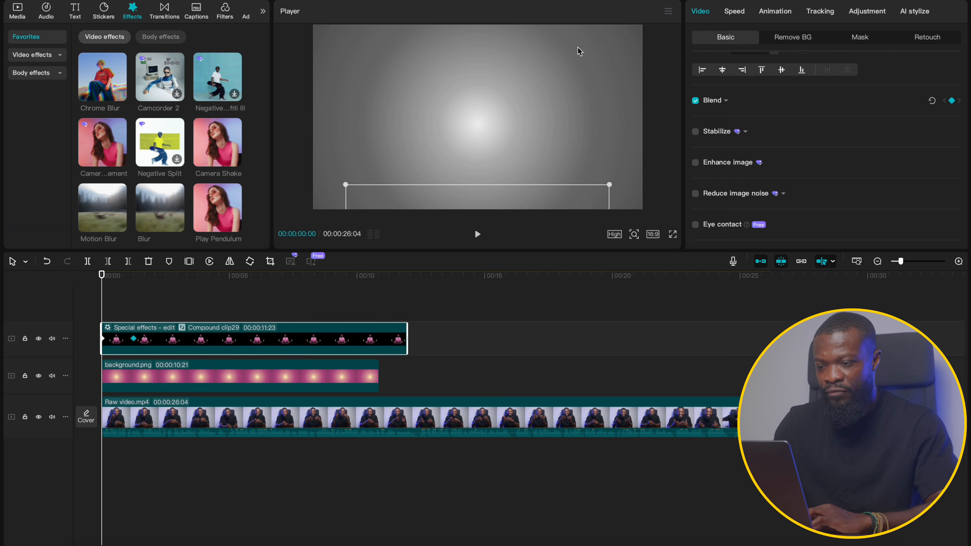
drag(508, 189, 509, 208)
scroll(763, 99, up, 3)
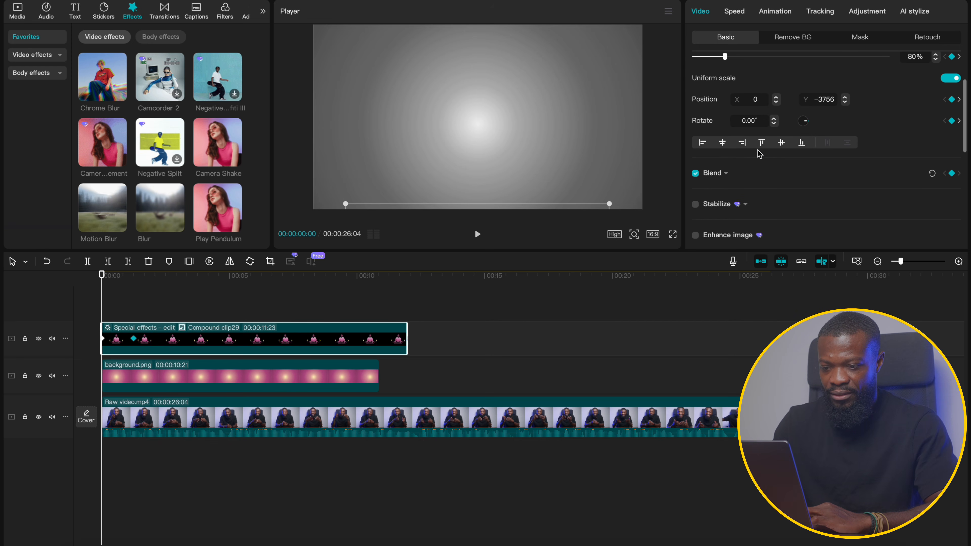
click(759, 173)
scroll(763, 220, down, 1)
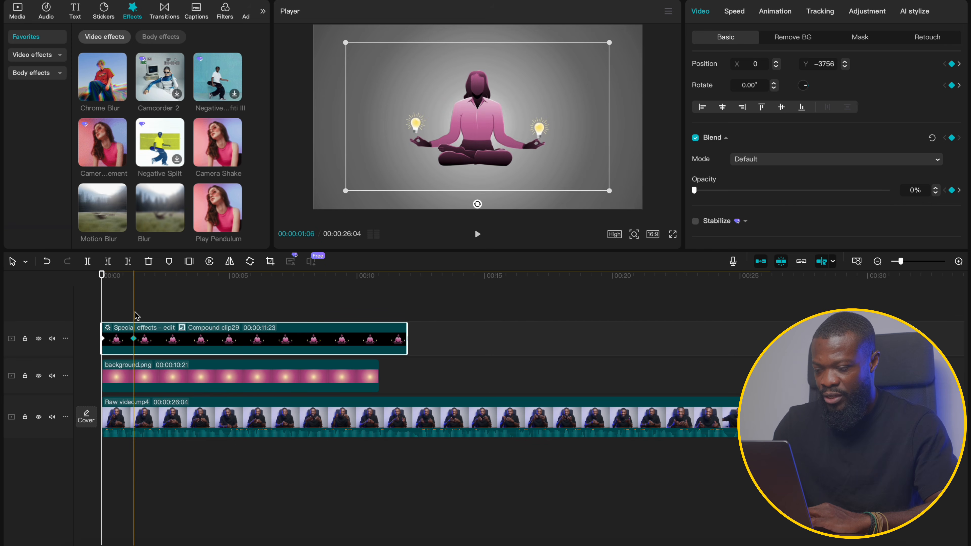
Show the compound clip's keyframe graphs and apply the Cubic Out curve to its Y position between the first two keyframes.
click(118, 347)
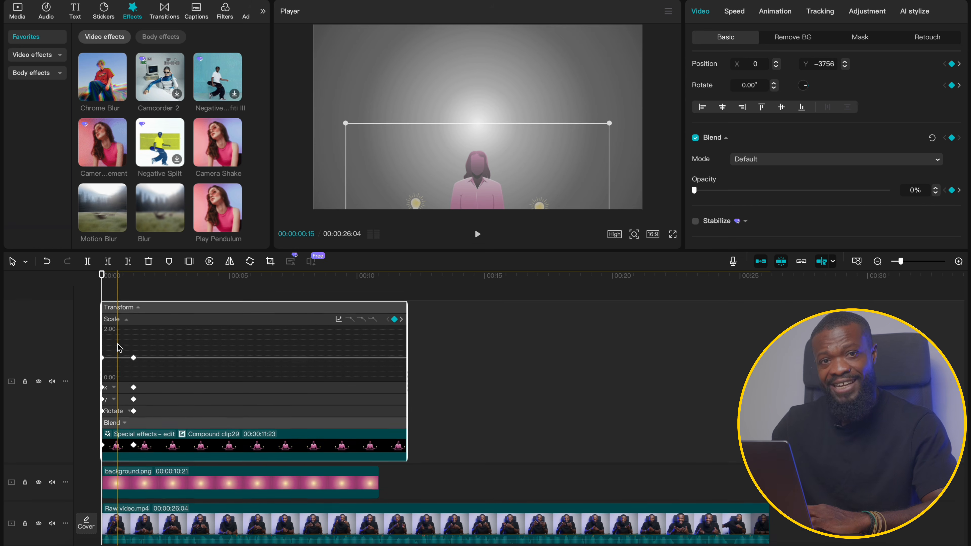
click(123, 400)
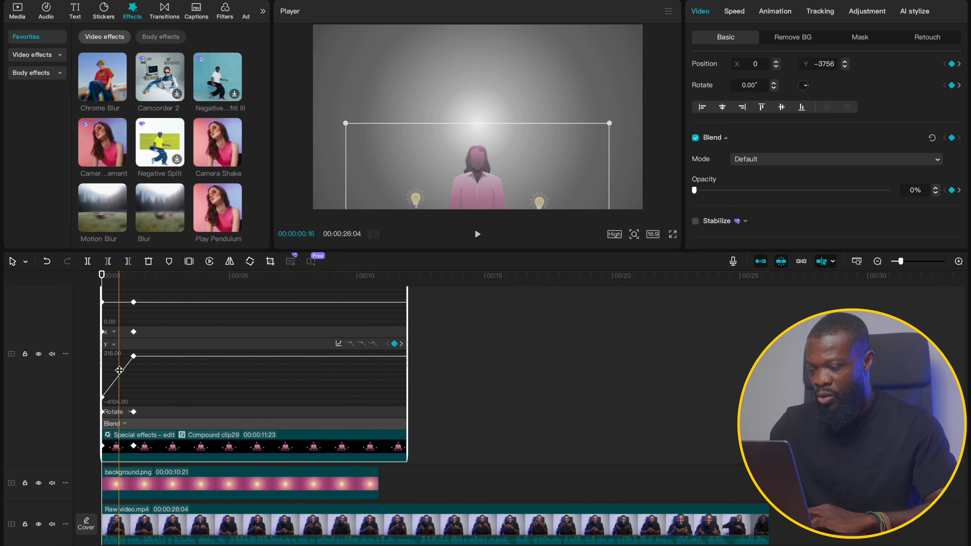
right_click(116, 379)
click(162, 450)
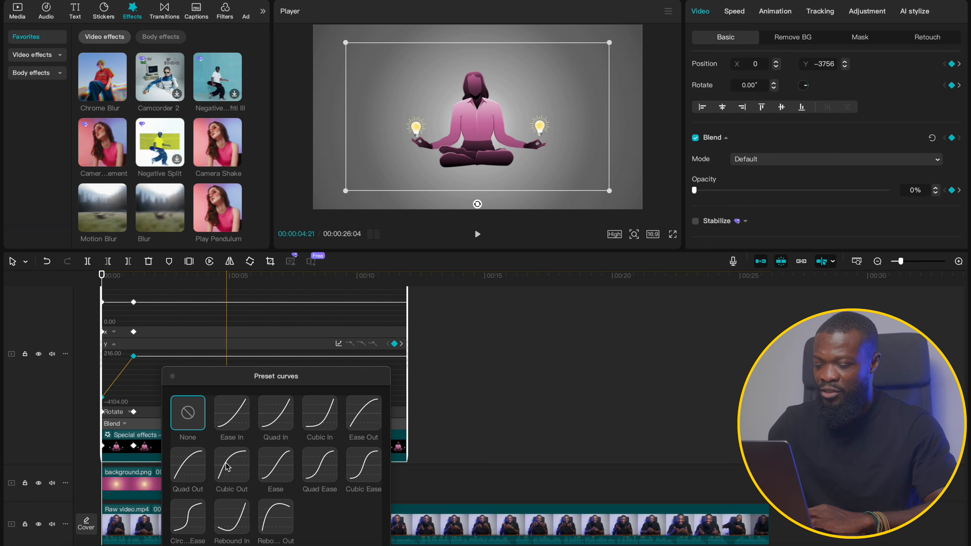
click(226, 468)
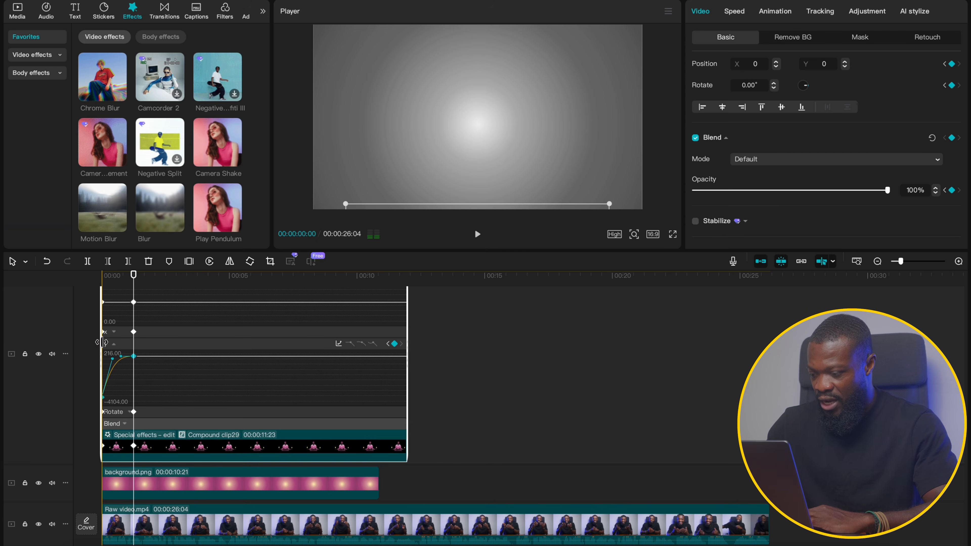
Play the compound clip's rise from the timeline start to check the eased motion.
click(89, 343)
key(space)
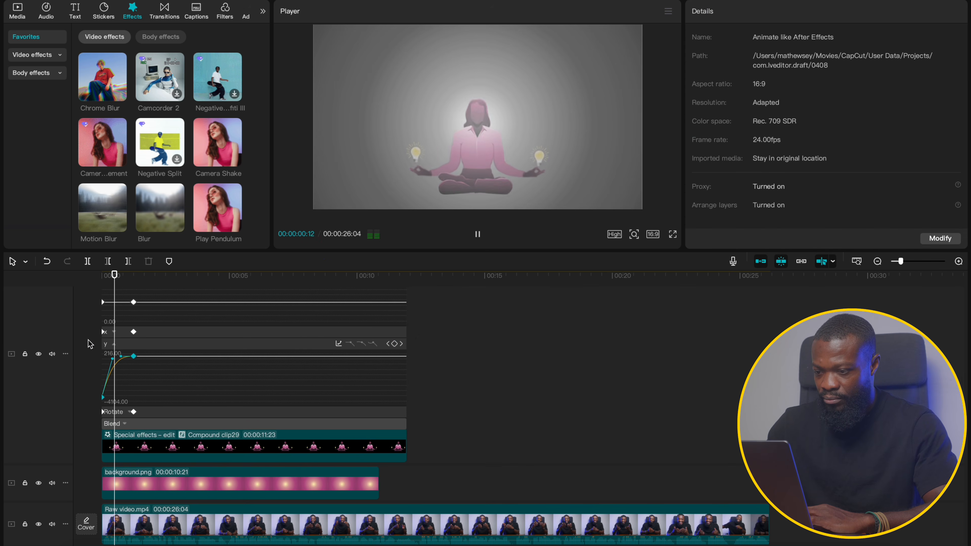
click(89, 343)
key(space)
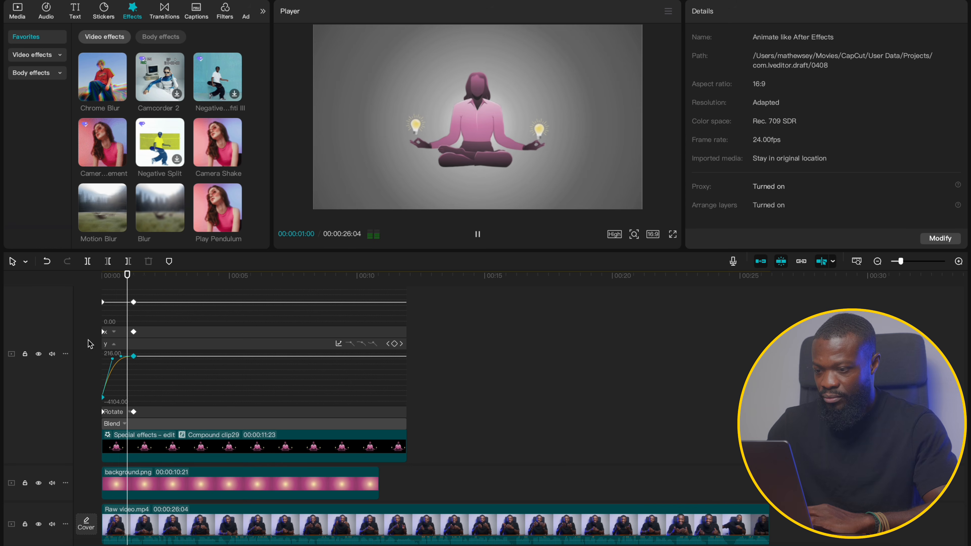
key(space)
Adjust the Y position curve's handles and apply the Ease curve to the opacity between its two keyframes.
scroll(129, 359, up, 3)
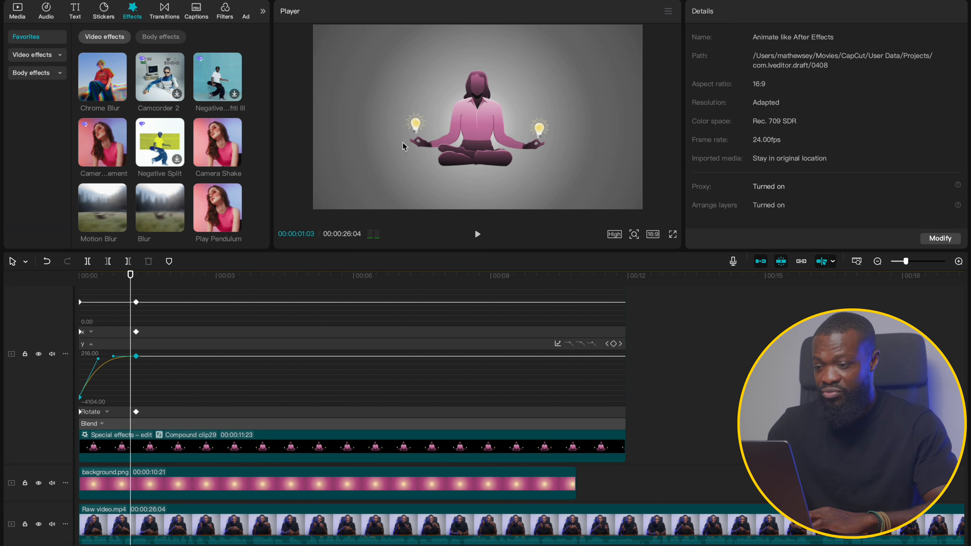
click(115, 358)
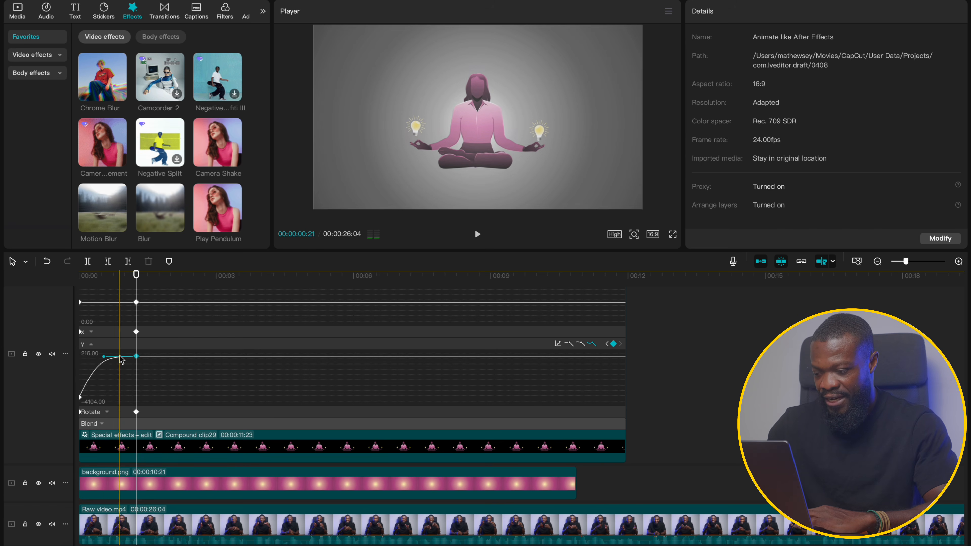
scroll(79, 357, left, 1)
click(123, 422)
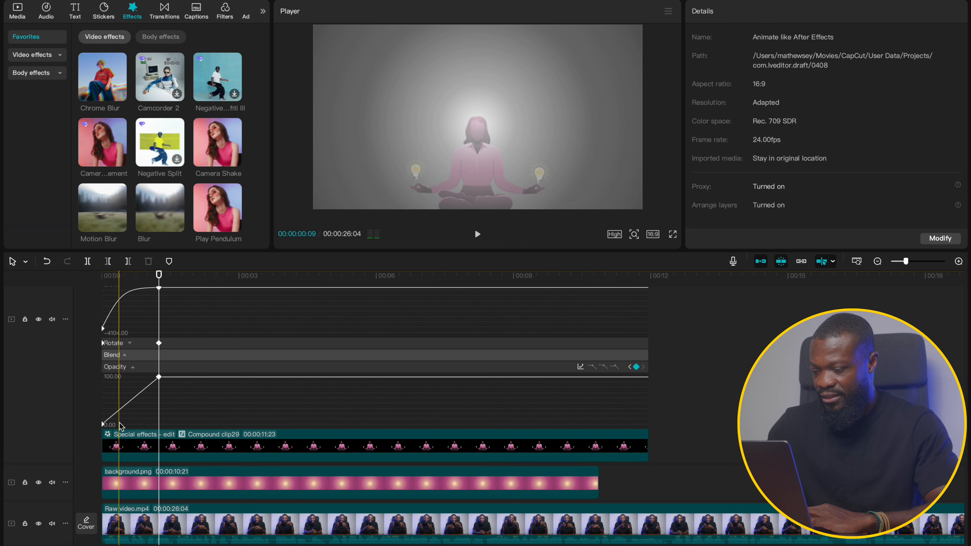
right_click(127, 403)
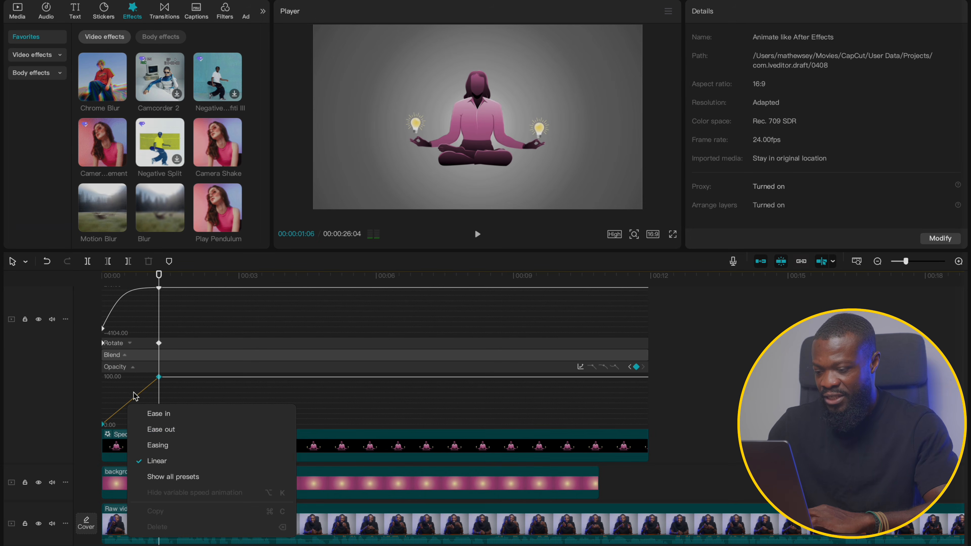
click(138, 400)
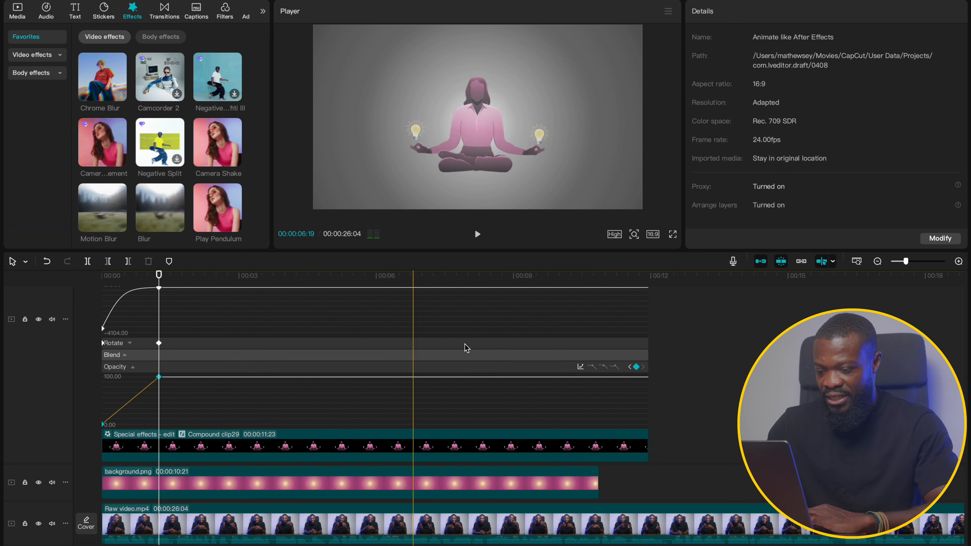
click(580, 367)
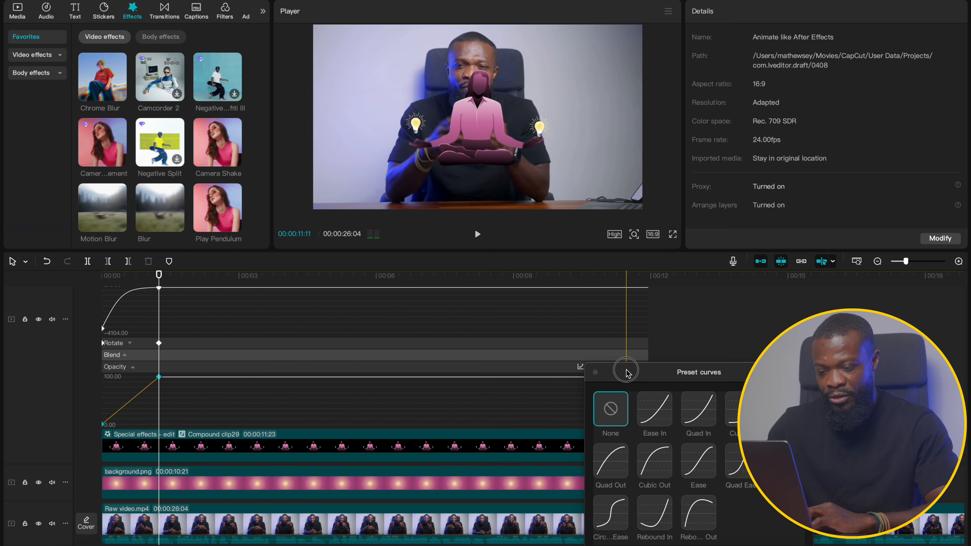
drag(626, 396, 383, 288)
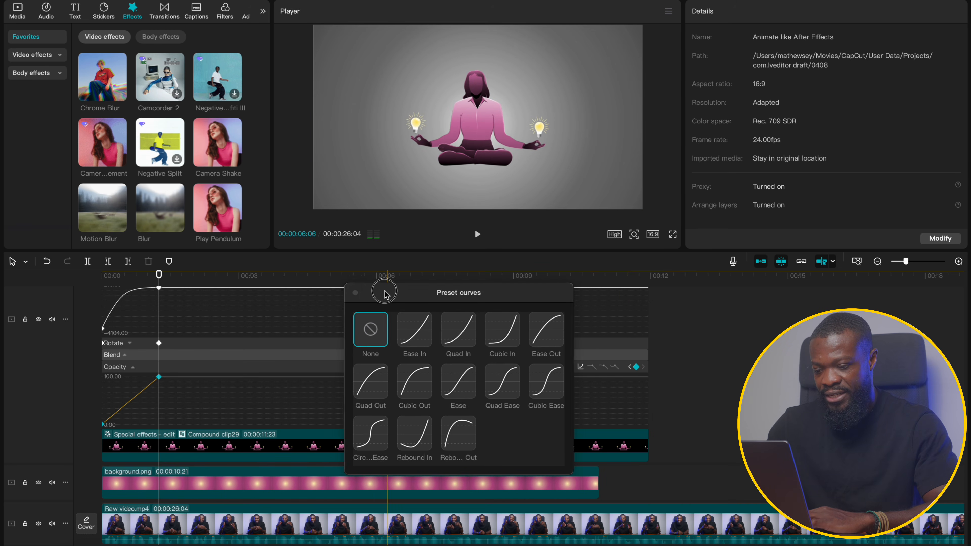
click(448, 386)
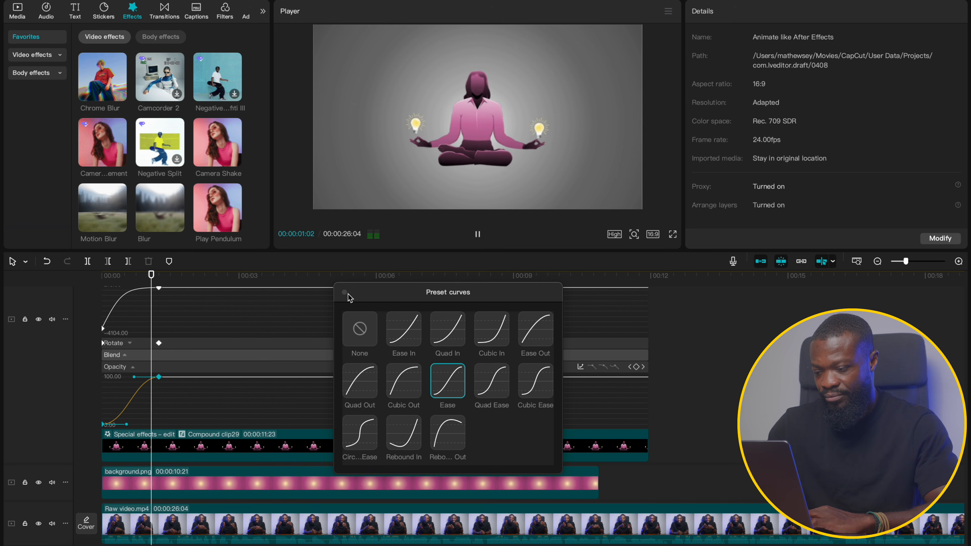
Hide the compound clip's keyframe graphs and play the animation from the timeline start.
click(132, 446)
key(alt+k)
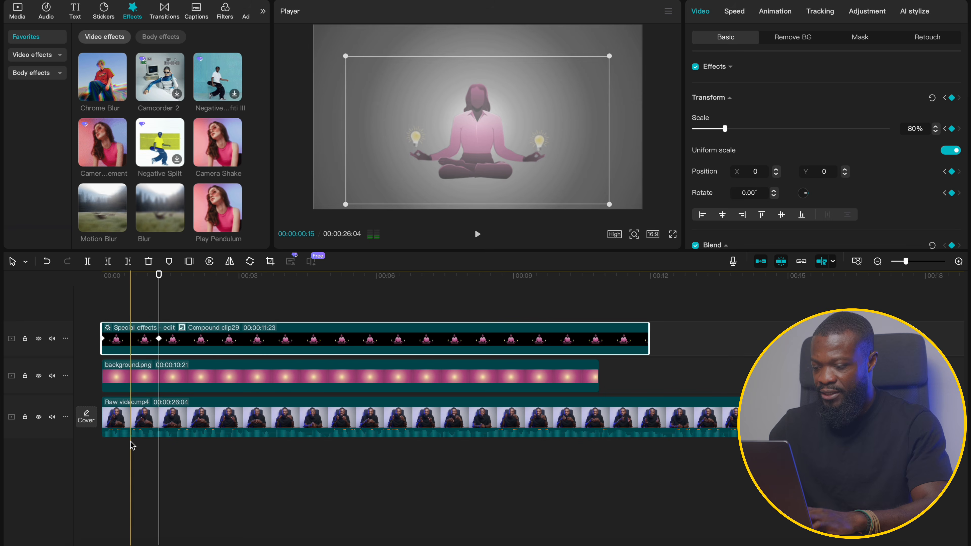
click(102, 307)
key(space)
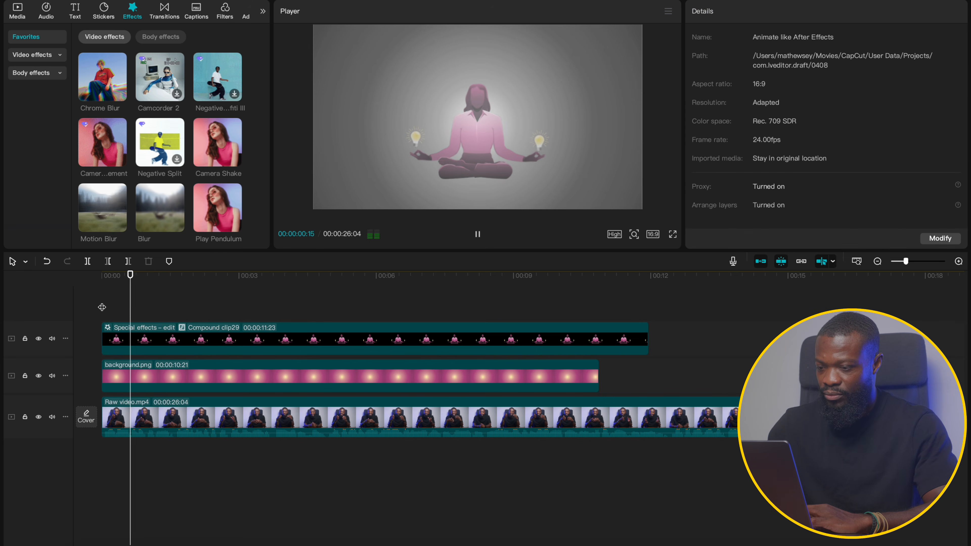
key(space)
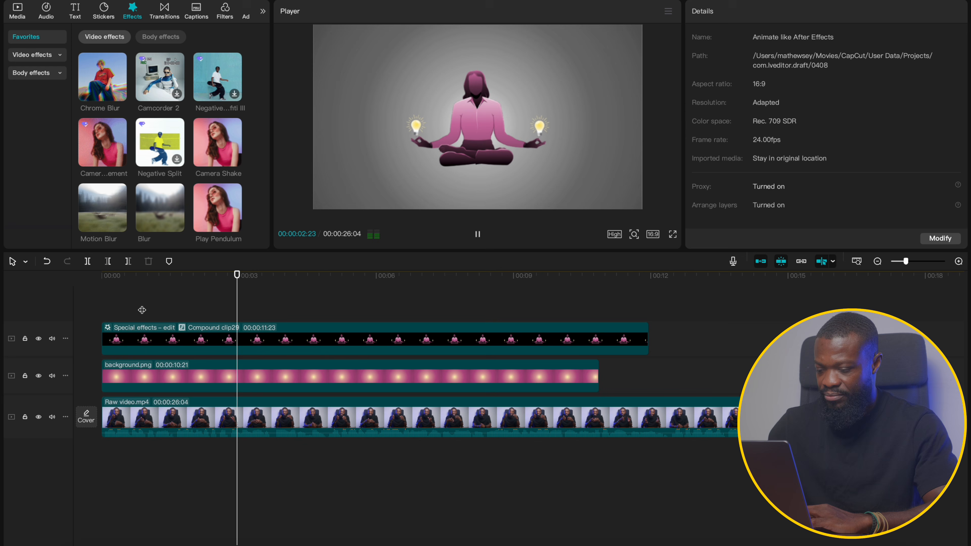
key(space)
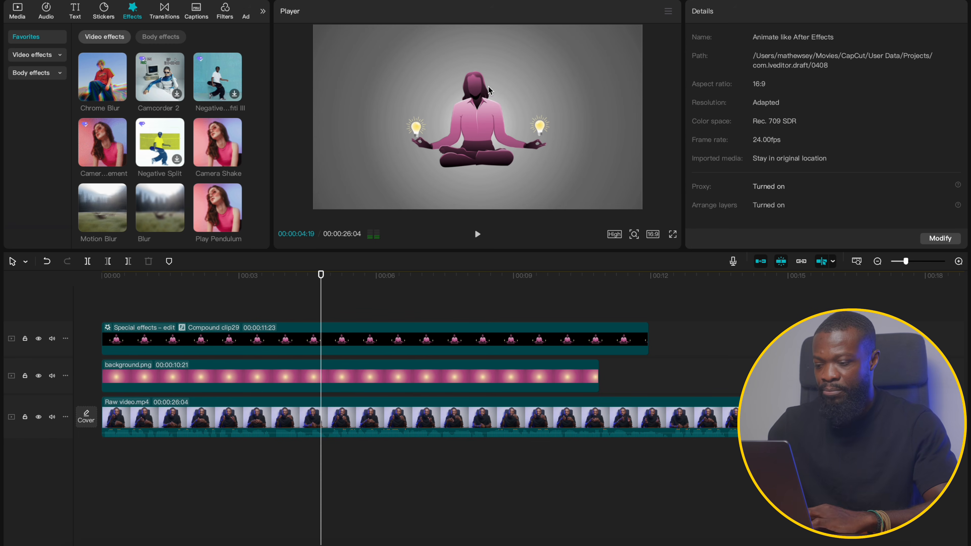
Add a Transform keyframe to the compound clip just after its second keyframe, at about 00:00:01:11.
click(188, 340)
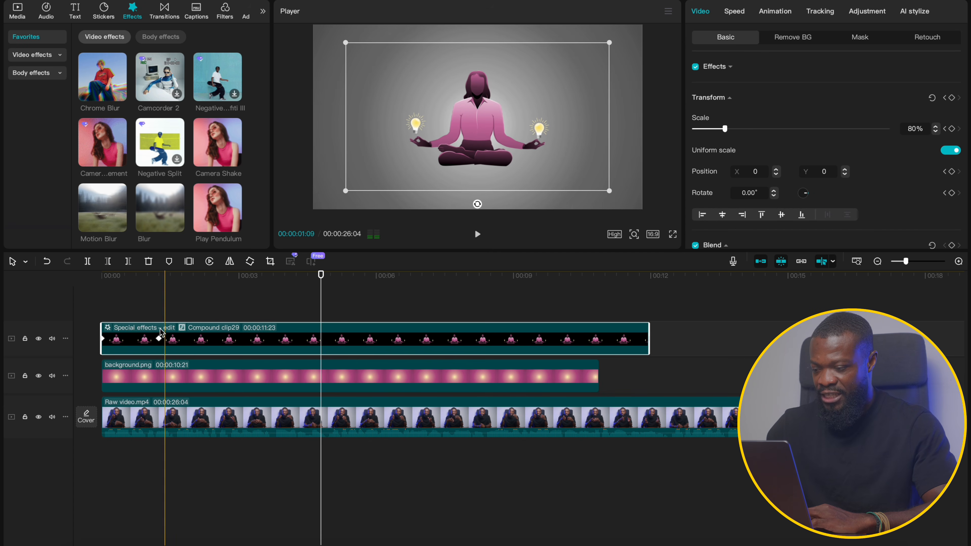
key(Left)
key(Left)
key(Left)
key(Left)
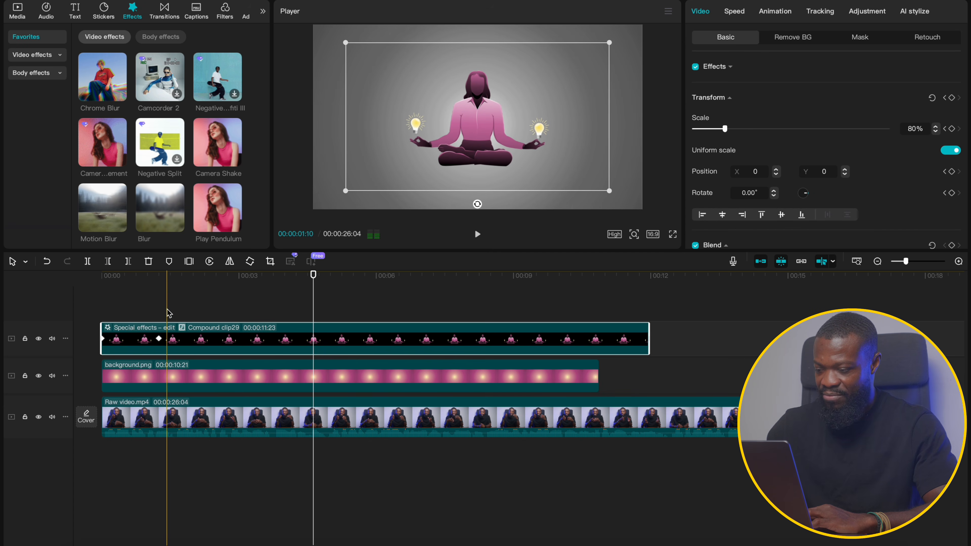
click(168, 312)
click(171, 342)
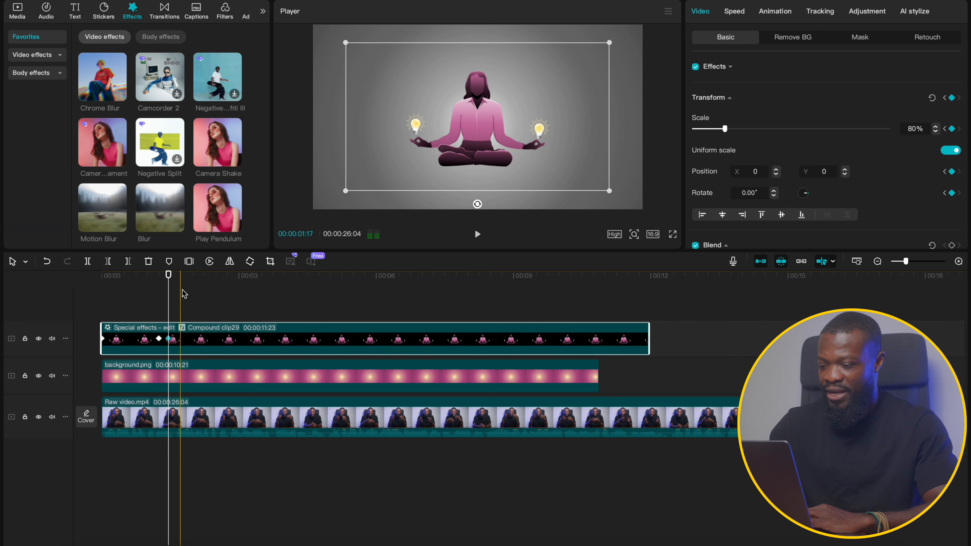
Play the animation briefly from about 00:00:03:06 to judge the timing for the next move.
click(249, 296)
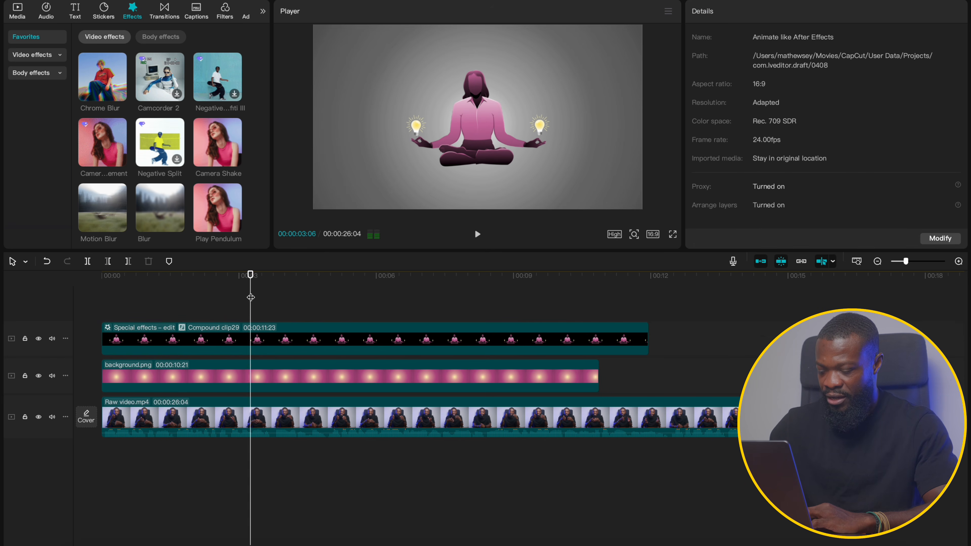
key(space)
click(250, 297)
key(space)
key(space)
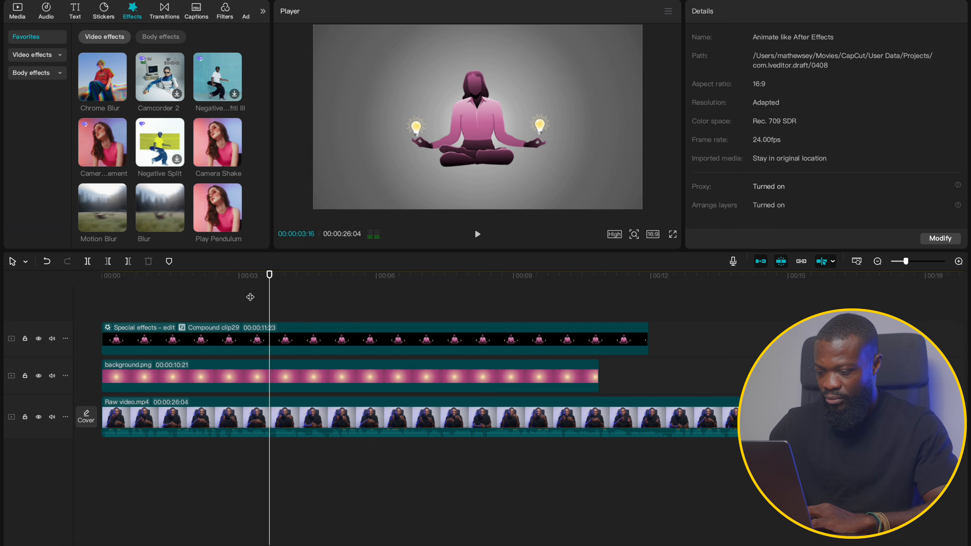
Add a Transform keyframe to the compound clip at 00:00:03:09 with position about X -5823, Y -2535 and scale 100%.
click(262, 335)
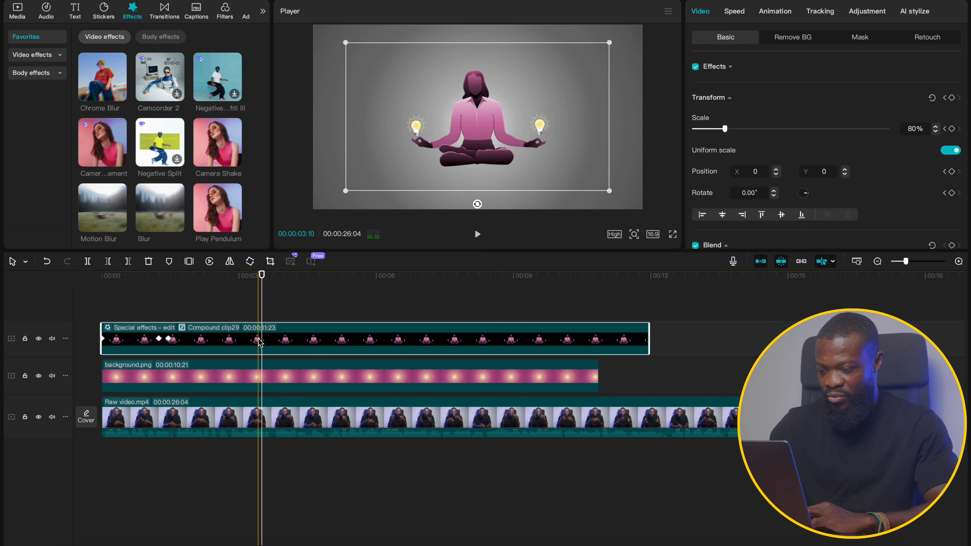
click(258, 325)
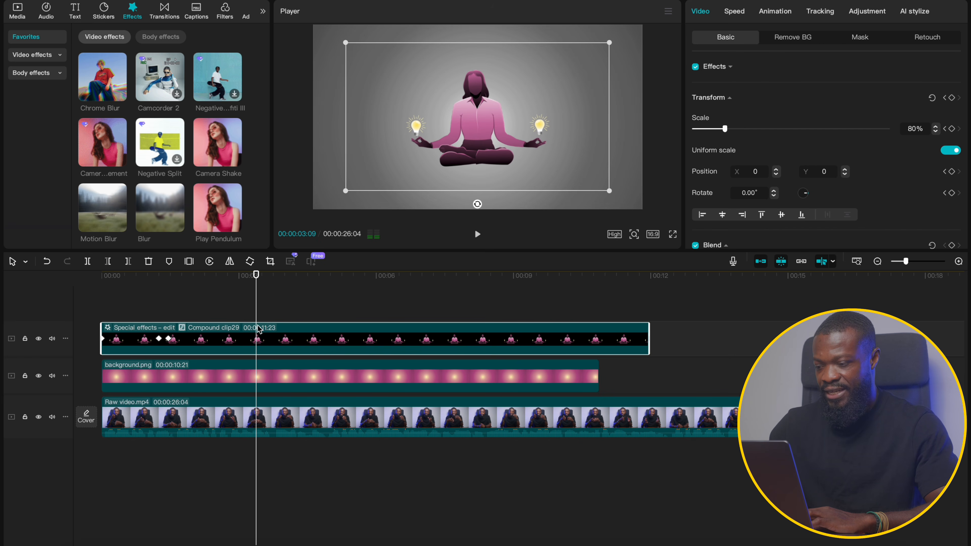
click(952, 98)
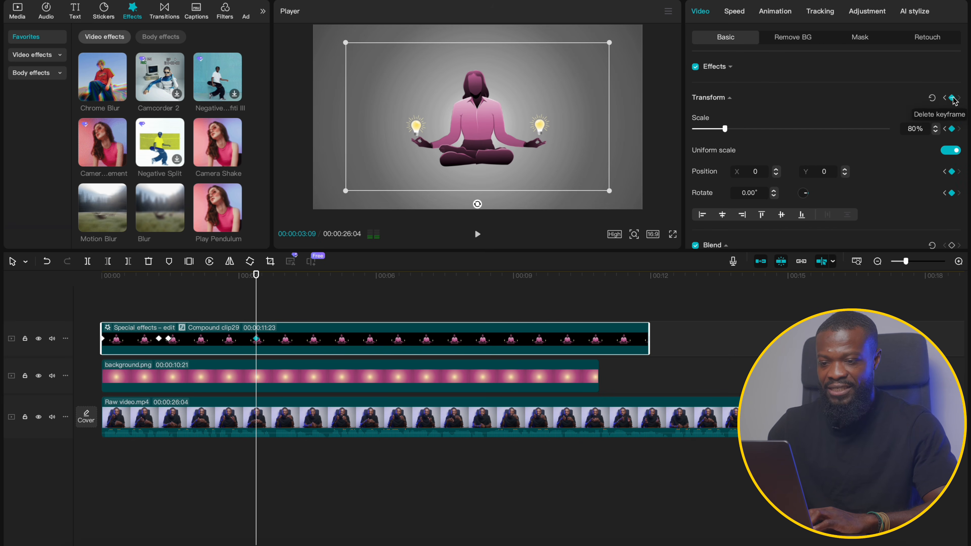
drag(520, 102, 289, 203)
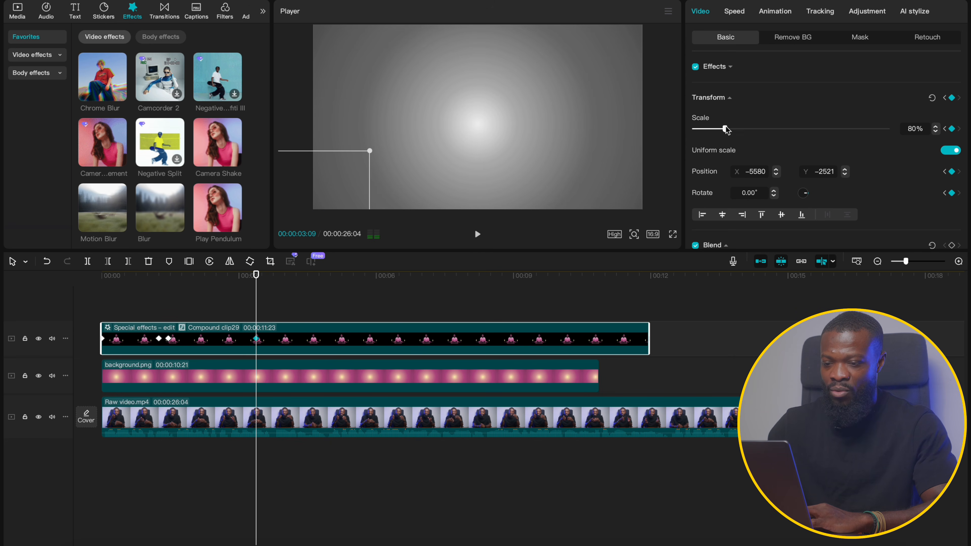
drag(725, 129, 732, 129)
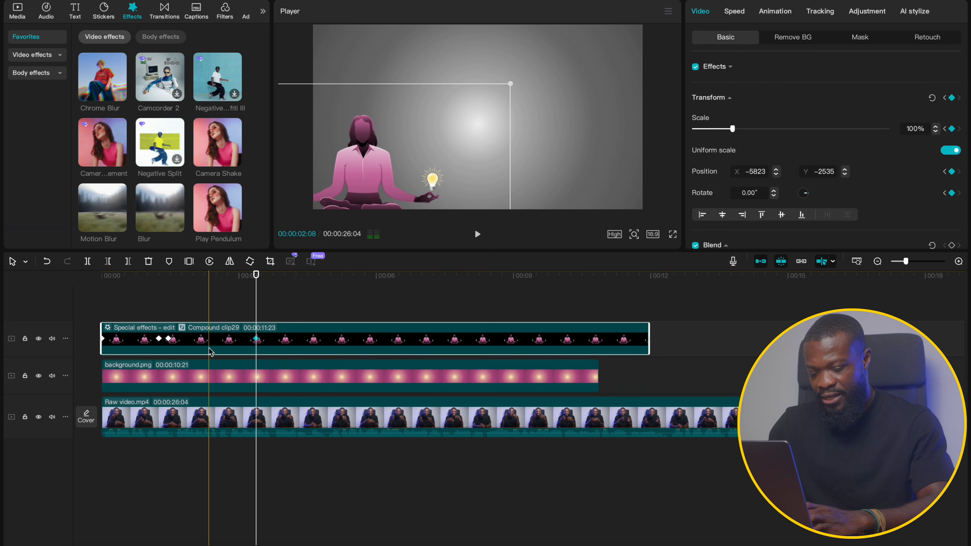
Show the keyframe graphs and apply the Cubic Ease curve to the compound clip's Y position between the last two keyframes.
key(alt+k)
scroll(209, 352, up, 1)
scroll(209, 352, up, 2)
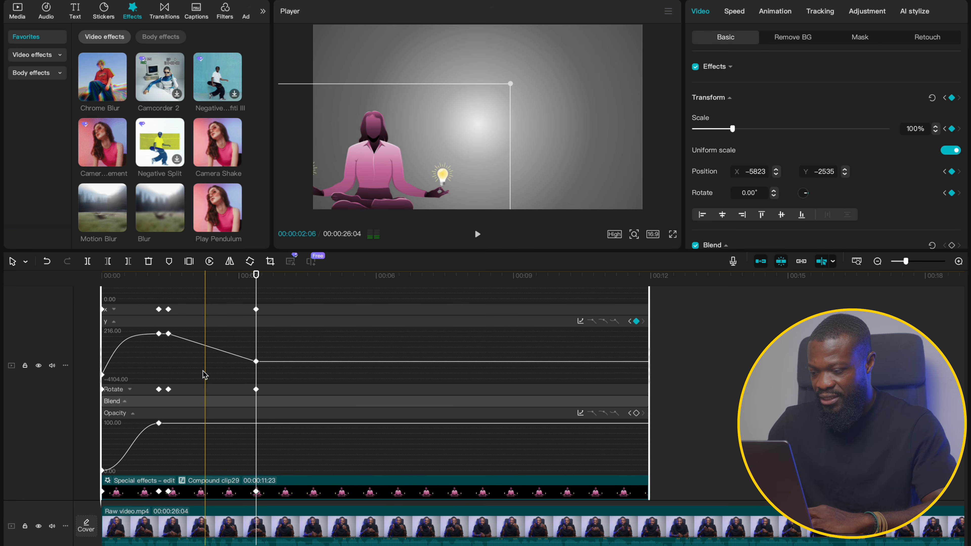
right_click(212, 352)
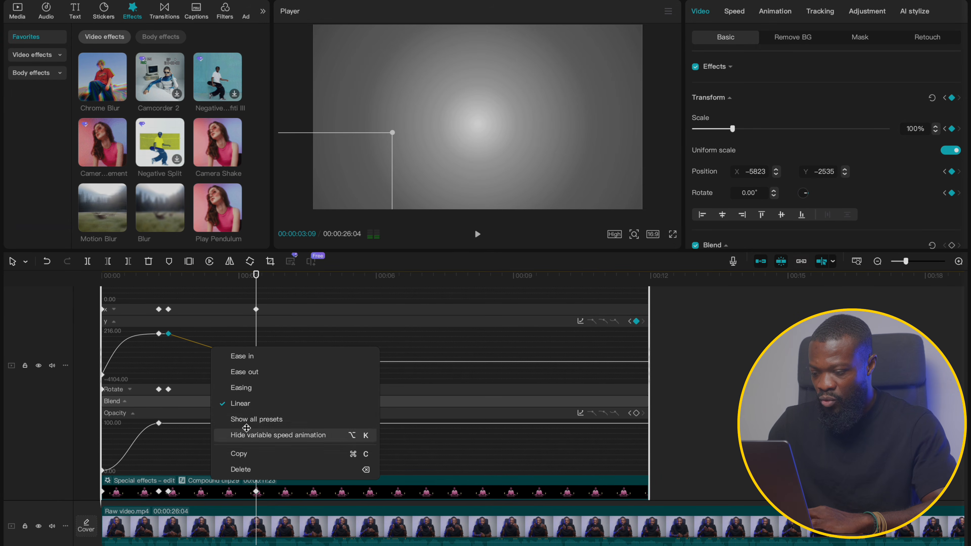
click(250, 420)
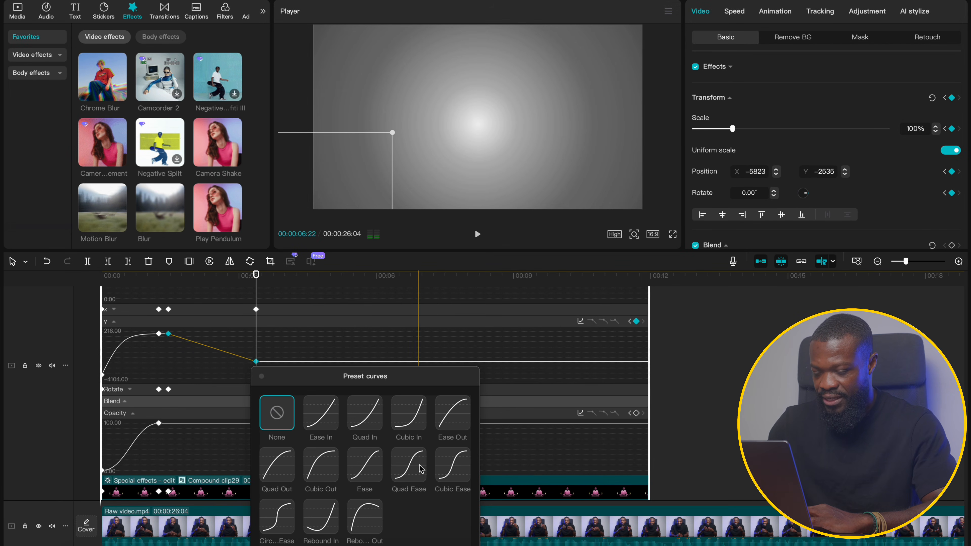
click(452, 464)
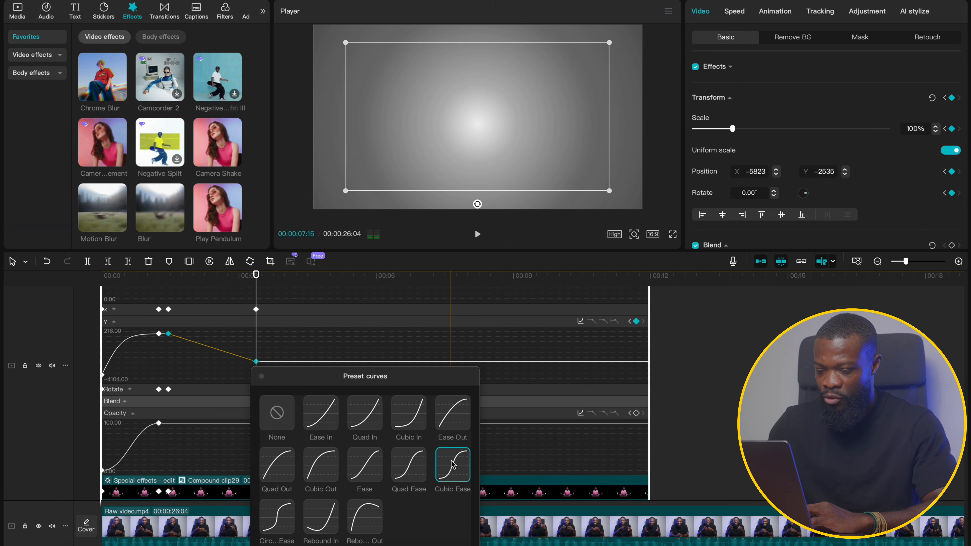
click(262, 376)
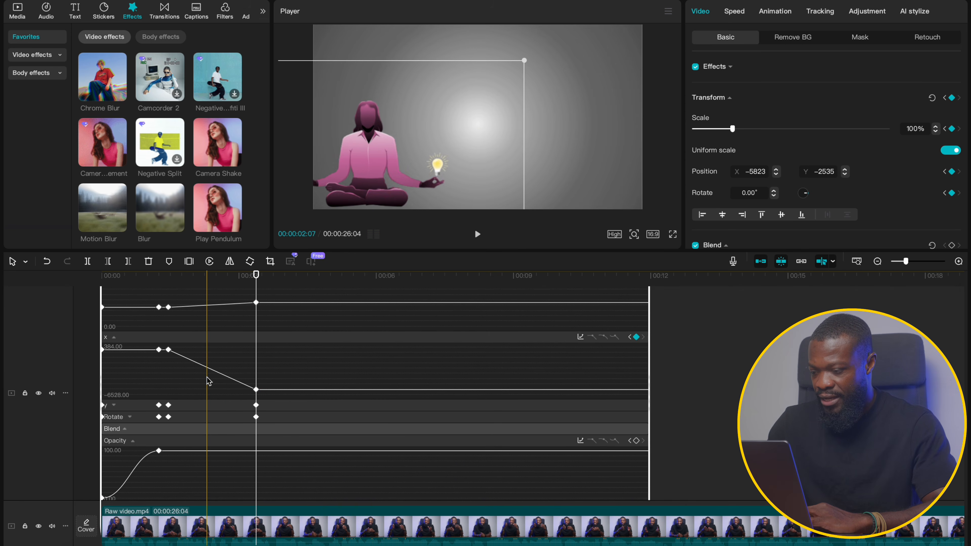
Apply the Cubic Ease preset curve to the compound clip's X position between its last two keyframes.
right_click(208, 368)
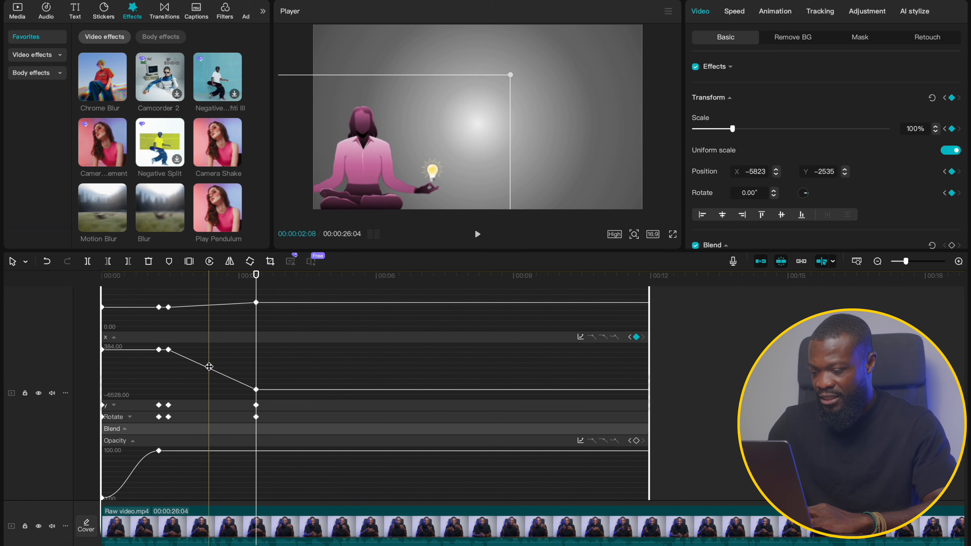
click(250, 440)
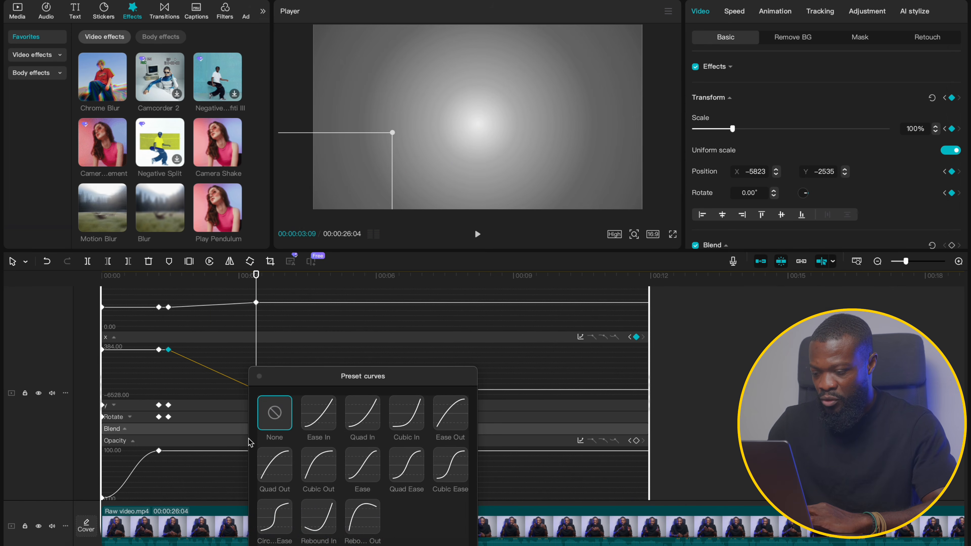
click(451, 466)
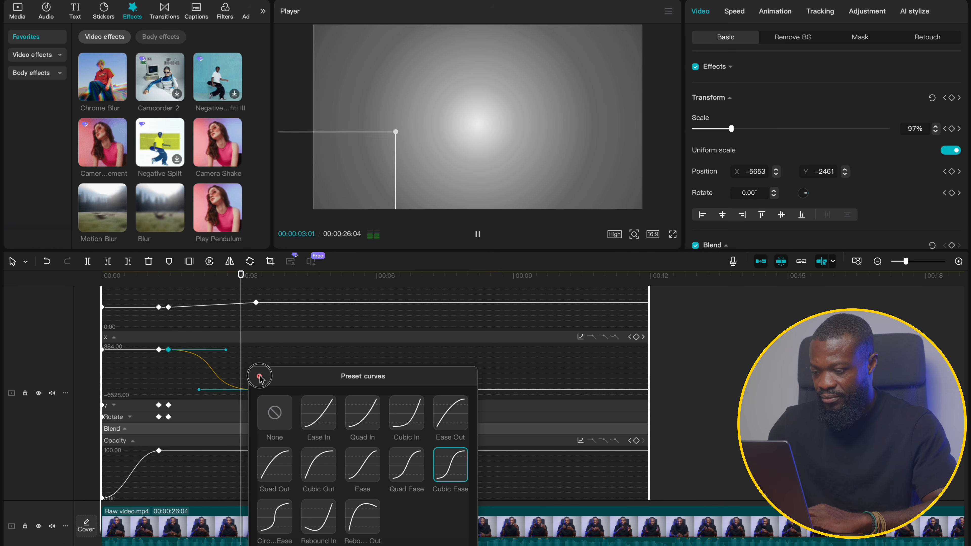
click(260, 377)
Apply the Cubic Ease preset curve to the compound clip's scale between the last two keyframes and hide the keyframe graphs.
right_click(194, 307)
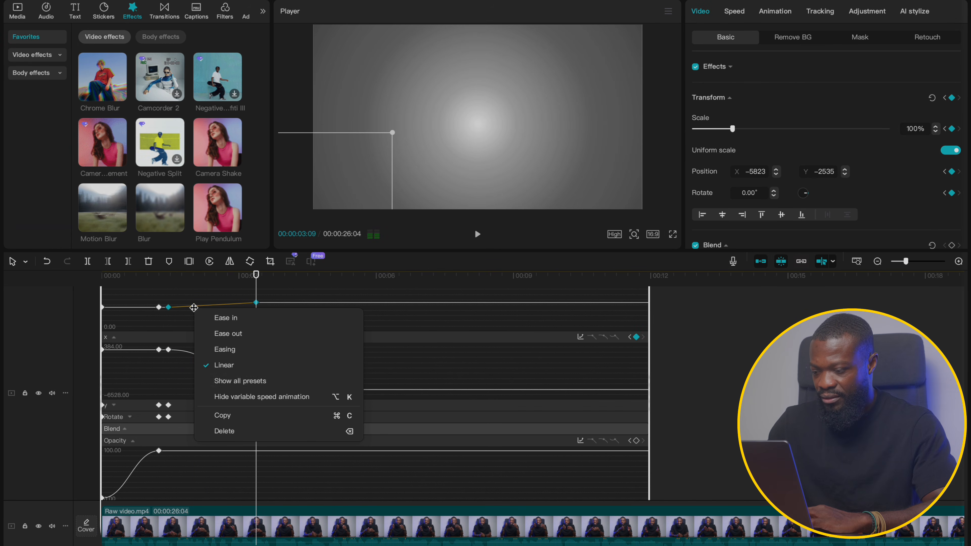
click(232, 381)
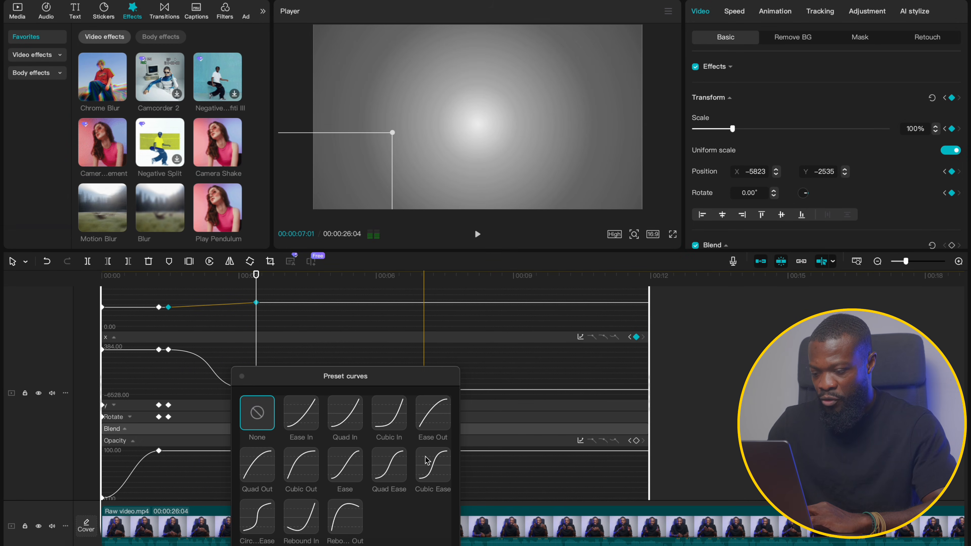
click(427, 461)
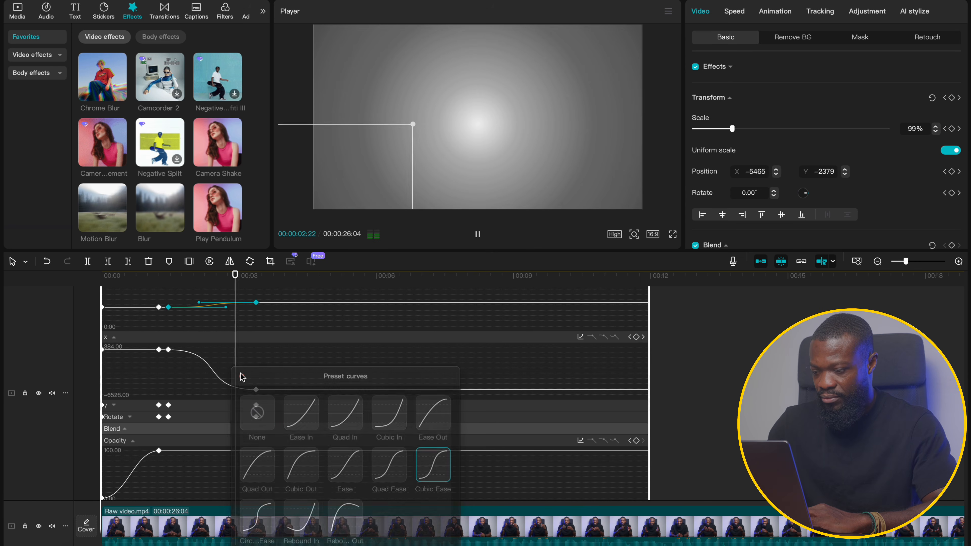
click(242, 376)
scroll(203, 428, down, 3)
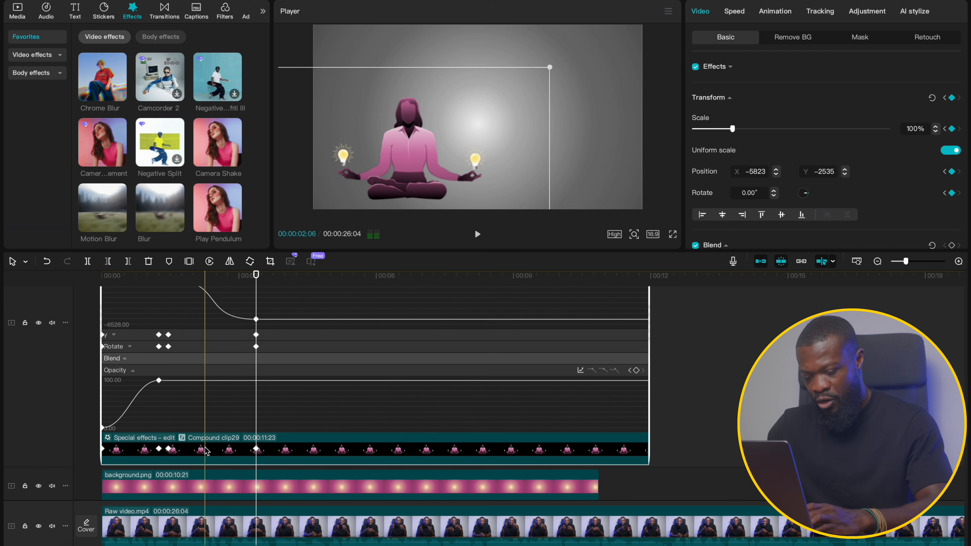
key(alt+k)
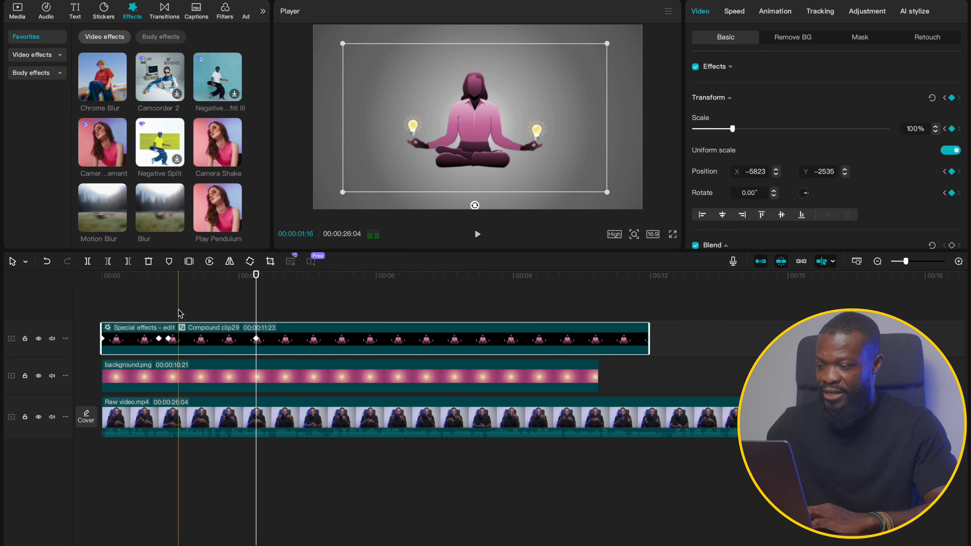
Place Curved line.jpg from the Assets folder on a new track above the compound clip.
click(17, 11)
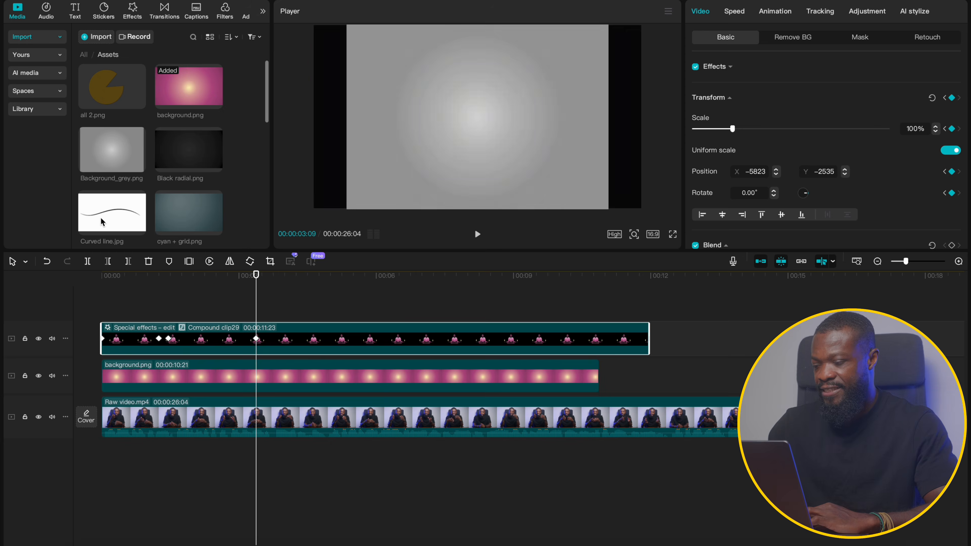
drag(104, 199, 223, 311)
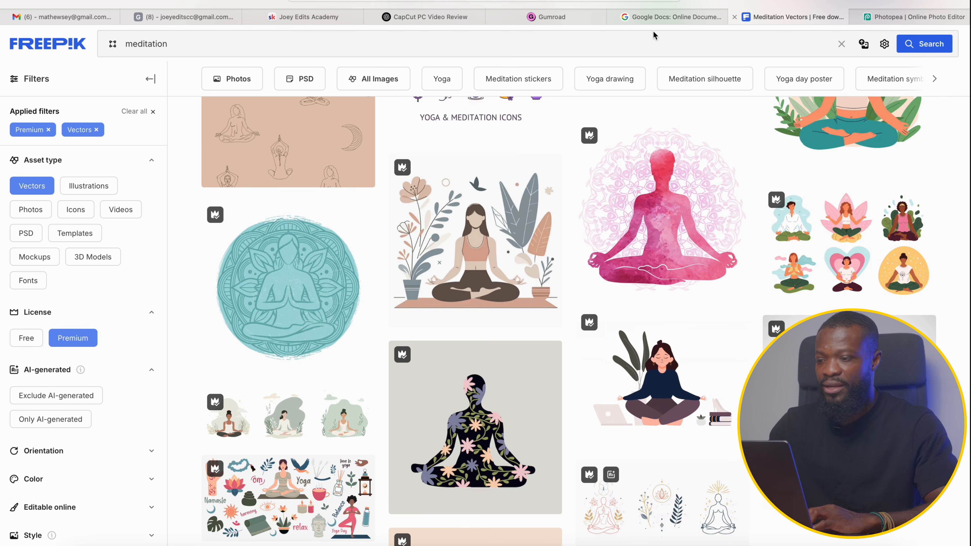
Switch to Freepik in the browser and search for "curve line".
click(198, 42)
text(c)
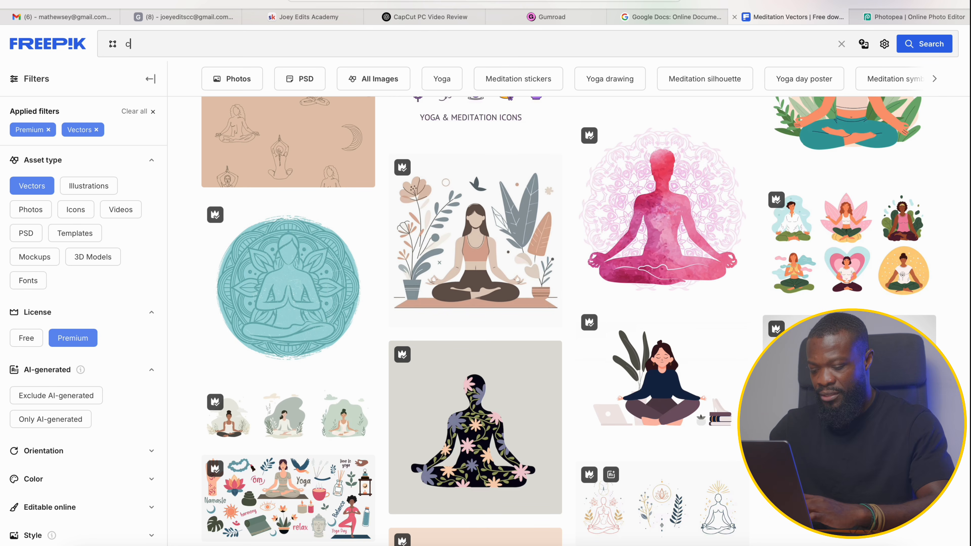
text(urve line)
key(Return)
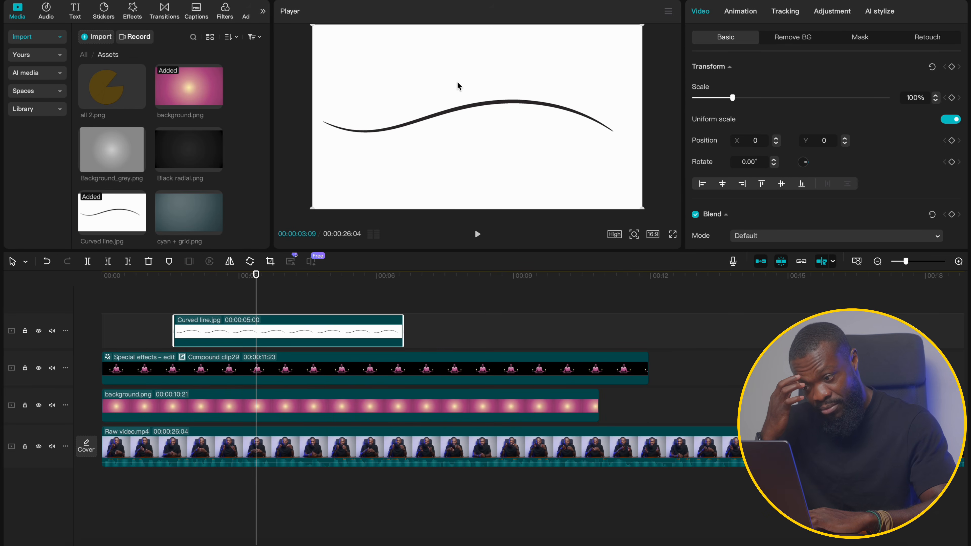
Start the Curved line.jpg clip at about 00:00:01:11 and key out its white background with Chroma key at intensity 32.
drag(274, 315, 269, 314)
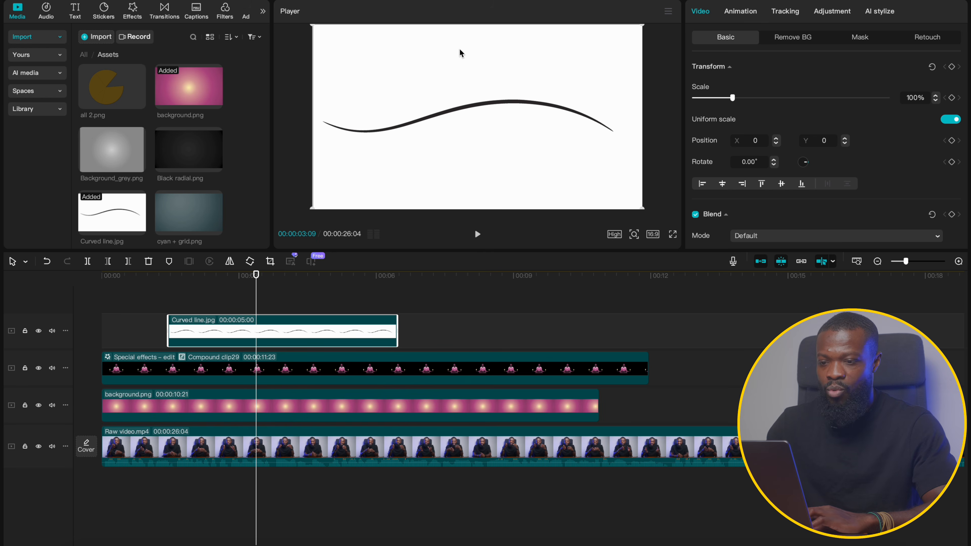
click(793, 38)
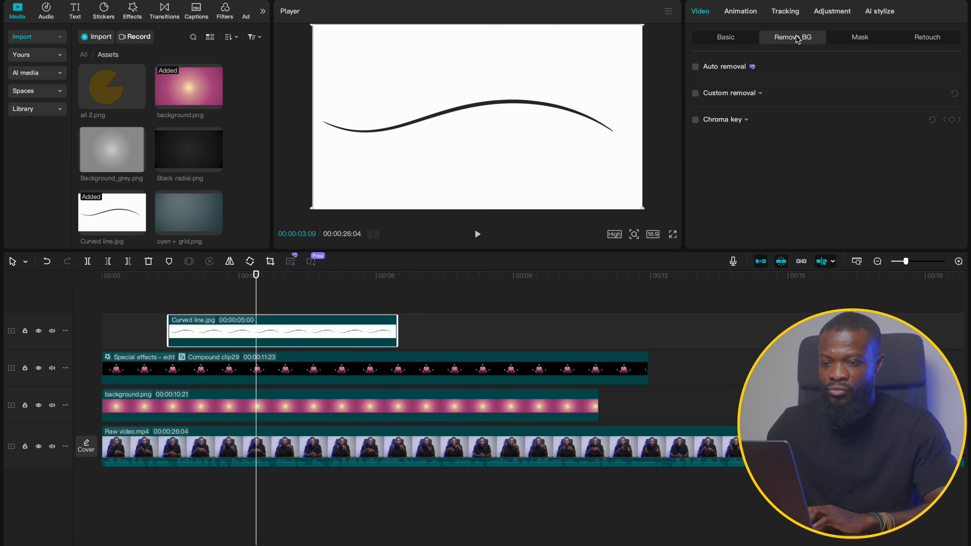
click(695, 120)
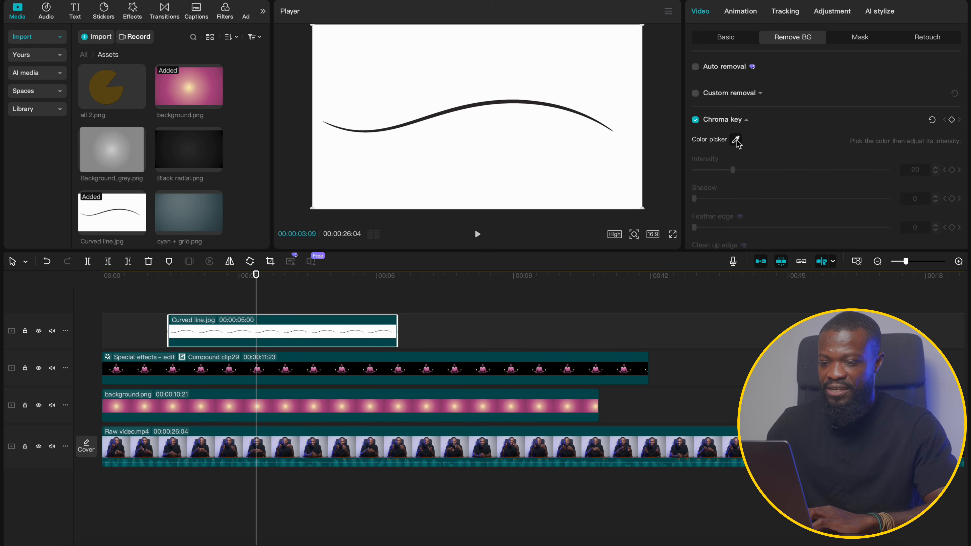
click(736, 140)
click(573, 73)
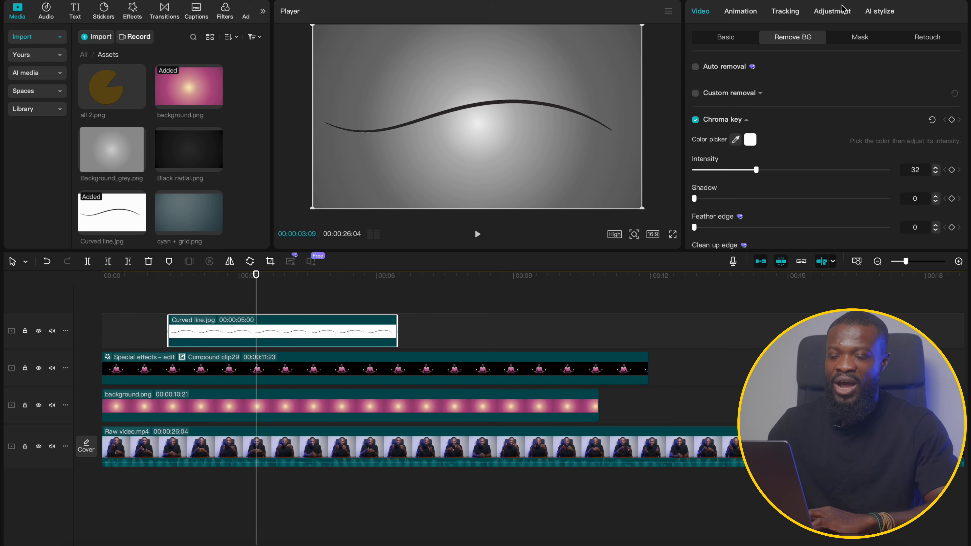
Set the Shadow and Whites adjustments of the curved line to 50.
click(832, 11)
scroll(766, 143, down, 6)
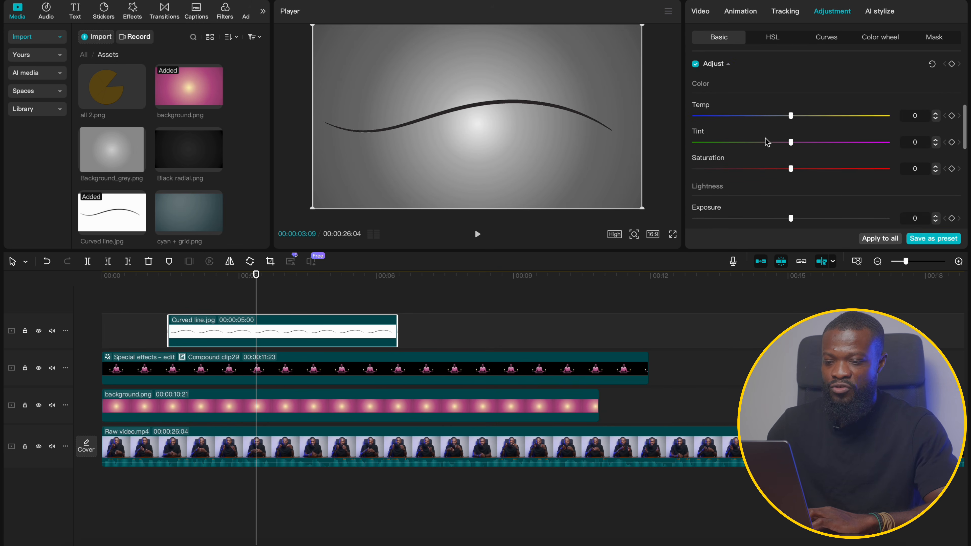
scroll(766, 142, down, 1)
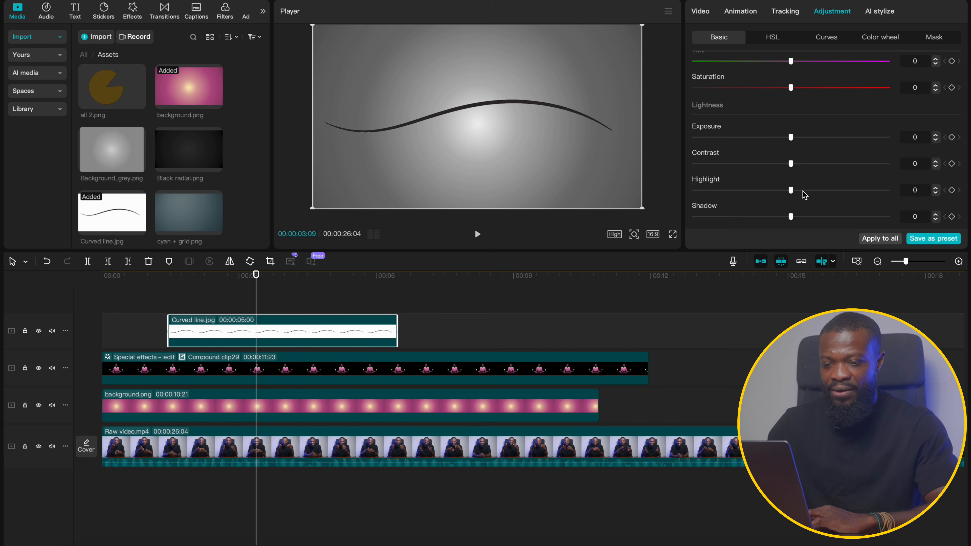
scroll(804, 136, up, 2)
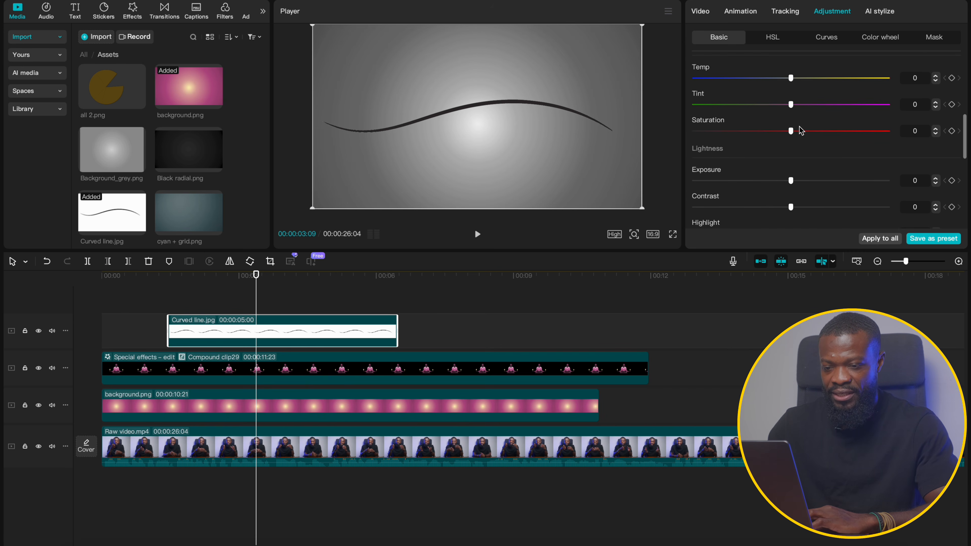
scroll(788, 129, down, 3)
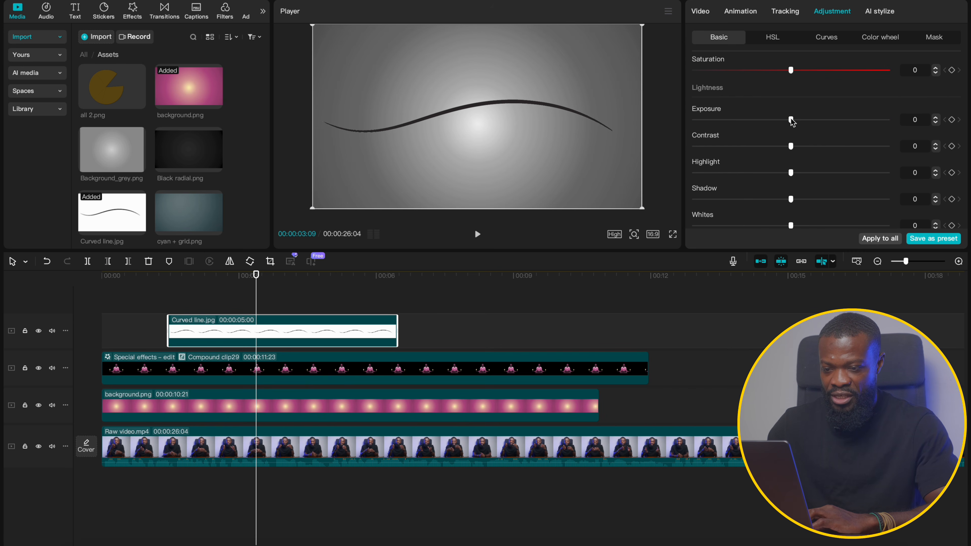
drag(790, 121, 789, 143)
scroll(789, 142, down, 2)
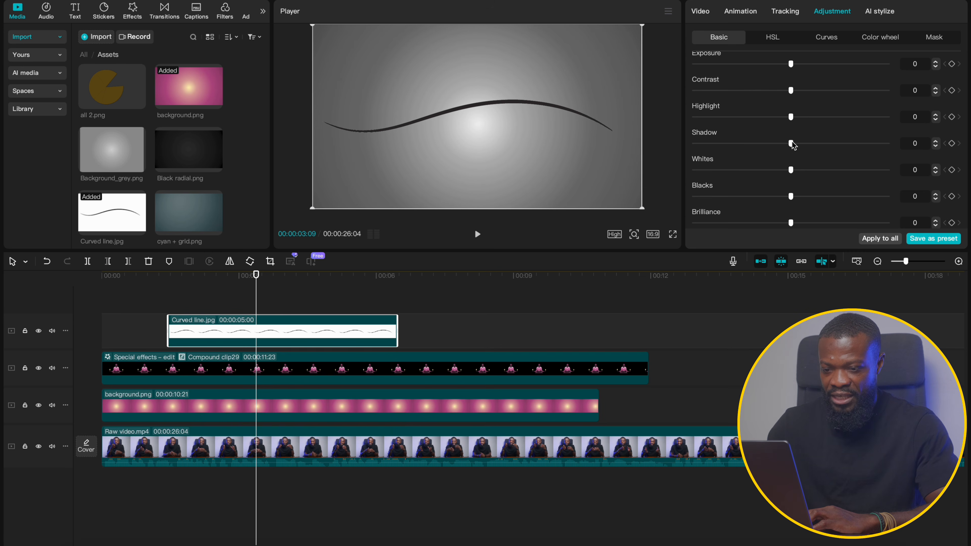
drag(791, 143, 885, 152)
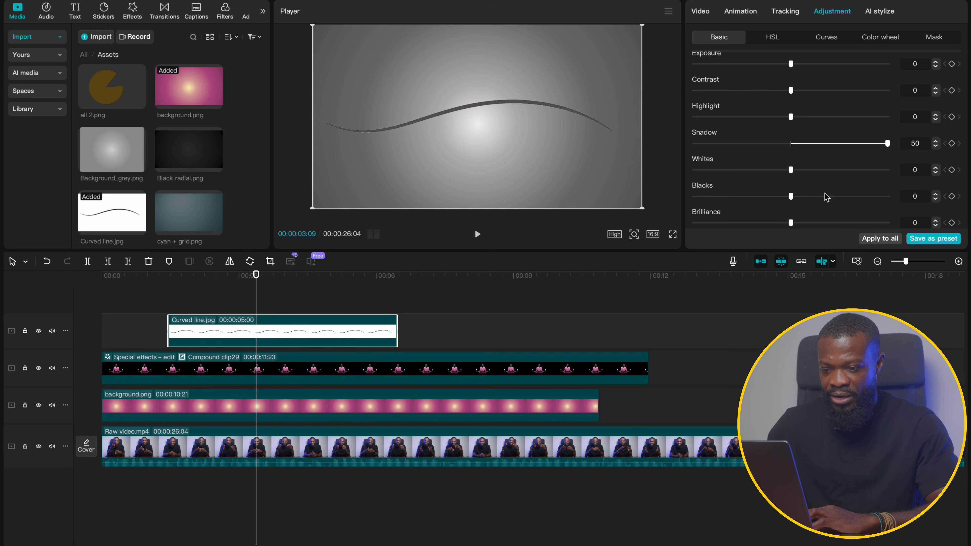
scroll(796, 166, down, 1)
drag(790, 171, 952, 170)
Set the curved line's Highlight and Exposure to 50 to turn it white, and deselect the clip.
scroll(791, 133, up, 1)
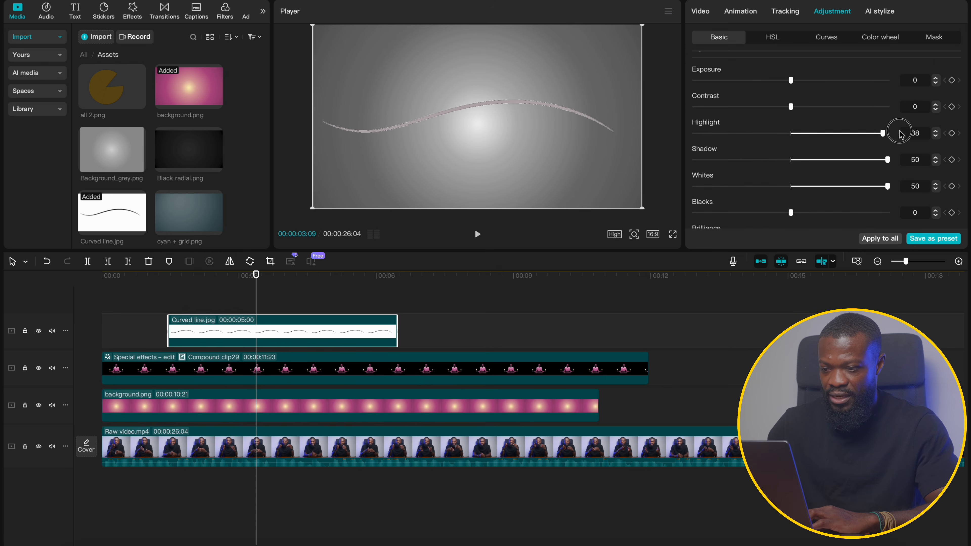
scroll(941, 139, up, 2)
drag(791, 109, 910, 119)
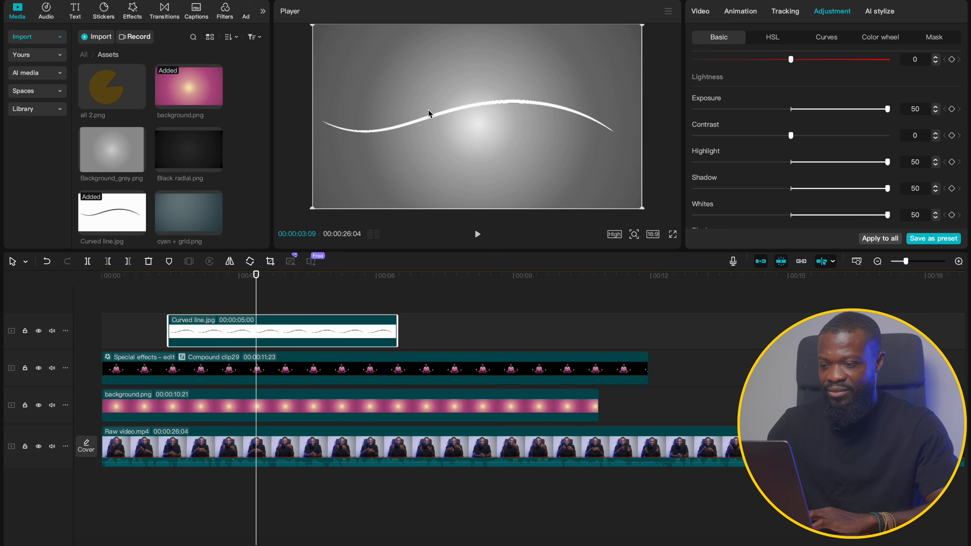
click(234, 298)
click(260, 294)
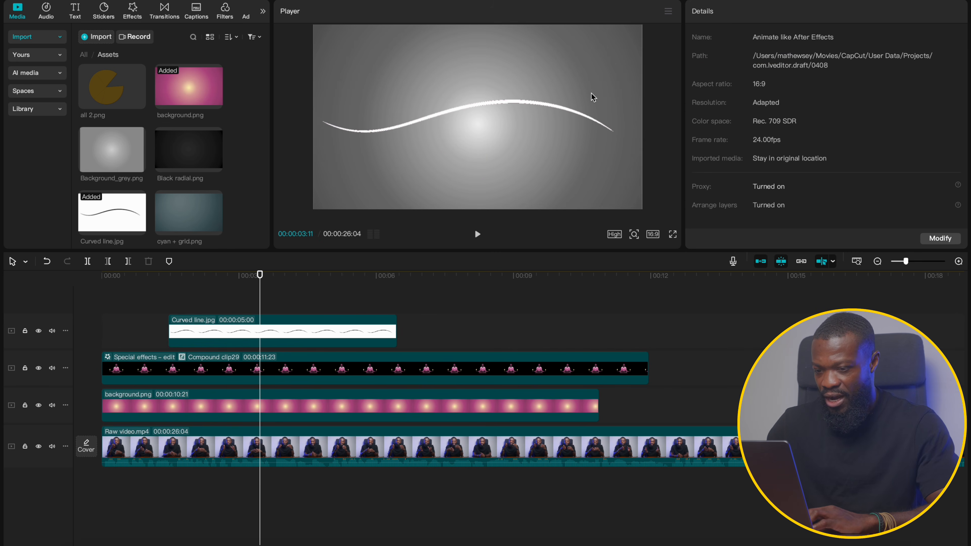
Move the Curved line.jpg clip beneath the compound clip and add a marker at the compound clip's last keyframe, 00:00:03:09.
click(249, 374)
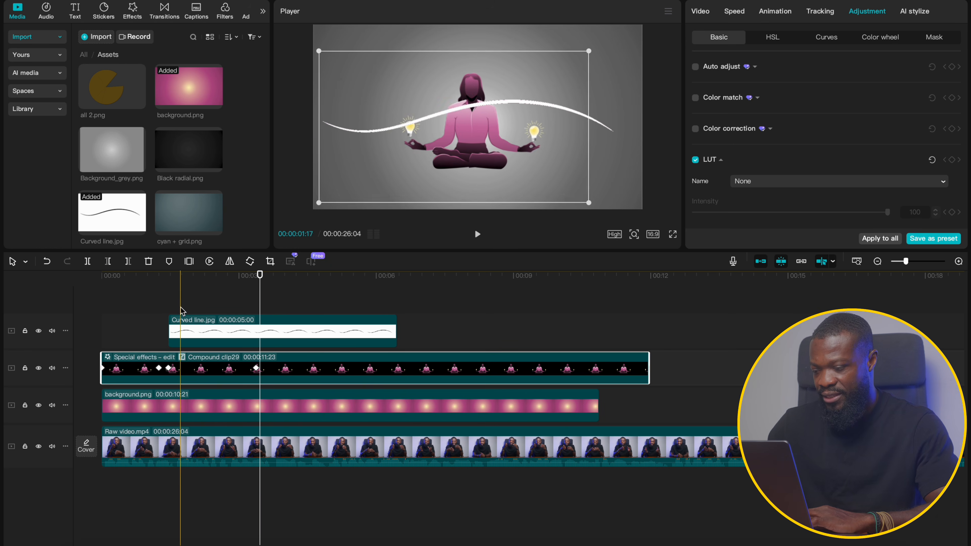
drag(187, 330, 189, 387)
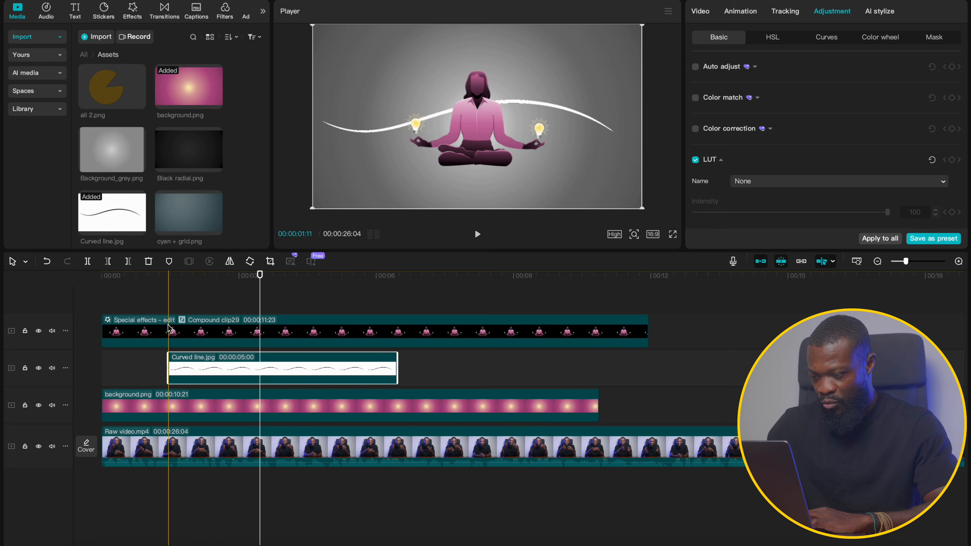
click(171, 331)
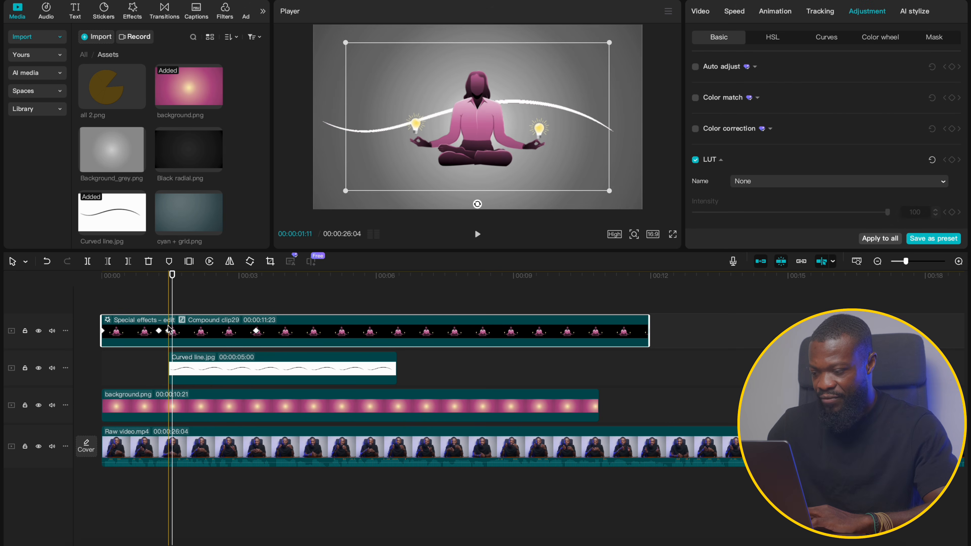
click(256, 282)
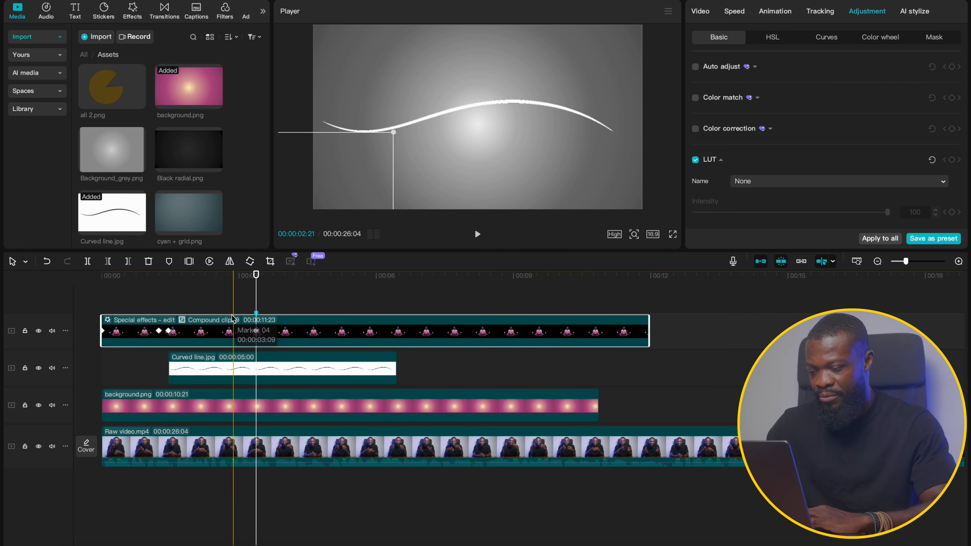
At 00:00:01:11, rotate the curved line counterclockwise into a steep diagonal and shift it toward the frame's upper right.
click(168, 282)
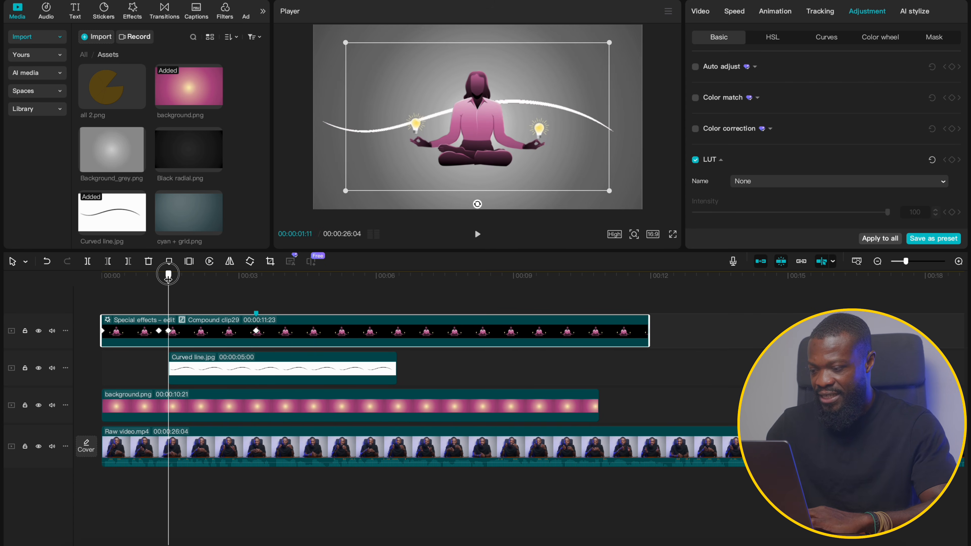
click(180, 362)
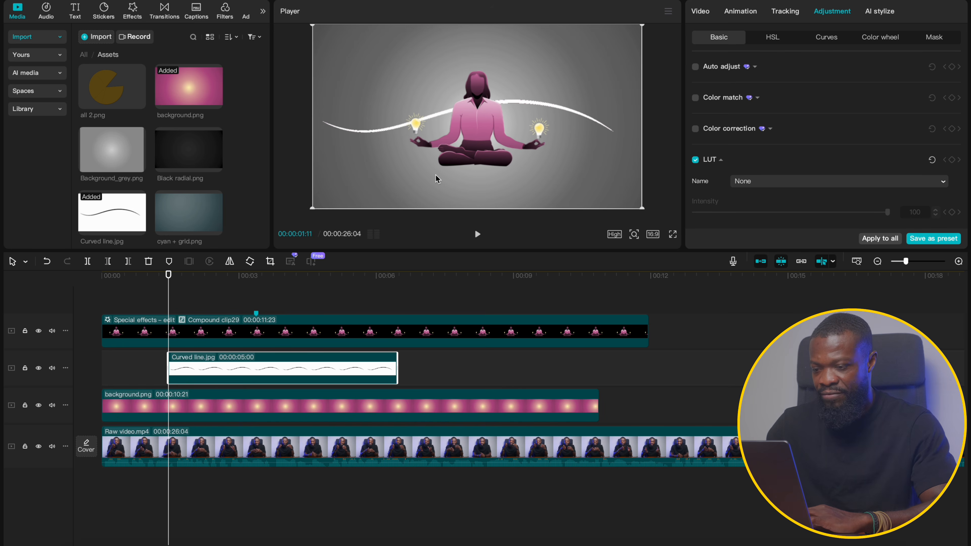
click(699, 12)
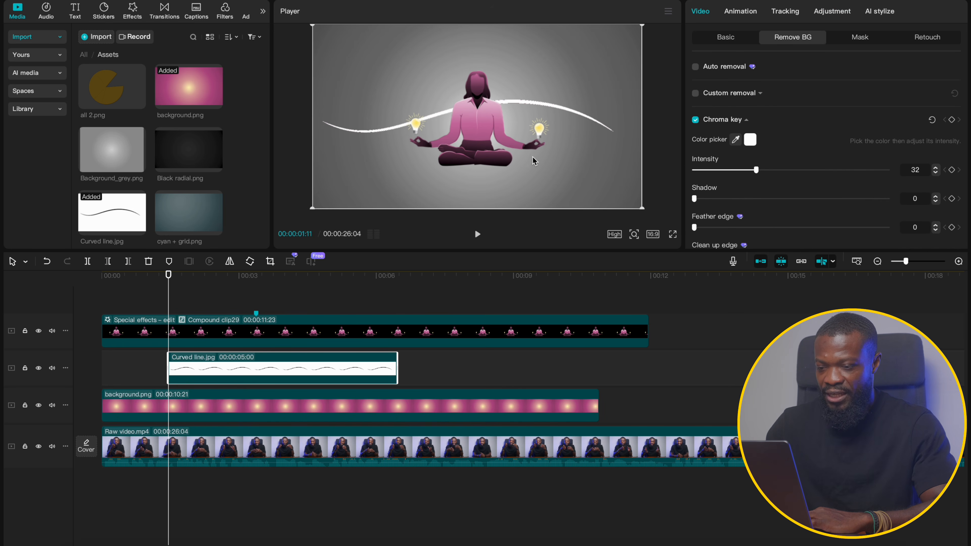
scroll(532, 157, down, 3)
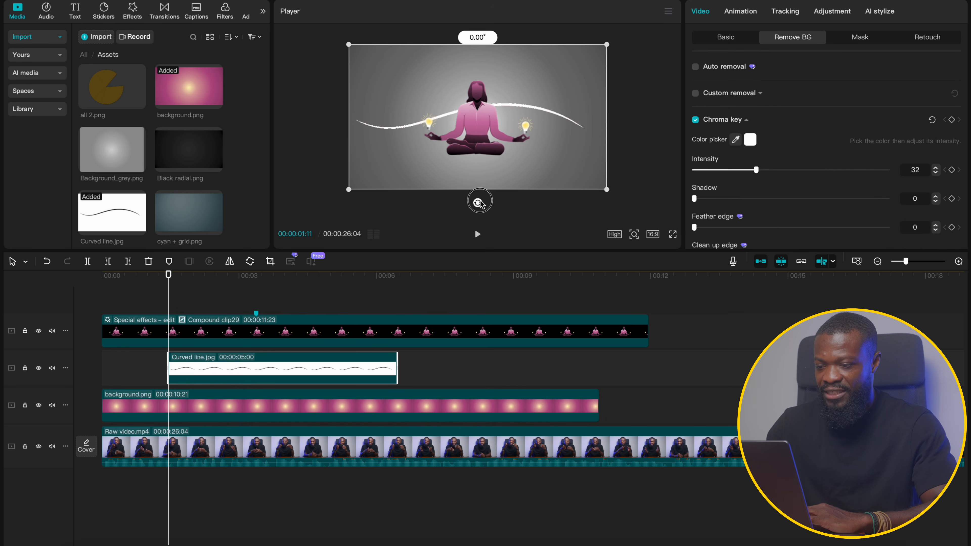
drag(478, 203, 528, 187)
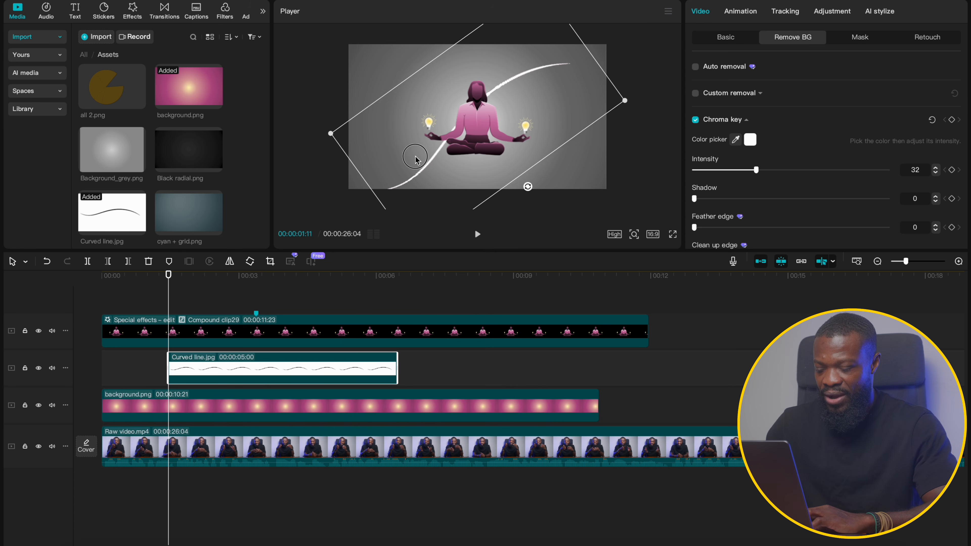
drag(415, 158, 502, 91)
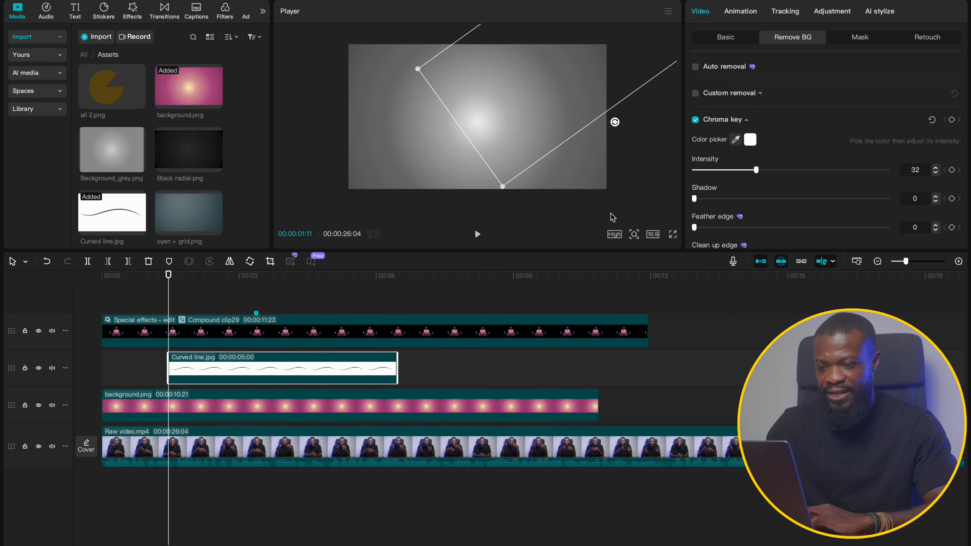
Keyframe the curved line's transform at 00:00:01:11, and at 00:00:03:09 move it to the frame's lower left, position X -3851, Y -1468.
click(715, 39)
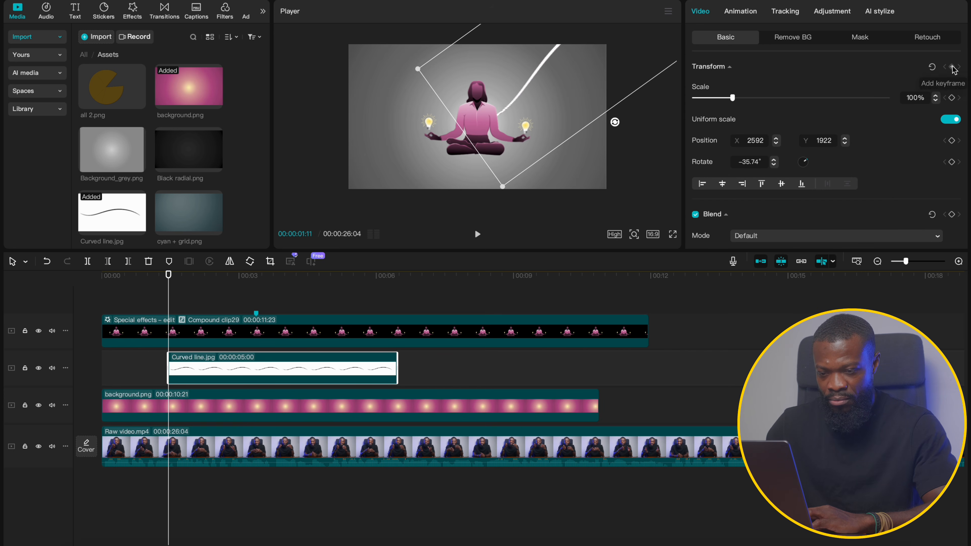
click(259, 283)
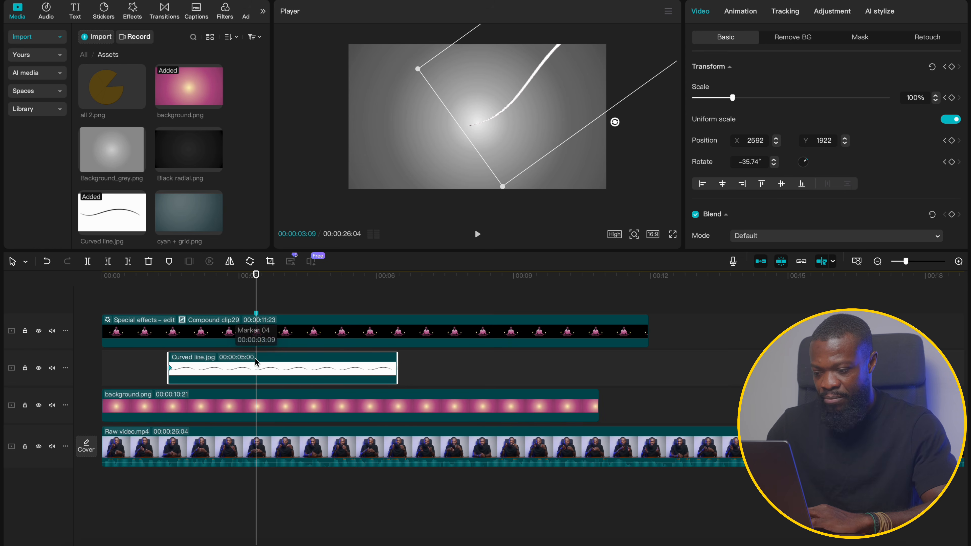
drag(556, 74, 343, 187)
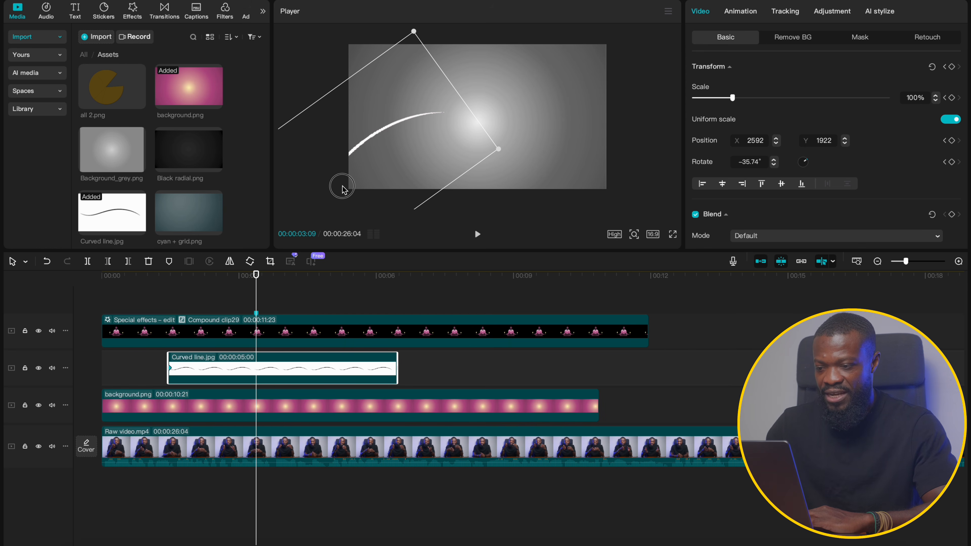
drag(443, 100, 440, 101)
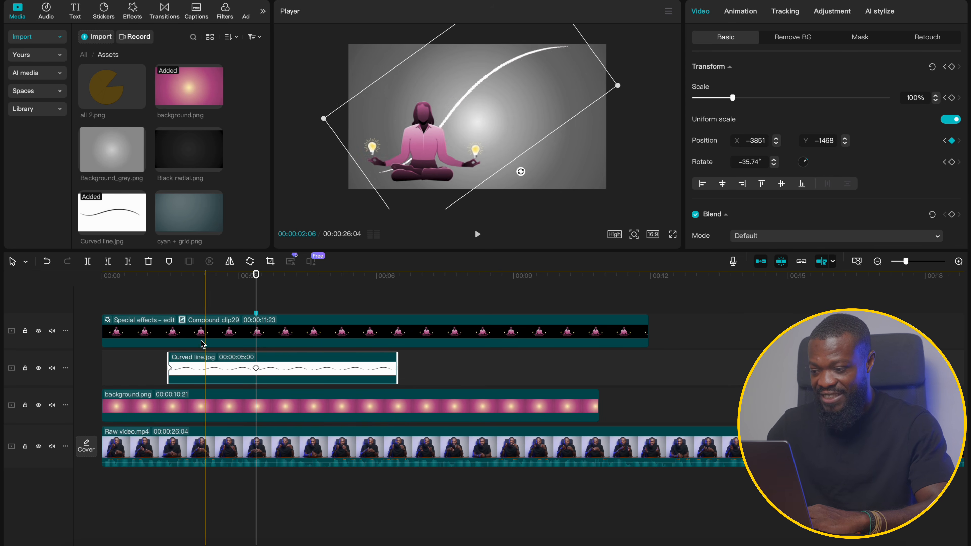
Show the Curved line.jpg keyframe graphs and apply the Cubic Ease preset to its X position curve.
click(194, 366)
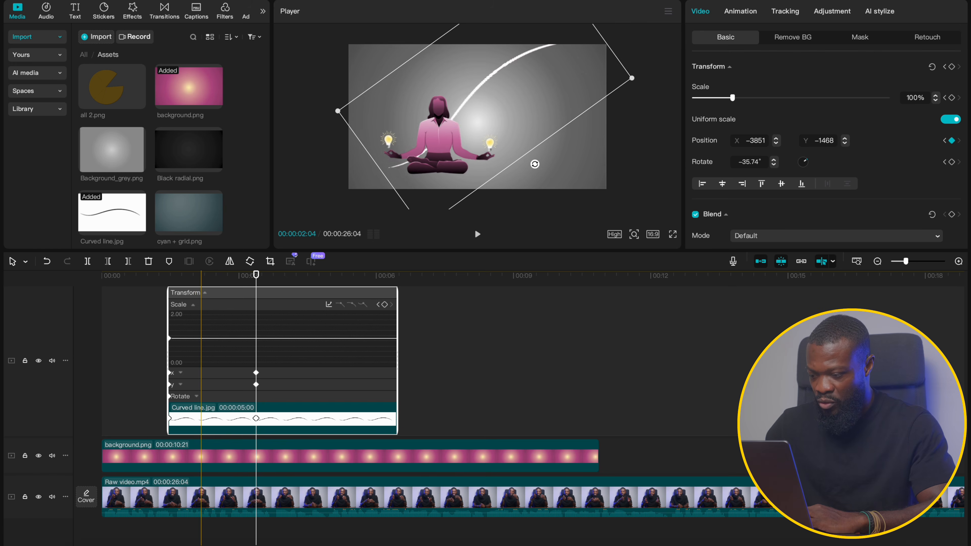
click(202, 373)
right_click(212, 349)
click(244, 420)
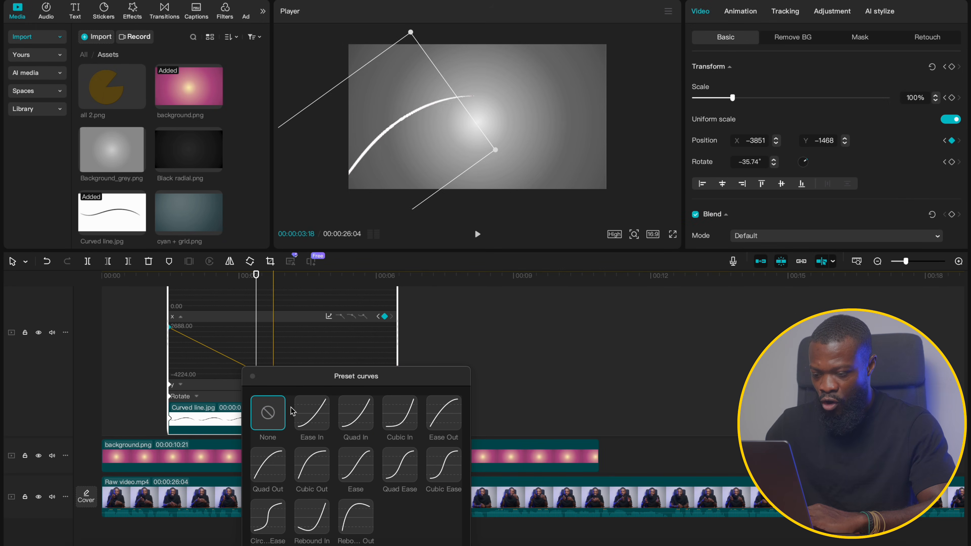
click(440, 467)
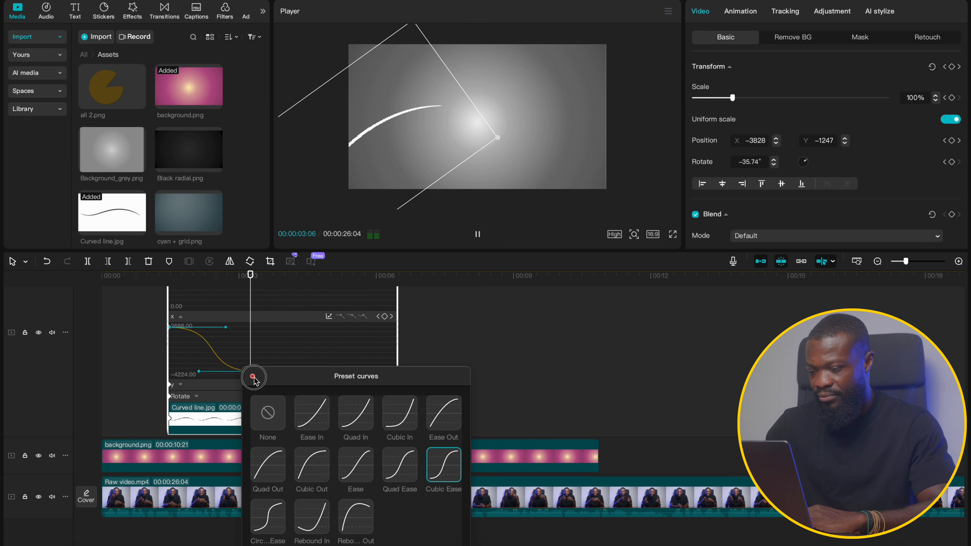
click(252, 377)
Apply the Cubic Ease preset to the curved line's Y position curve and hide the keyframe graphs.
click(211, 386)
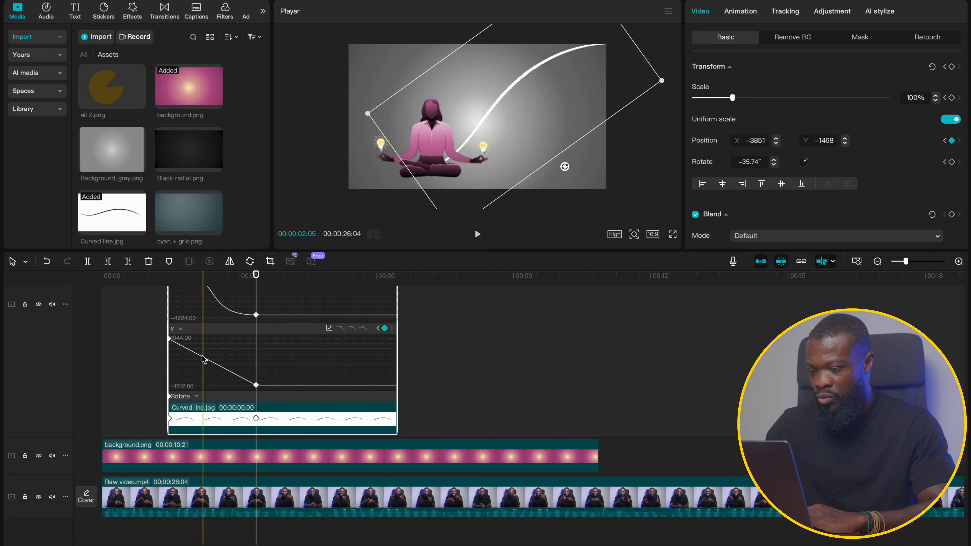
right_click(202, 357)
click(234, 427)
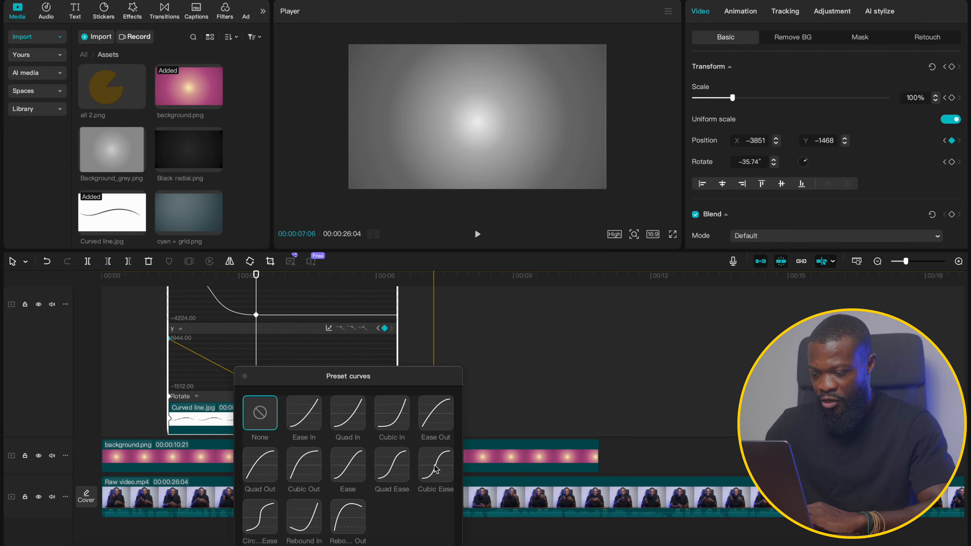
click(435, 468)
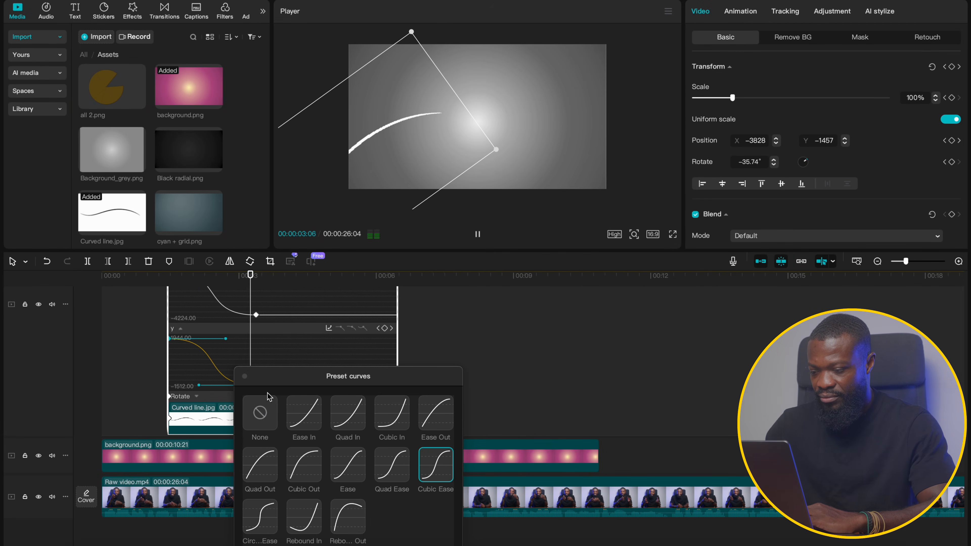
click(245, 376)
double_click(230, 417)
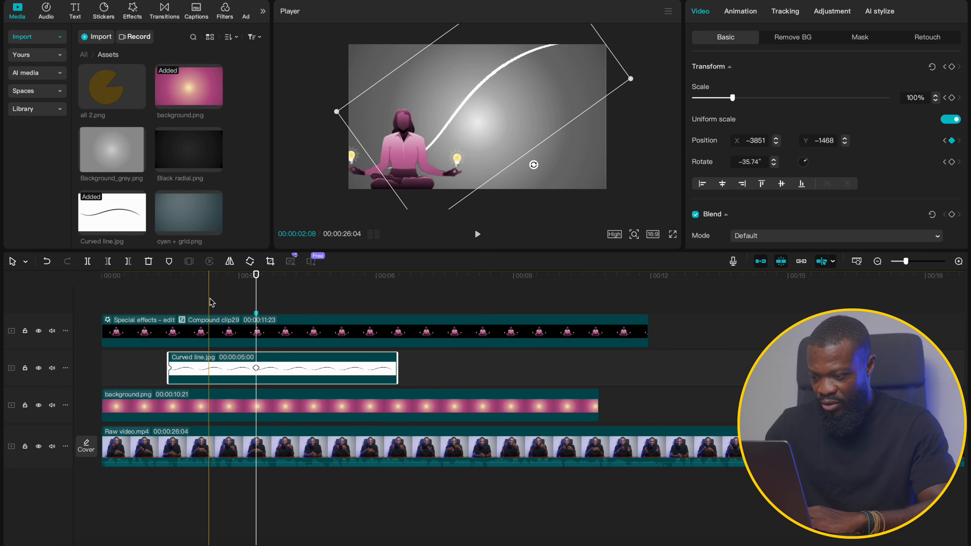
At the 00:00:01:11 keyframe, shift the curved line to position X 2810, Y 1854 and play back its motion.
click(215, 283)
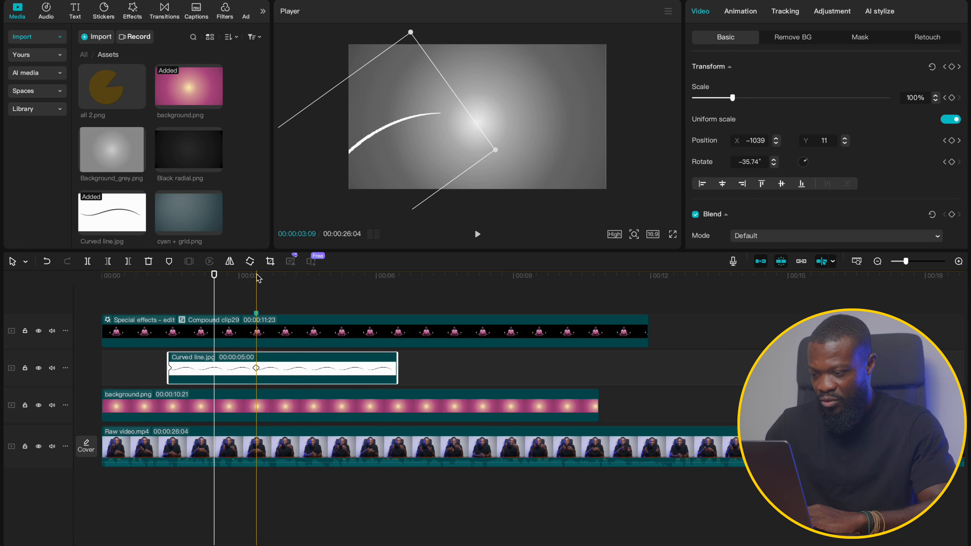
click(169, 284)
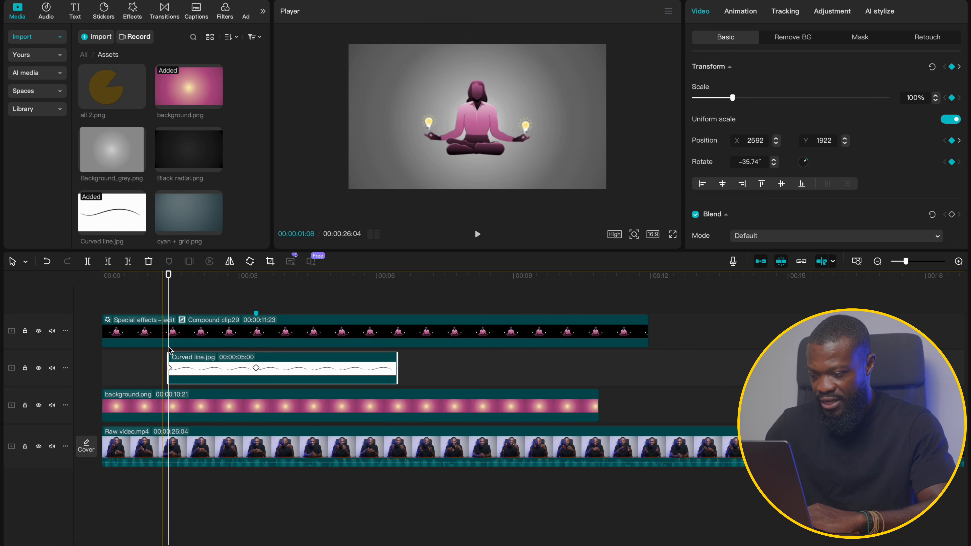
drag(496, 78, 503, 72)
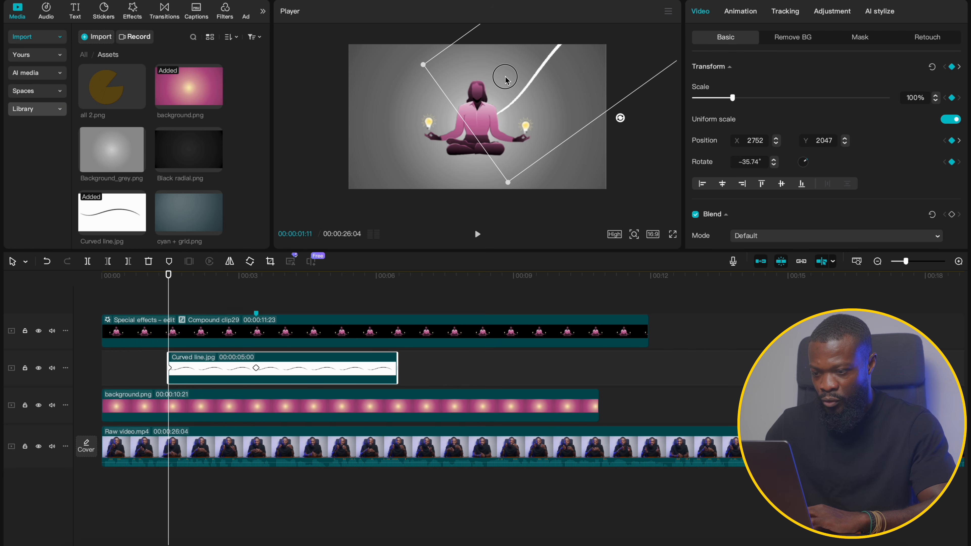
drag(504, 79, 506, 85)
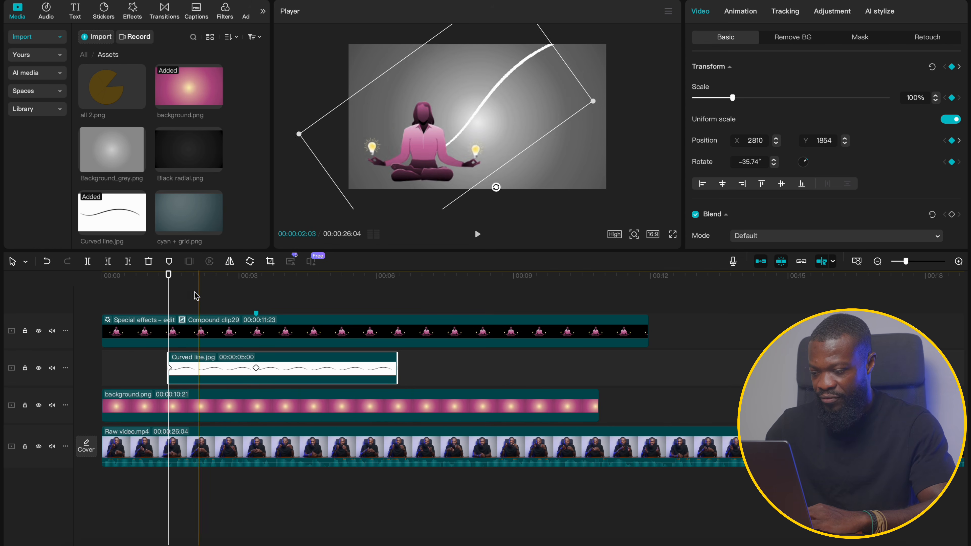
key(space)
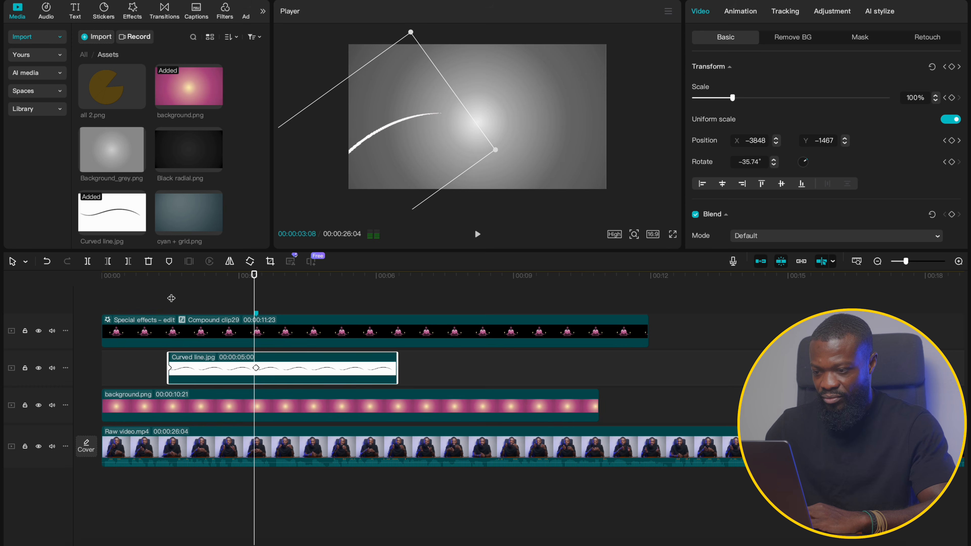
key(space)
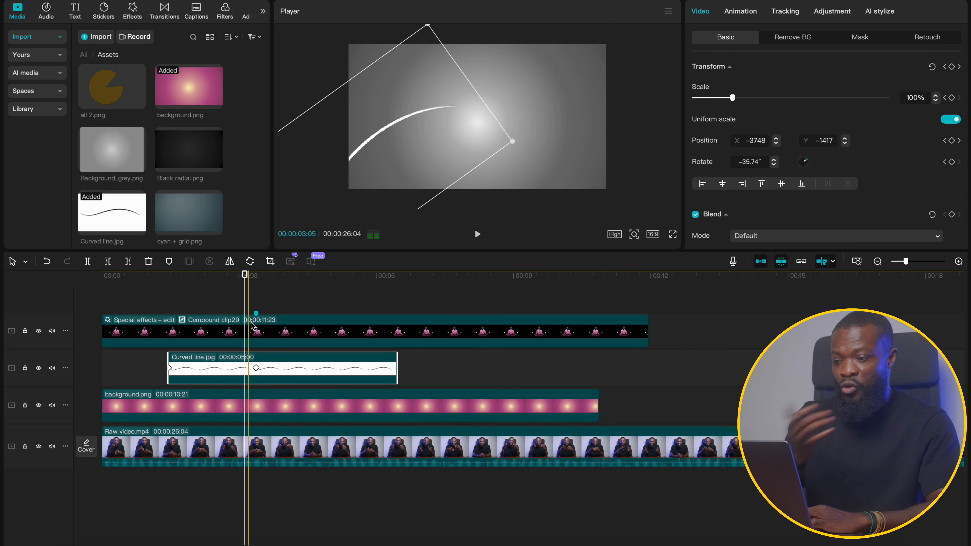
At 00:00:01:11, add a Split mask hiding the curved line, with rotation -95°, position X -2863, Y -202 and feather 20, keyframing position and rotation.
click(168, 275)
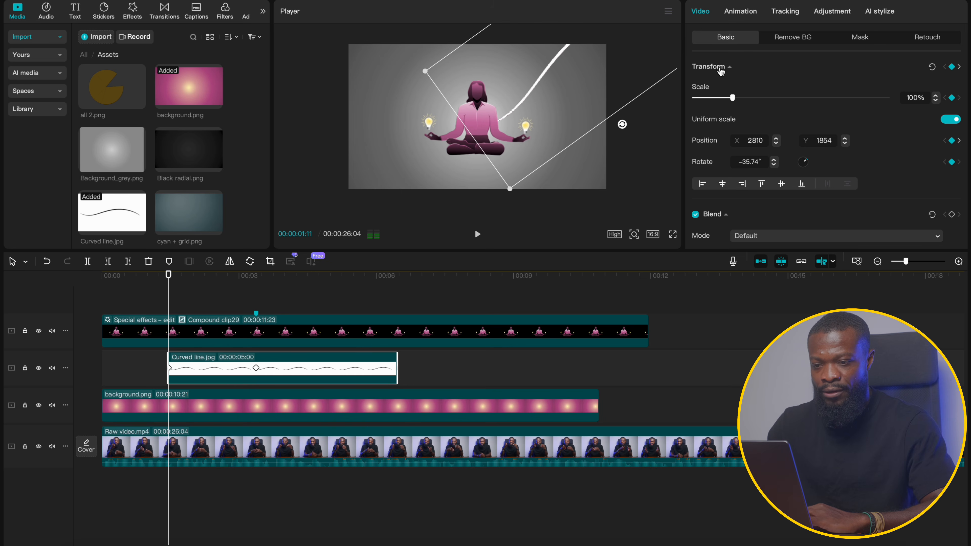
click(859, 38)
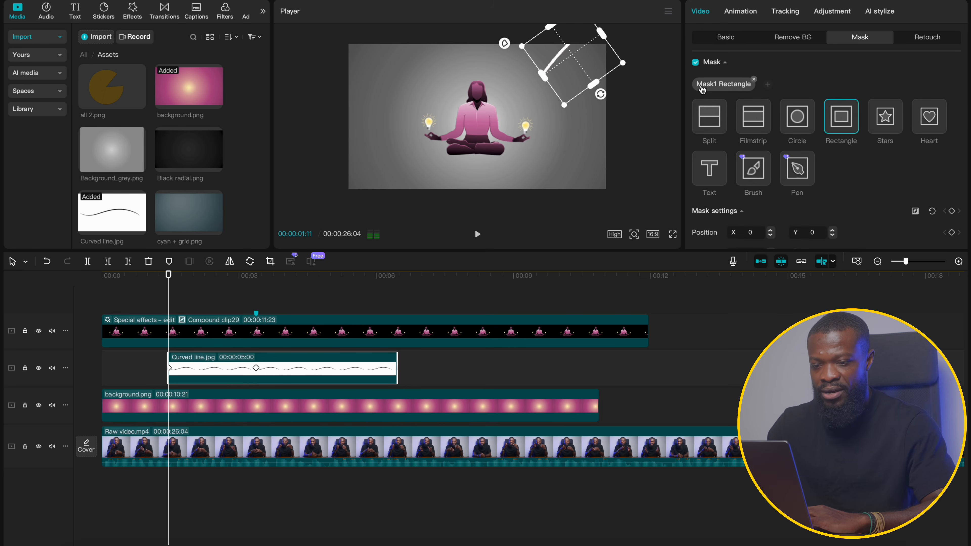
click(708, 119)
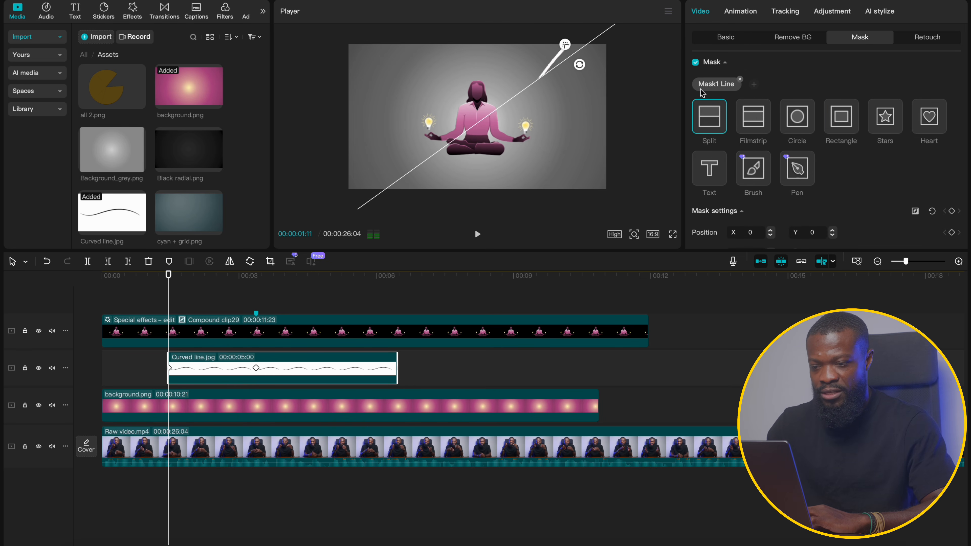
drag(580, 65, 492, 153)
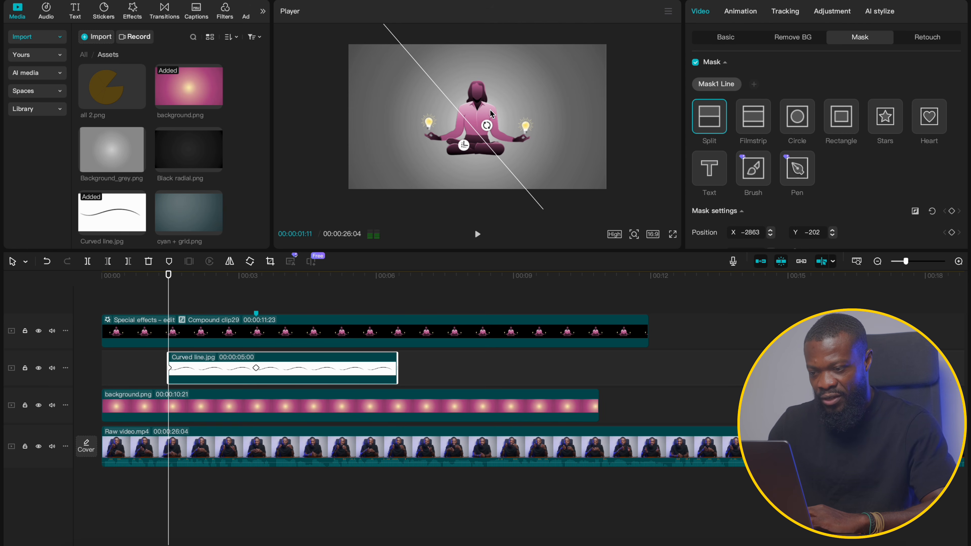
scroll(825, 143, down, 2)
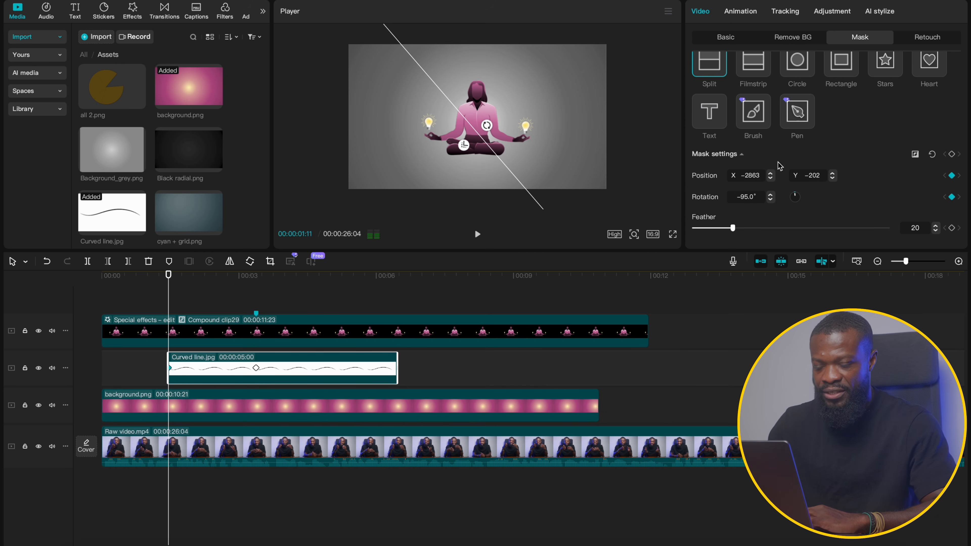
scroll(818, 160, up, 3)
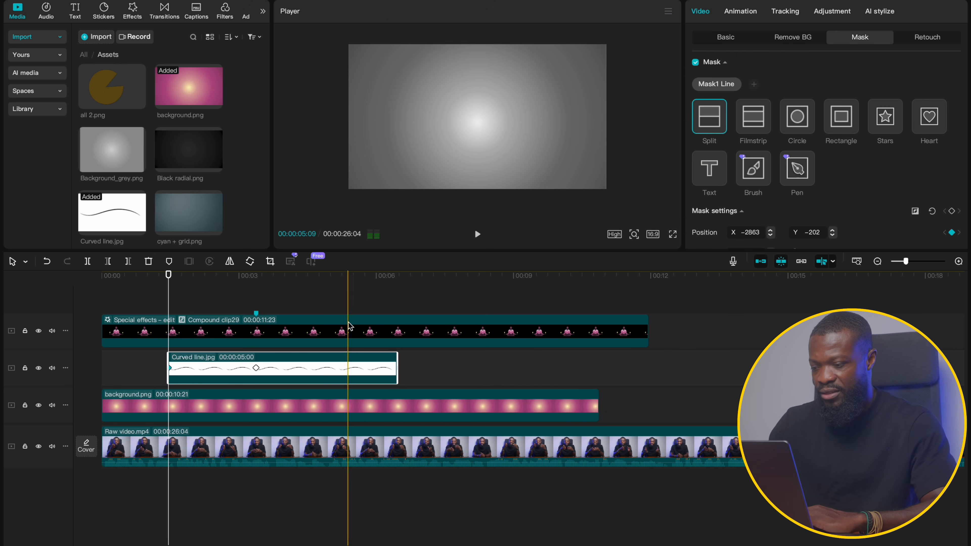
At 00:00:03:09, move the Split mask to position X 2890, Y -666 to reveal the curved line, and play back the reveal.
click(250, 388)
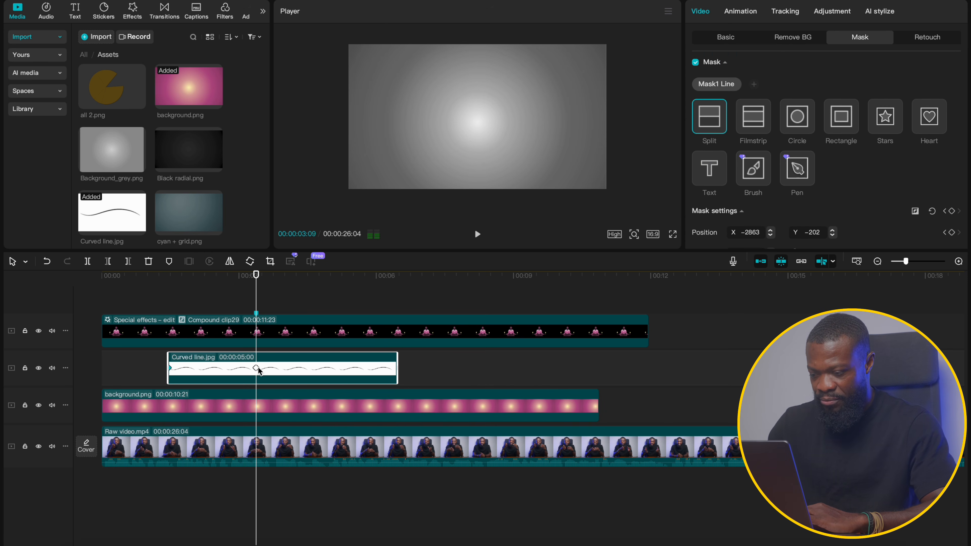
scroll(735, 76, down, 1)
scroll(489, 142, down, 3)
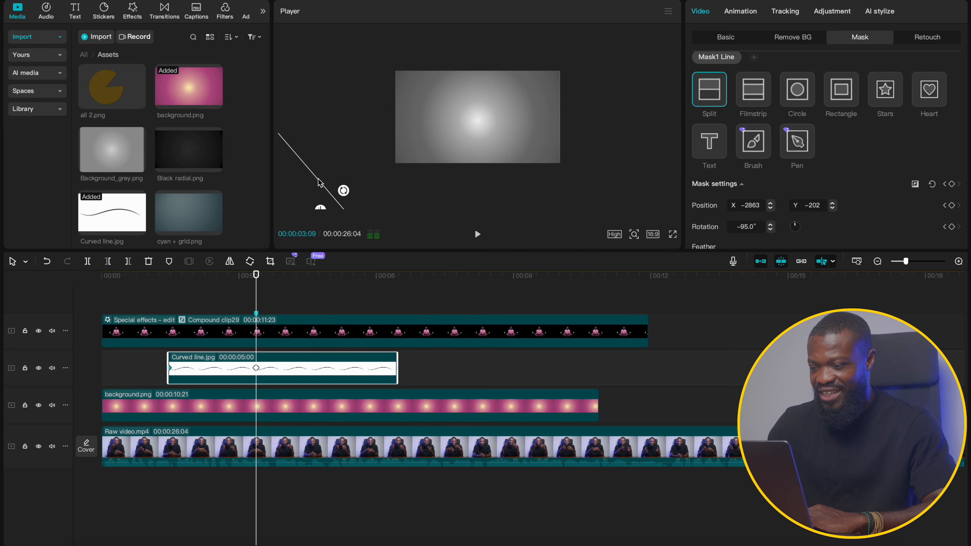
drag(318, 183, 454, 100)
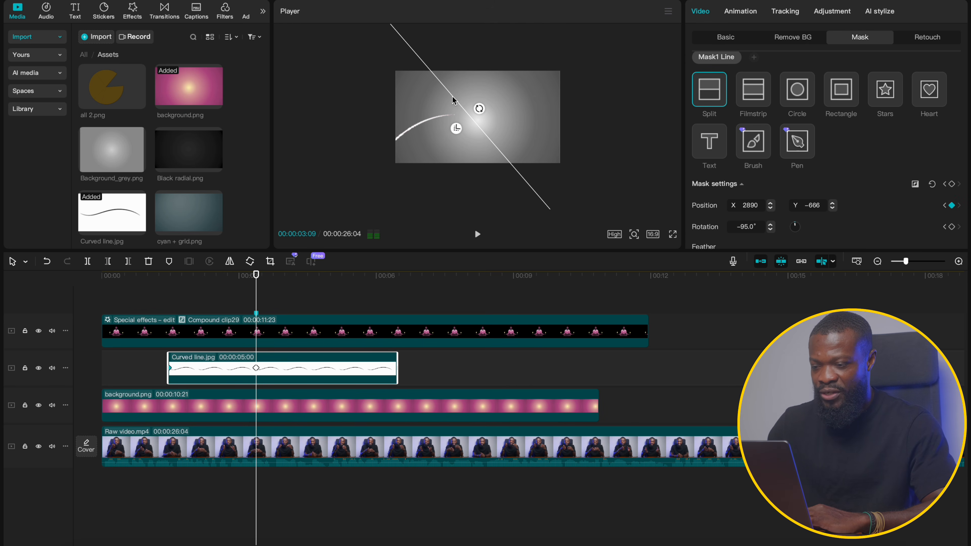
scroll(452, 101, up, 3)
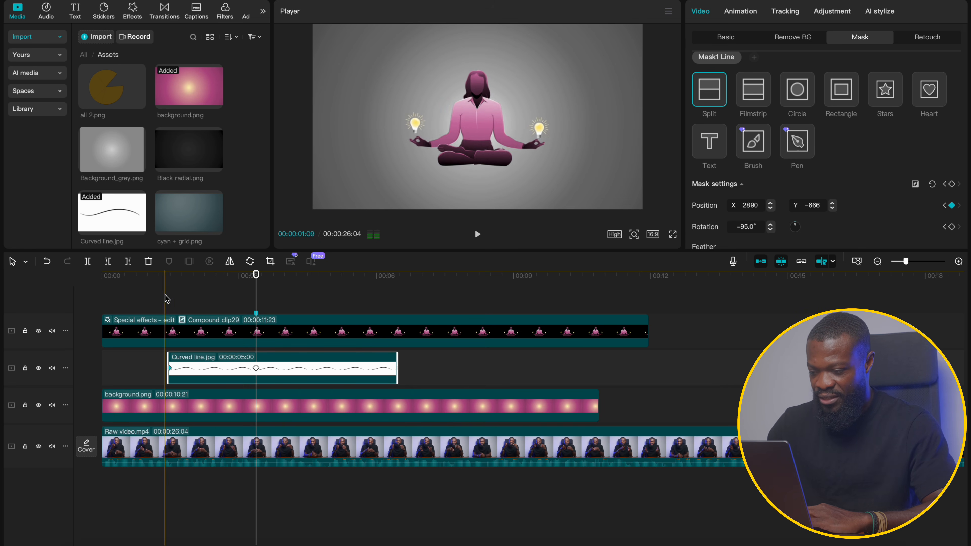
key(space)
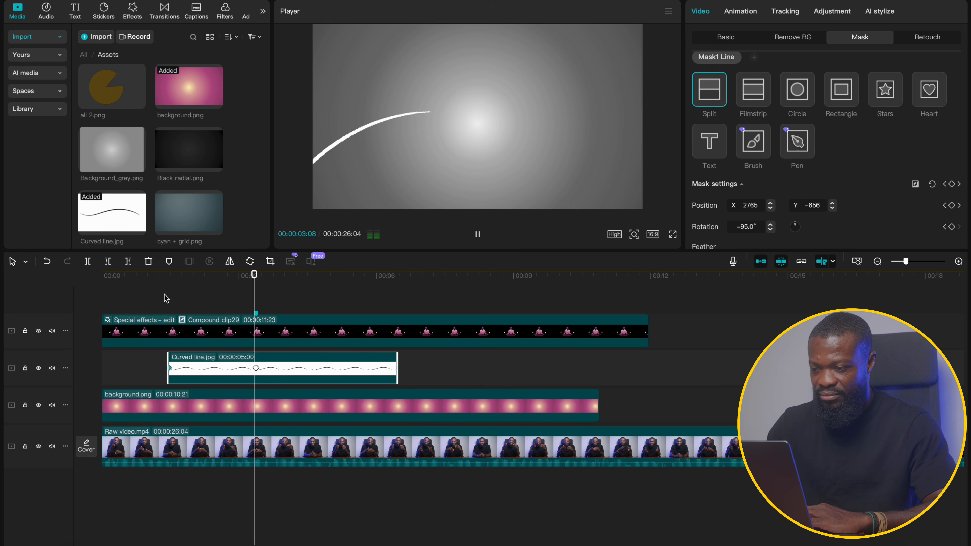
key(space)
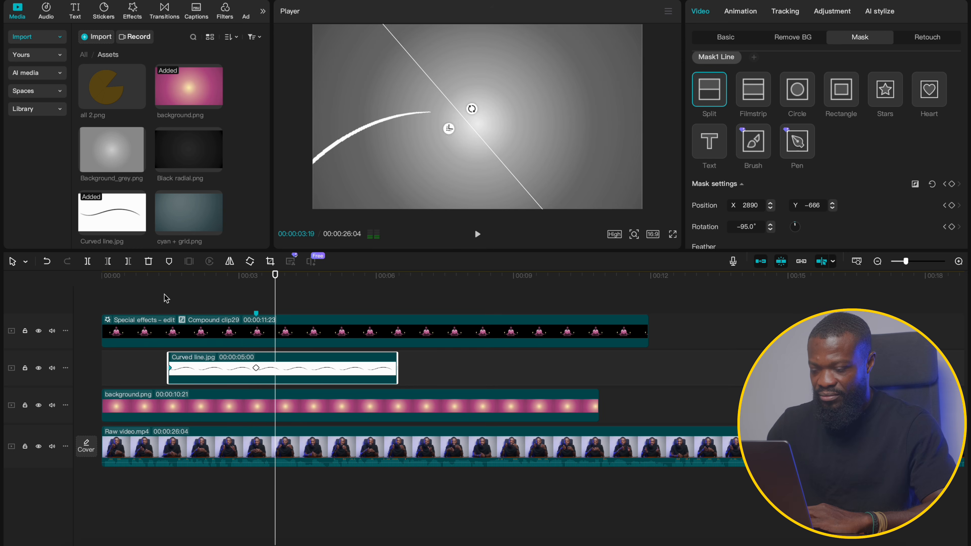
Show the curved line's mask keyframe graphs and apply the Cubic Ease preset to the mask's X position curve.
click(216, 378)
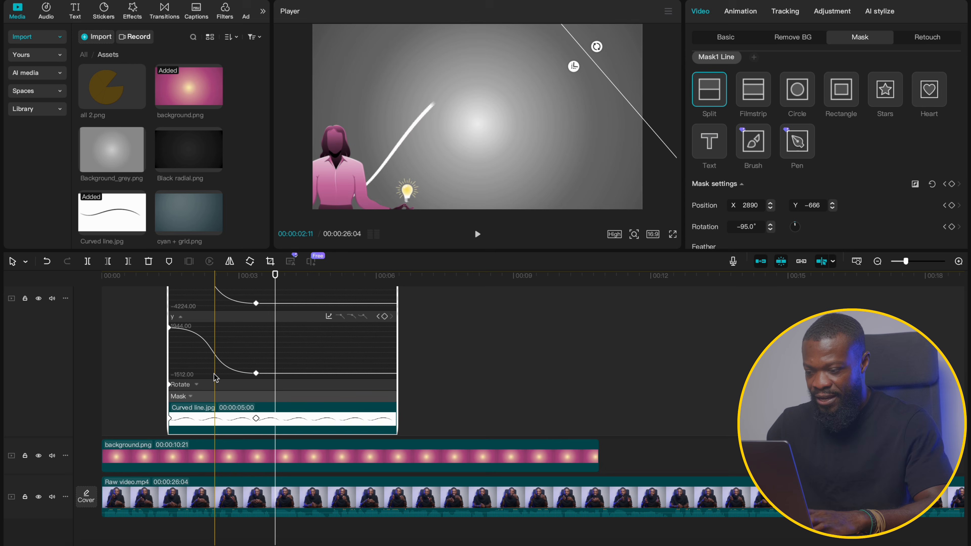
click(180, 397)
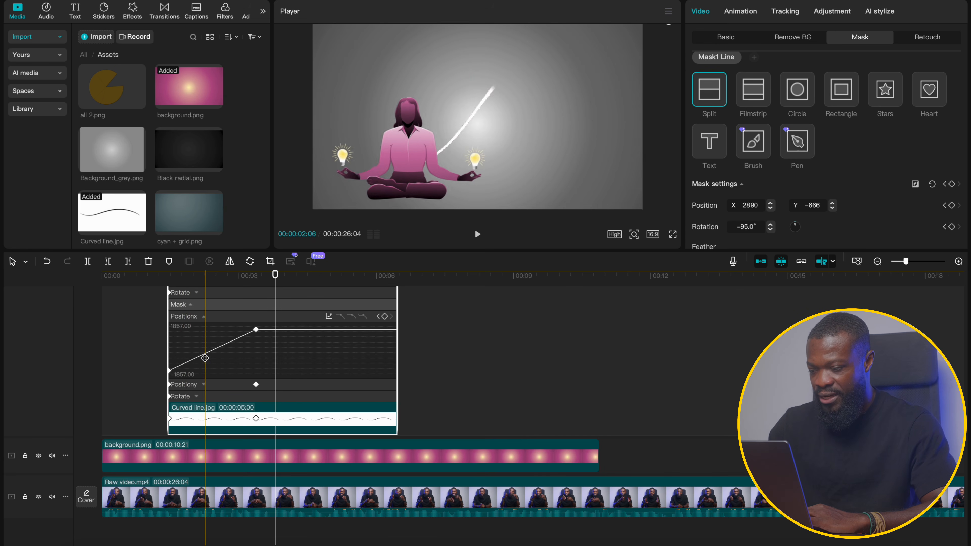
right_click(204, 350)
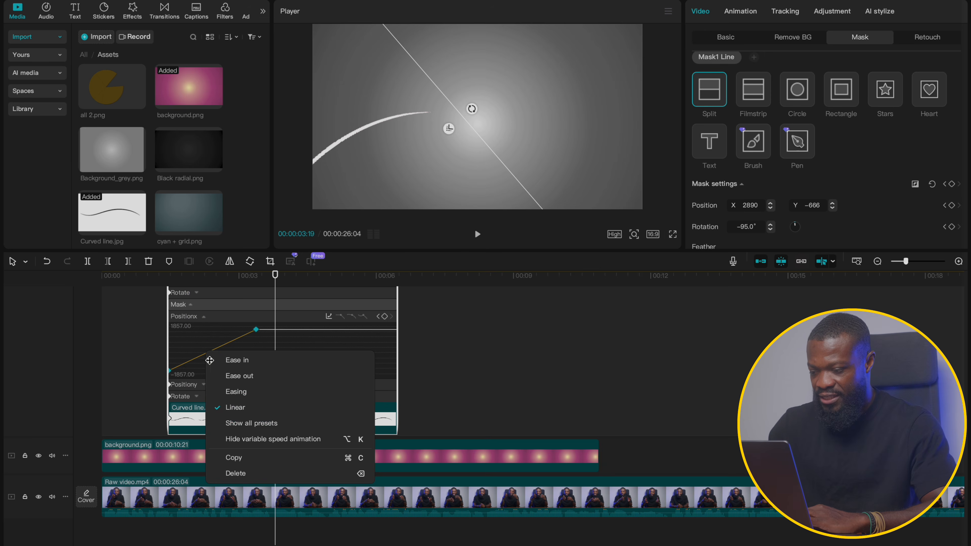
click(229, 420)
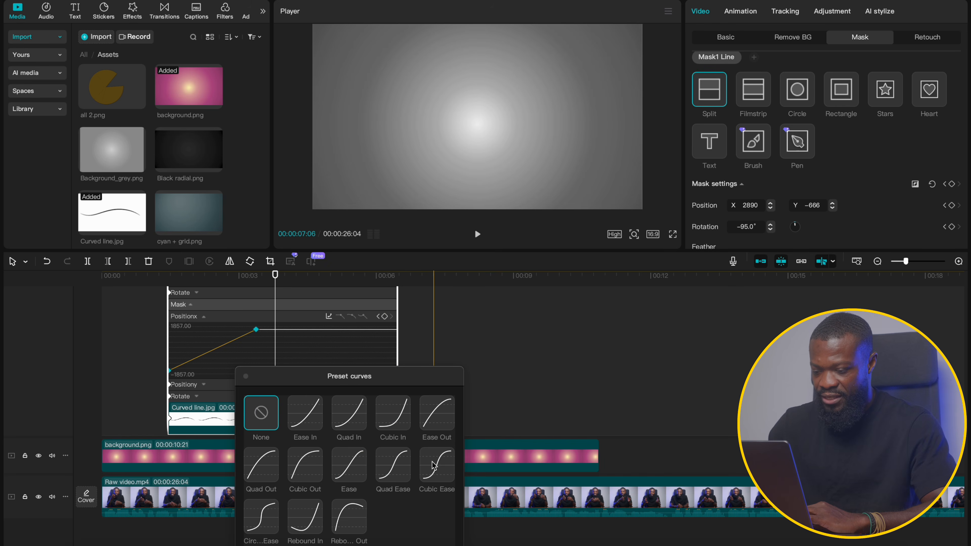
click(433, 466)
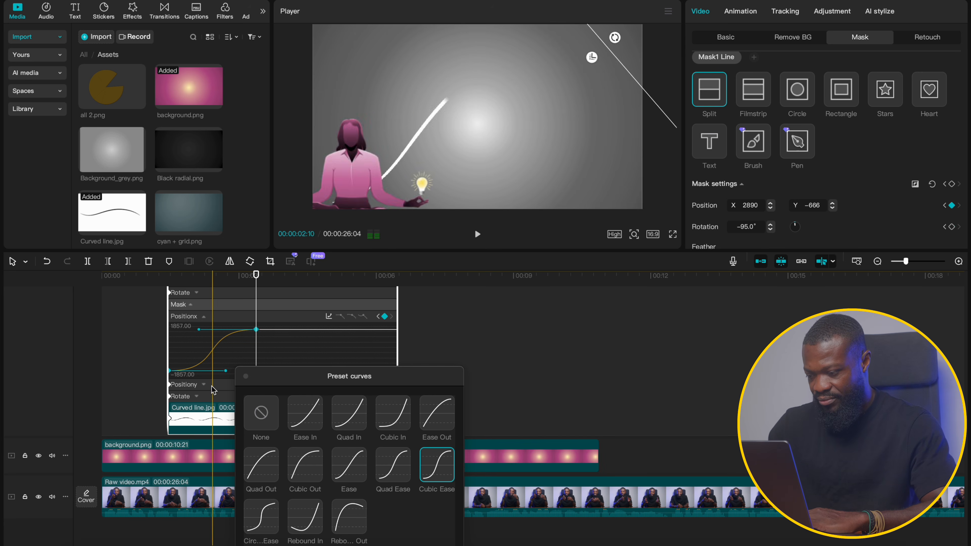
Apply the Cubic Ease preset to the mask's Y position curve, hide the graphs, and play the animation from the start.
click(212, 386)
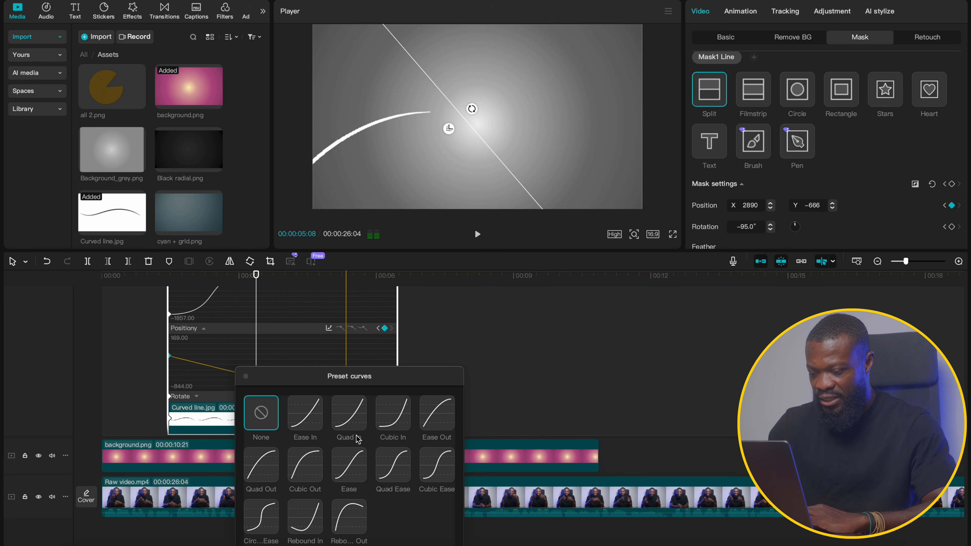
click(431, 466)
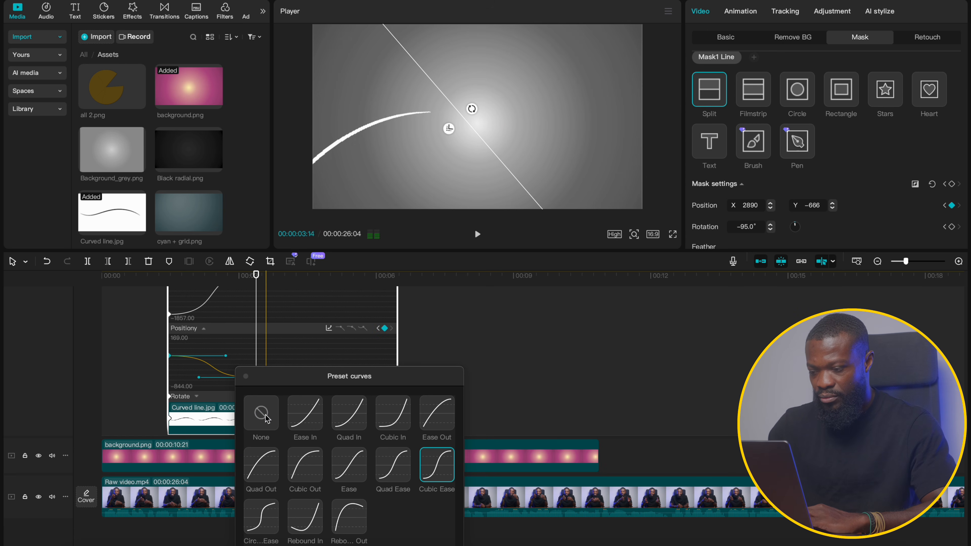
click(246, 377)
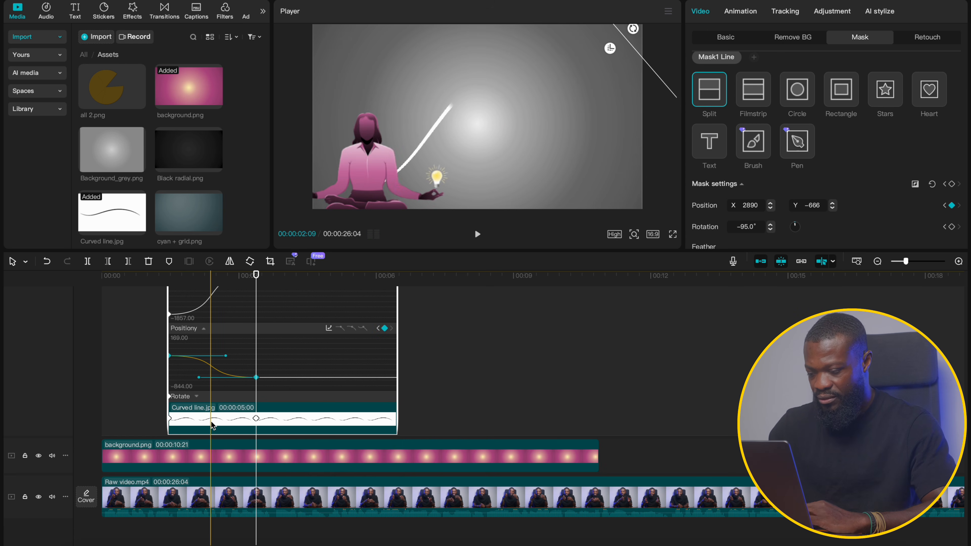
click(210, 420)
click(92, 358)
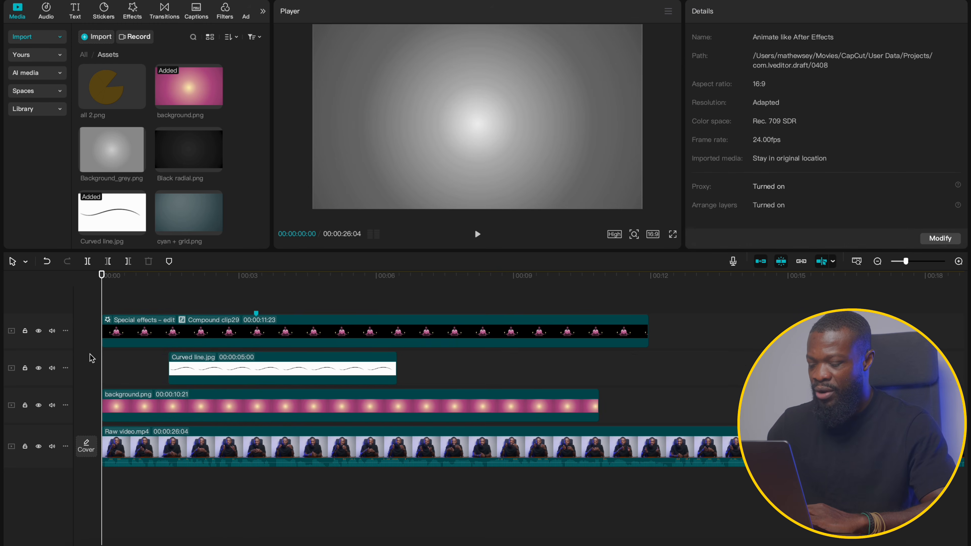
key(space)
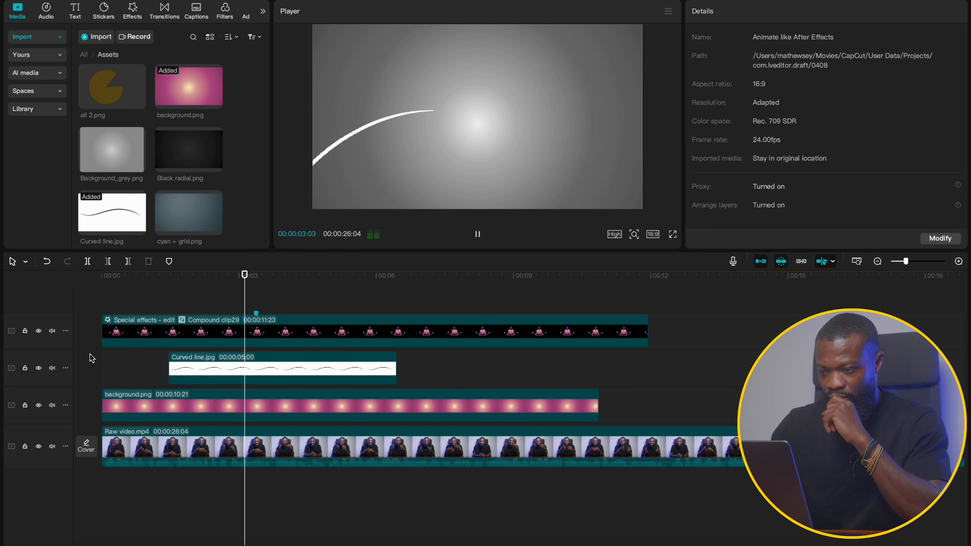
Shift the Curved line.jpg clip's mask keyframe slightly past the marker and play back the line animation.
click(107, 312)
click(256, 313)
click(259, 353)
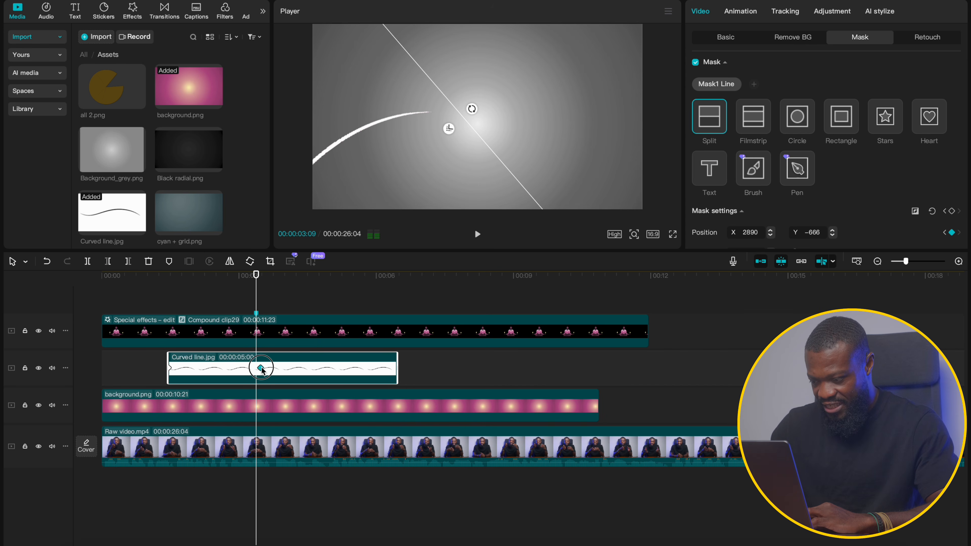
drag(262, 367, 261, 367)
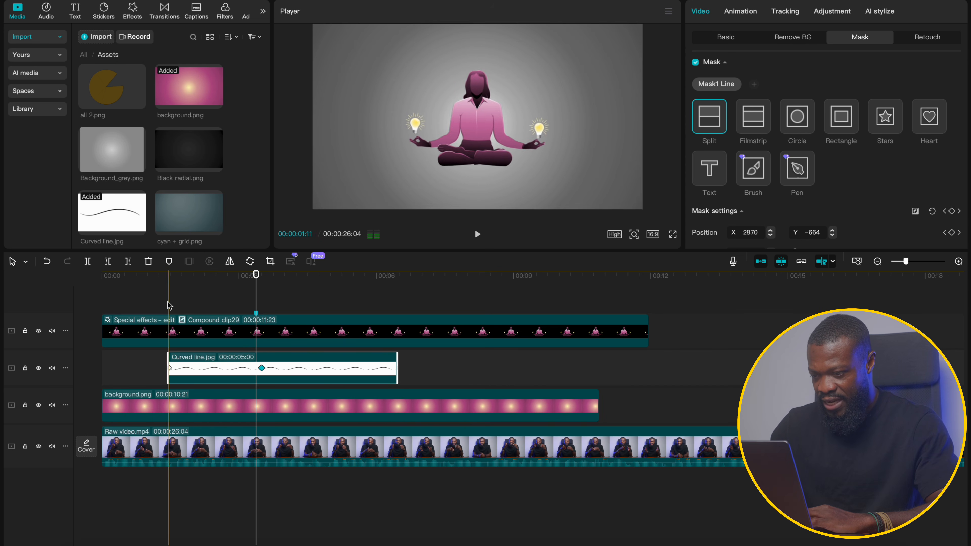
key(space)
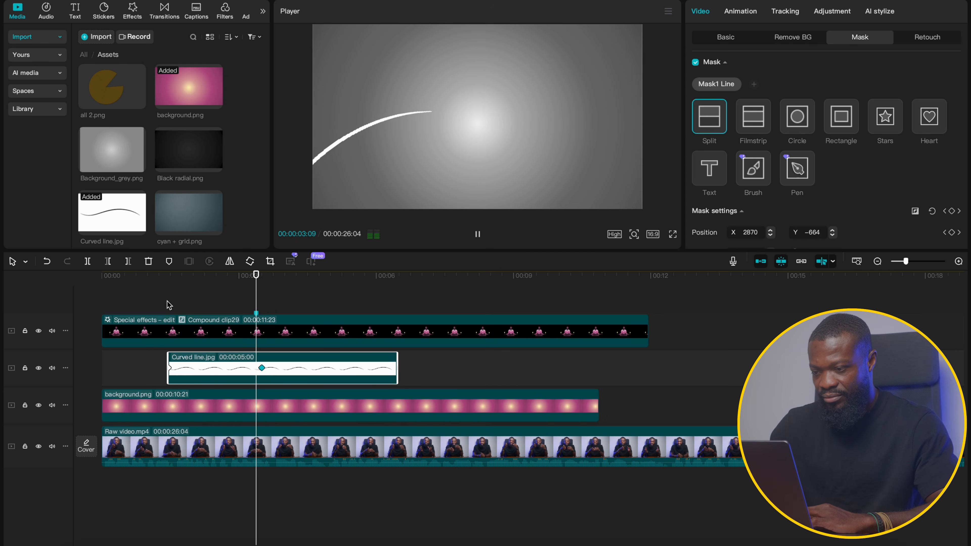
click(169, 305)
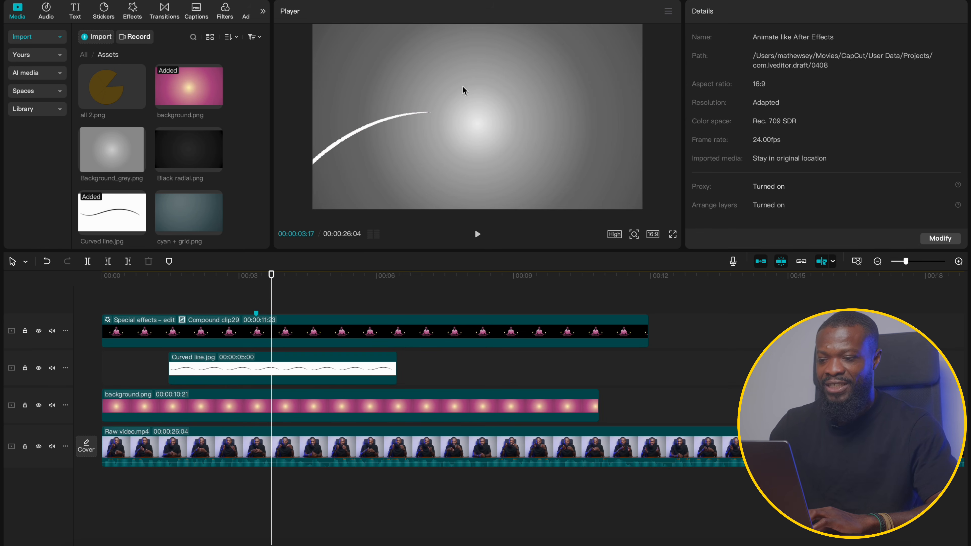
Add laptop_realistic.png from the Assets folder on a new track above the meditation compound clip.
scroll(149, 173, down, 5)
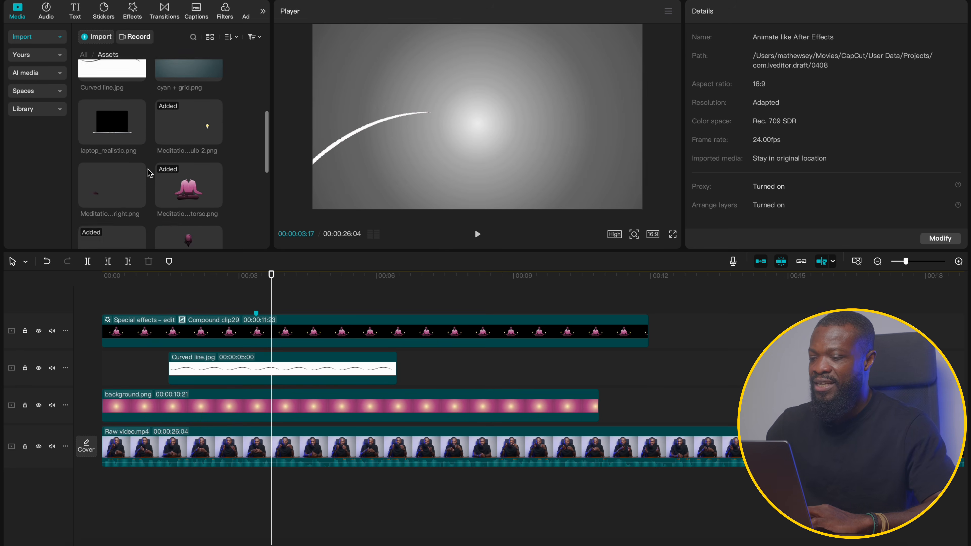
scroll(149, 173, down, 1)
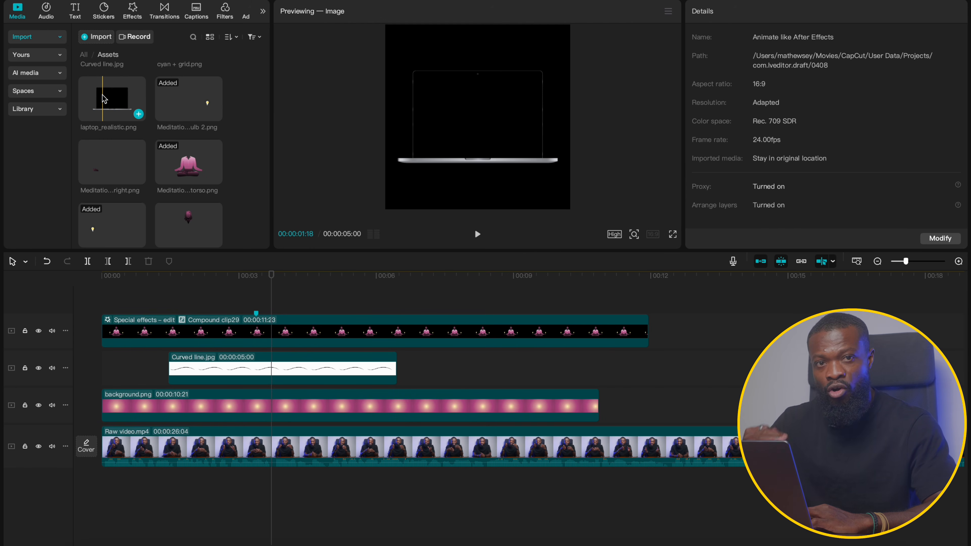
drag(104, 99, 218, 303)
click(297, 306)
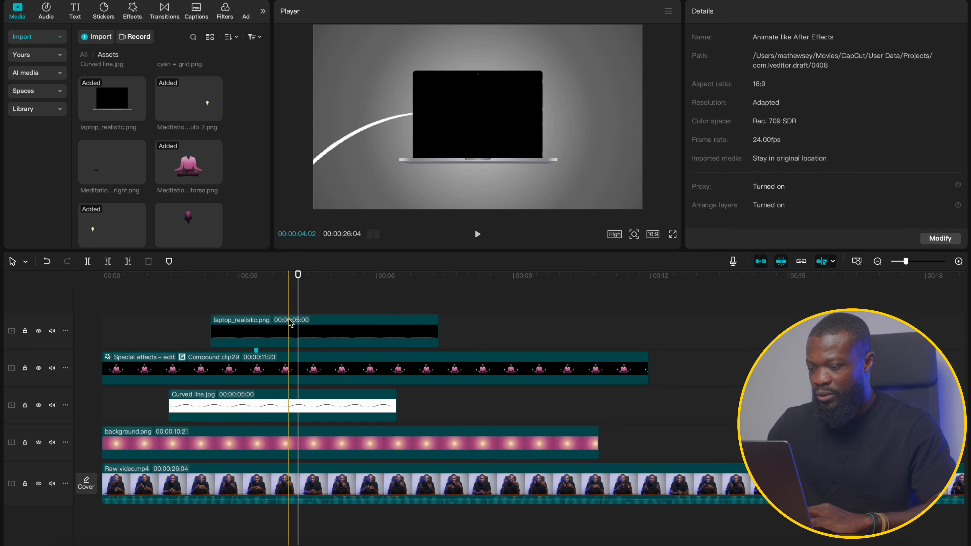
click(289, 325)
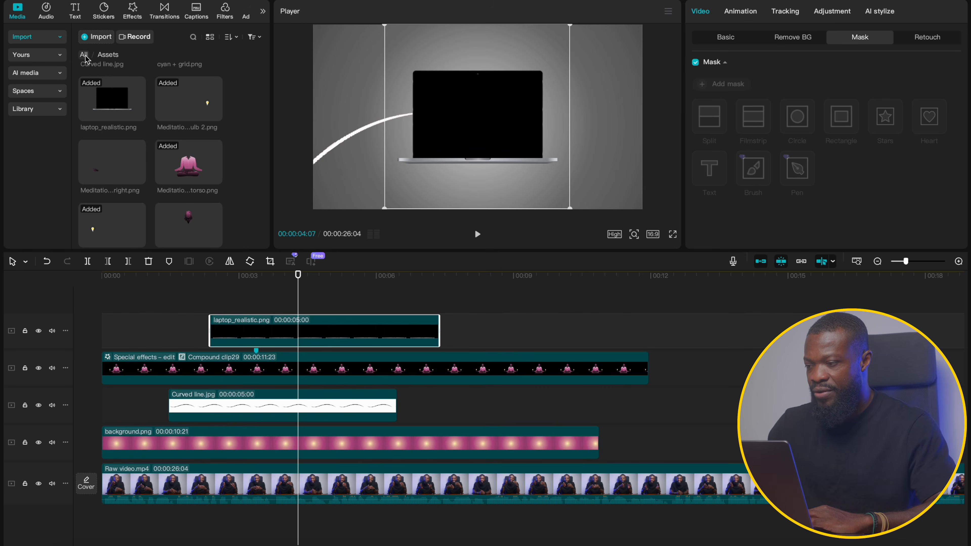
Add isaac 33.mp4 from the Videos folder on a new track above the laptop image.
click(84, 55)
double_click(180, 95)
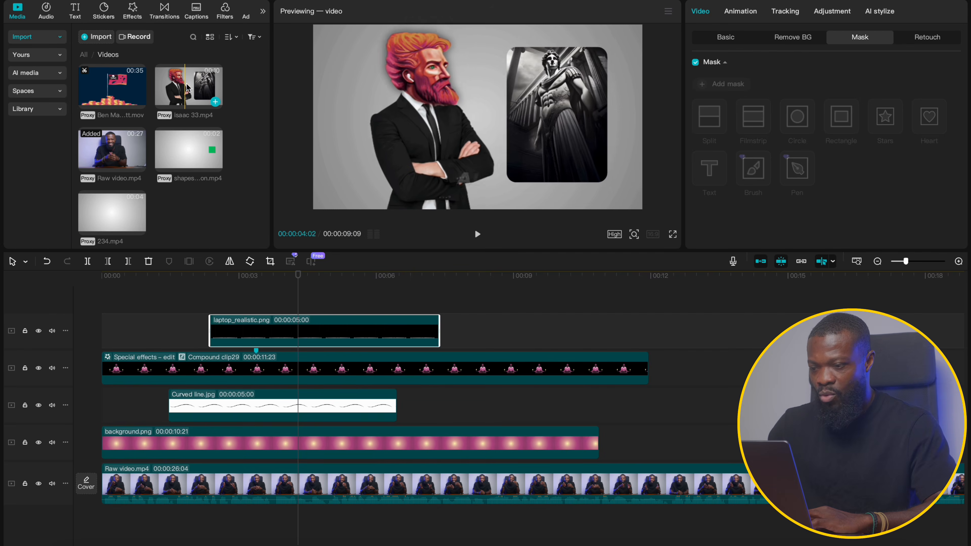
drag(190, 100, 216, 306)
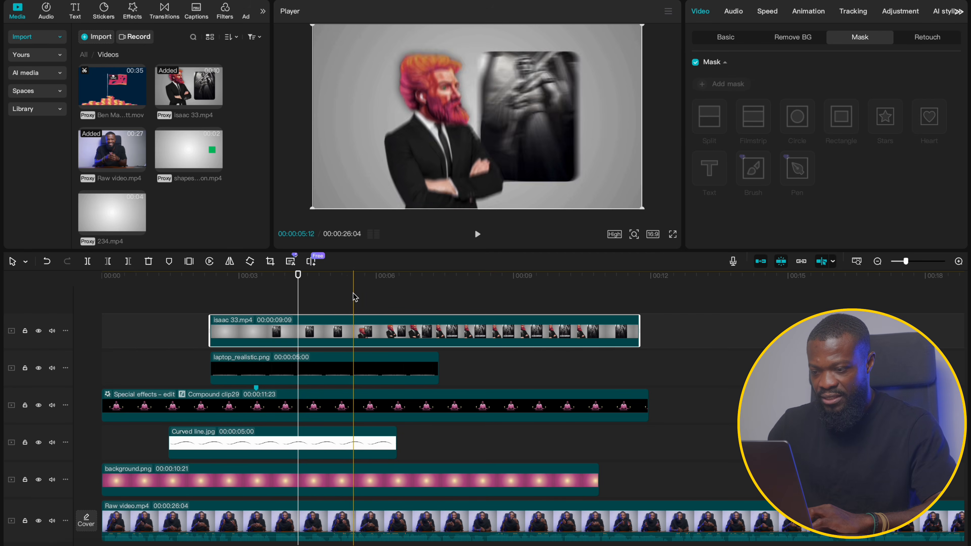
Trim the beginning of isaac 33.mp4 up to about 00:00:05:07 and move the clip back to the laptop clip's start.
click(343, 301)
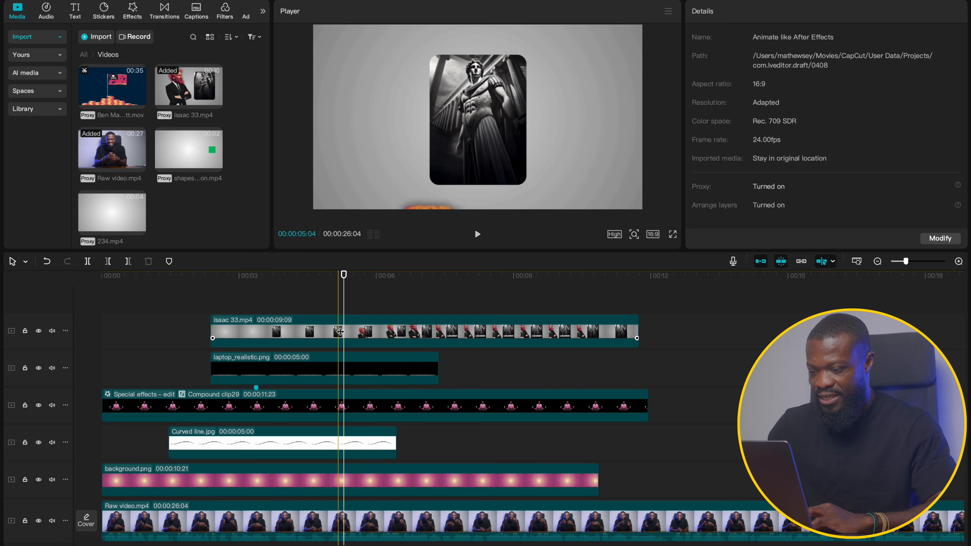
click(345, 332)
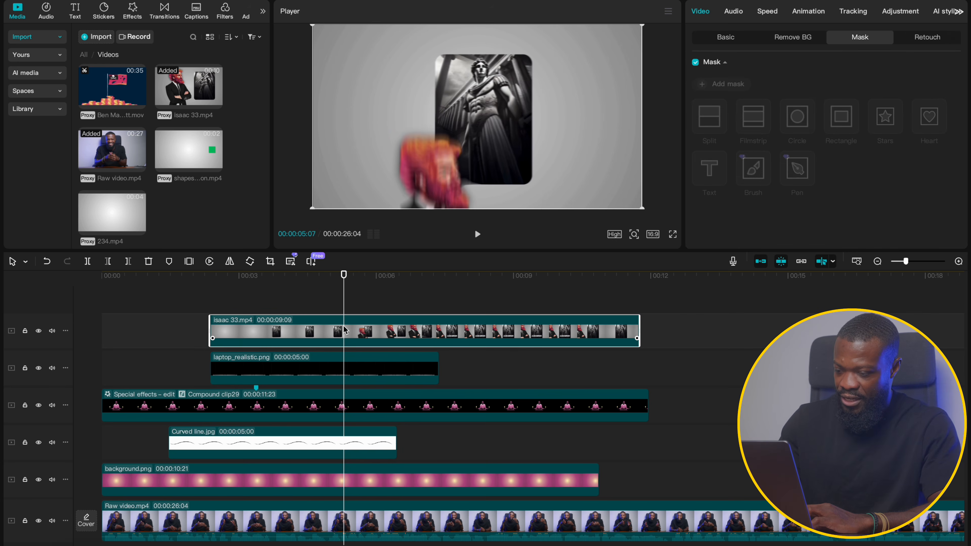
key(q)
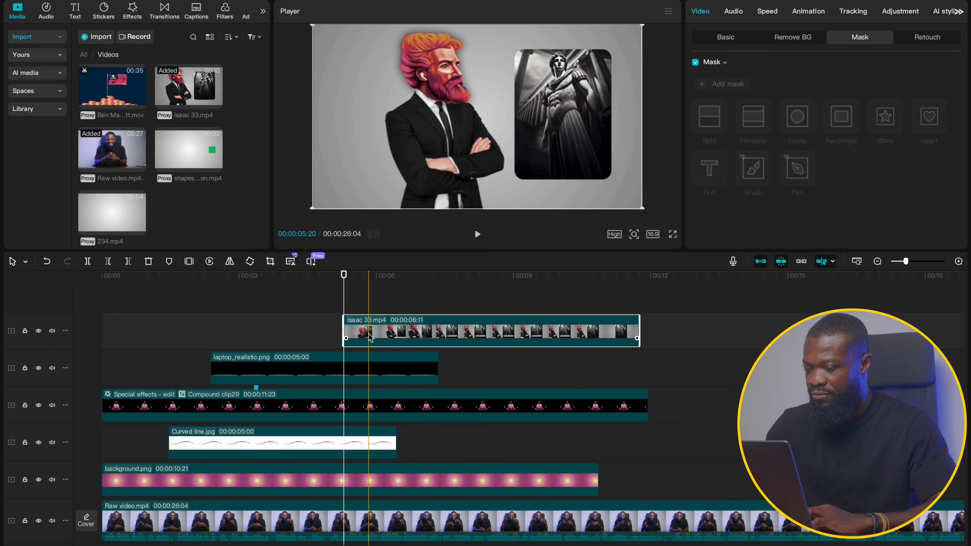
drag(366, 337, 233, 338)
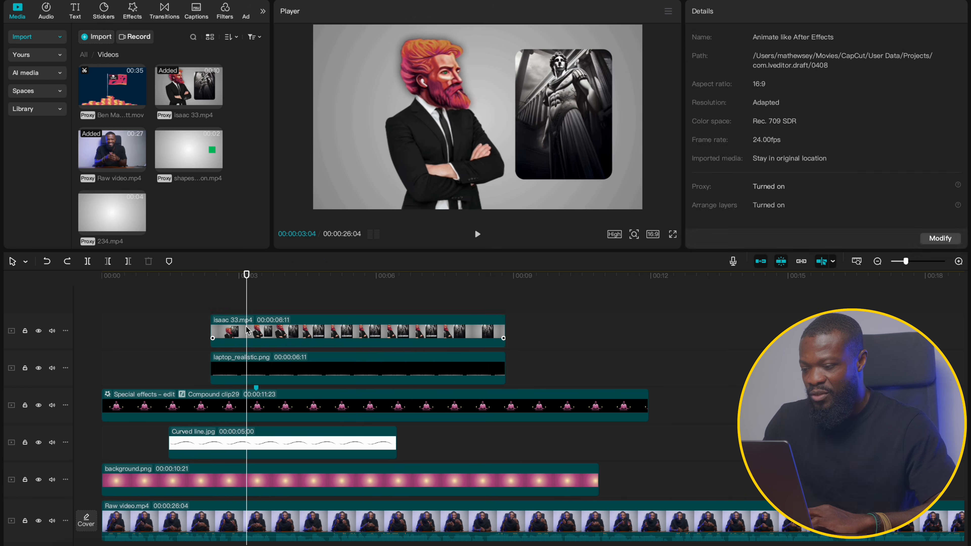
Scale isaac 33.mp4 down to fit the laptop's screen and combine it with laptop_realistic.png into a compound clip.
click(251, 332)
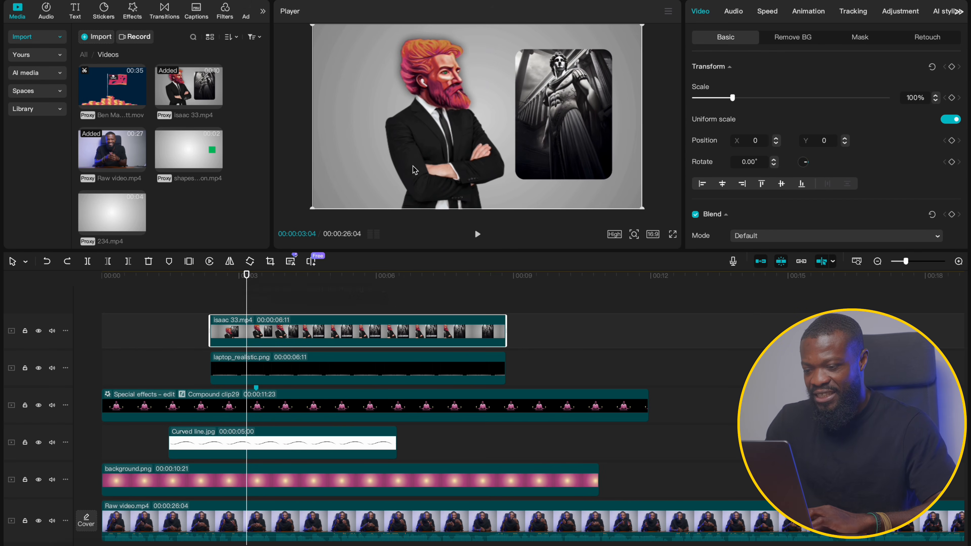
drag(313, 208, 400, 159)
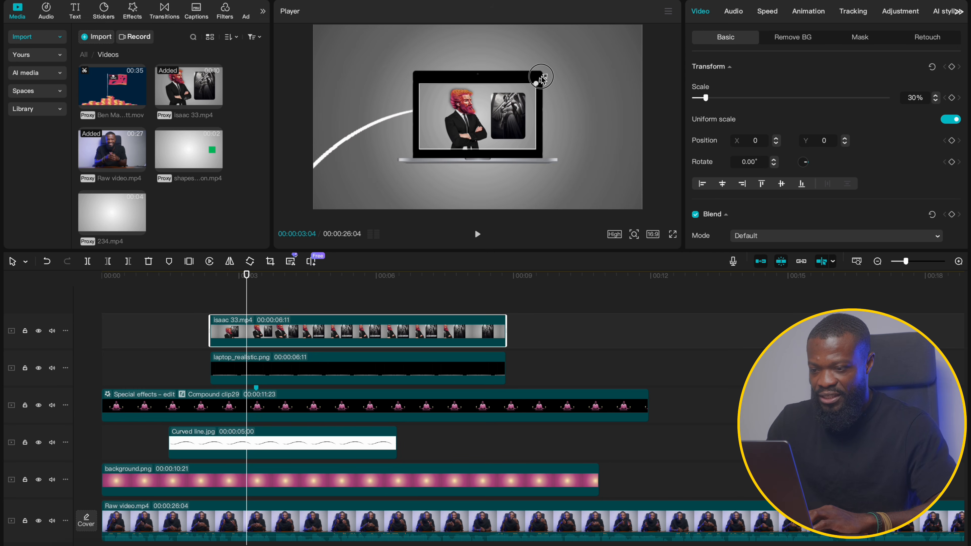
click(235, 302)
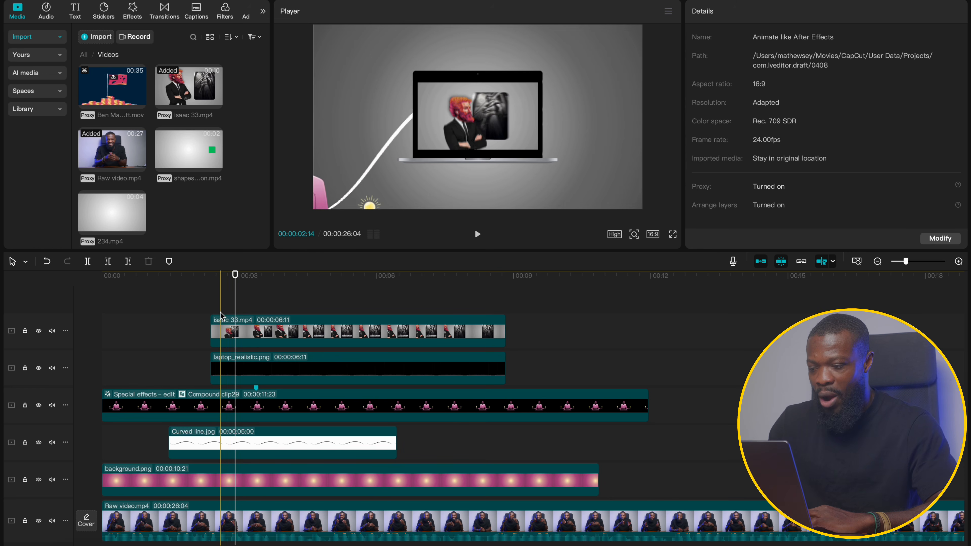
click(256, 361)
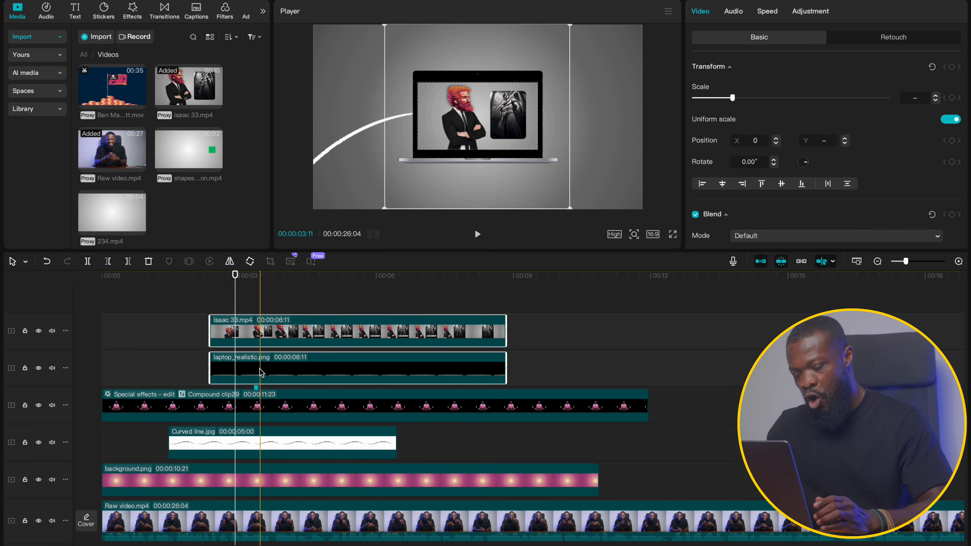
key(alt+g)
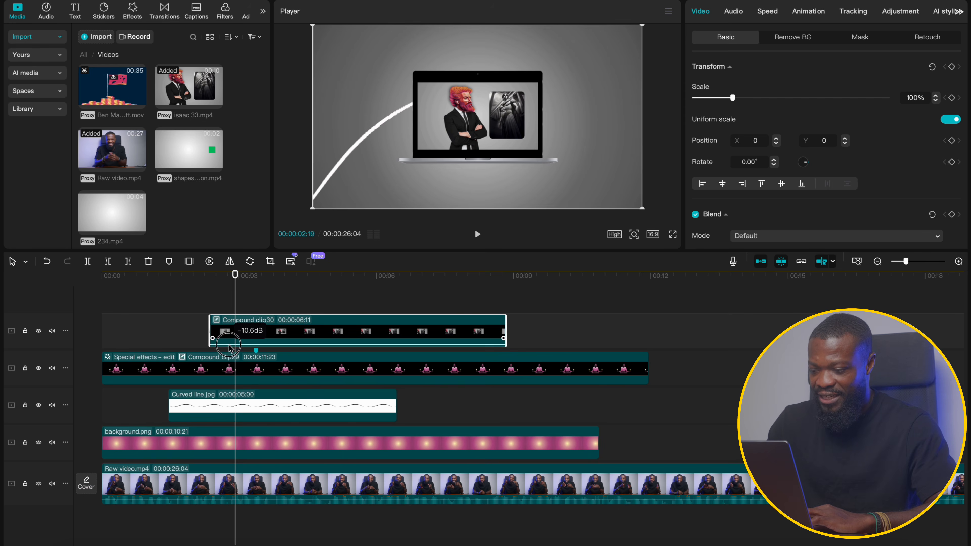
Move the laptop compound clip earlier so it starts together with the Curved line.jpg clip.
click(219, 416)
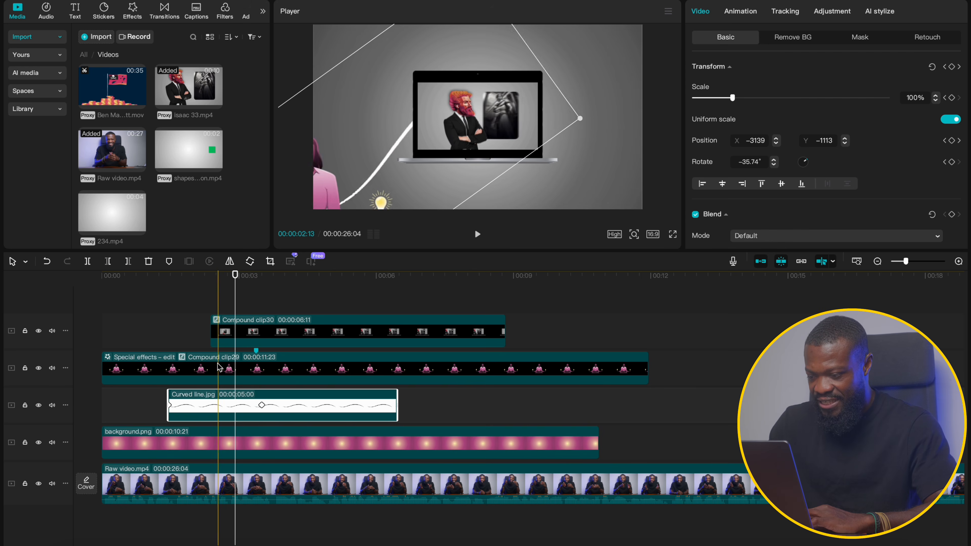
click(221, 372)
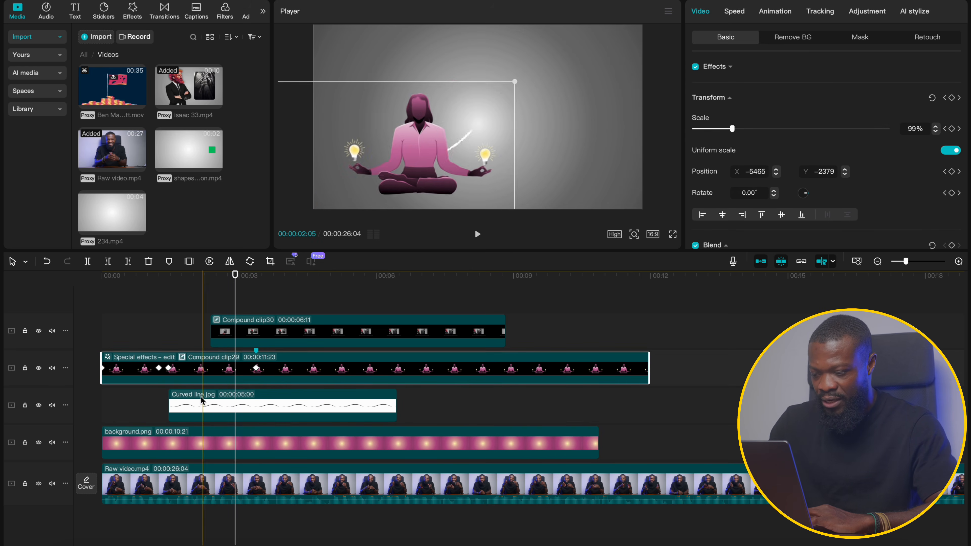
click(169, 340)
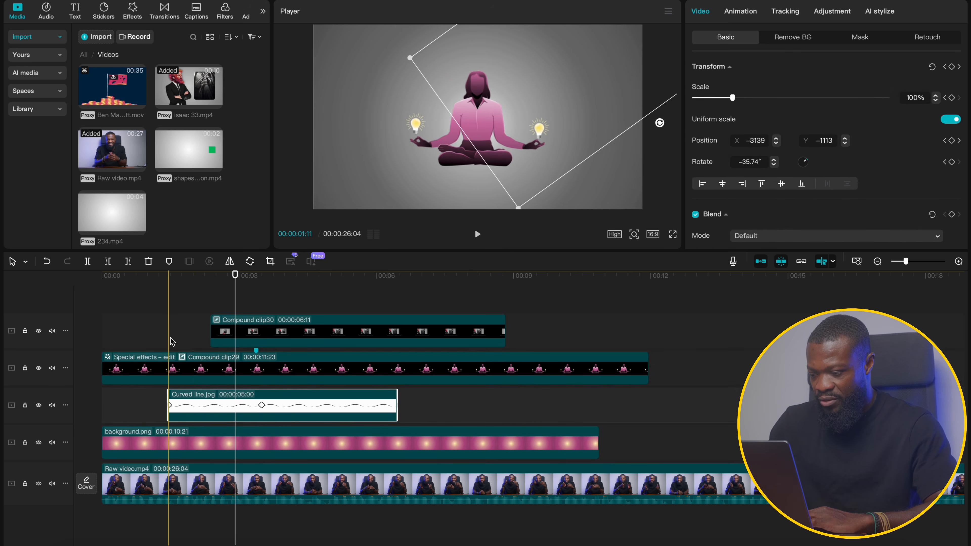
click(193, 405)
drag(248, 332, 206, 339)
Add a marker at the Curved line.jpg clip's second keyframe and delete the old marker on the meditation clip.
click(264, 407)
click(261, 281)
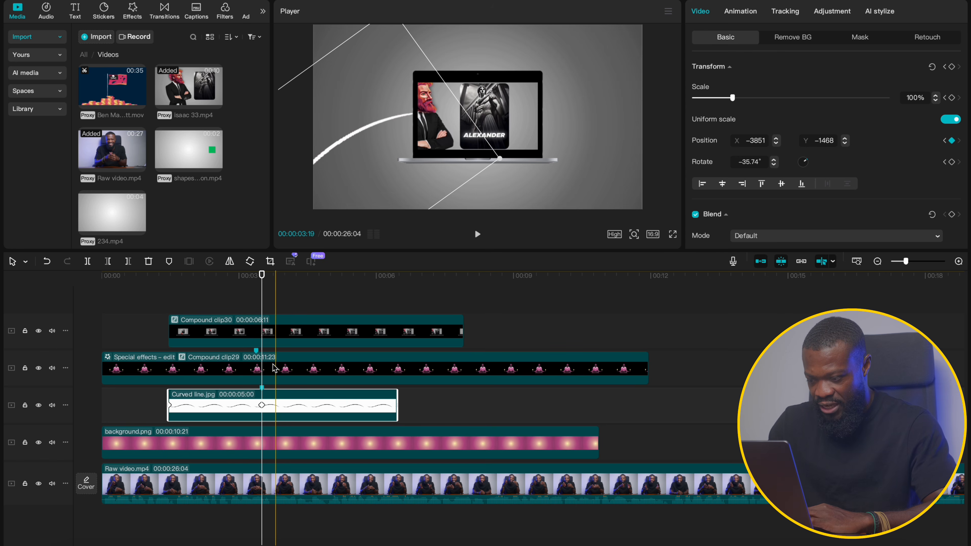
right_click(256, 353)
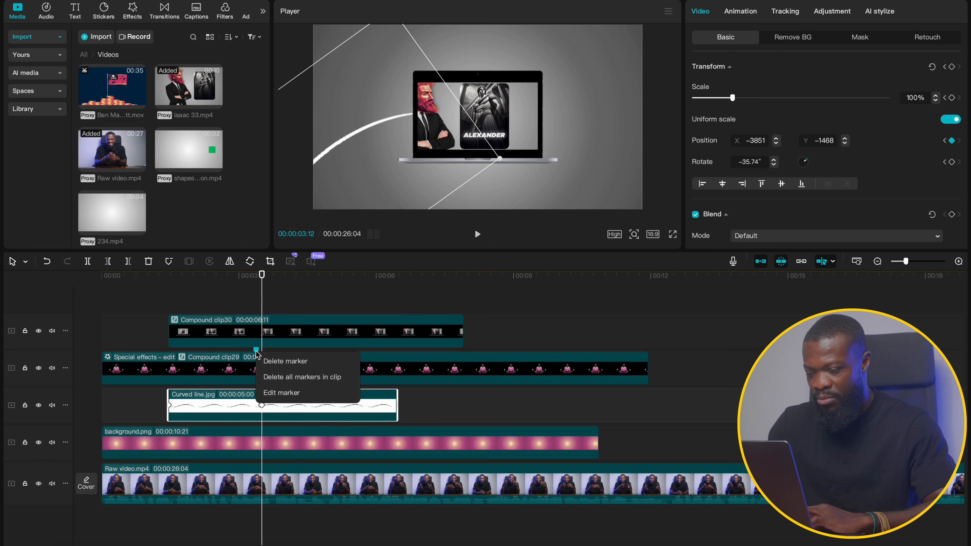
click(280, 365)
Scale the laptop compound clip to 72% and add Transform and Blend keyframes at its start.
click(173, 330)
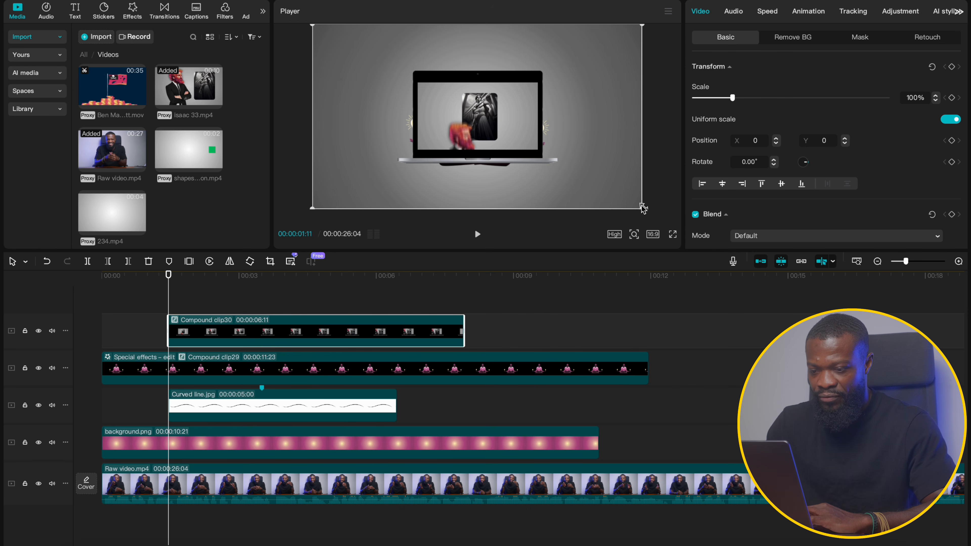
drag(643, 208, 573, 171)
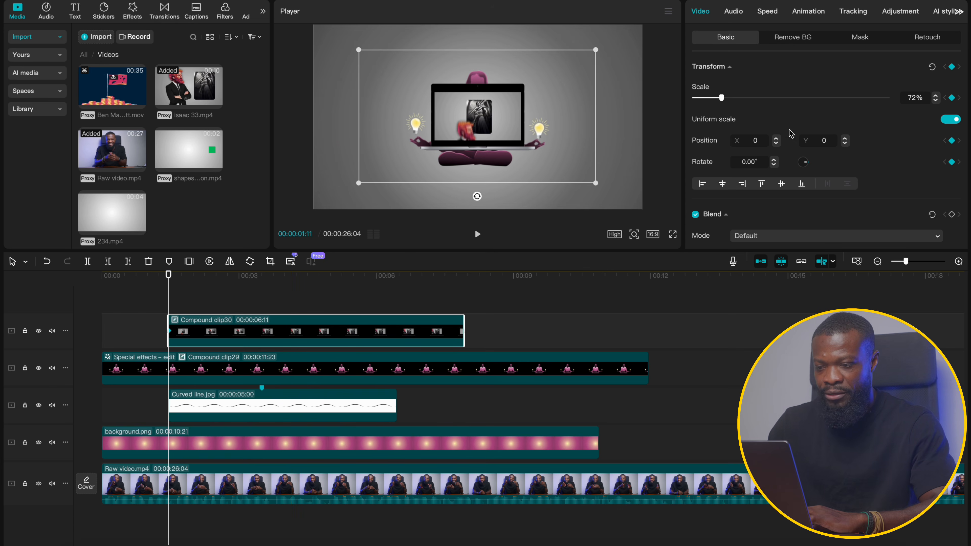
scroll(734, 158, down, 3)
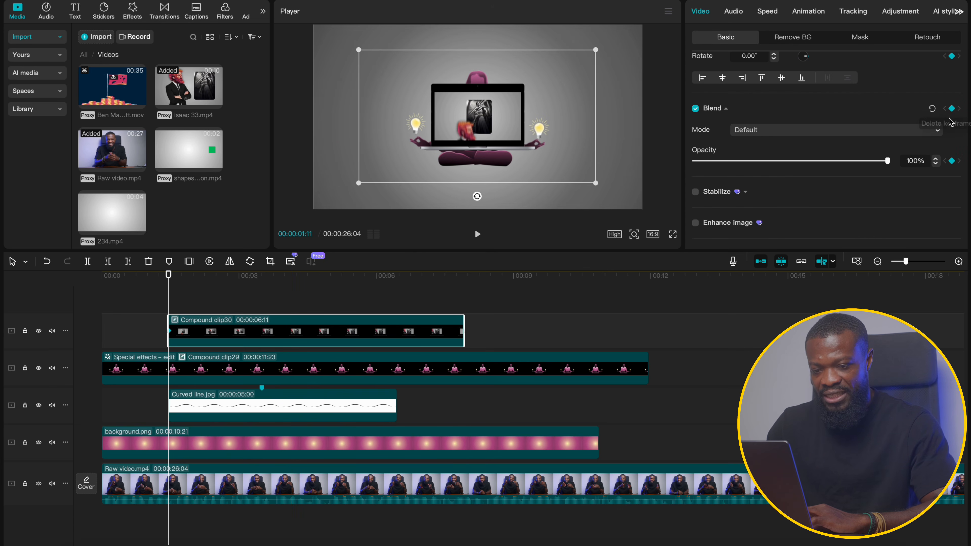
Add Transform and Blend keyframes to the laptop compound clip at the marker, 00:00:03:12.
click(262, 276)
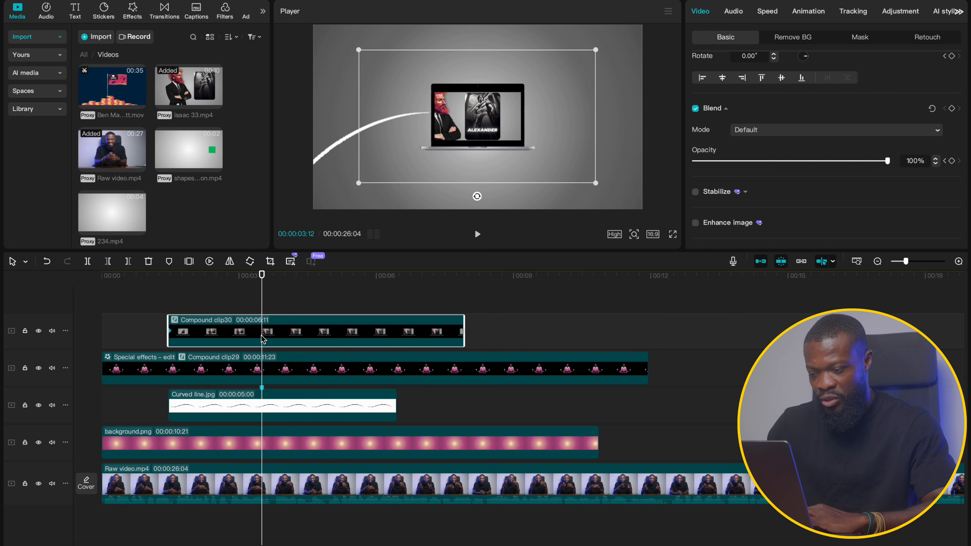
scroll(915, 74, up, 3)
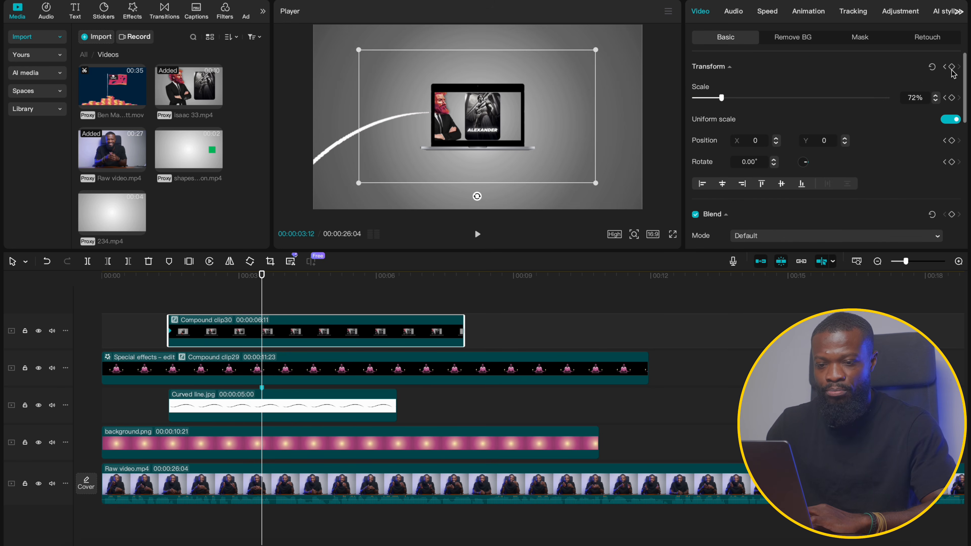
scroll(952, 71, down, 4)
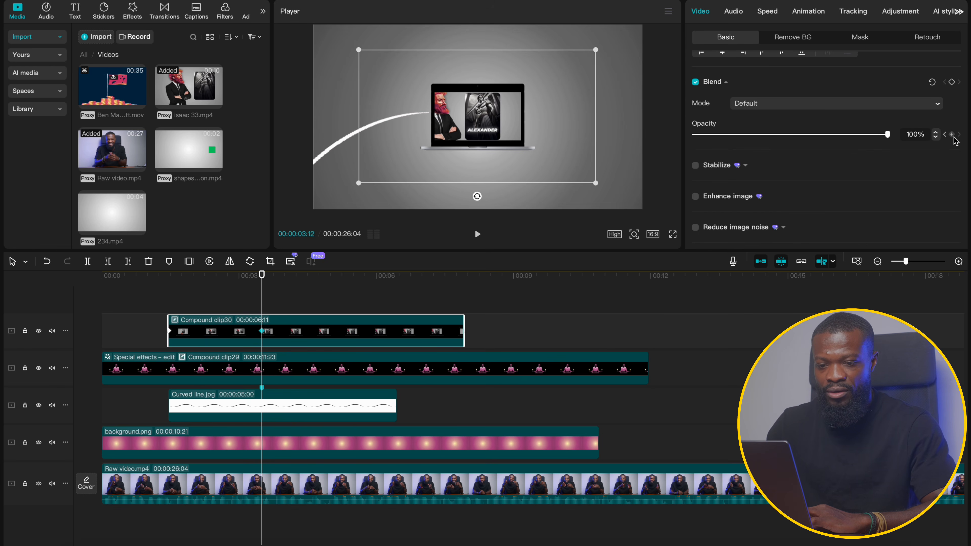
scroll(948, 118, up, 3)
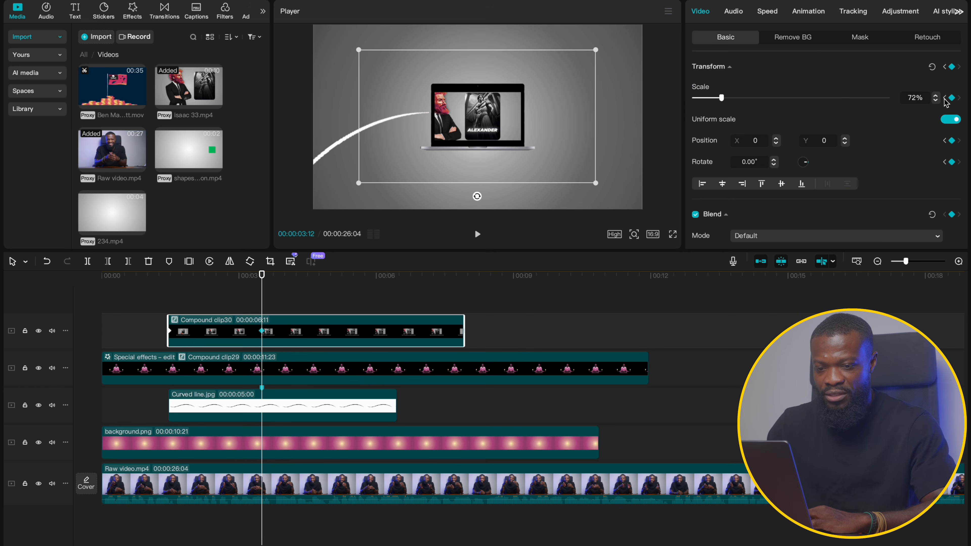
At the laptop clip's first keyframe, move it off-screen to X 5691, Y 2659 and lower its opacity.
click(944, 98)
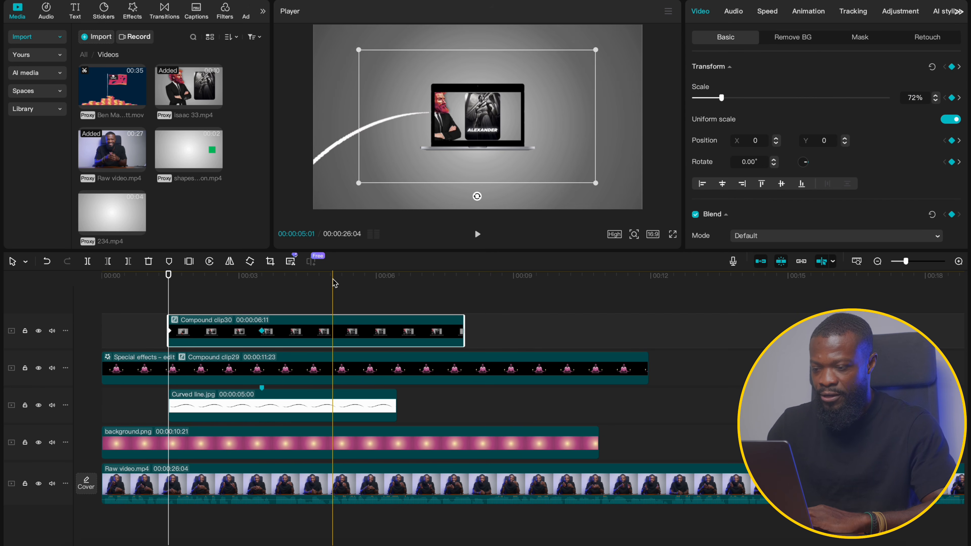
drag(476, 110, 681, 43)
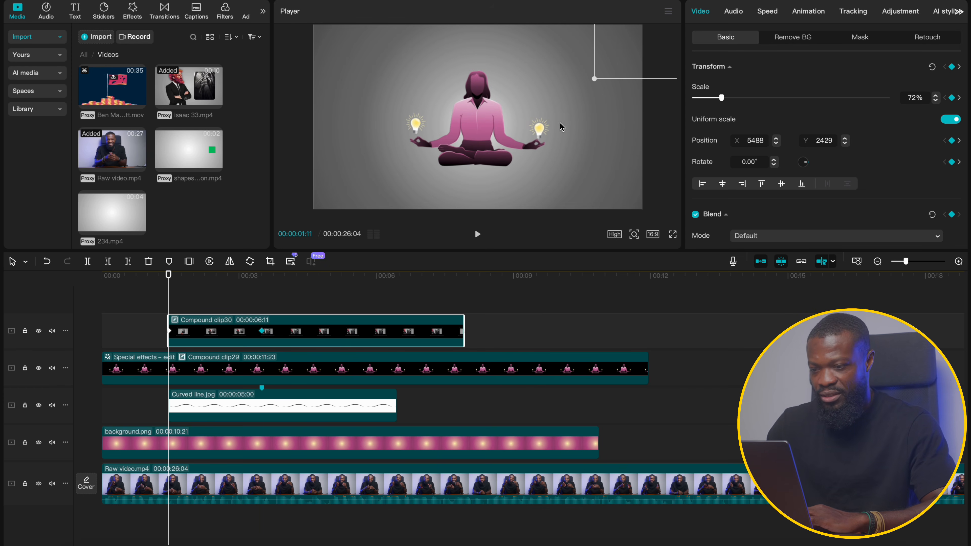
scroll(698, 168, down, 4)
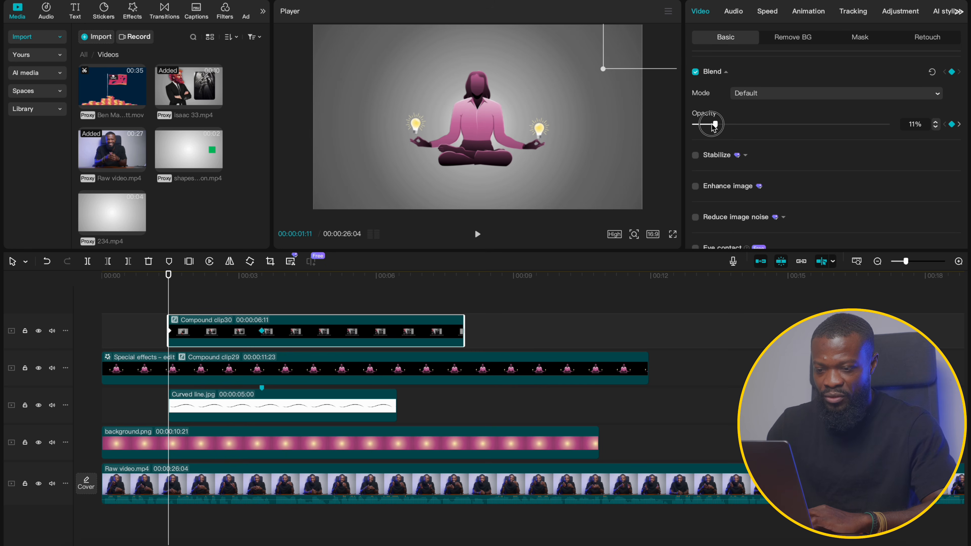
scroll(713, 137, up, 4)
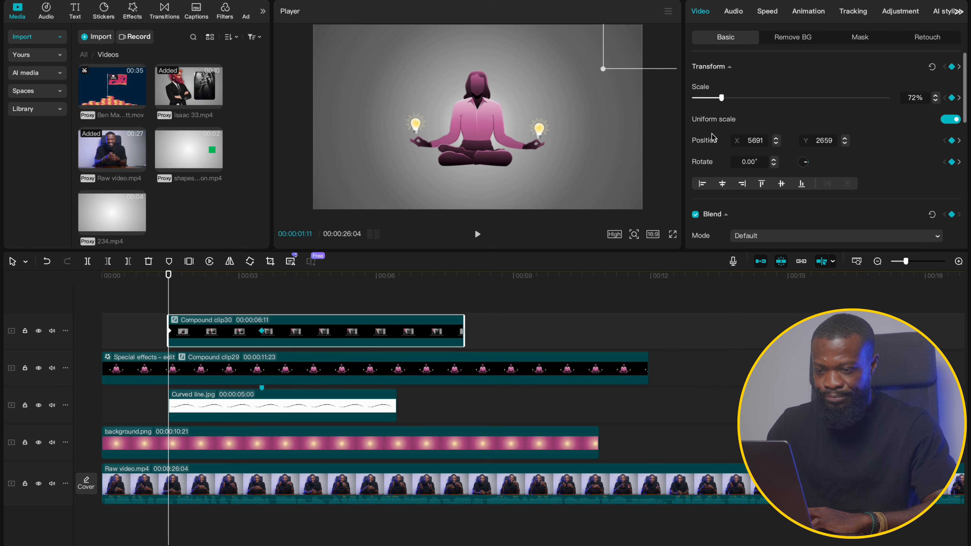
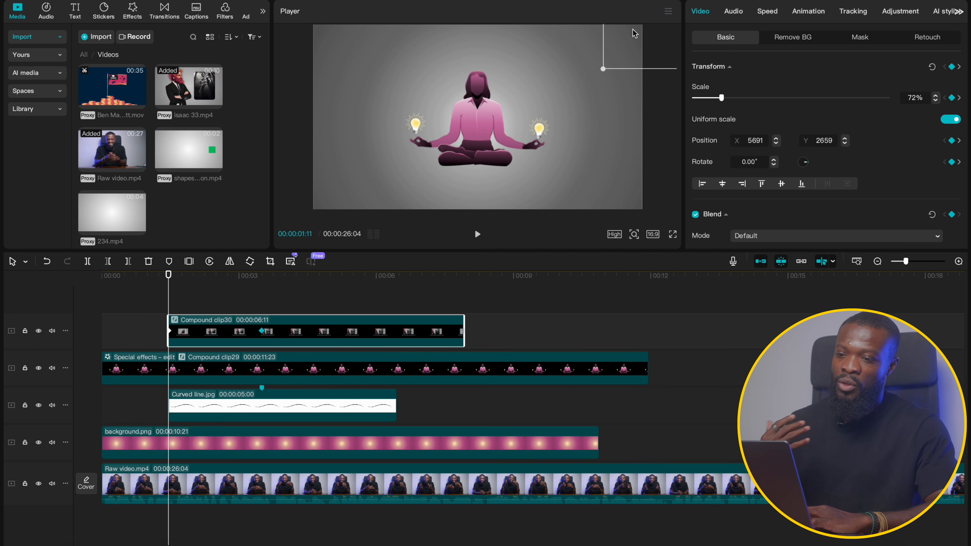
Set the laptop compound clip's scale to 55% at its first keyframe.
click(913, 99)
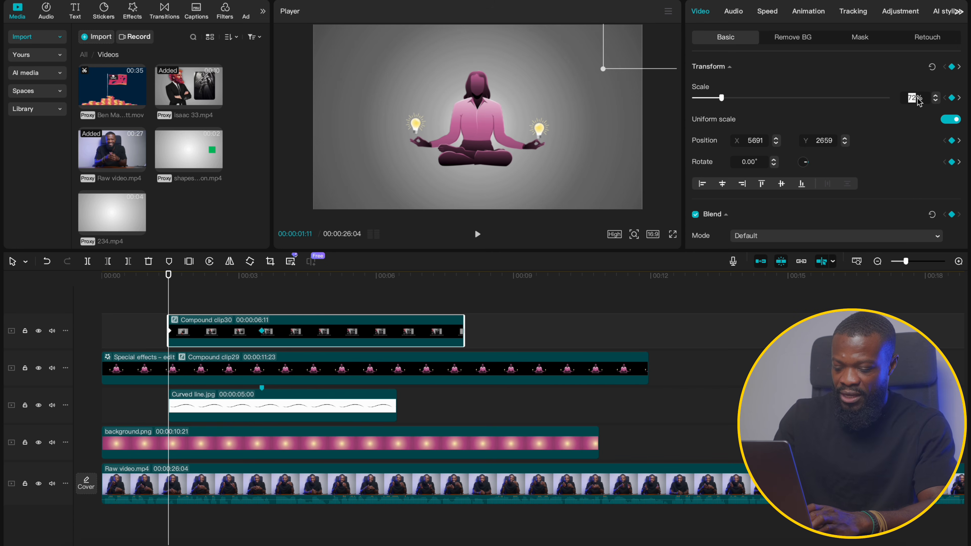
text(55)
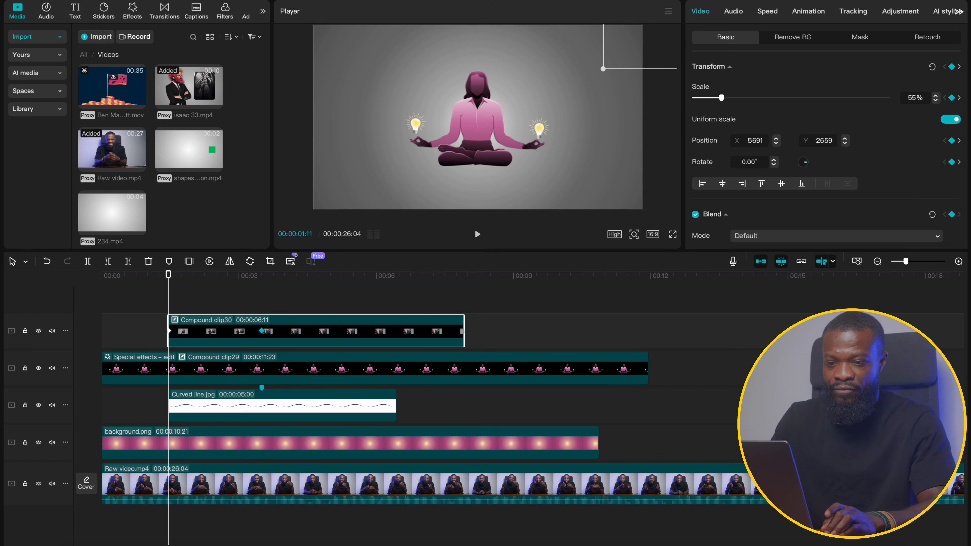
key(Return)
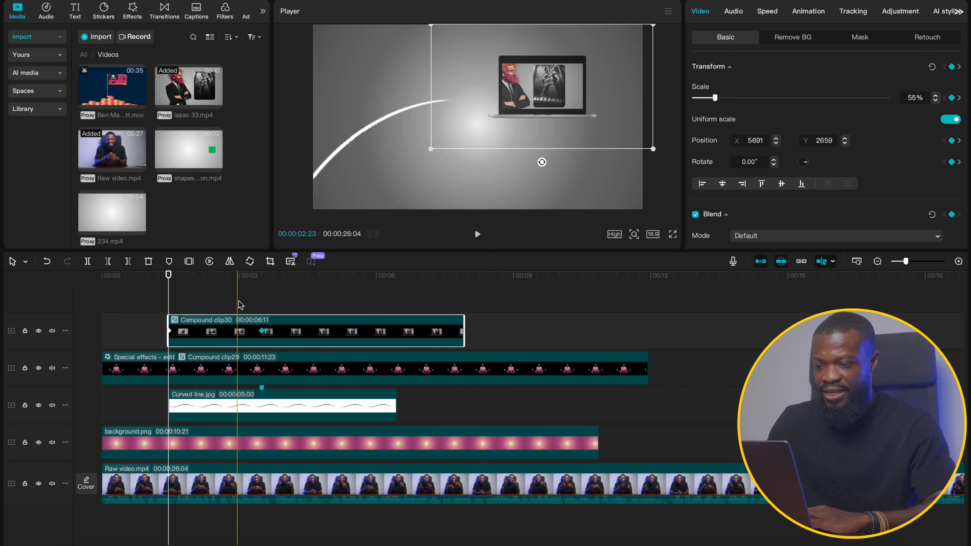
Show the laptop clip's variable speed animation and apply the Cubic Ease preset to its Scale curve.
click(204, 337)
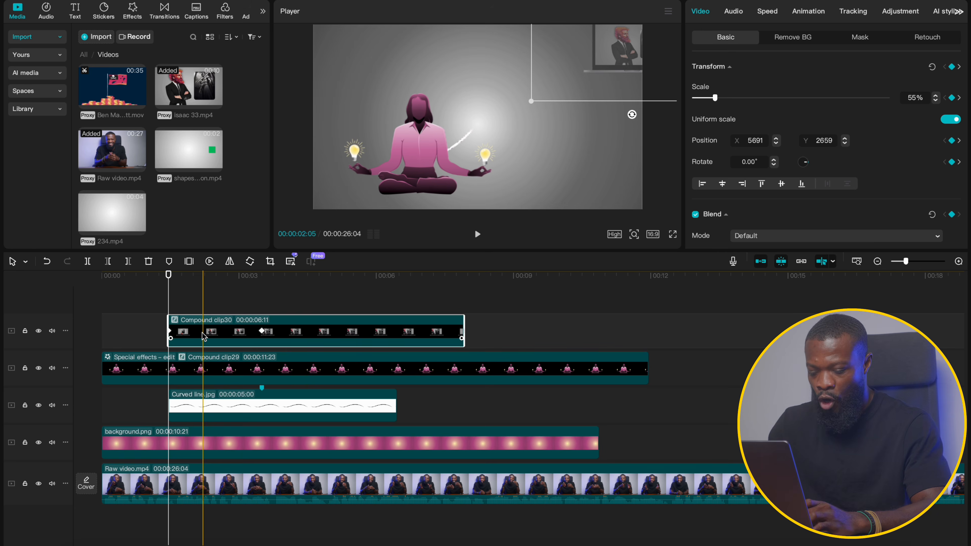
key(alt+k)
scroll(203, 335, up, 3)
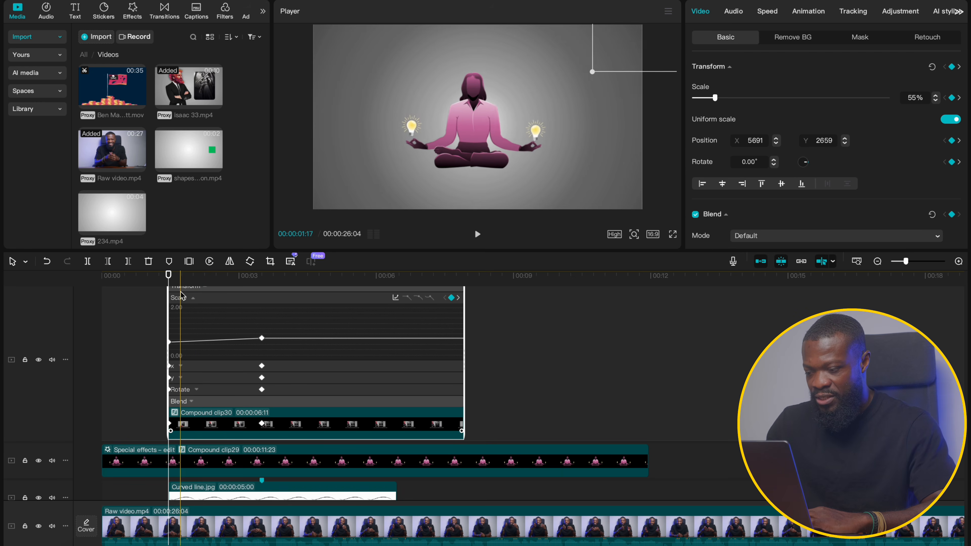
right_click(194, 340)
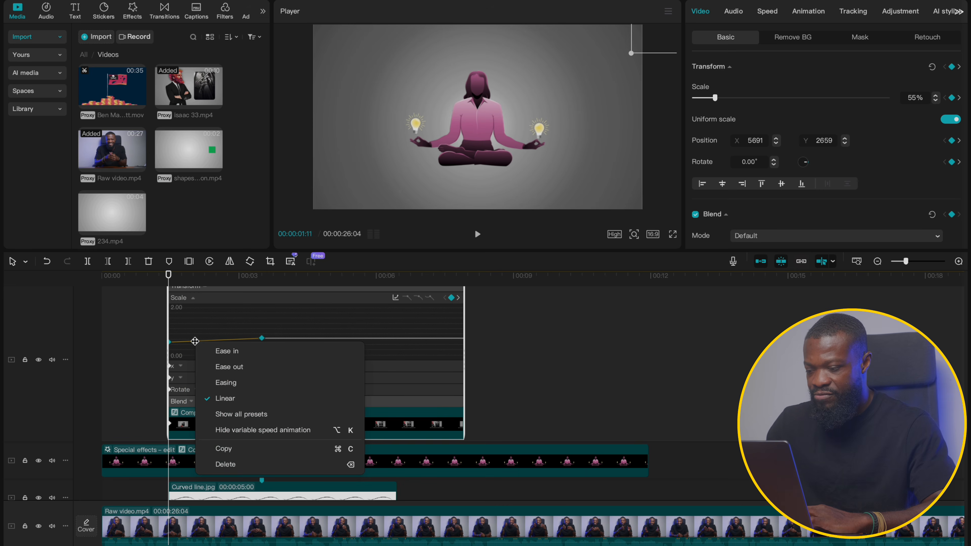
click(232, 420)
drag(306, 376, 436, 275)
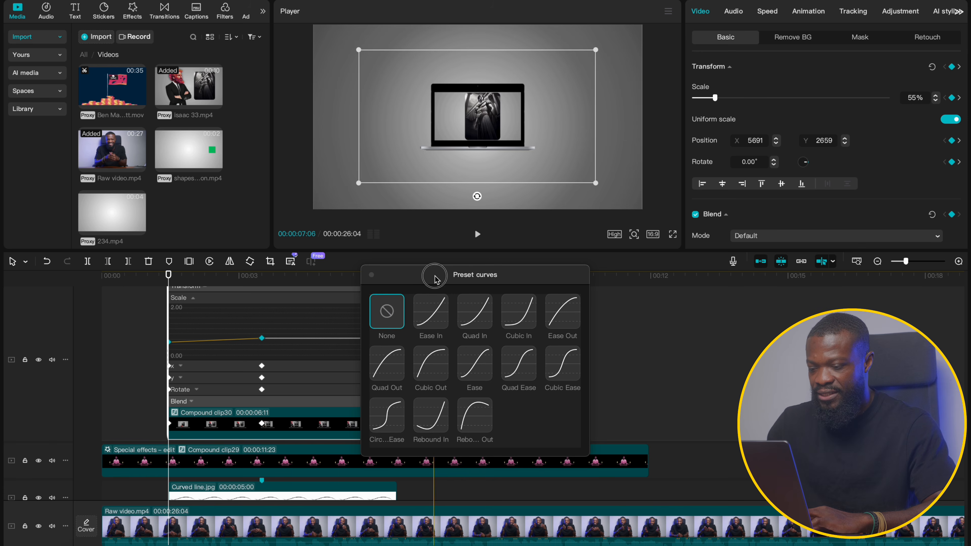
click(562, 367)
key(space)
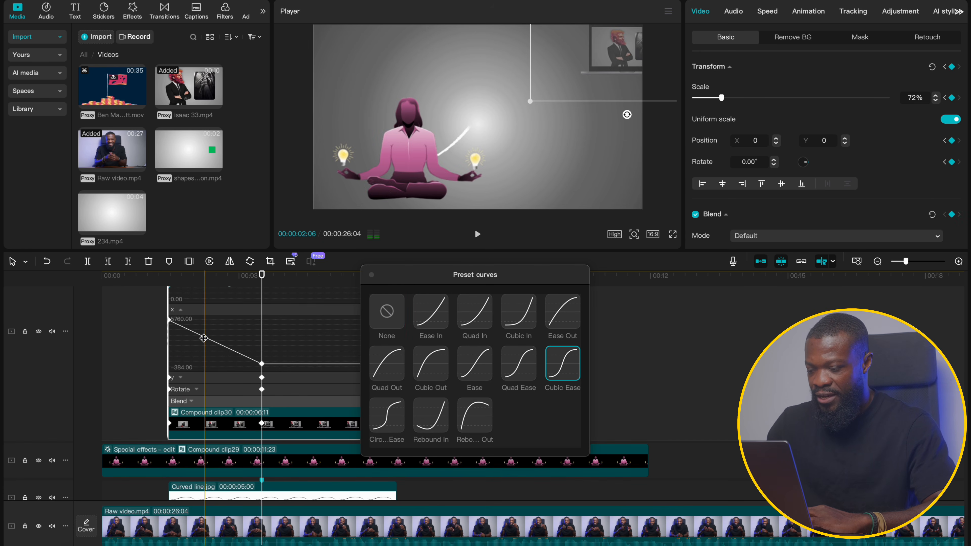
Apply the Cubic Ease preset to the laptop clip's X and Y position curves.
click(557, 368)
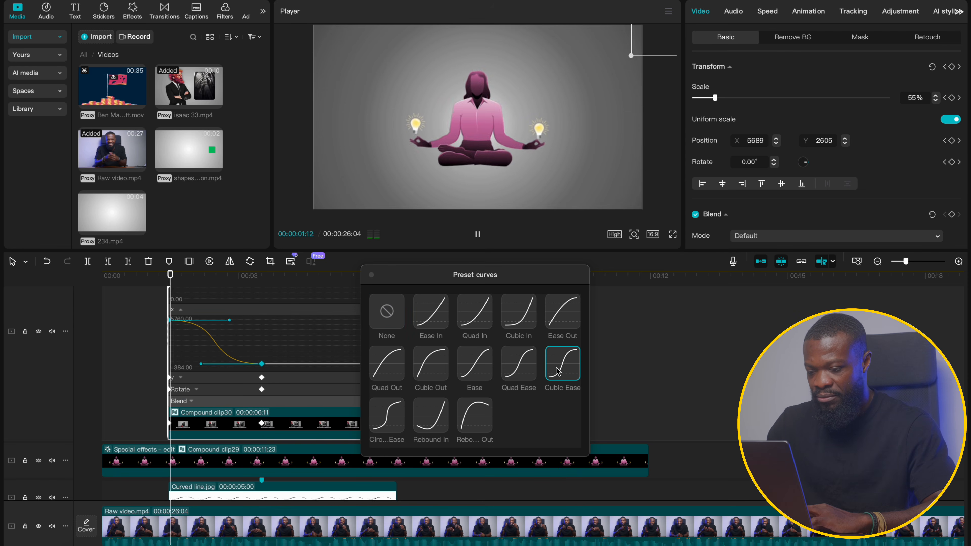
click(217, 378)
click(221, 356)
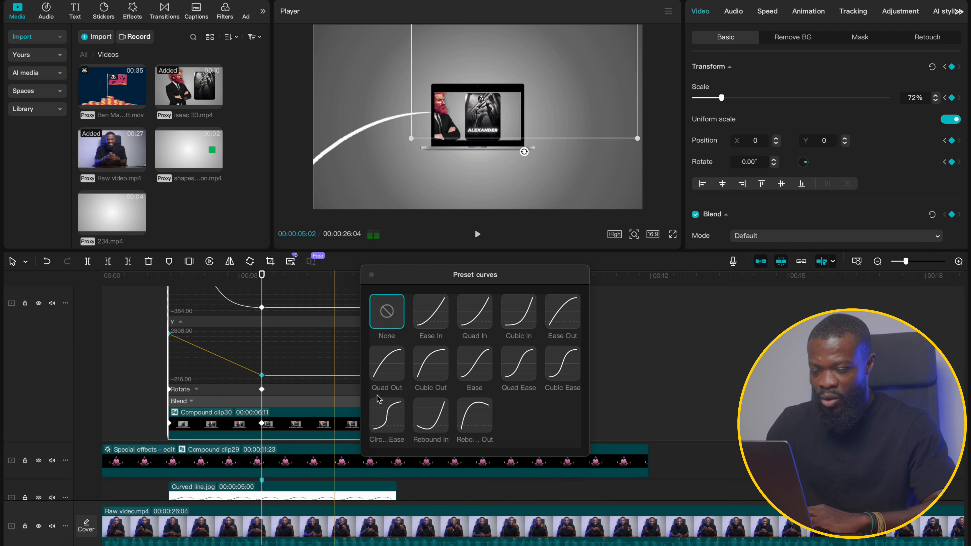
click(560, 361)
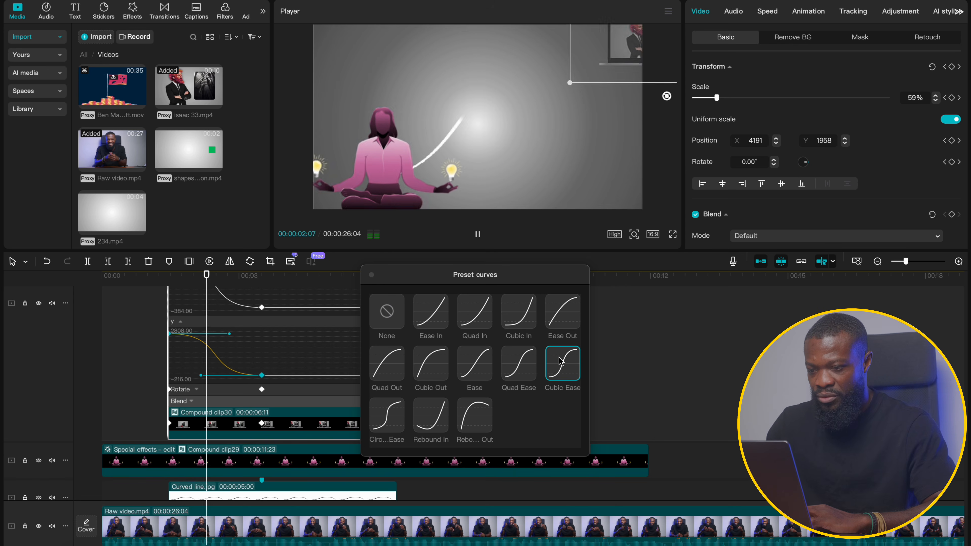
Apply the Ease preset to the laptop clip's Opacity curve, hide the variable speed animation and preview the entrance.
click(211, 401)
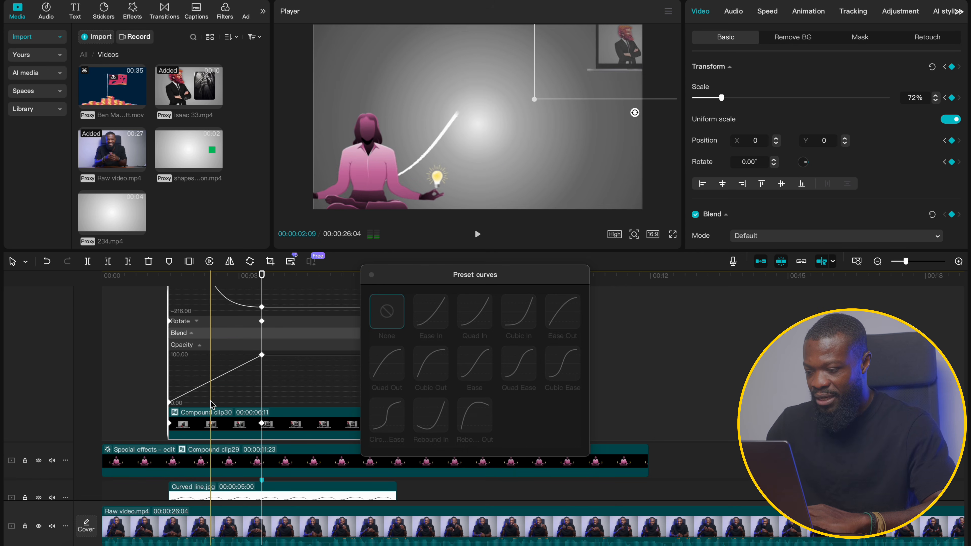
click(210, 384)
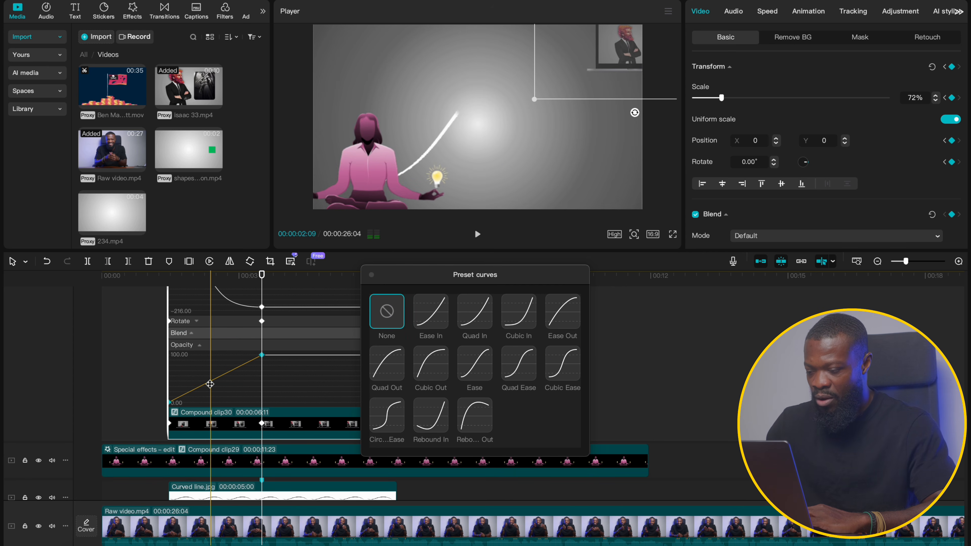
click(475, 363)
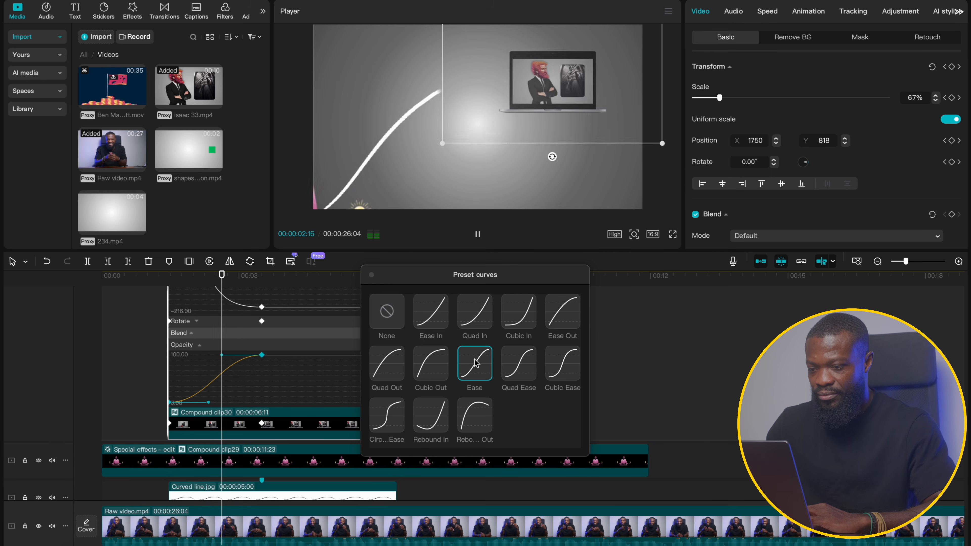
click(371, 274)
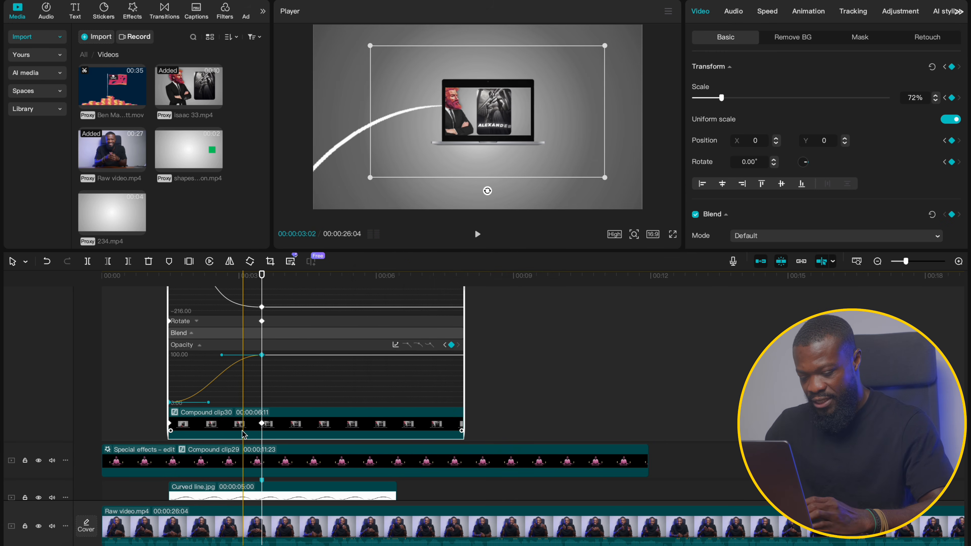
key(alt+k)
click(133, 318)
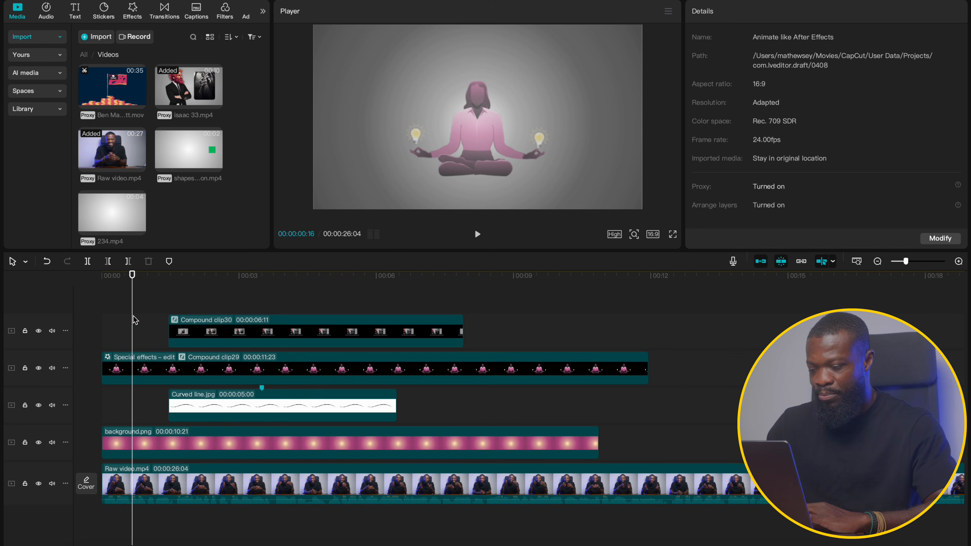
key(space)
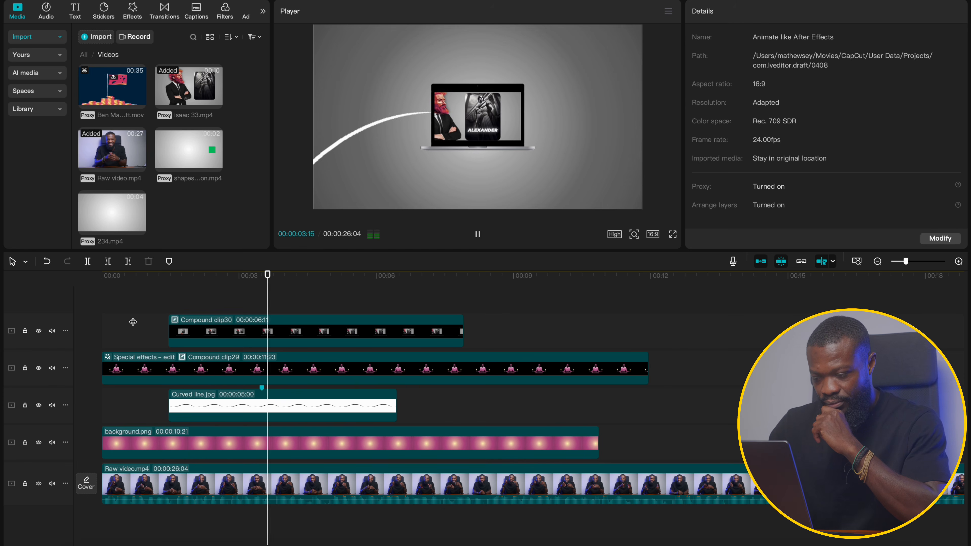
Move the laptop clip's second keyframe to 00:00:03:23 and preview the slower entrance.
click(236, 329)
click(236, 328)
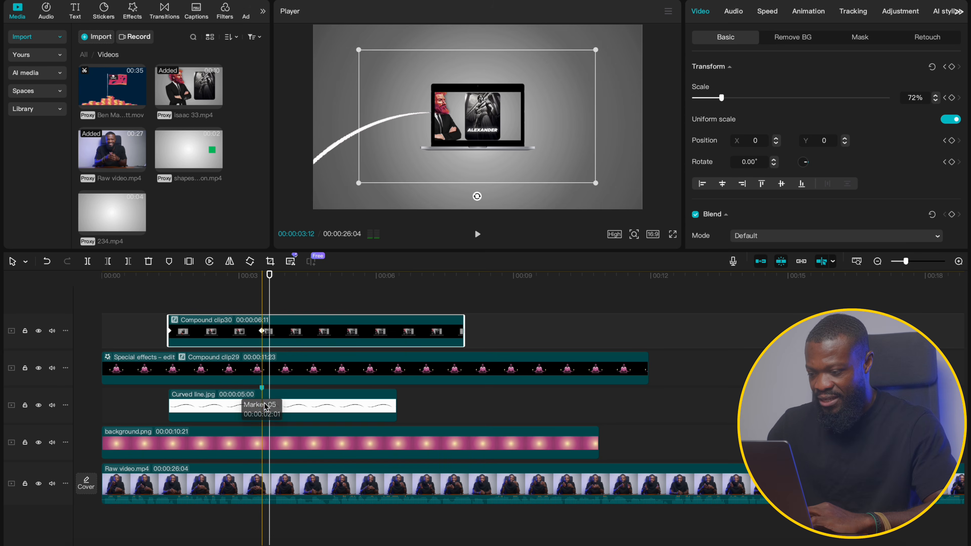
click(264, 422)
click(269, 406)
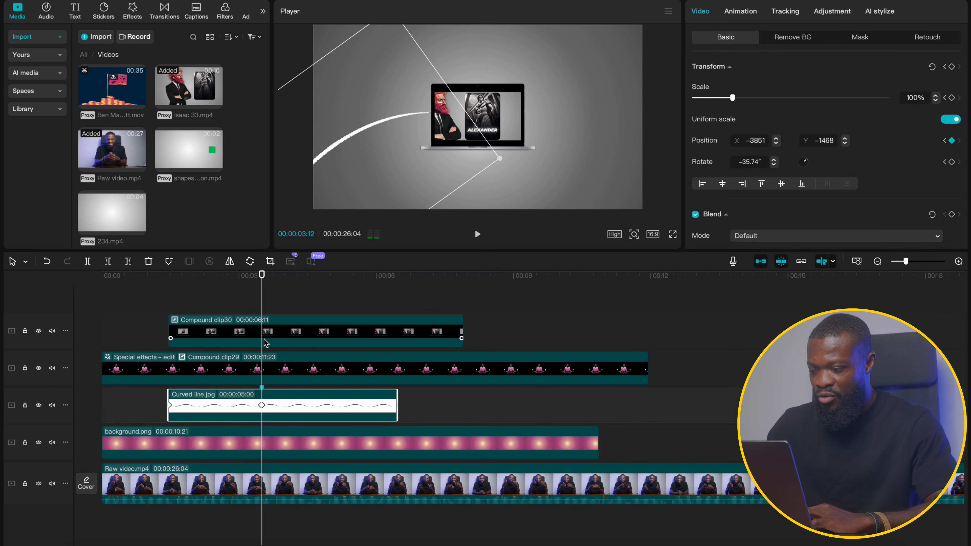
click(266, 342)
drag(266, 333, 283, 335)
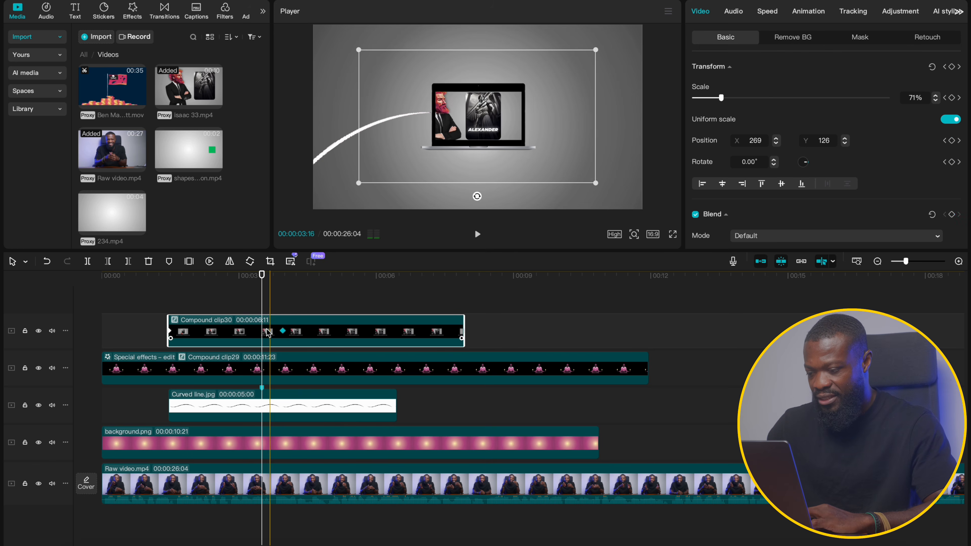
click(284, 333)
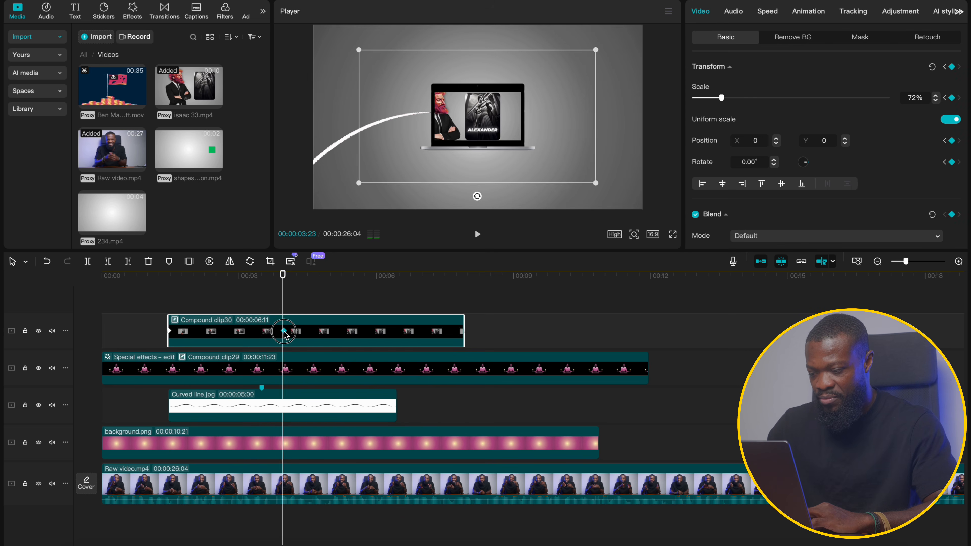
key(space)
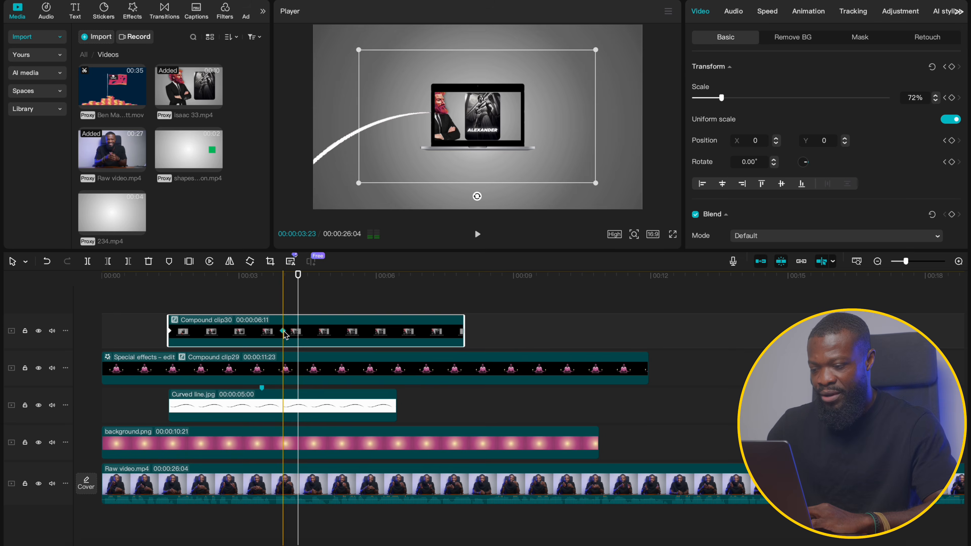
click(224, 297)
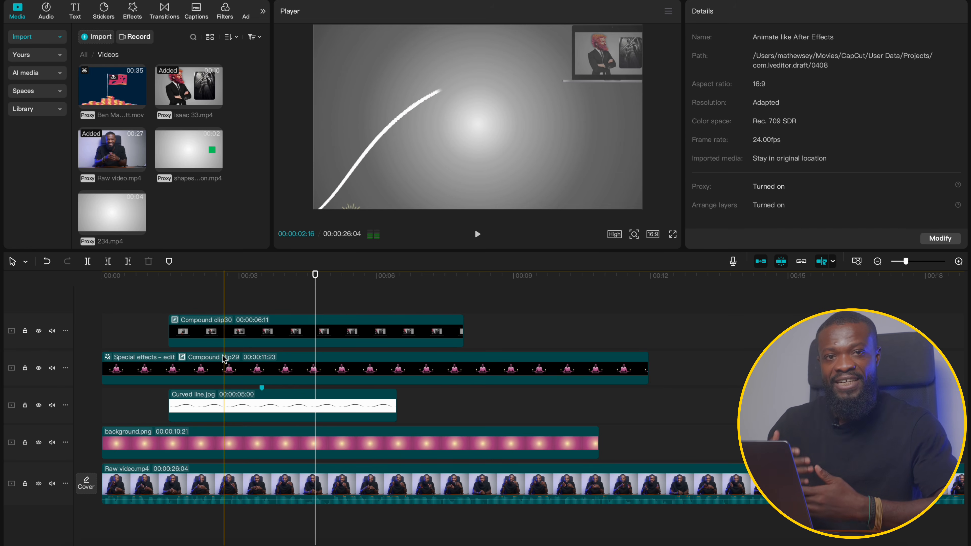
Add the Play Pendulum video effect to the laptop compound clip.
click(215, 332)
click(133, 12)
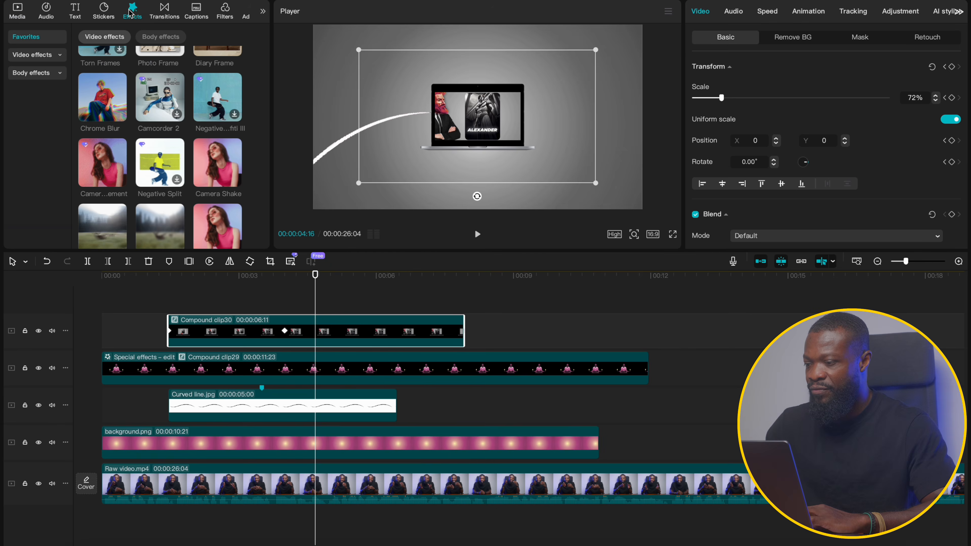
scroll(163, 188, down, 5)
drag(217, 207, 217, 338)
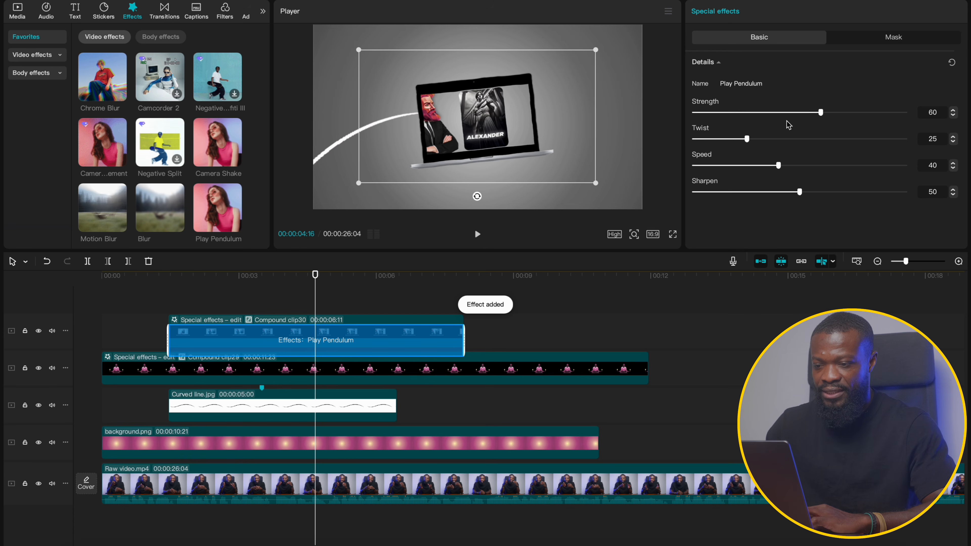
Set Play Pendulum to Strength 10, Twist 0, Speed 14 and Sharpen 0, and preview the laptop's motion.
drag(820, 112, 716, 114)
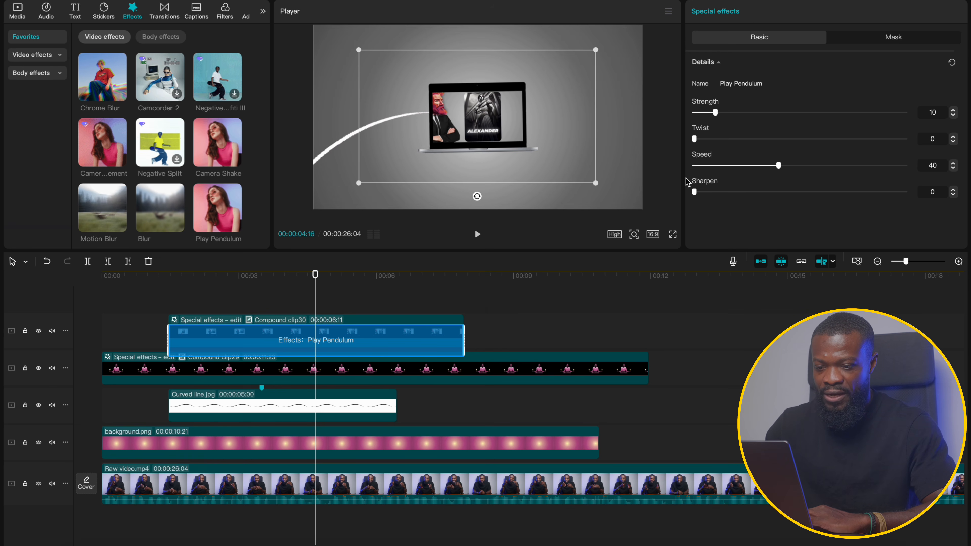
drag(743, 167, 723, 167)
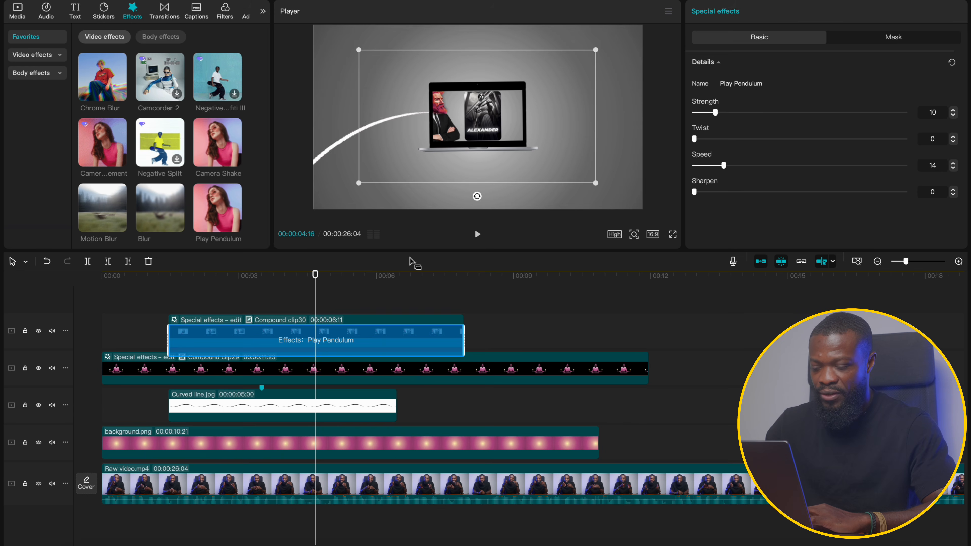
click(168, 305)
key(space)
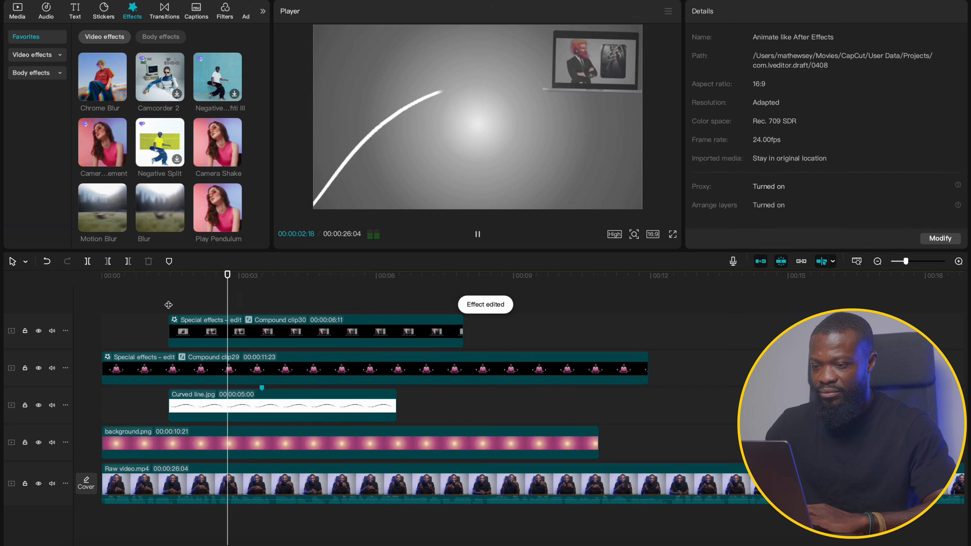
key(space)
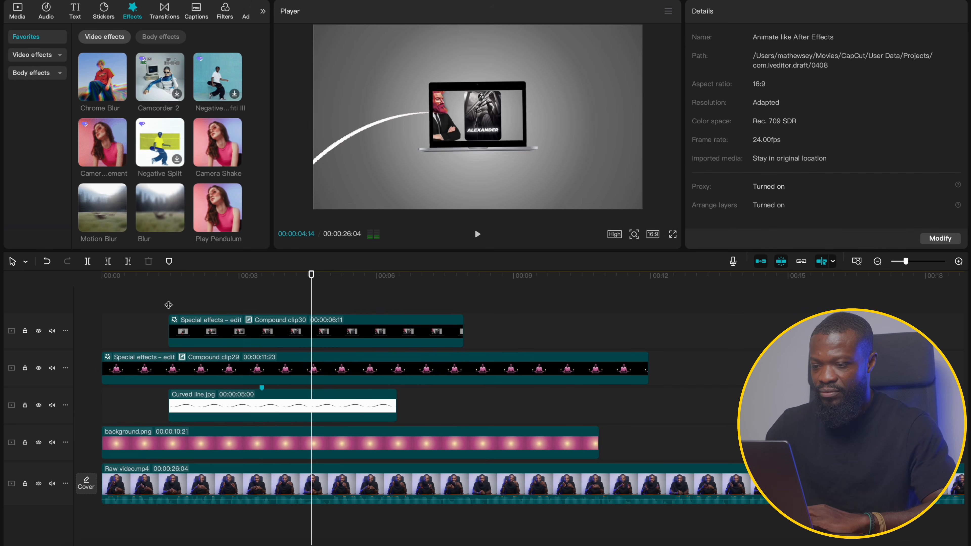
Add a default text clip above the laptop clip, starting at the Curved line marker, and change its text to "Easy & Fun".
click(281, 309)
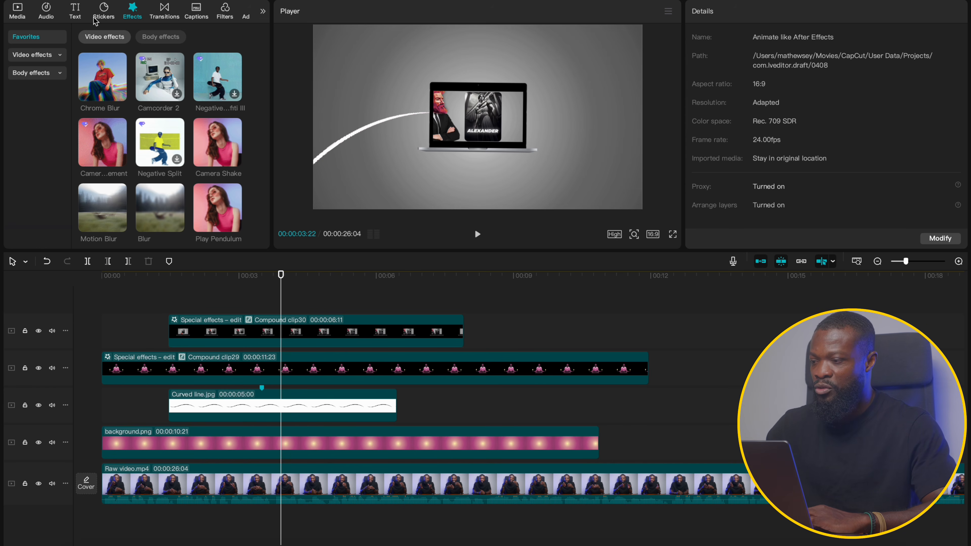
click(75, 6)
drag(102, 54, 244, 302)
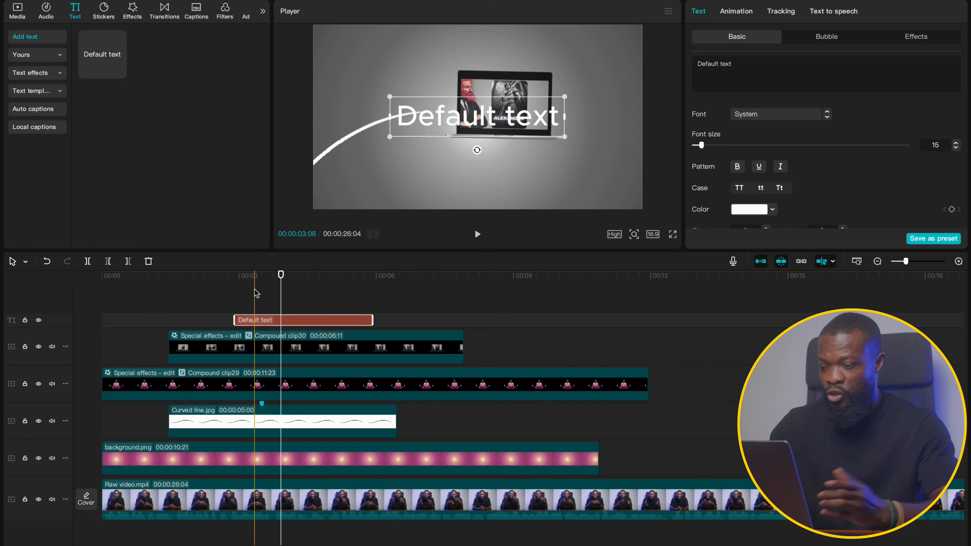
key(space)
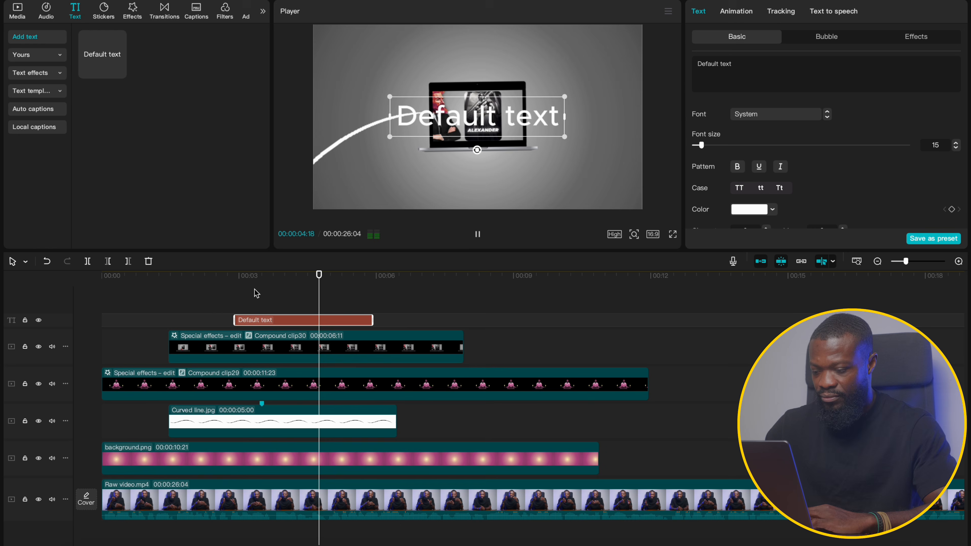
key(space)
text(Easy & Fun)
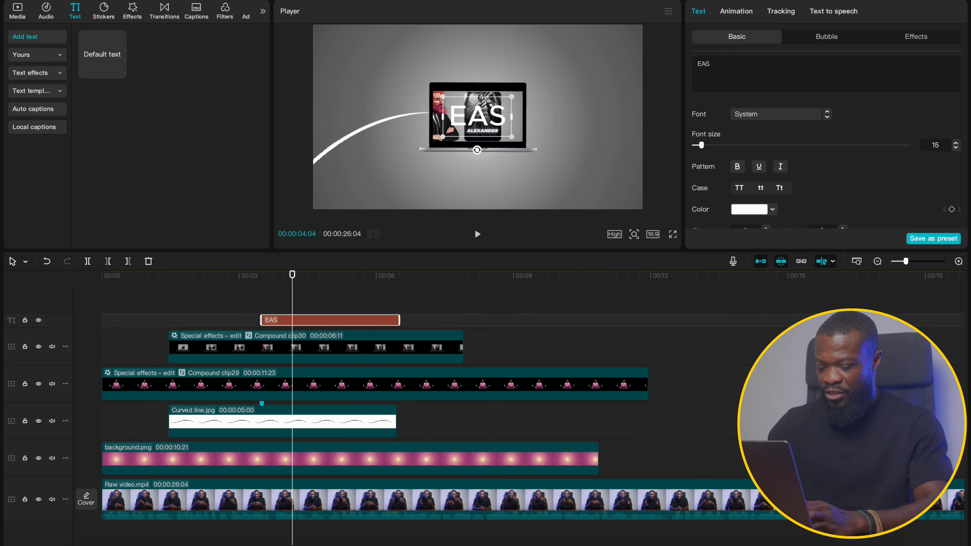
Move the "Easy & Fun" title above the laptop and set its font to Poppins-Bold.
click(522, 80)
drag(521, 122, 521, 66)
click(780, 114)
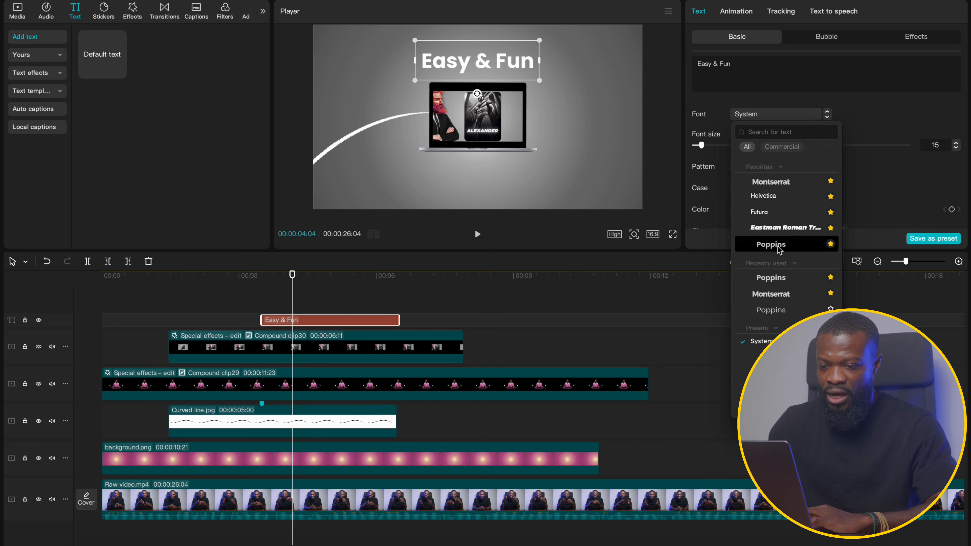
click(768, 244)
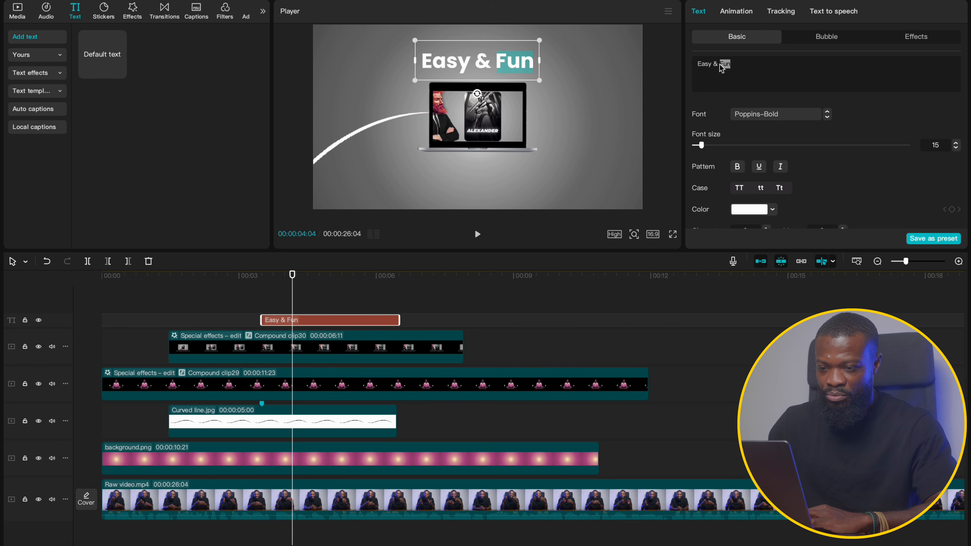
Colour only the word "Fun" in the title yellow.
scroll(781, 188, down, 1)
click(751, 183)
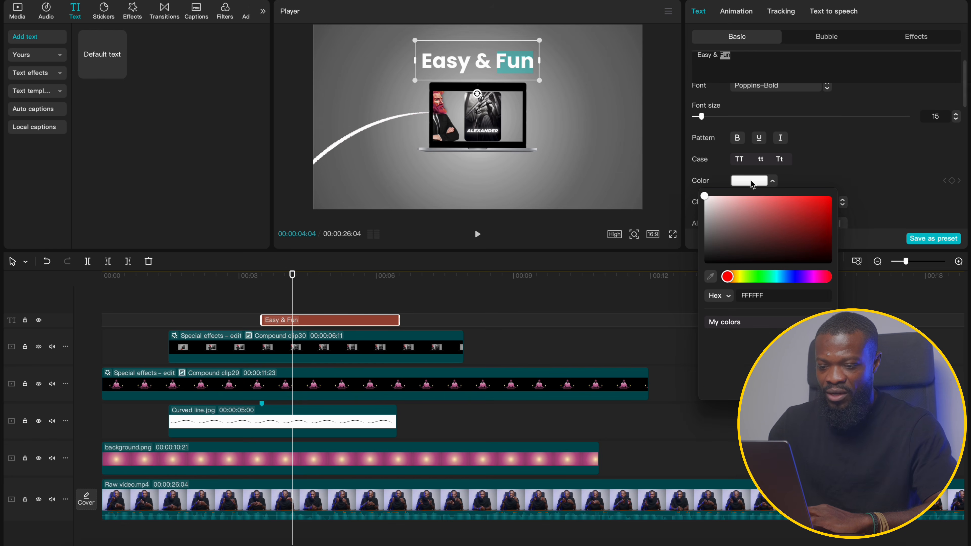
click(717, 355)
Add a black shadow to the title text with 31% opacity.
scroll(834, 185, down, 5)
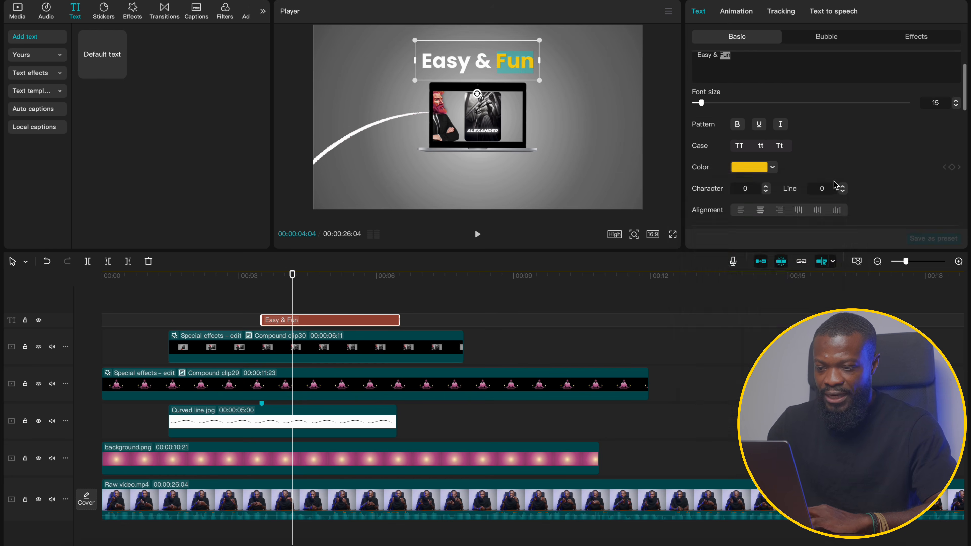
scroll(726, 180, down, 3)
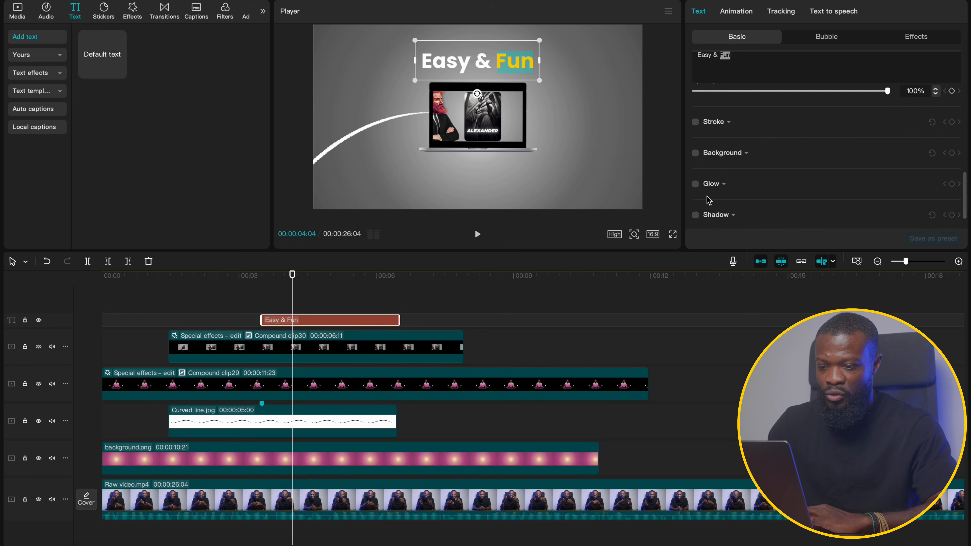
scroll(707, 194, down, 1)
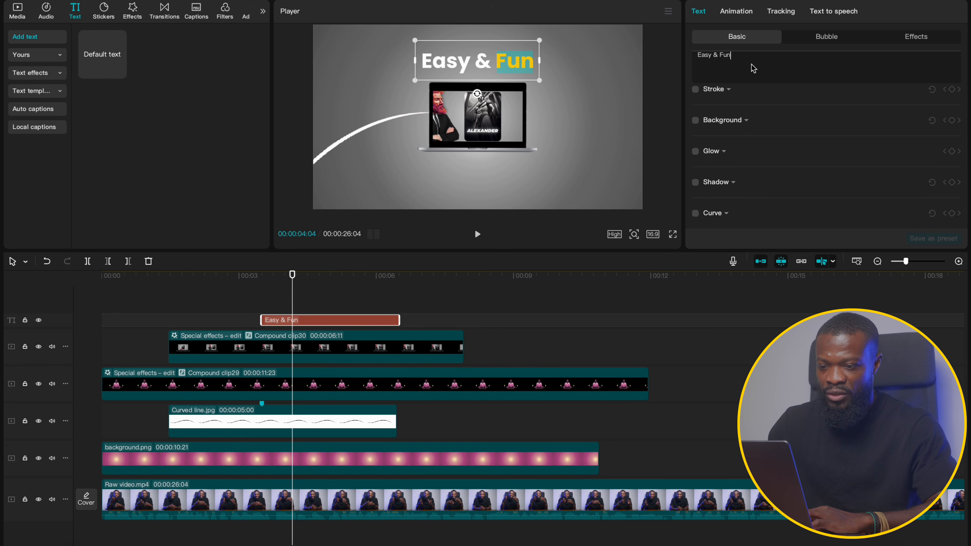
click(695, 183)
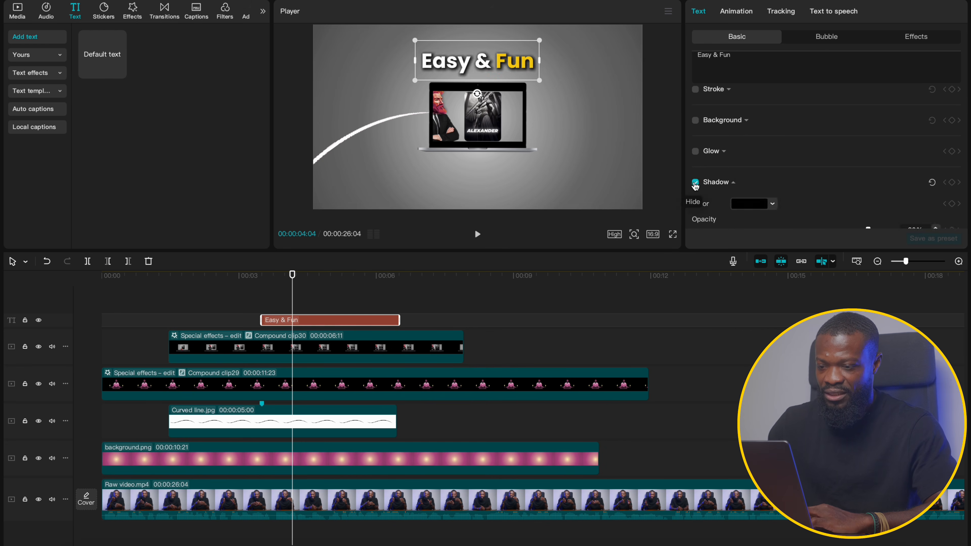
scroll(769, 180, down, 2)
click(743, 171)
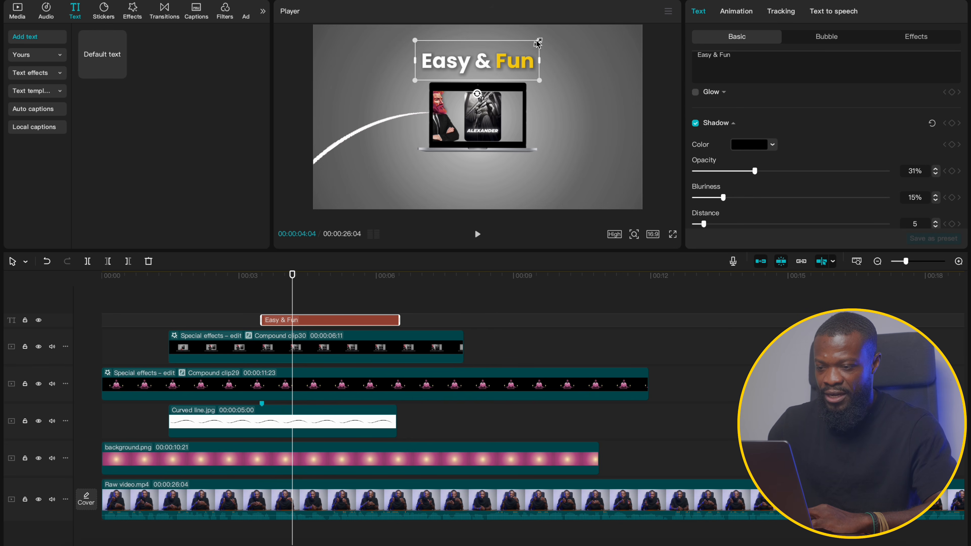
Enlarge the title above the laptop and extend its clip to the end of the laptop clip.
drag(536, 42, 578, 29)
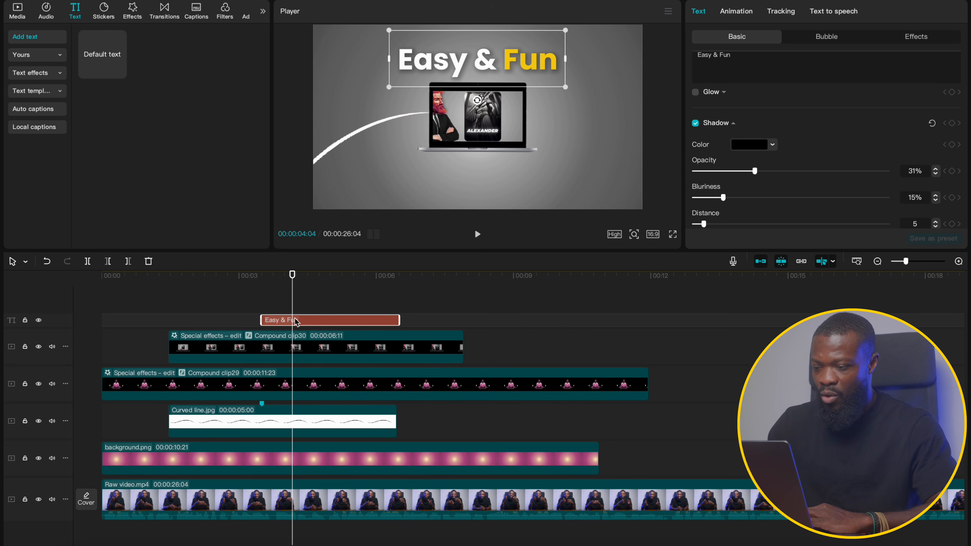
drag(399, 320, 465, 320)
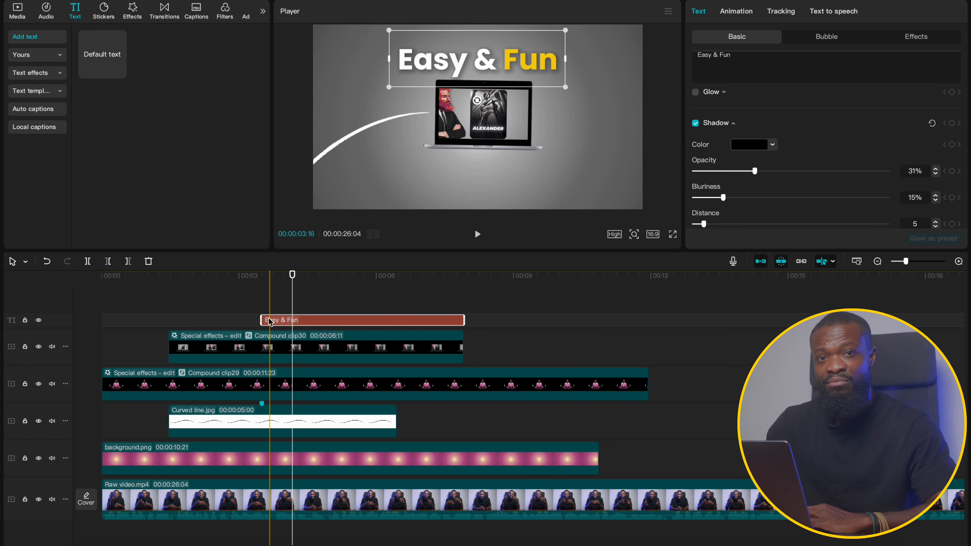
Apply the Slide Down in-animation to the title with a duration of 1.1s.
click(736, 12)
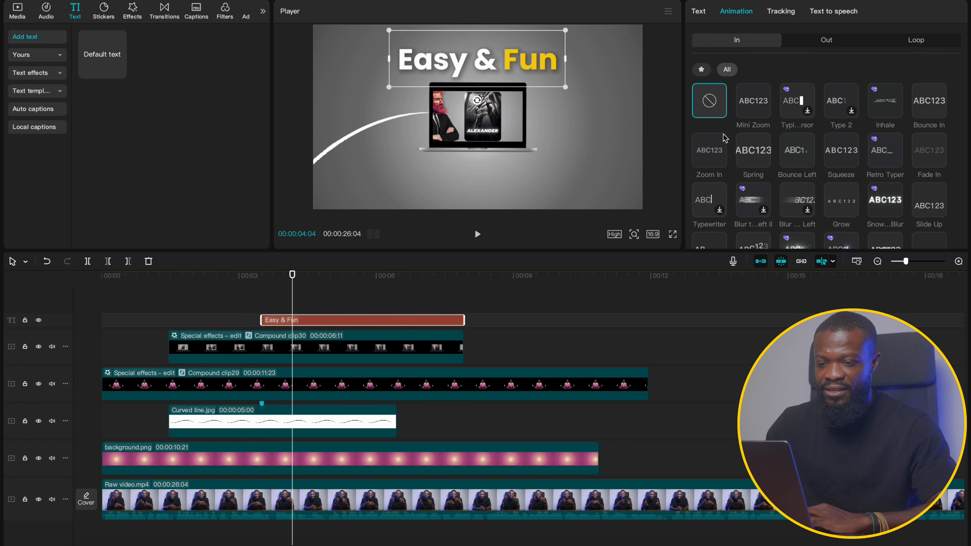
click(700, 70)
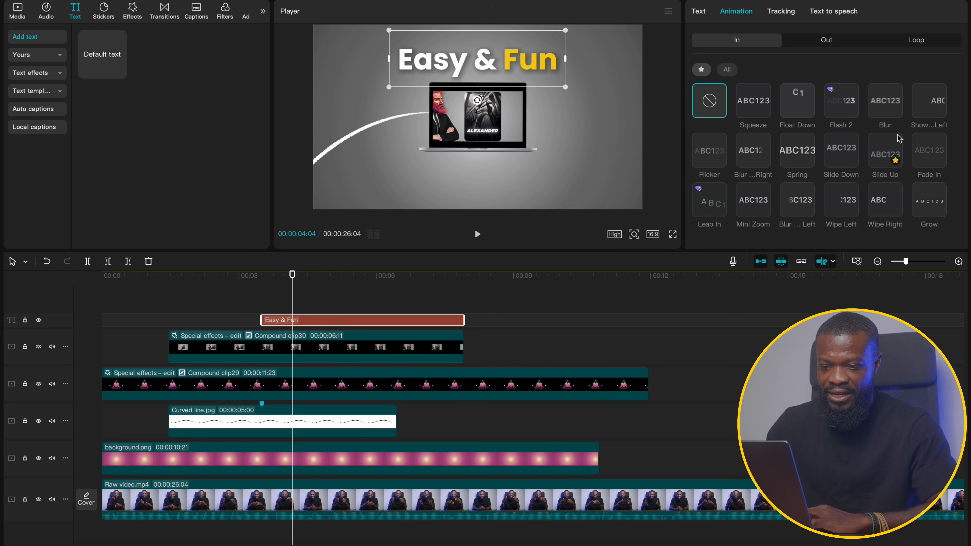
click(833, 159)
click(761, 237)
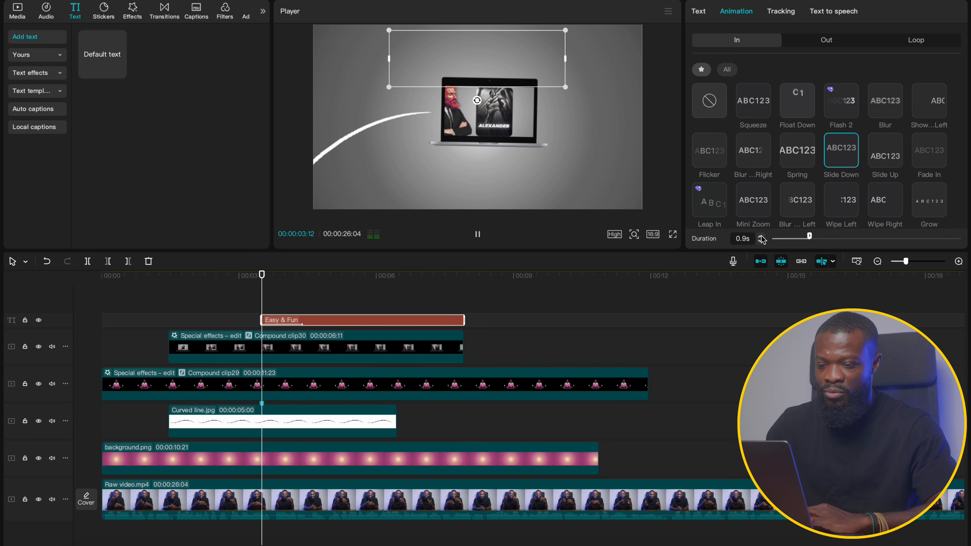
click(761, 237)
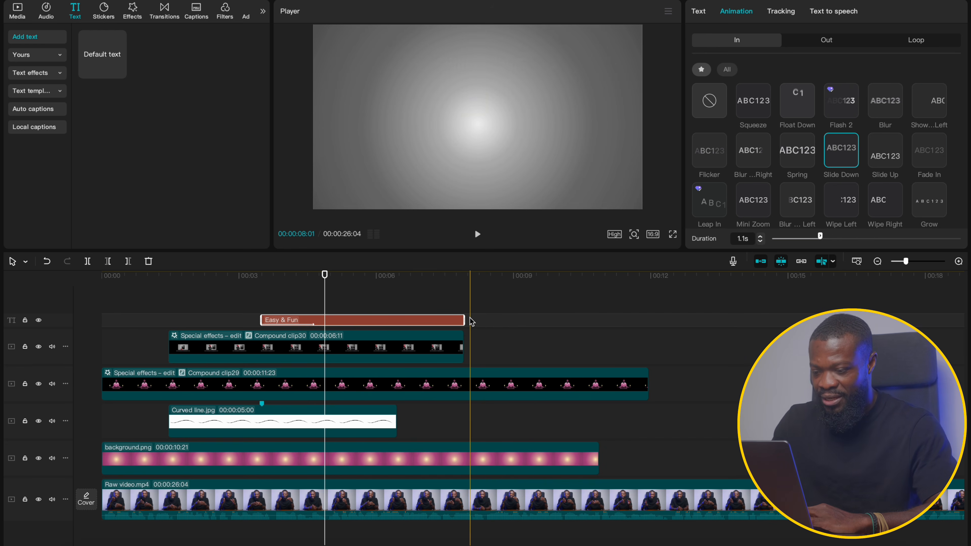
Extend the title clip to a length of 00:00:07:01 and convert it into a compound clip.
drag(465, 318, 560, 317)
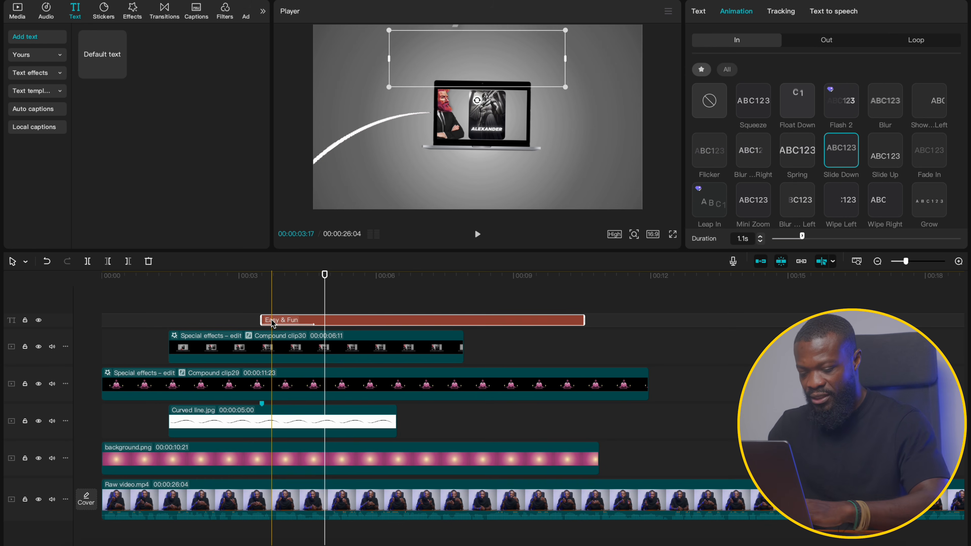
key(alt+g)
click(274, 336)
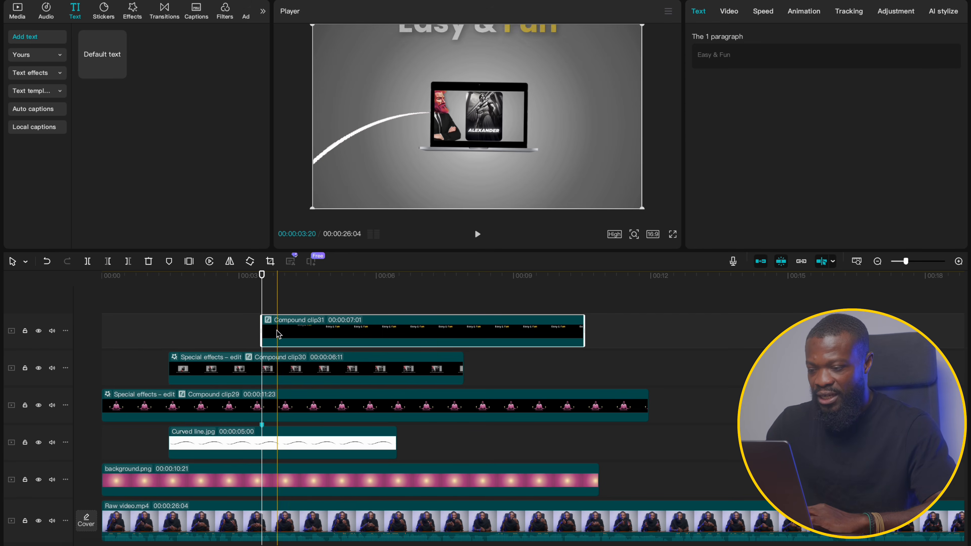
Apply the Fade In animation to the title compound clip with a duration of 0.7s.
click(801, 17)
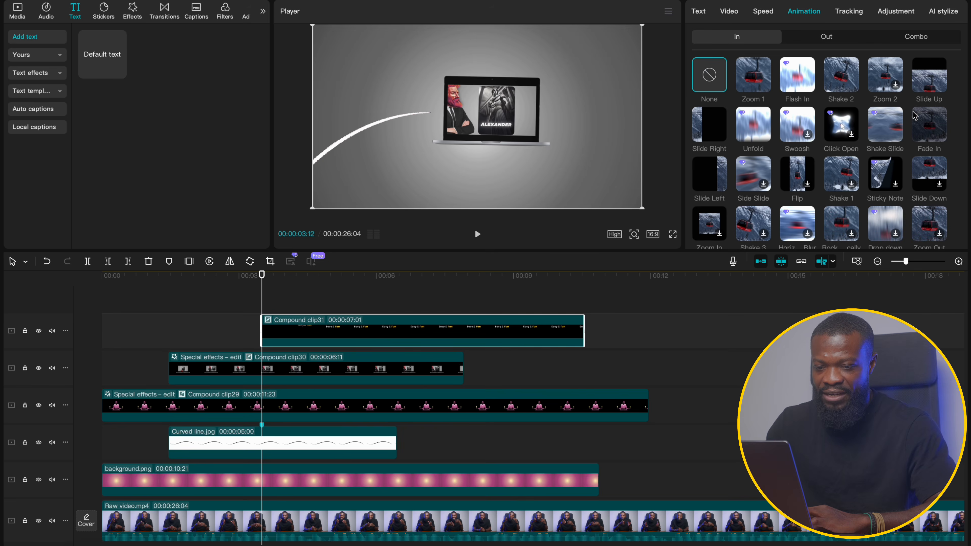
click(924, 122)
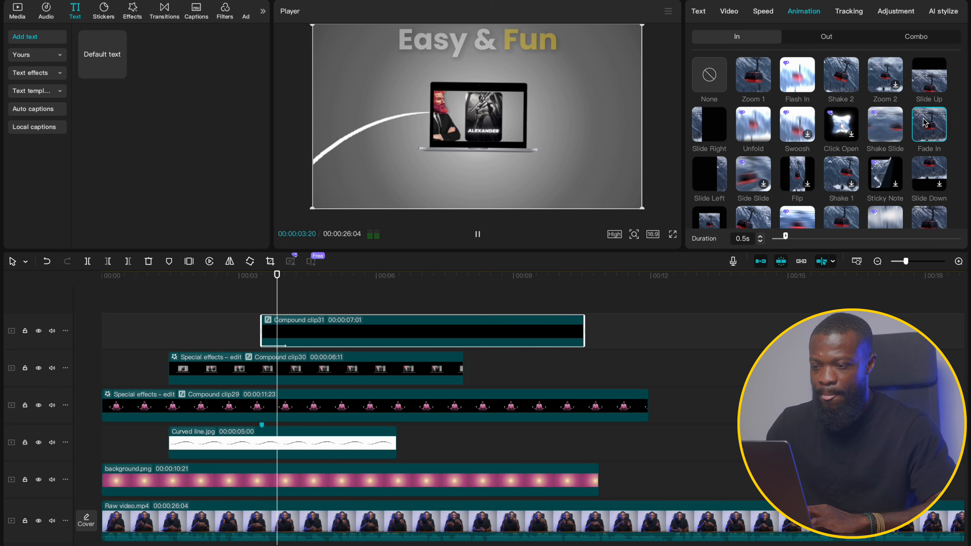
double_click(759, 237)
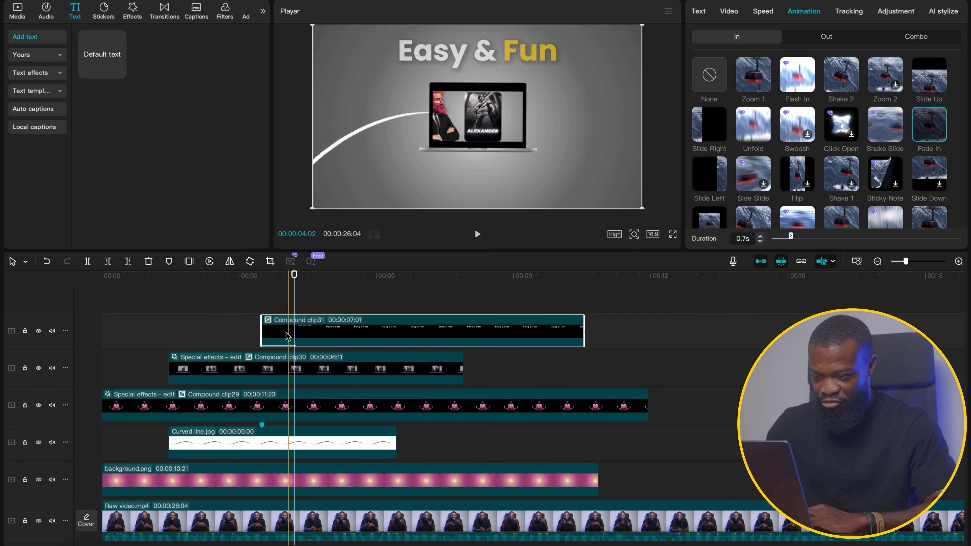
Add a Rectangle mask to the title compound clip and position it at X -599, Y 540 around the word "Easy".
click(728, 12)
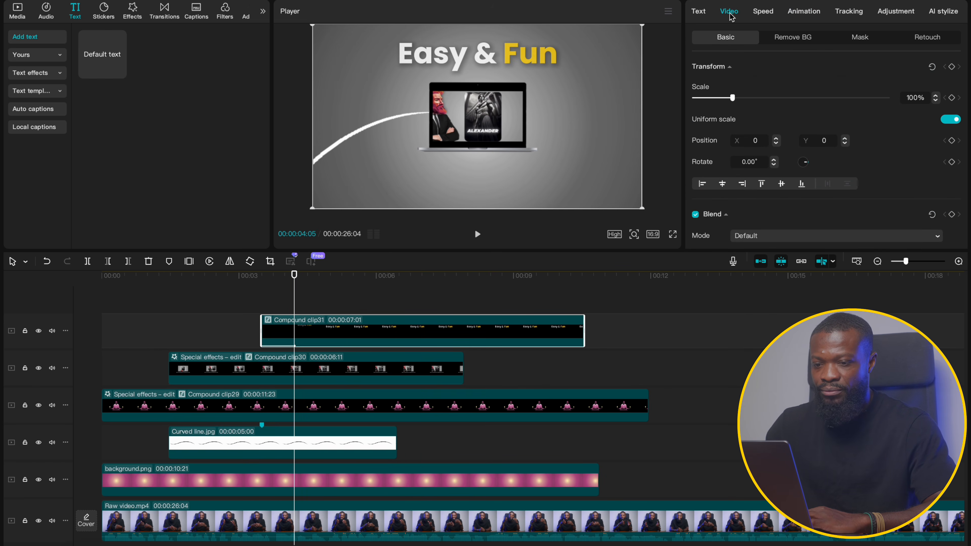
click(860, 37)
click(841, 116)
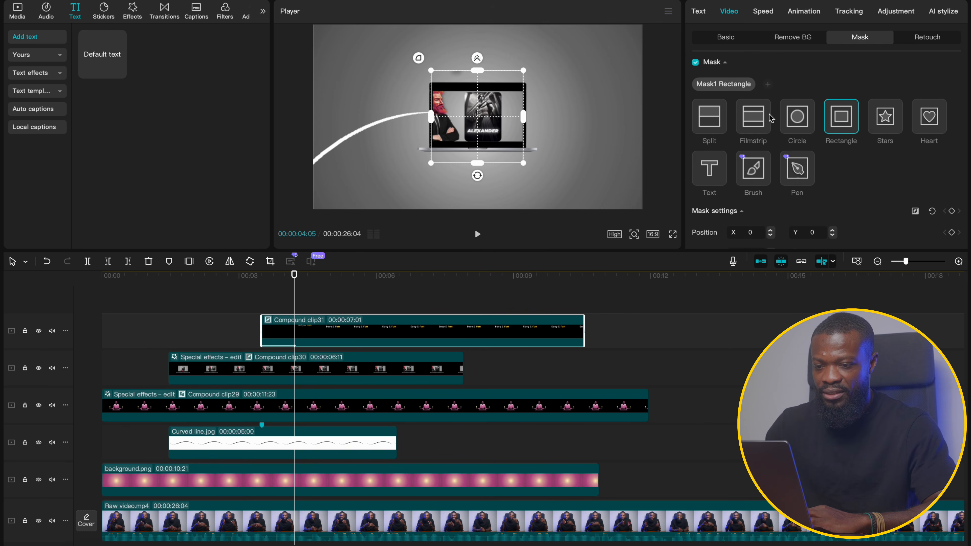
drag(482, 102, 473, 70)
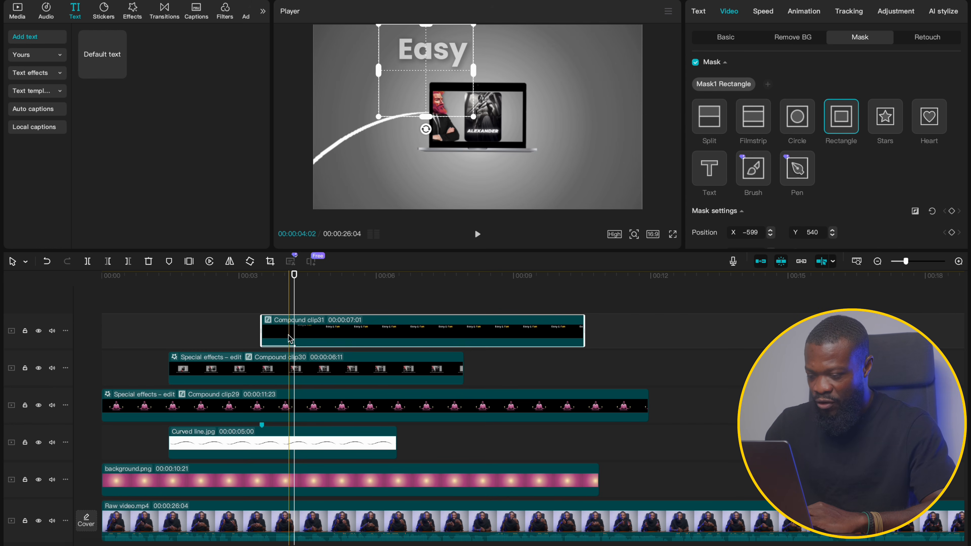
Duplicate the masked title clip onto a new track above, starting about four frames after the original.
drag(289, 336, 295, 306)
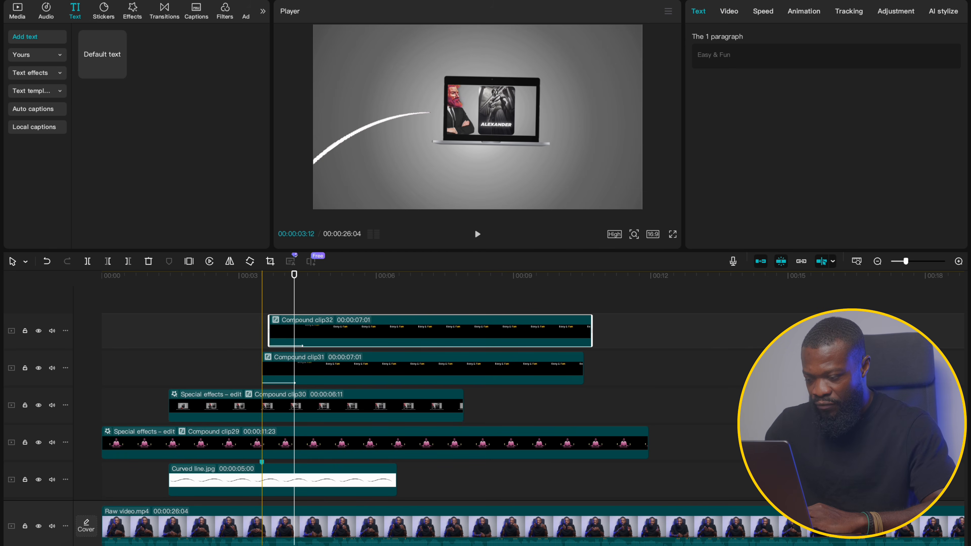
click(267, 309)
click(285, 329)
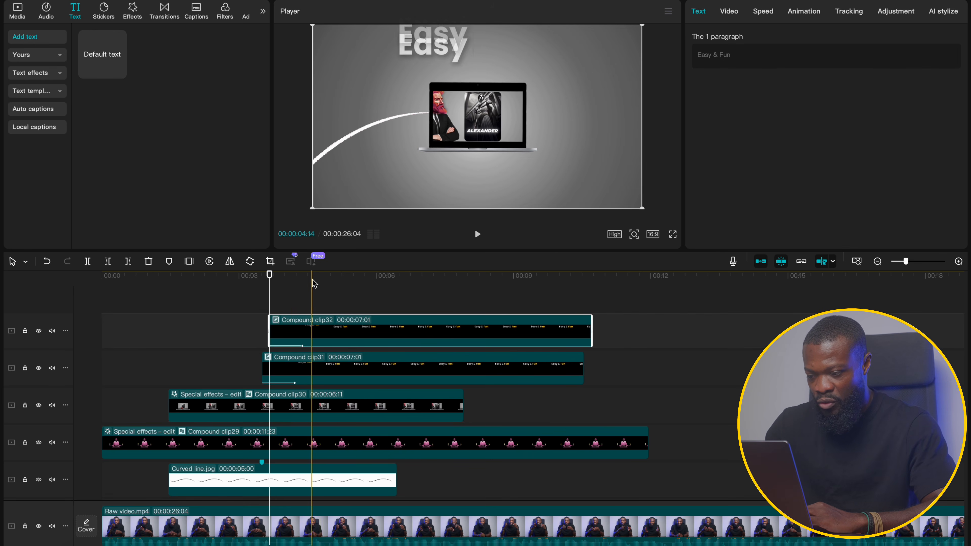
Narrow the duplicate's rectangle mask and move it to X 99, Y 540 so it covers only the "&".
click(320, 283)
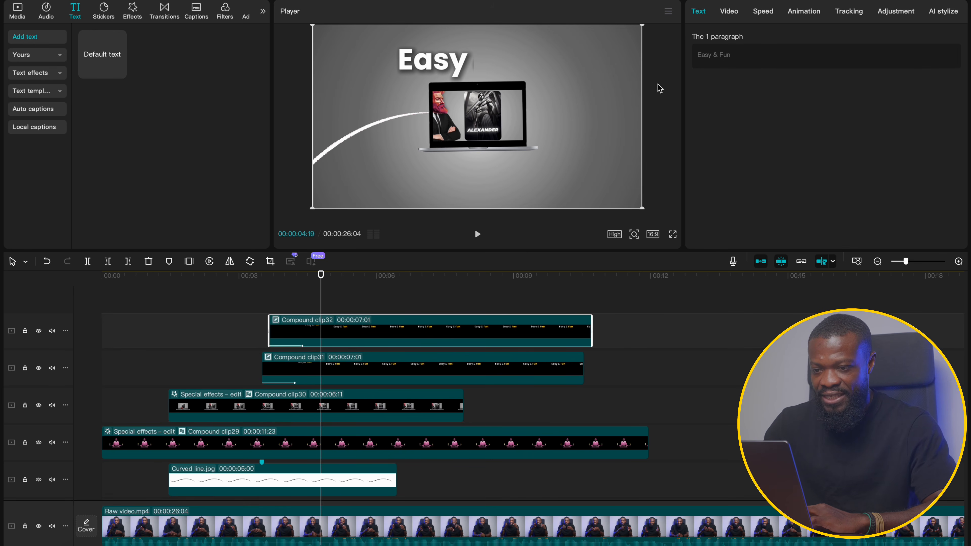
click(728, 11)
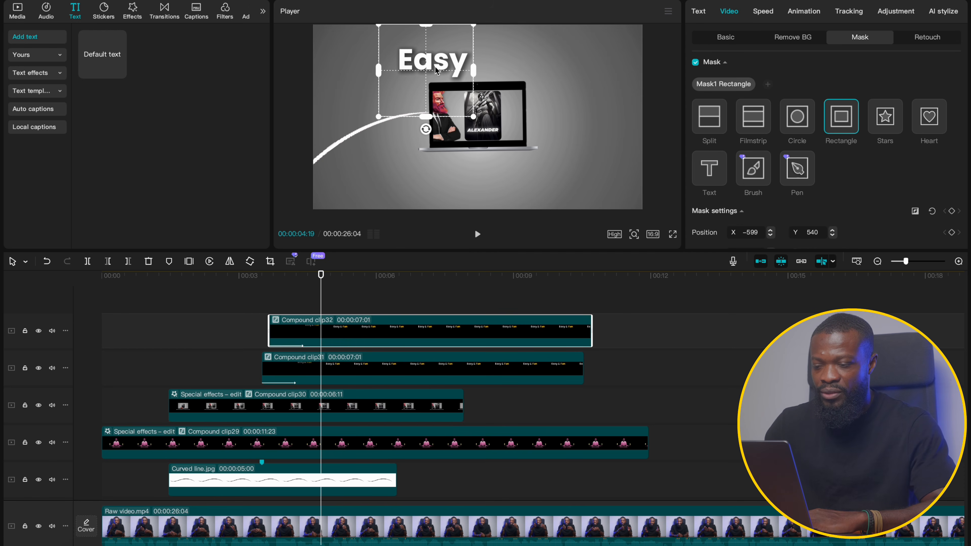
drag(461, 63, 489, 58)
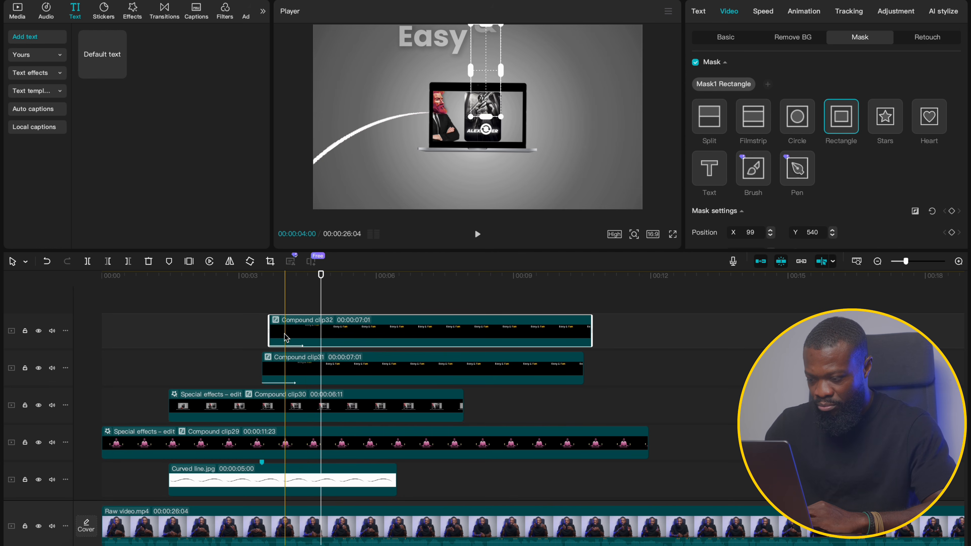
Duplicate the "&" clip onto another track about four frames later and fit its mask around "Fun" at X 659, Y 540.
mouse_move(285, 336)
mouse_down()
mouse_move(298, 310)
mouse_move(294, 325)
mouse_up()
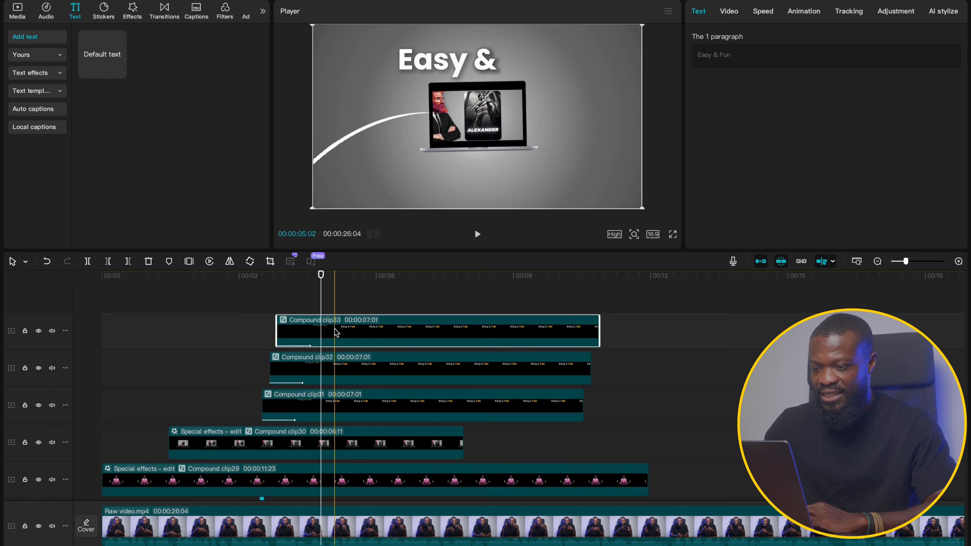
click(730, 11)
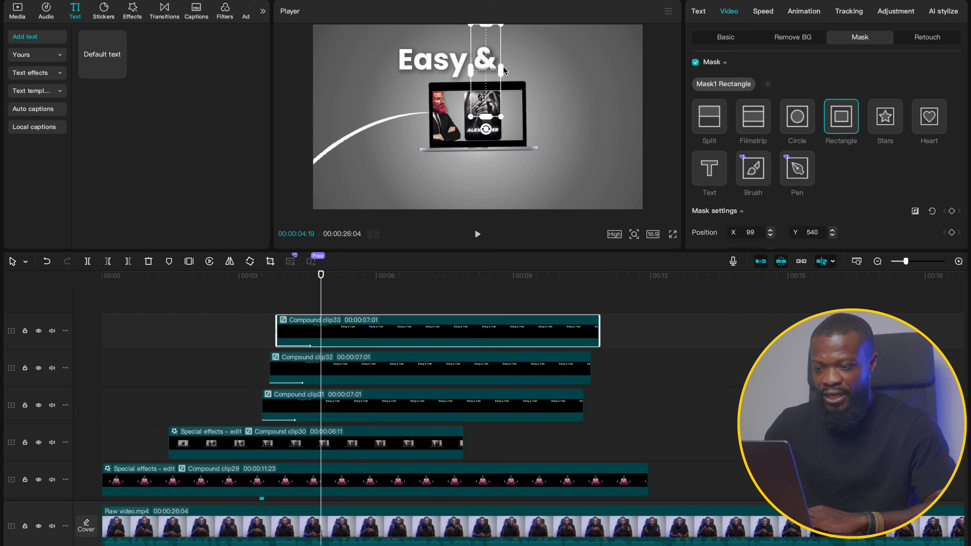
drag(504, 70, 520, 85)
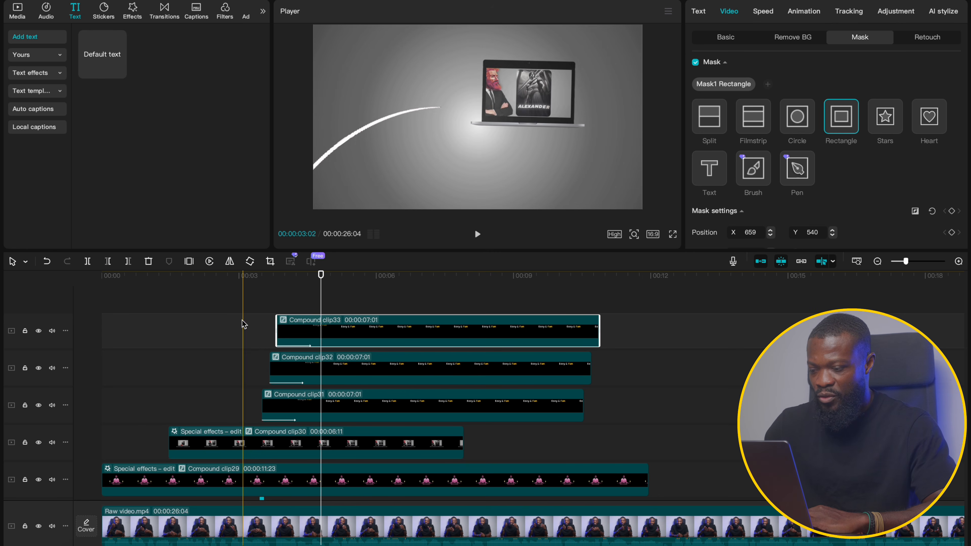
Play the timeline to preview the staggered word-by-word entrance of the title with the laptop animation.
click(240, 337)
scroll(240, 337, down, 3)
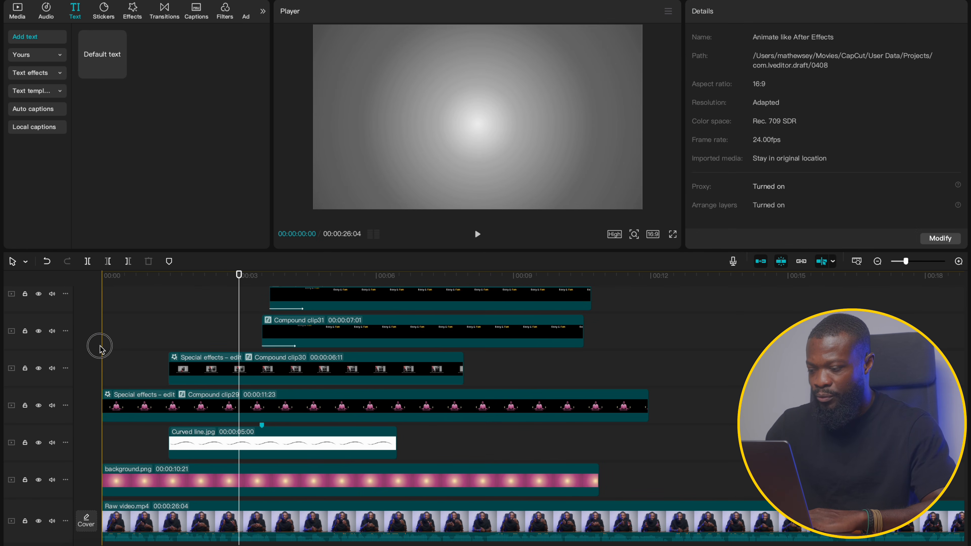
key(space)
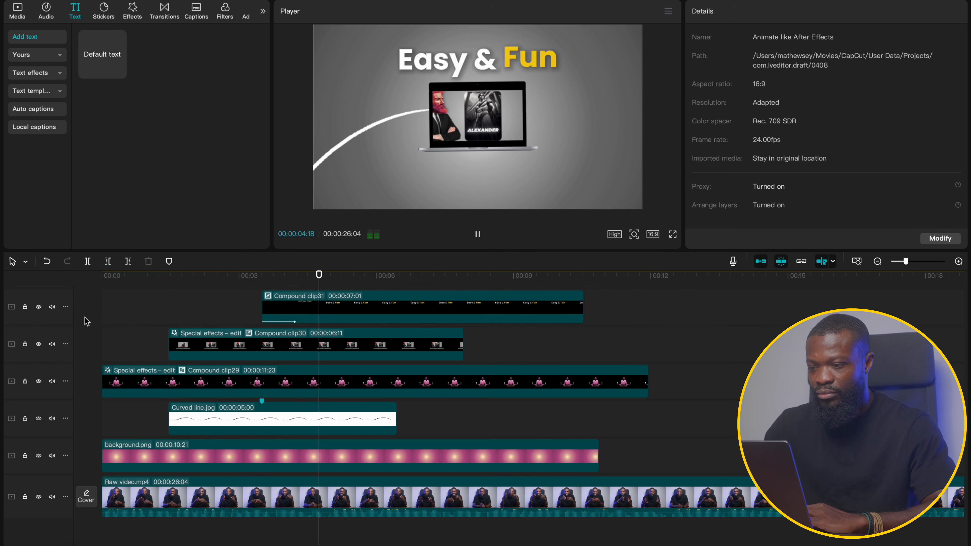
key(space)
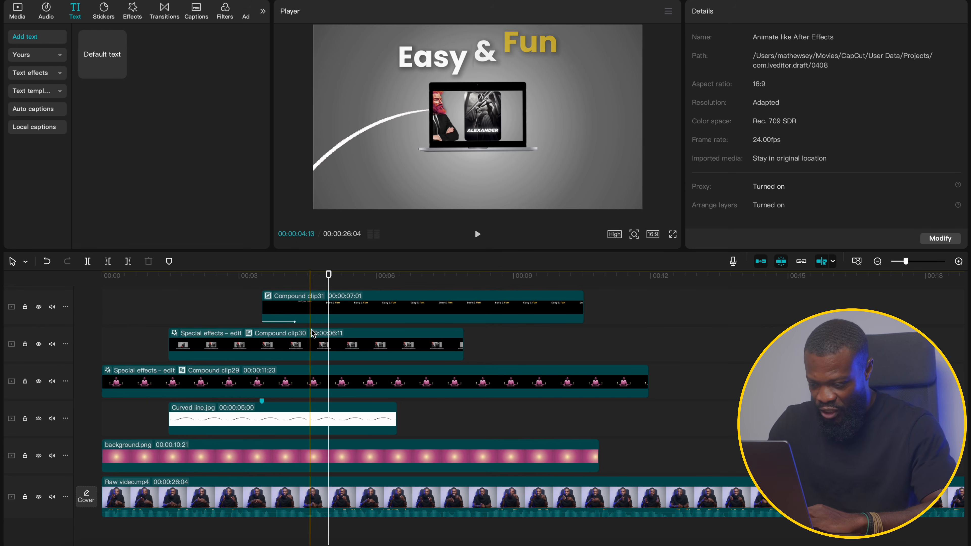
key(space)
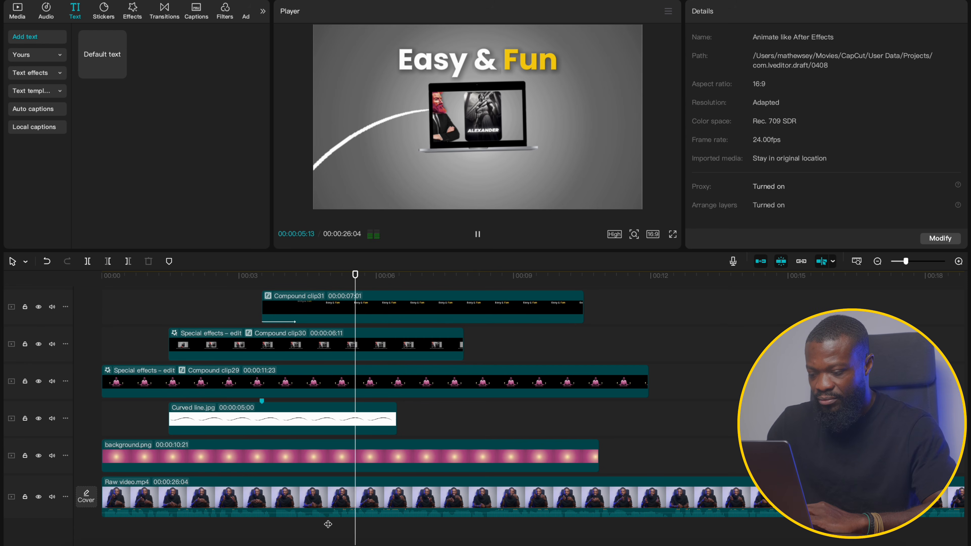
click(327, 532)
key(space)
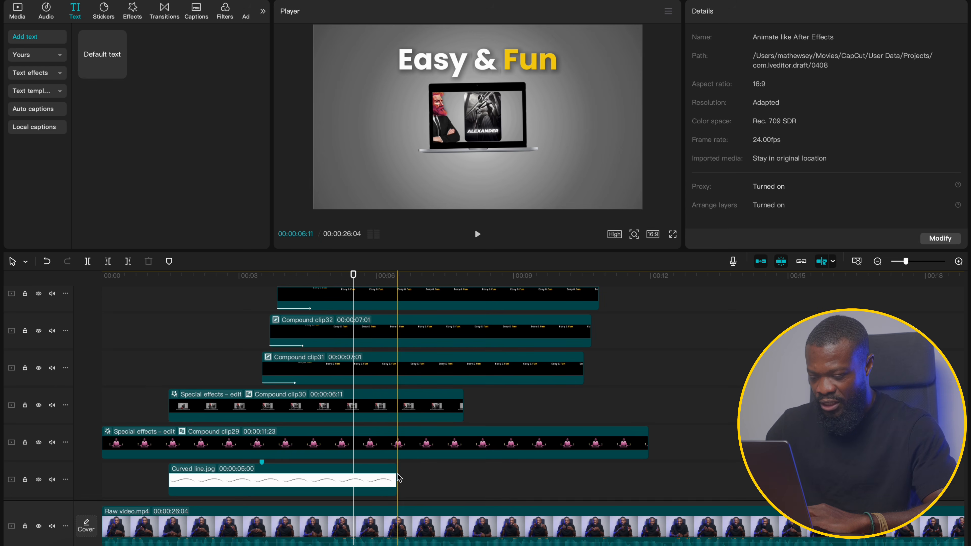
Extend the Curved line.jpg clip to 00:00:08:00 and combine all clips above Raw video.mp4 into one compound clip.
scroll(399, 478, down, 3)
drag(397, 423, 534, 422)
drag(645, 466, 314, 287)
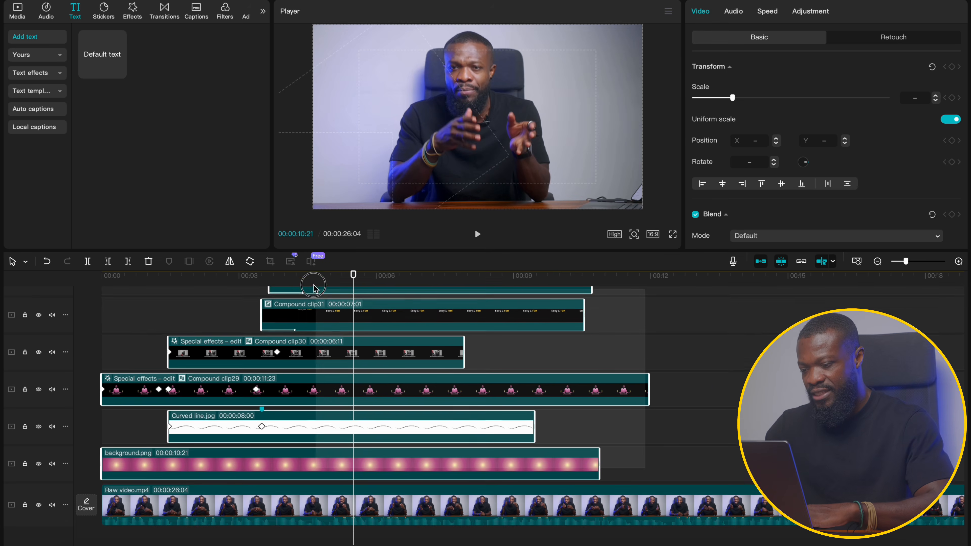
key(Delete)
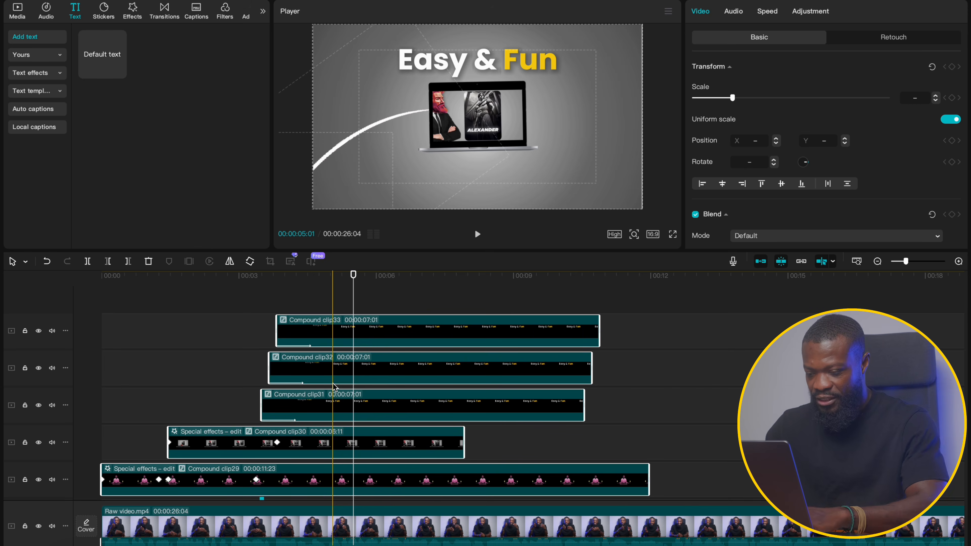
key(alt+g)
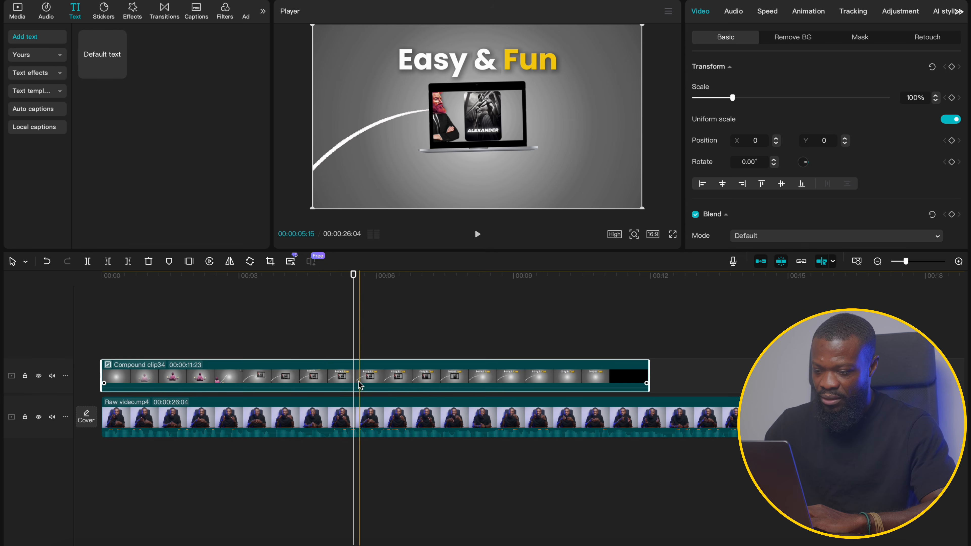
Enable Motion blur on the compound clip with Blur 36 and Blend 65, and trim the clip to 00:00:07:19.
scroll(737, 190, down, 10)
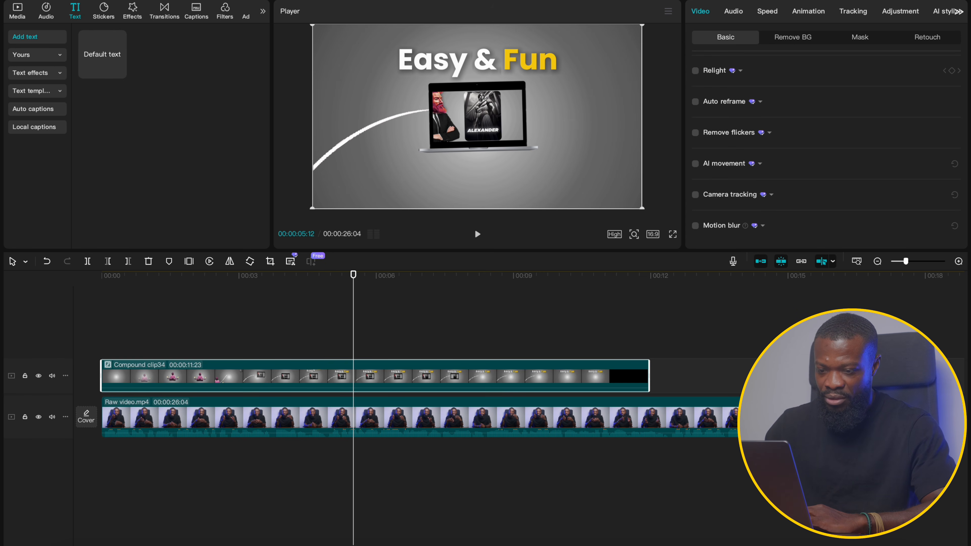
click(695, 225)
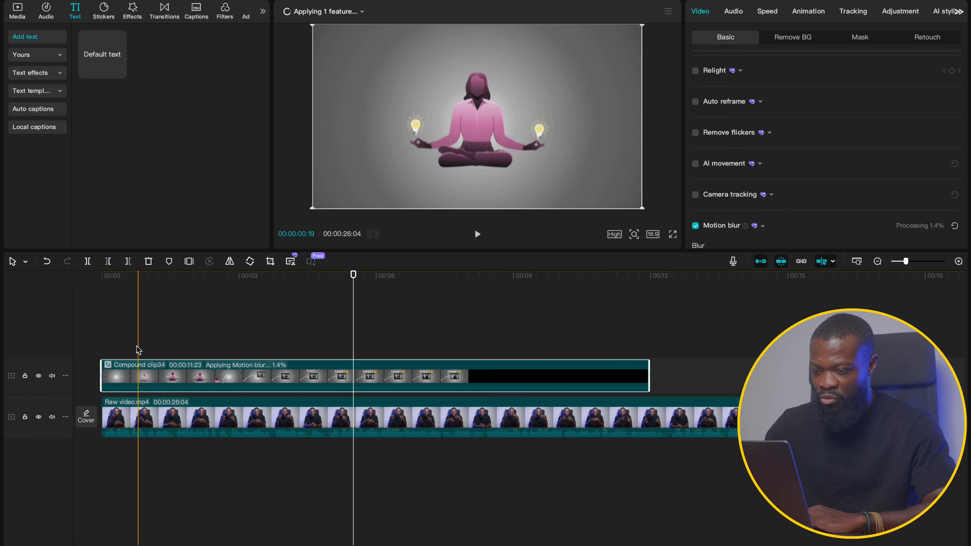
scroll(716, 151, down, 3)
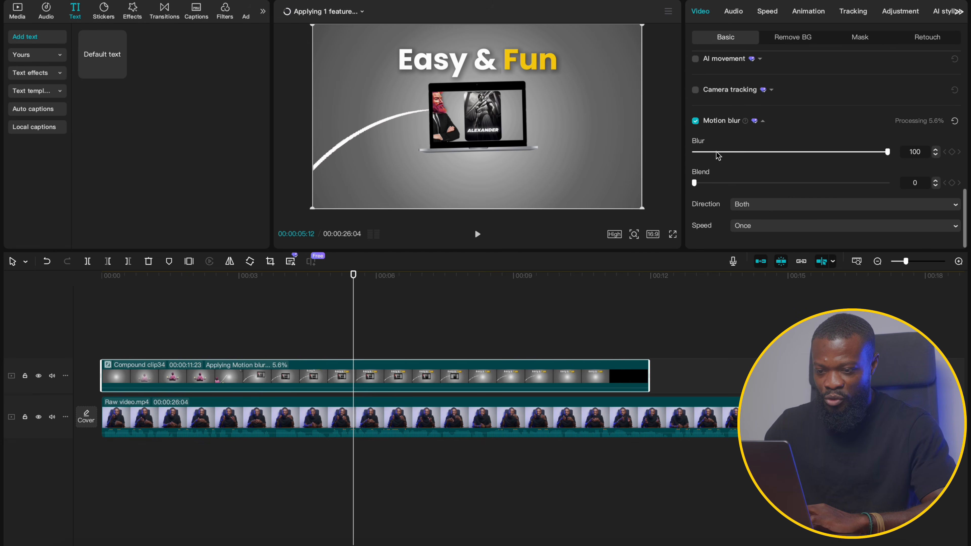
drag(755, 152, 764, 153)
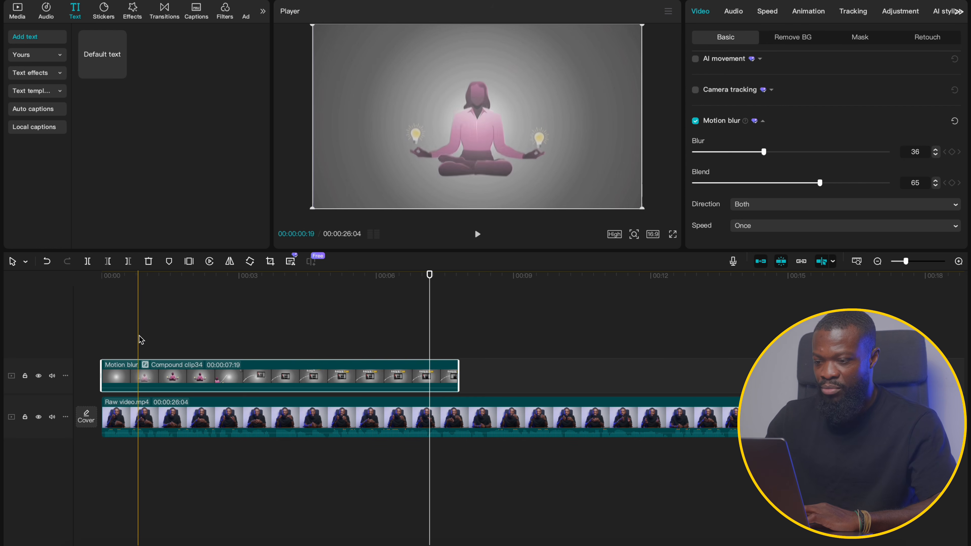
Preview the motion-blurred compound clip during the character's exit and through the laptop and title section.
click(209, 332)
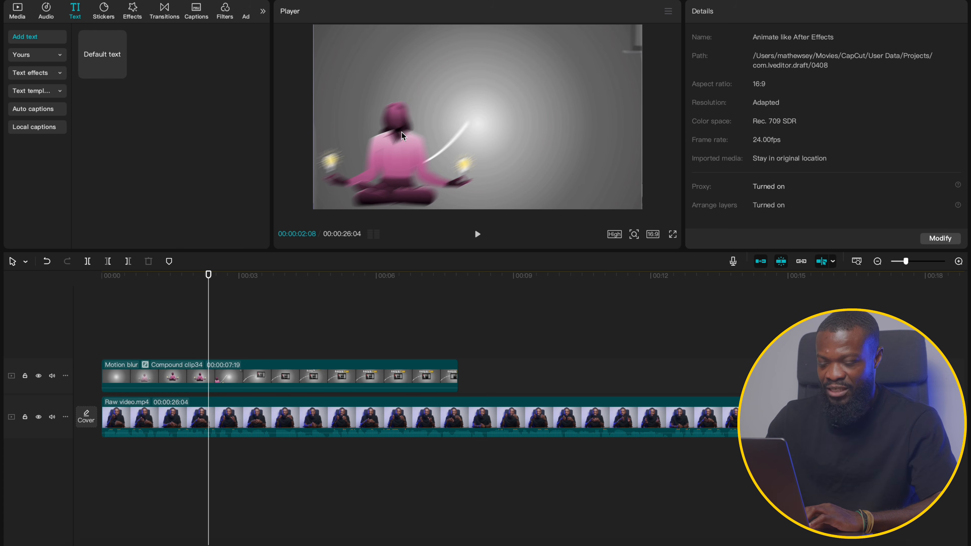
click(325, 355)
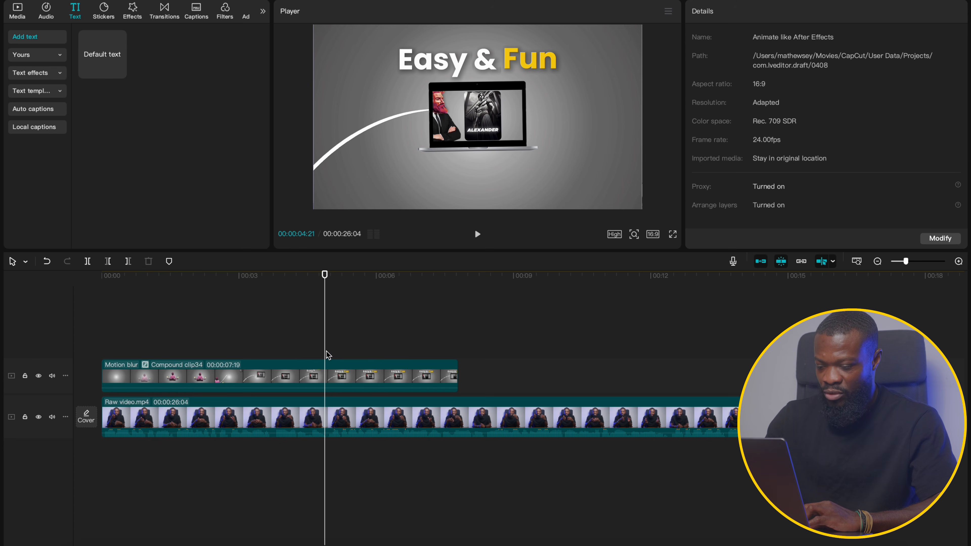
key(space)
key(space)
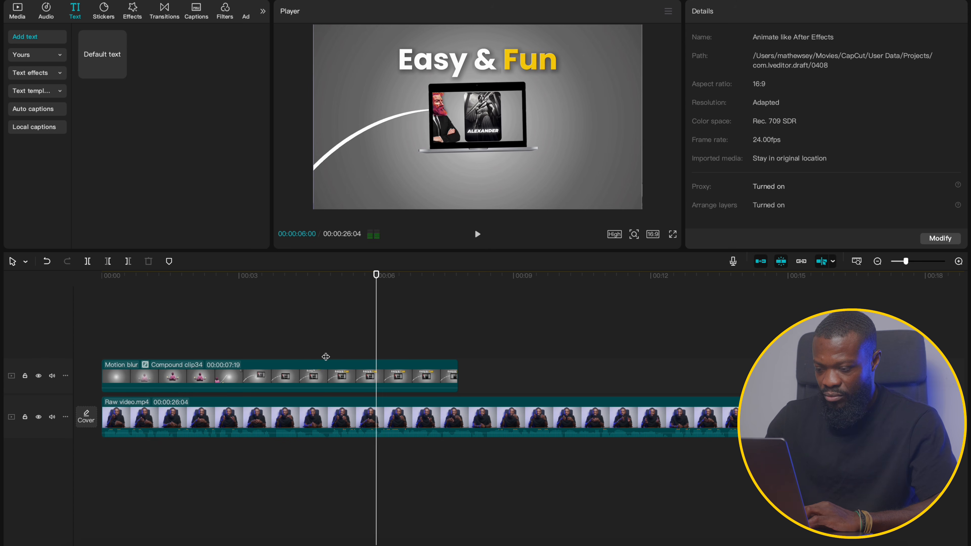
Add Transform and Blend keyframes to the compound clip at 00:00:04:22.
click(327, 381)
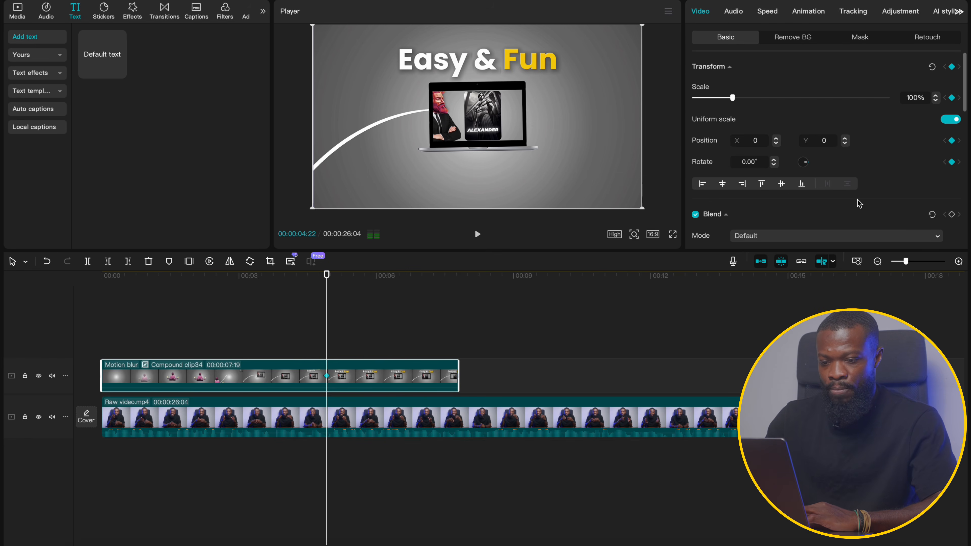
scroll(859, 203, down, 2)
click(951, 154)
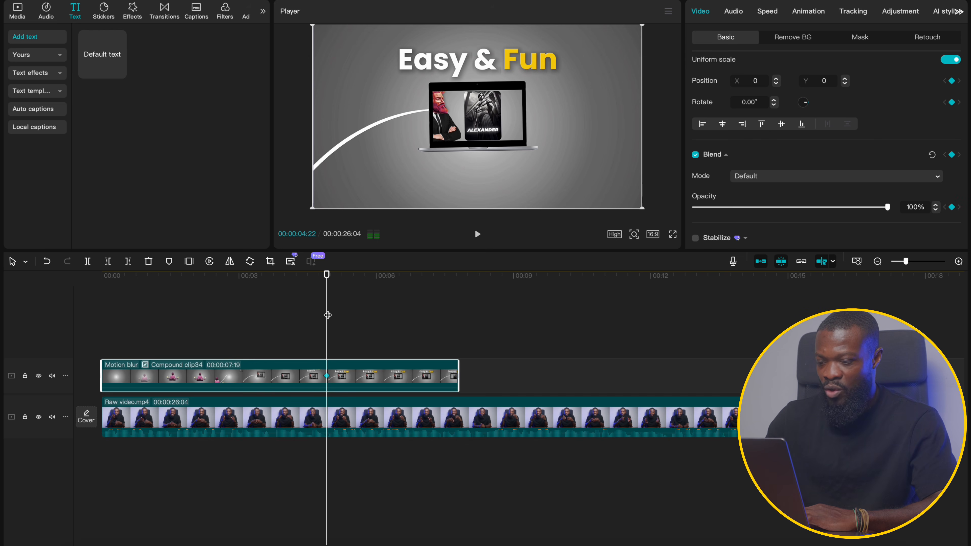
Play the section following the compound clip's first keyframe to judge the timing, and return to that keyframe.
key(shift+Right)
key(shift+Right)
key(shift+Right)
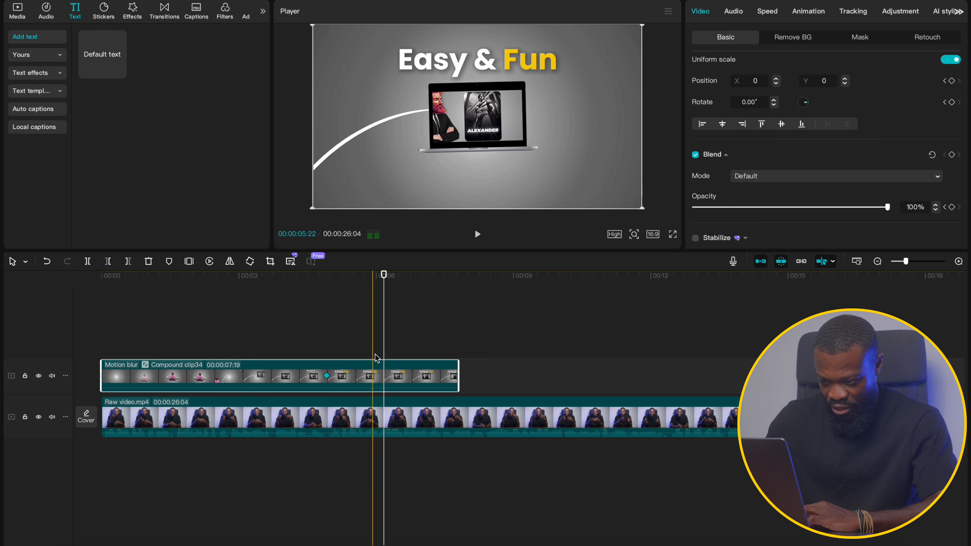
key(space)
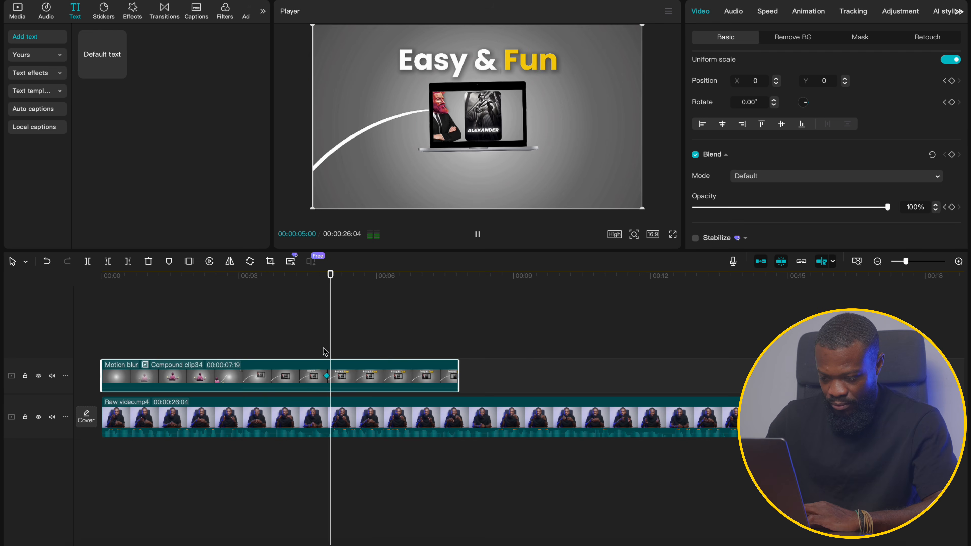
click(326, 349)
Add a second pair of Transform and Blend keyframes to the compound clip at 00:00:06:04.
click(331, 370)
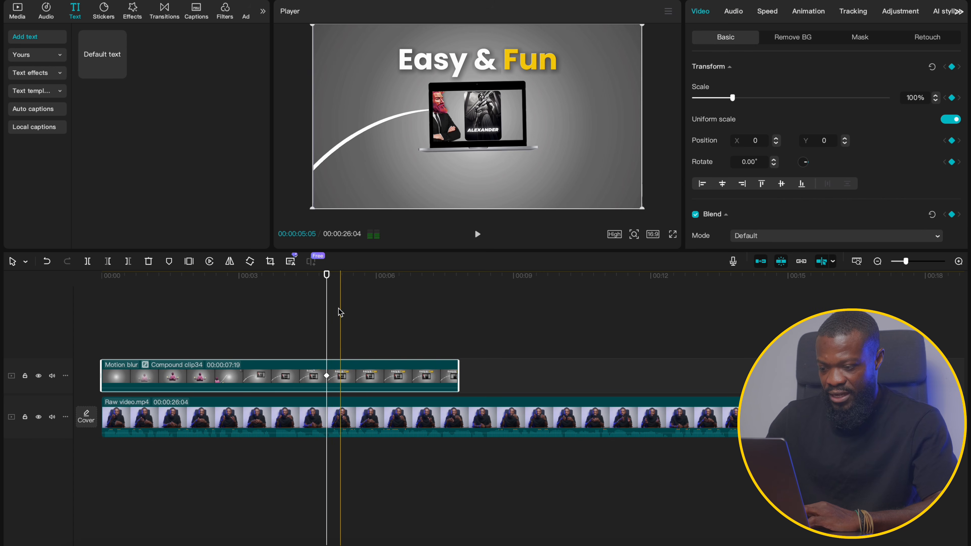
key(shift+Right)
key(shift+Right)
key(shift+Right)
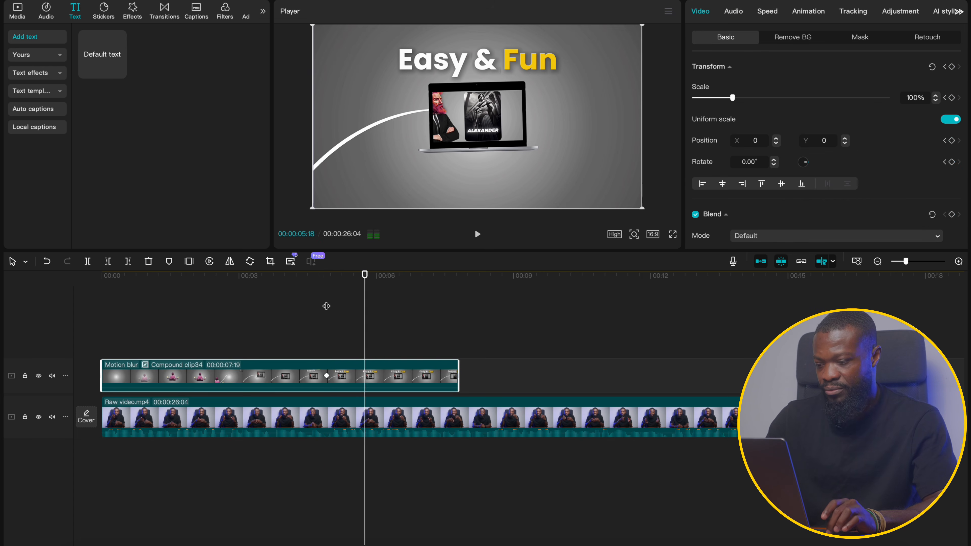
scroll(925, 171, down, 3)
scroll(932, 173, up, 2)
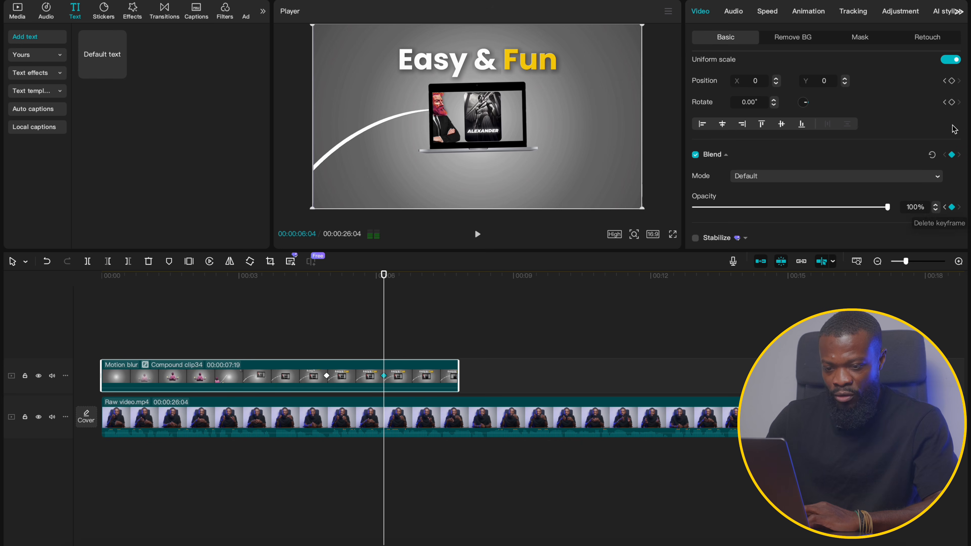
scroll(954, 129, up, 2)
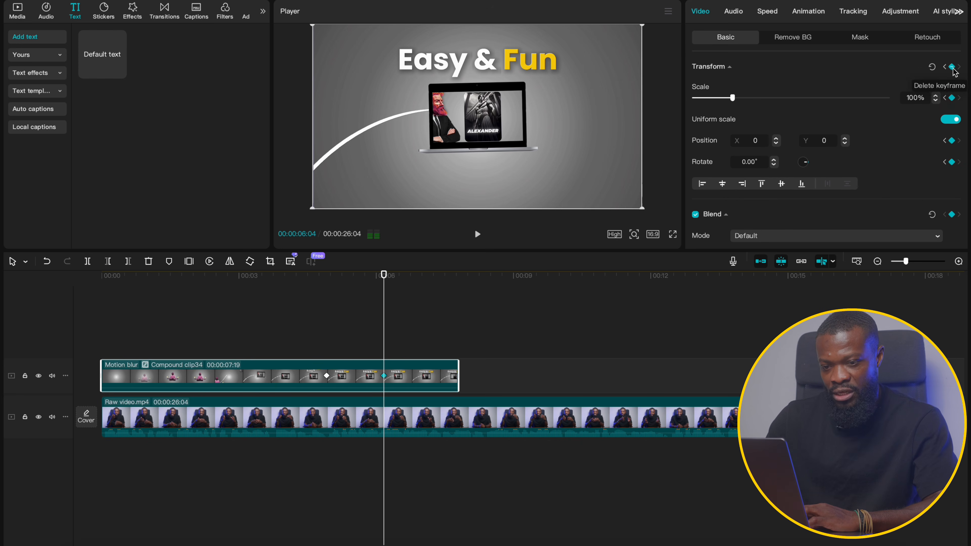
Set the compound clip's scale to 1500% and opacity to 0% at the second keyframe.
drag(732, 97, 932, 98)
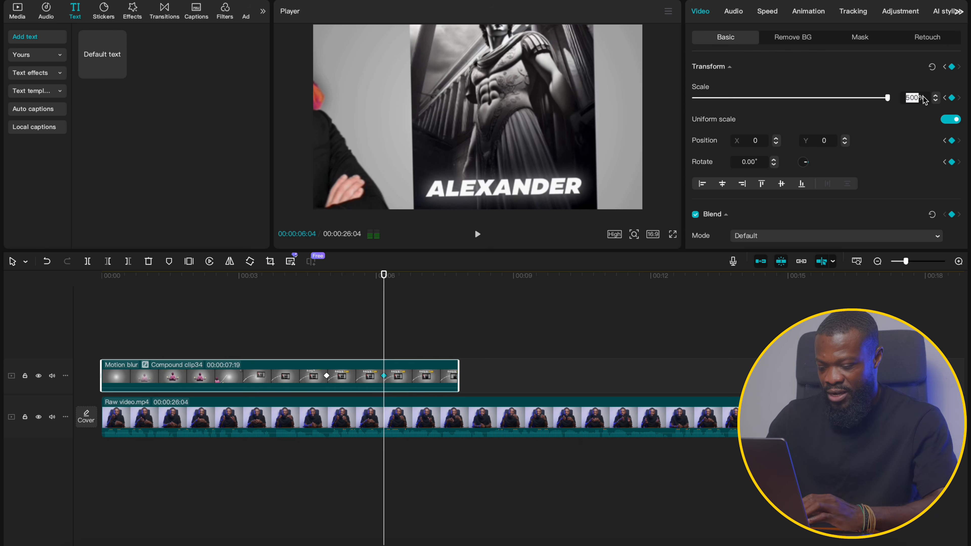
text(1)
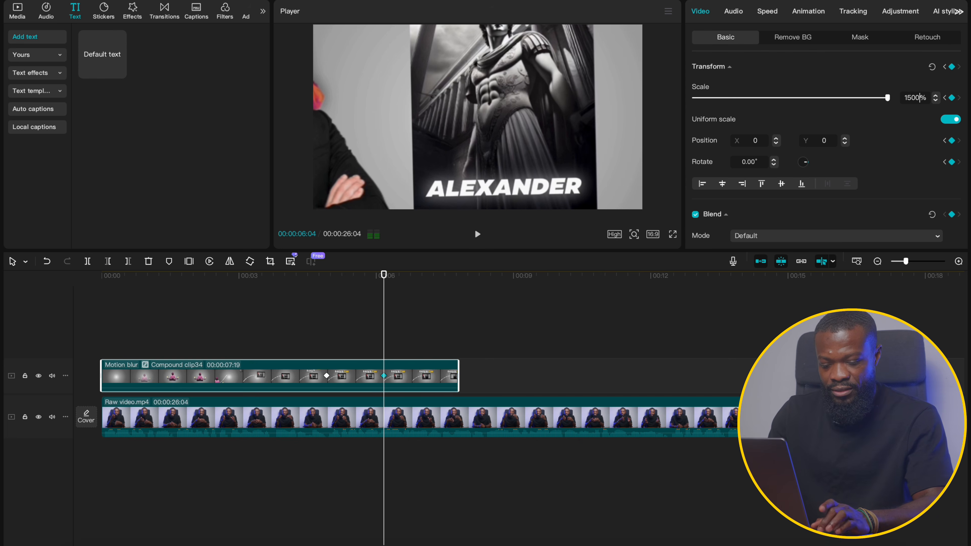
text(500)
key(Return)
scroll(803, 155, down, 5)
drag(784, 130, 686, 140)
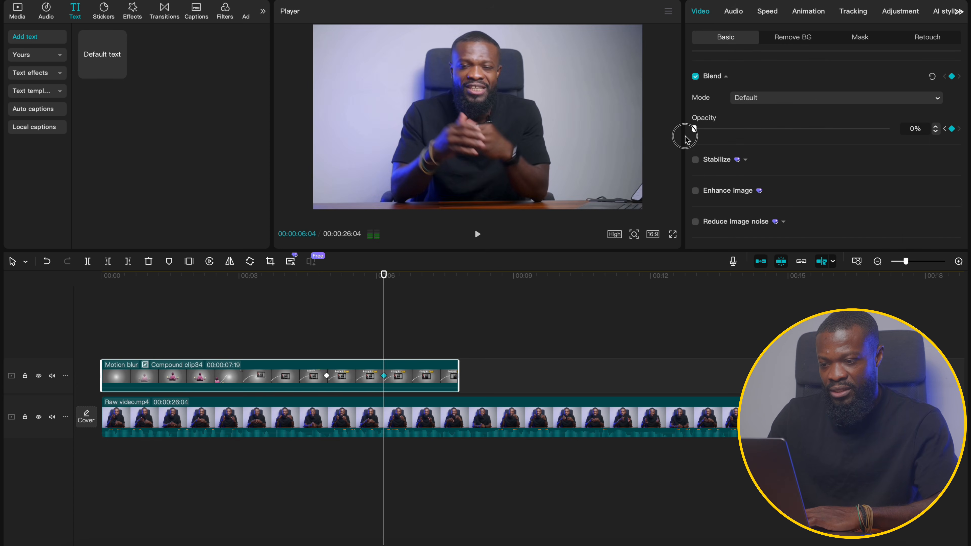
Show the compound clip's keyframe graphs and apply the Cubic Ease preset curve to its scale animation.
click(353, 373)
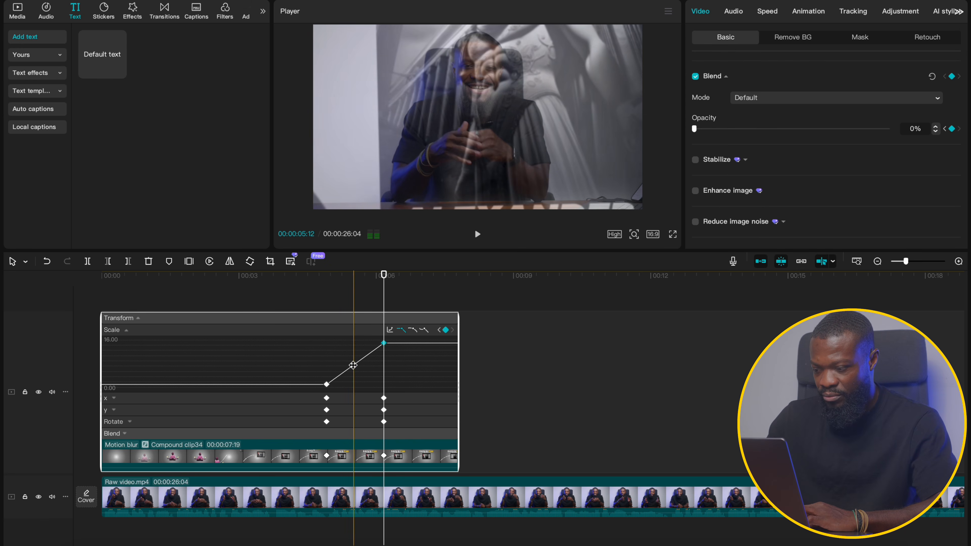
right_click(353, 365)
click(458, 440)
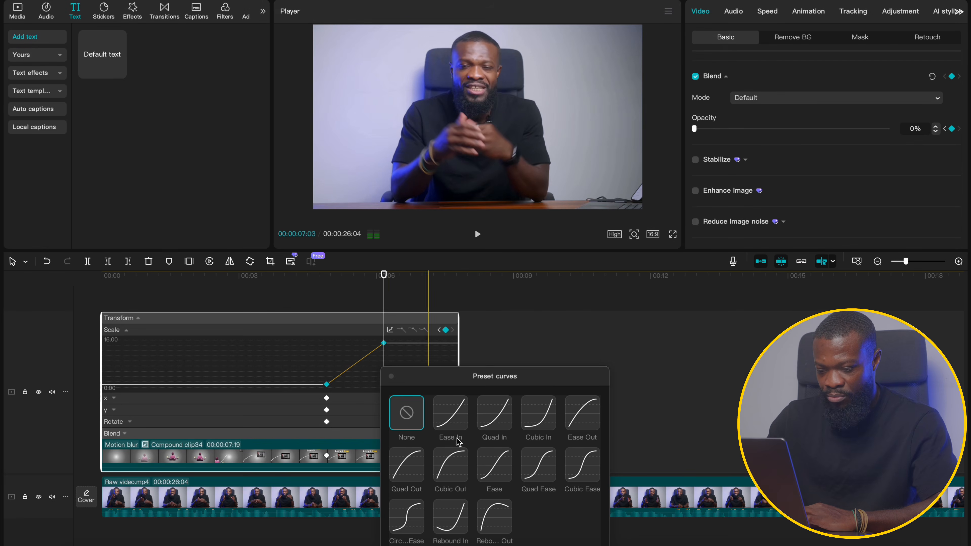
click(581, 473)
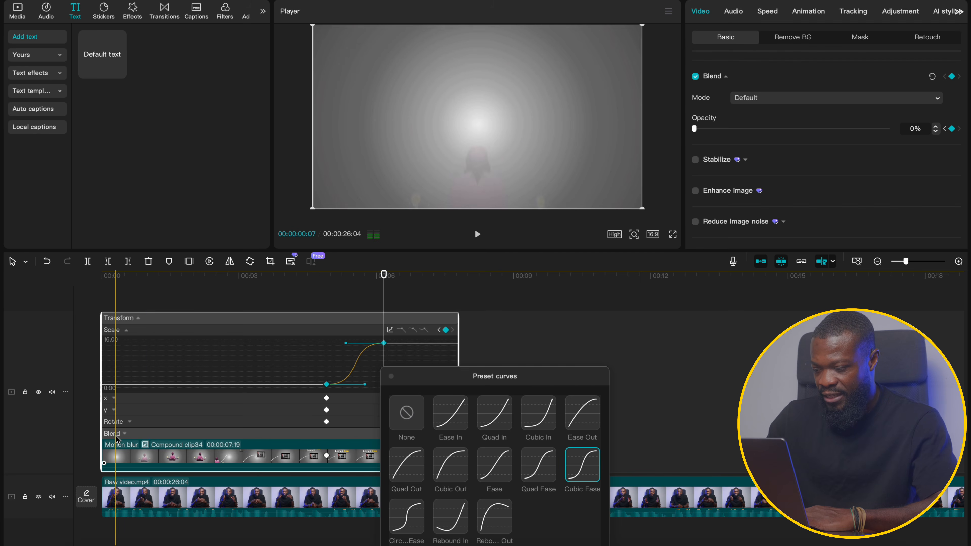
Apply the Ease preset curve to the compound clip's opacity animation and hide the keyframe graphs.
scroll(168, 417, down, 3)
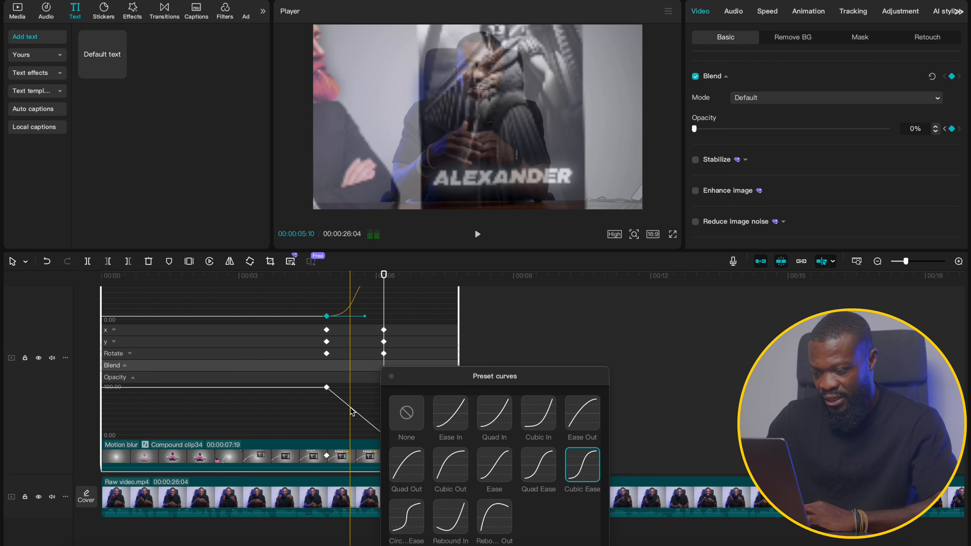
click(344, 405)
click(494, 465)
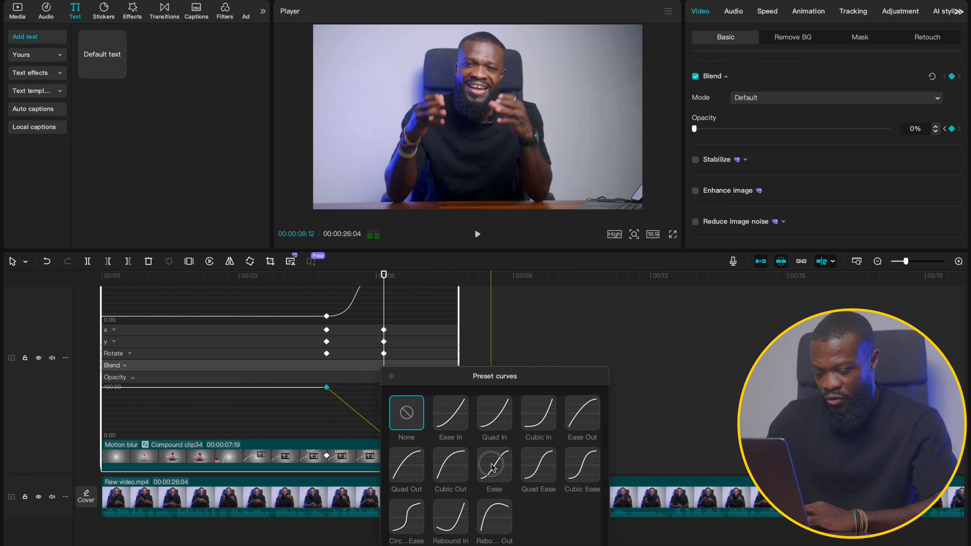
click(392, 376)
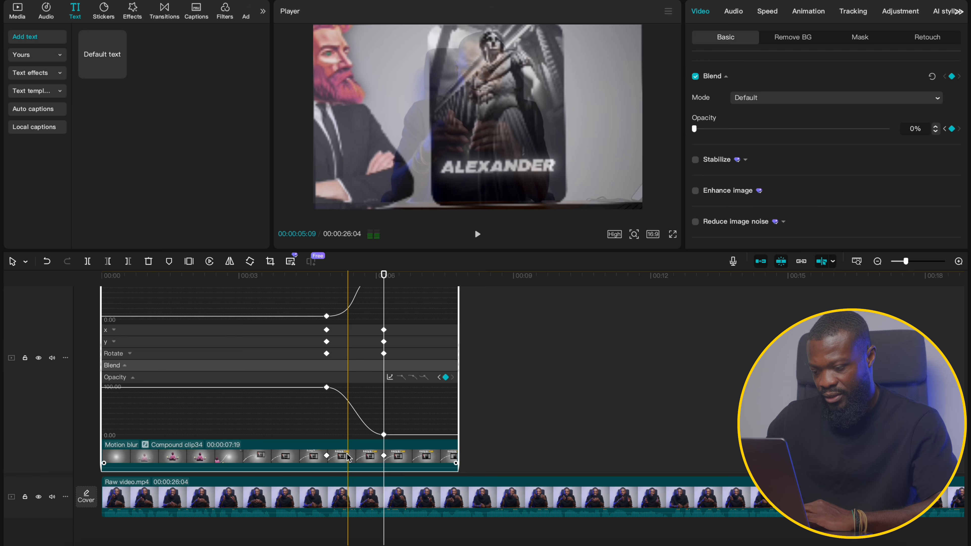
click(346, 456)
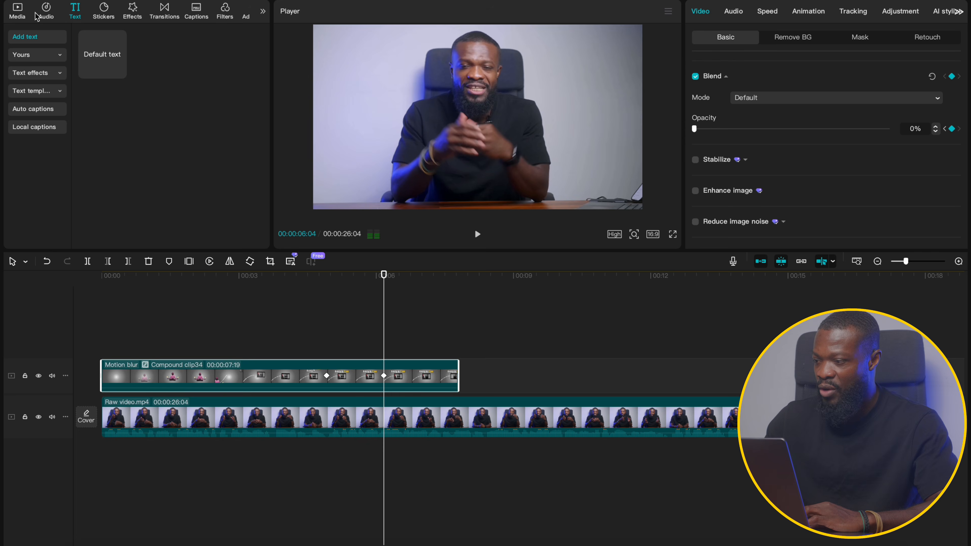
Place cyan + grid.png from Assets beneath the compound clip, starting at its first keyframe, and mark the second keyframe at 00:00:06:04.
click(17, 11)
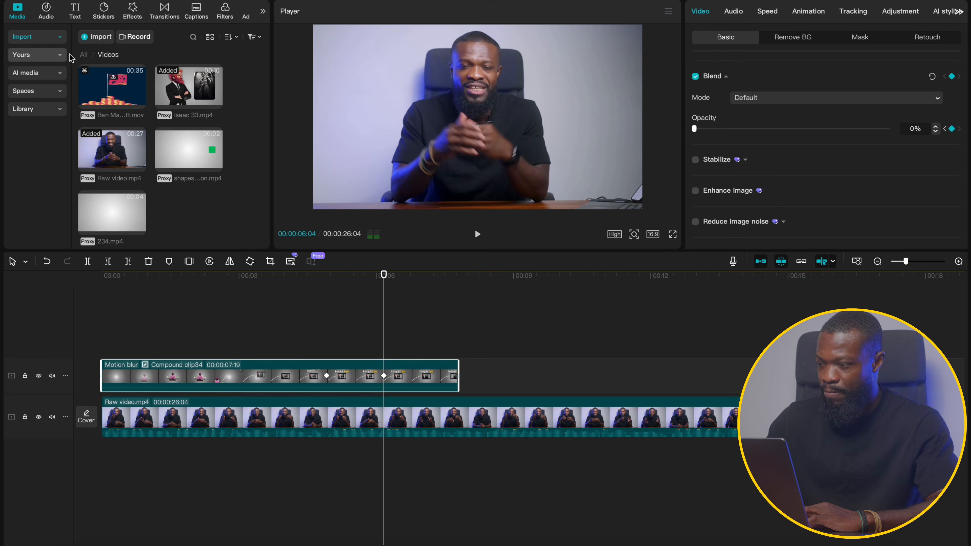
double_click(119, 96)
scroll(179, 210, down, 2)
click(178, 211)
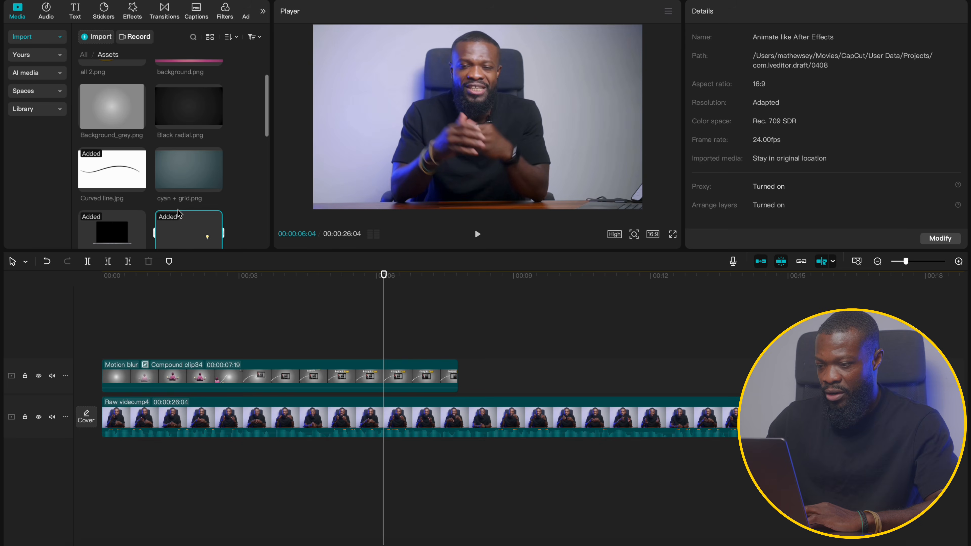
drag(175, 173, 331, 379)
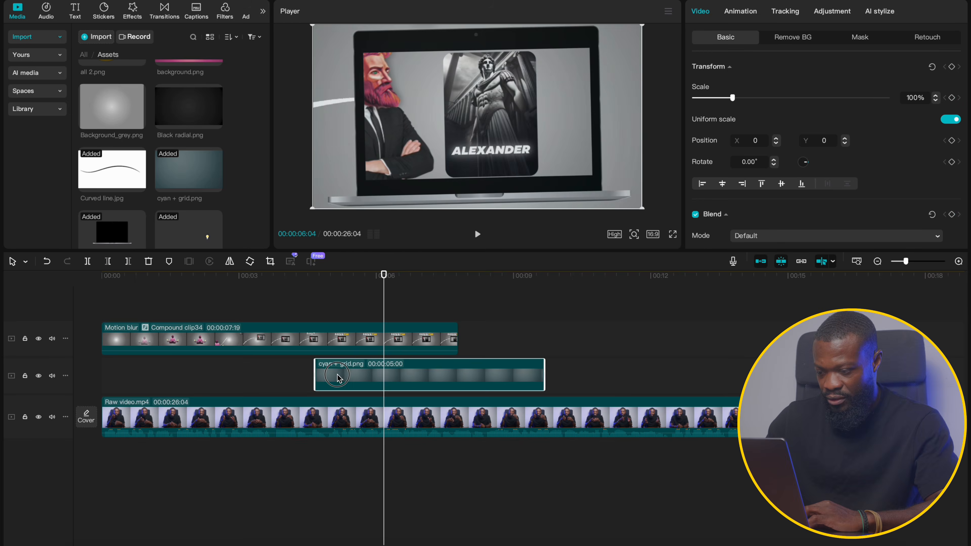
click(336, 344)
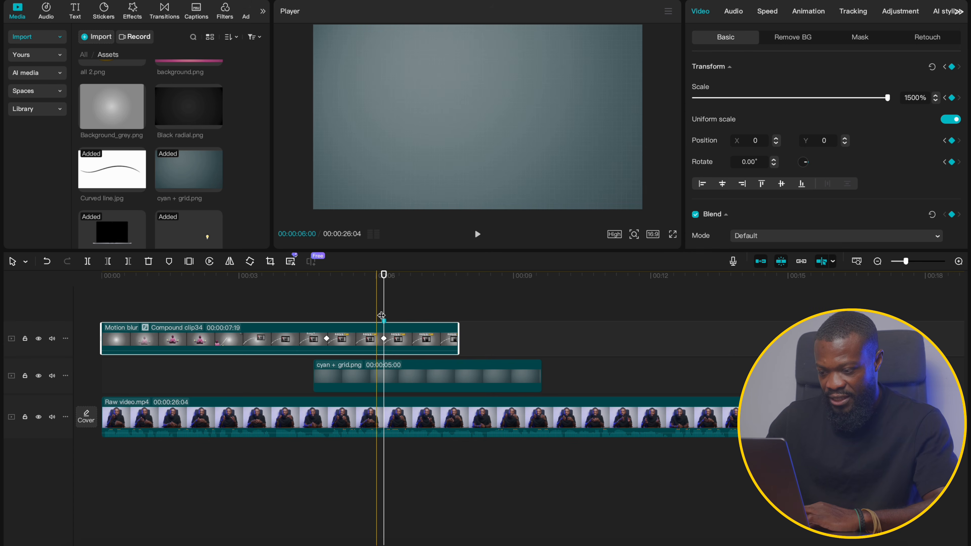
drag(336, 377, 347, 377)
Keyframe the scale of cyan + grid.png from 100% at the compound clip's first keyframe to 120% at 00:00:06:04.
click(337, 343)
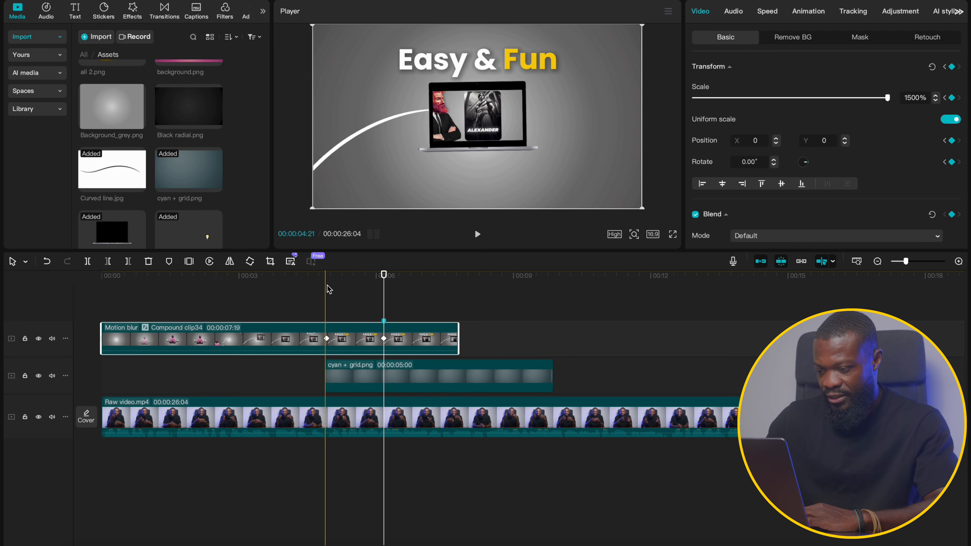
click(327, 275)
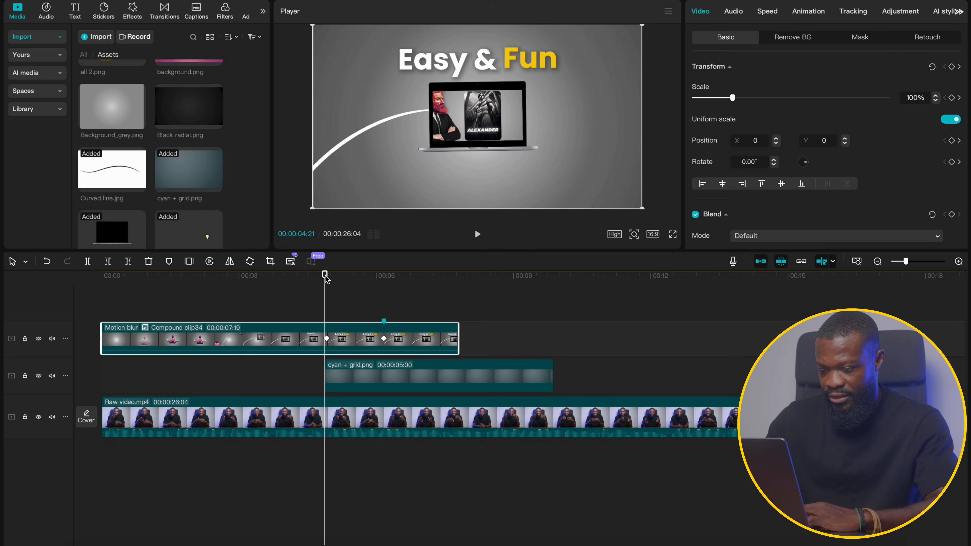
click(355, 378)
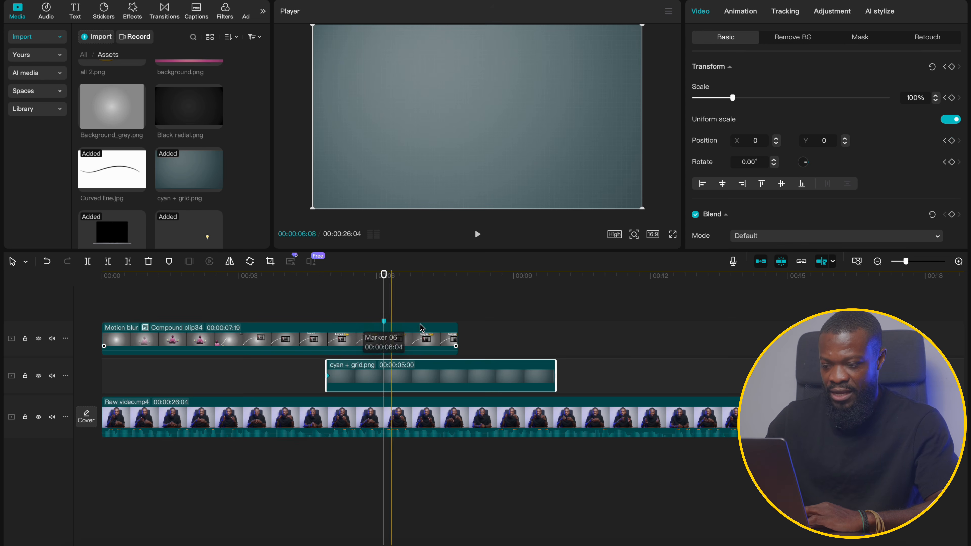
drag(733, 99, 740, 99)
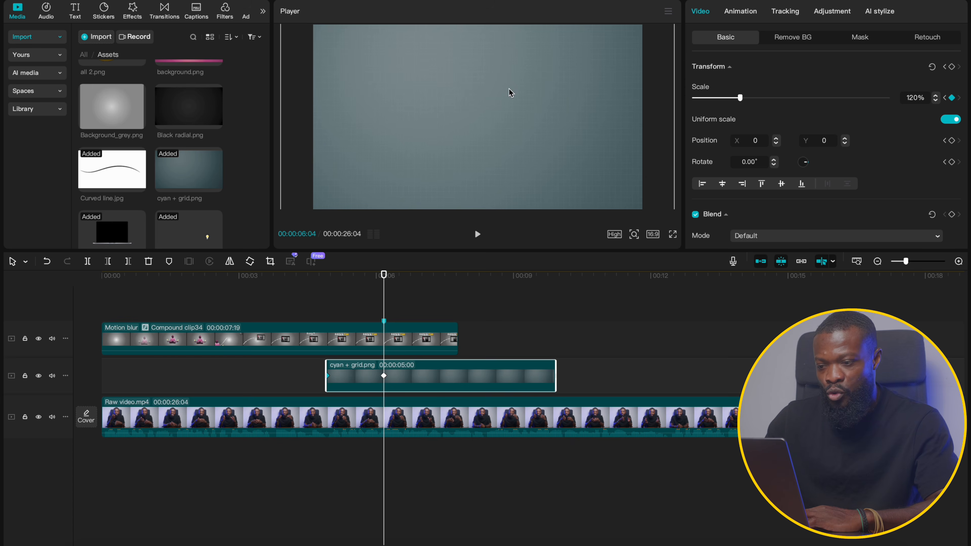
Apply the Cubic Ease preset curve to the scale animation of cyan + grid.png and hide its keyframe graphs.
click(354, 376)
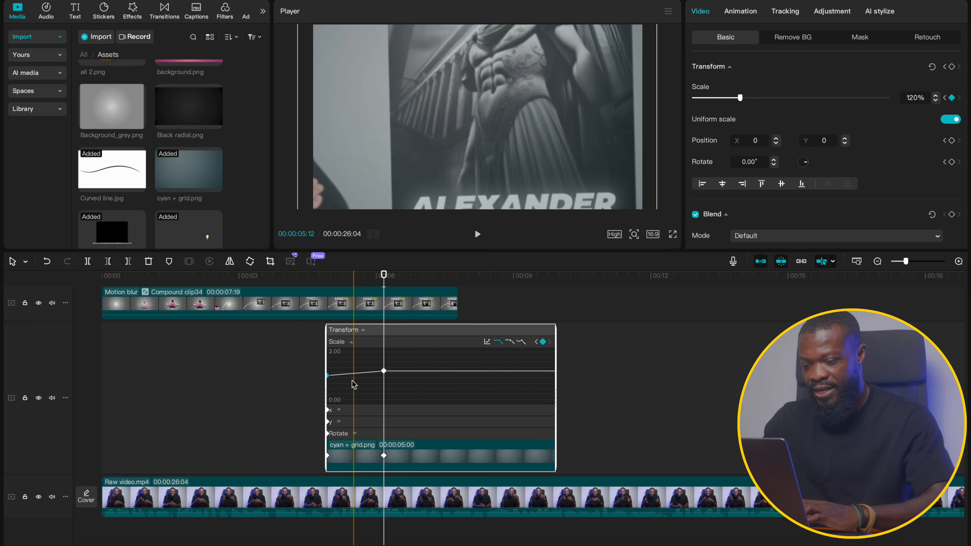
right_click(353, 373)
click(399, 446)
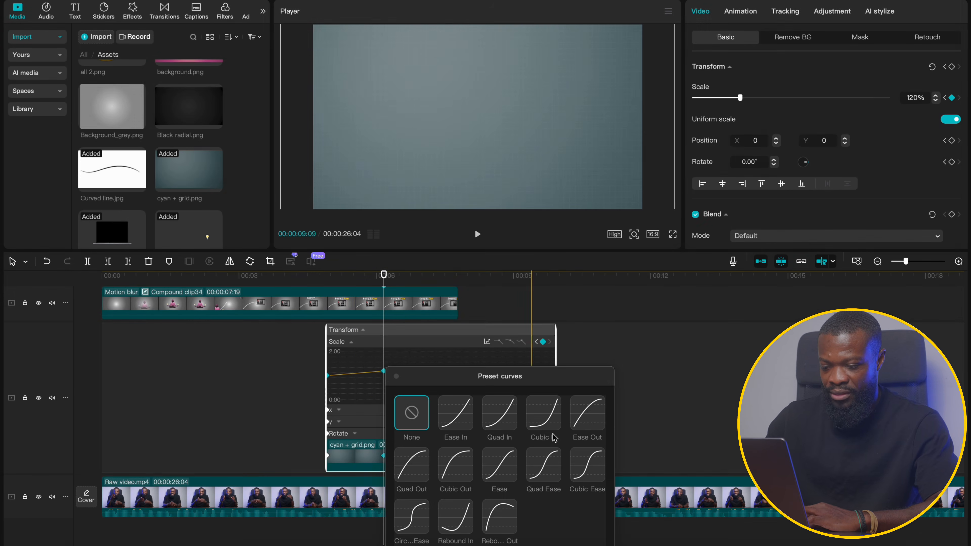
click(584, 470)
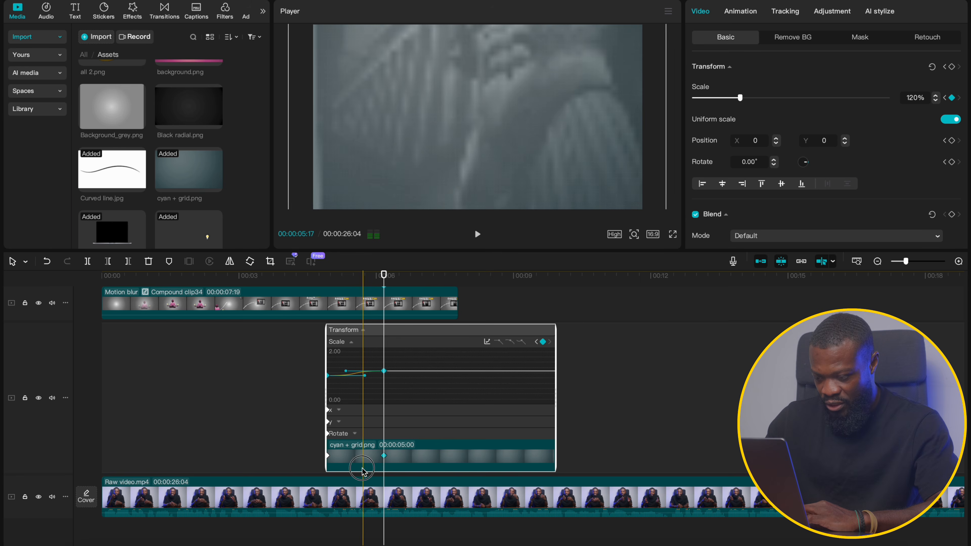
click(362, 468)
key(alt+k)
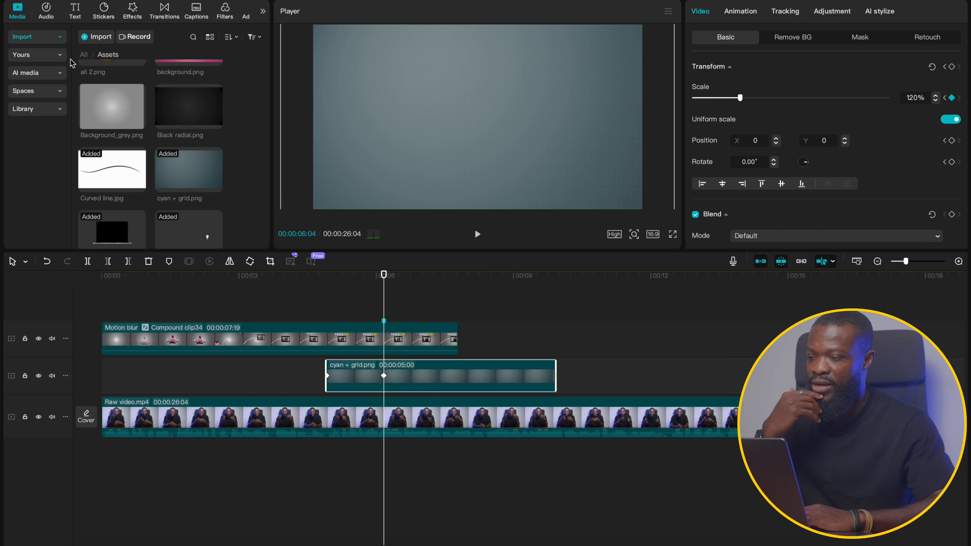
Place Ben Marriott.mov from Videos between the compound clip and cyan + grid.png, starting with the grid, and scale it to 54%.
click(84, 54)
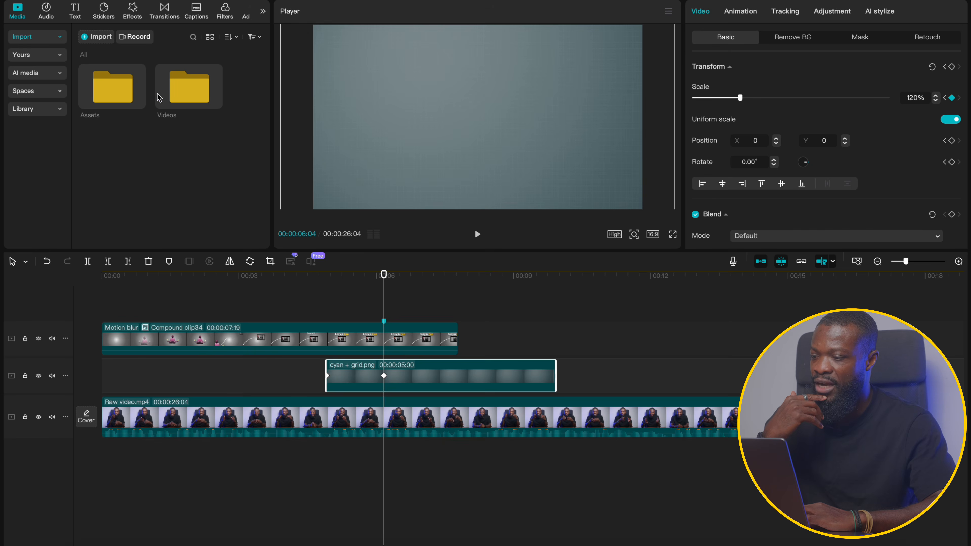
double_click(184, 95)
drag(114, 87, 360, 374)
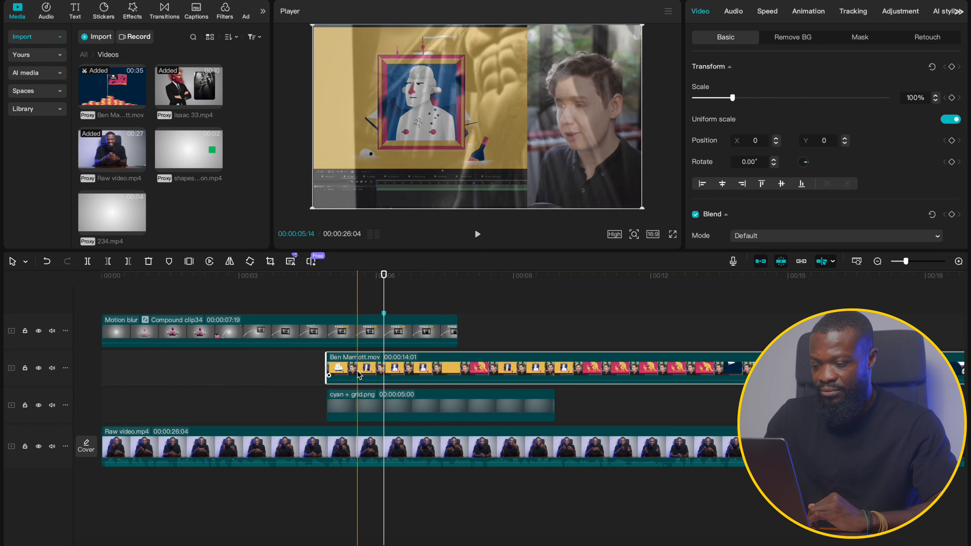
click(405, 277)
drag(646, 207, 553, 149)
click(340, 333)
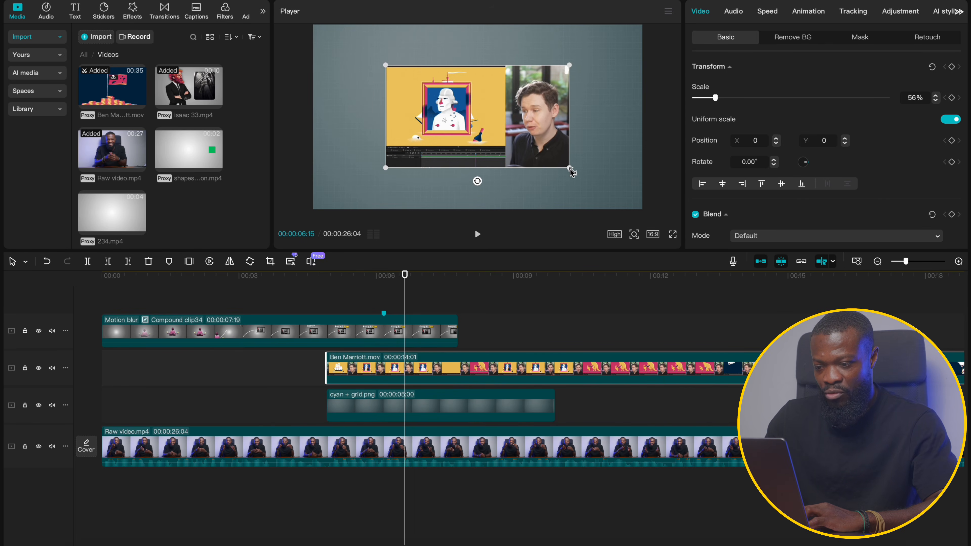
drag(569, 170, 567, 167)
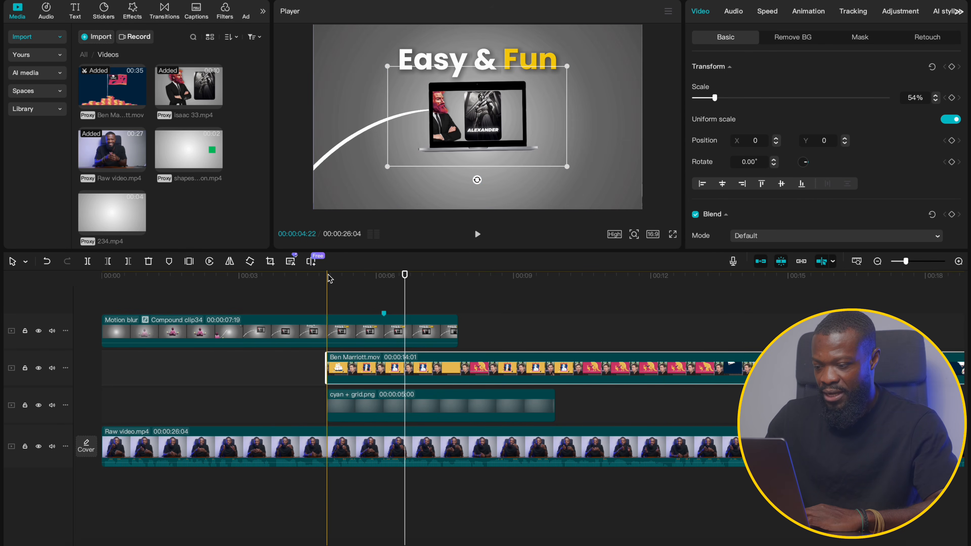
Add Transform and Blend keyframes to Ben Marriott.mov at 00:00:04:22.
key(Left)
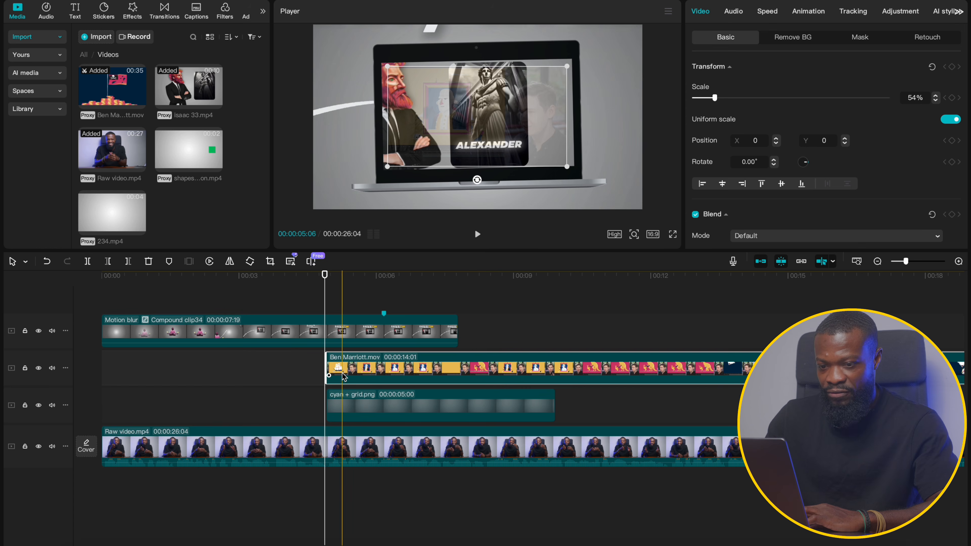
key(Right)
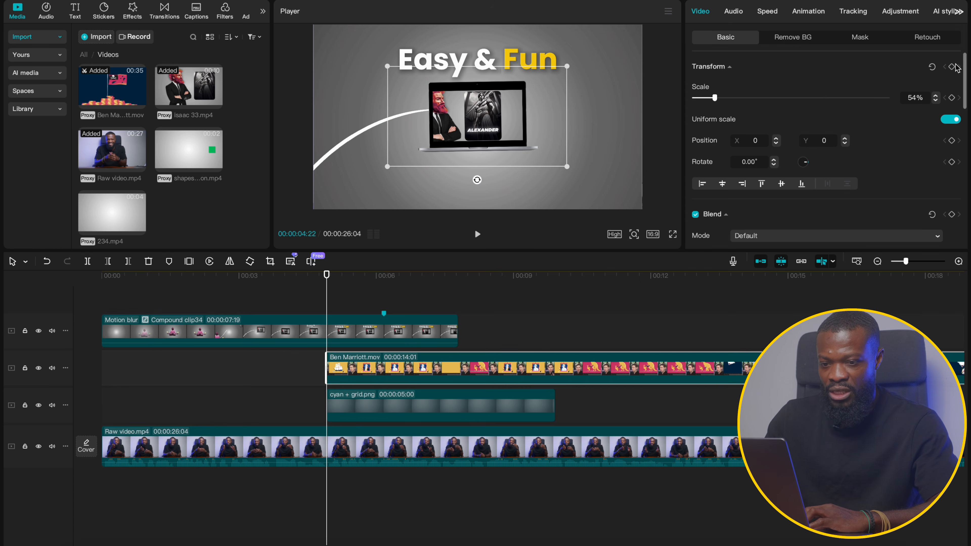
scroll(919, 141, down, 3)
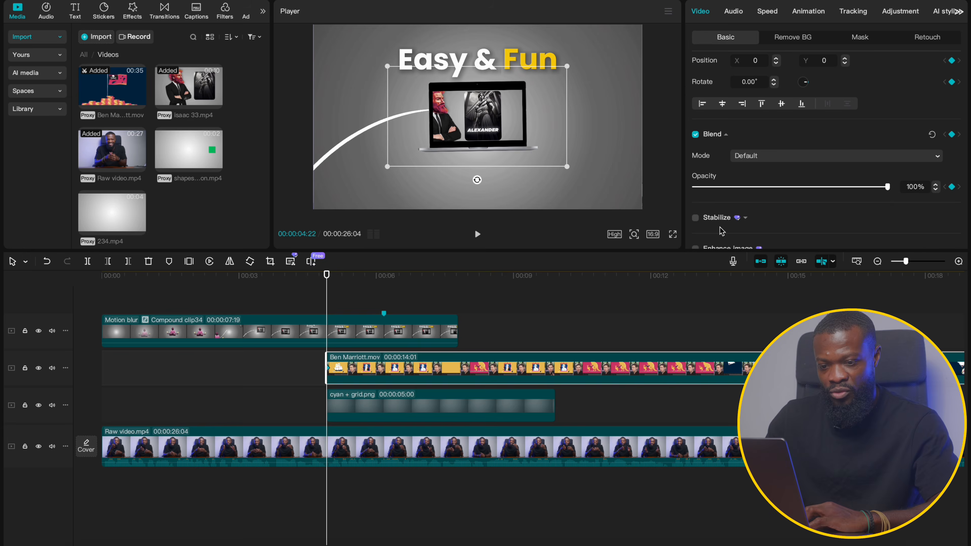
Keyframe Ben Marriott.mov at 00:00:06:04 with scale 65% and opacity 100%, and set its opacity to 0% at the first keyframe.
click(384, 276)
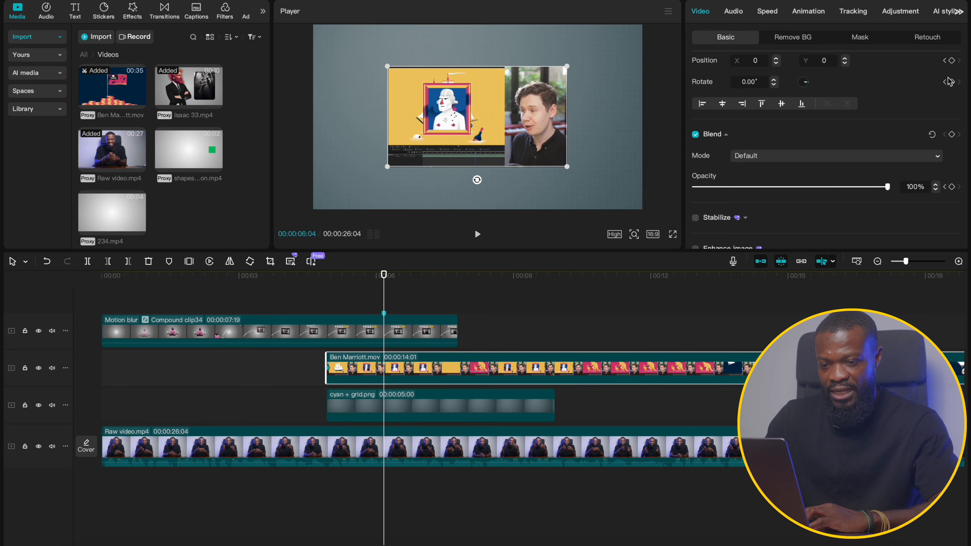
scroll(947, 81, up, 3)
scroll(946, 148, down, 5)
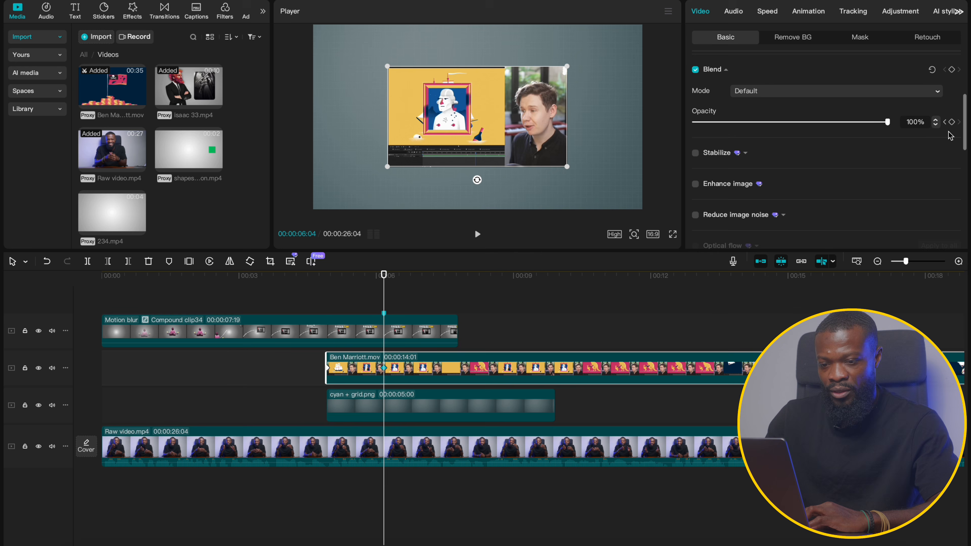
scroll(856, 113, up, 5)
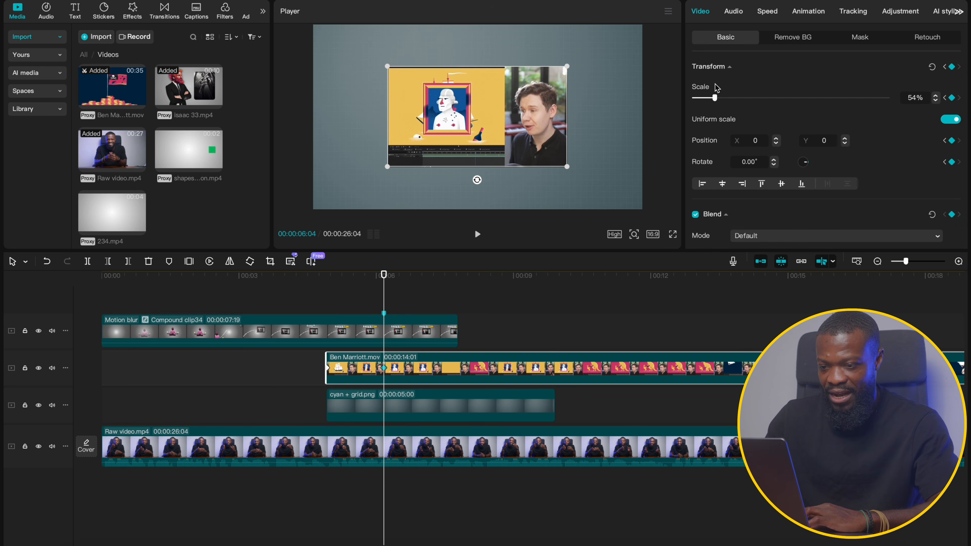
drag(714, 100, 718, 100)
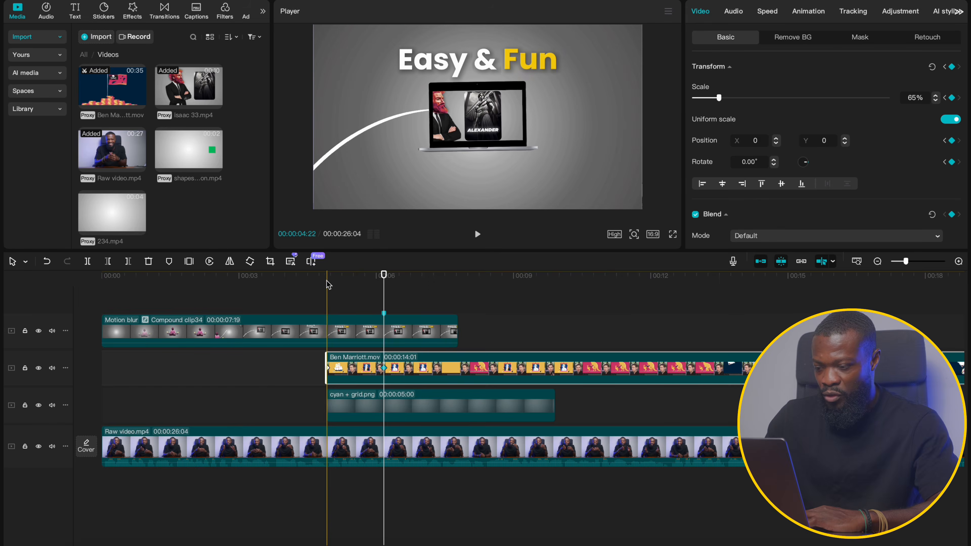
scroll(797, 87, down, 6)
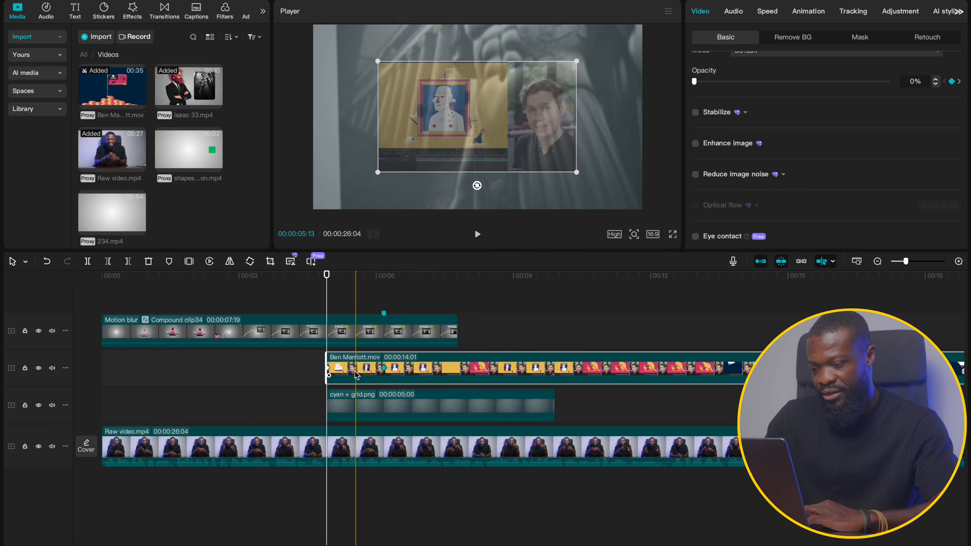
Show the keyframe graphs of Ben Marriott.mov and apply the Cubic Ease preset curve to its scale animation.
key(alt+k)
scroll(356, 371, up, 1)
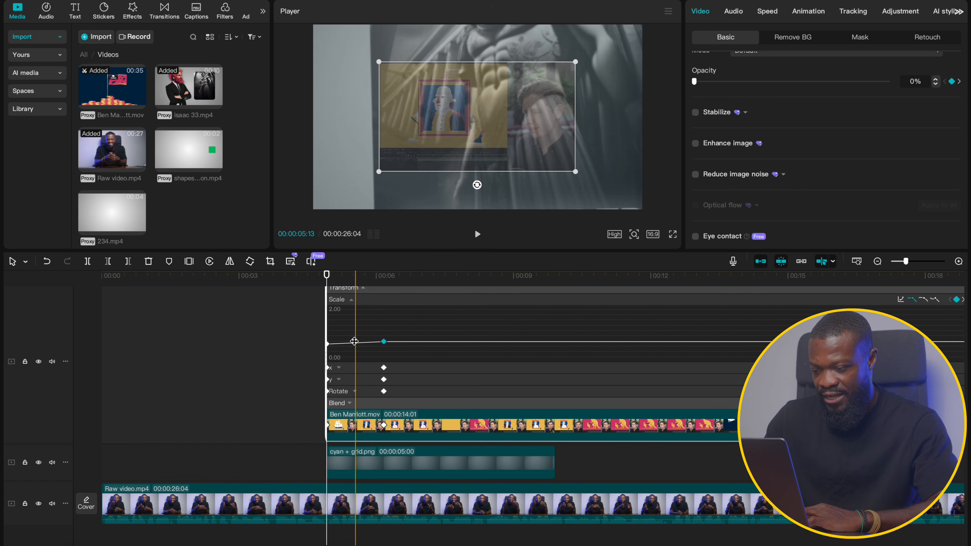
right_click(355, 342)
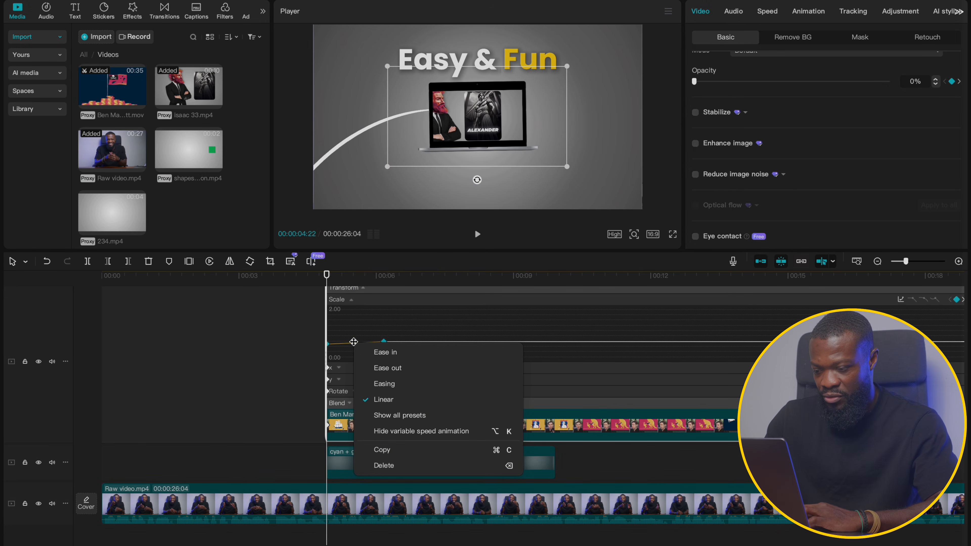
click(401, 416)
click(600, 468)
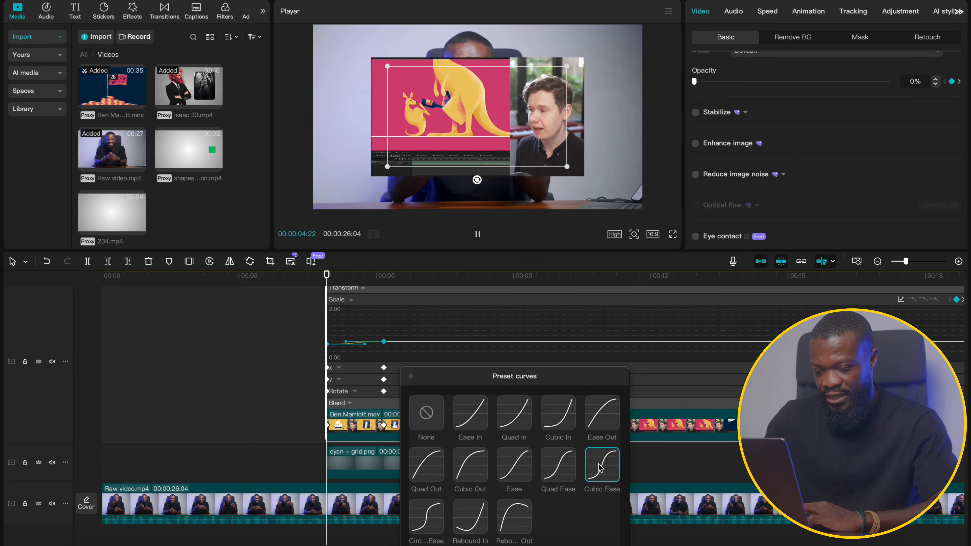
click(411, 376)
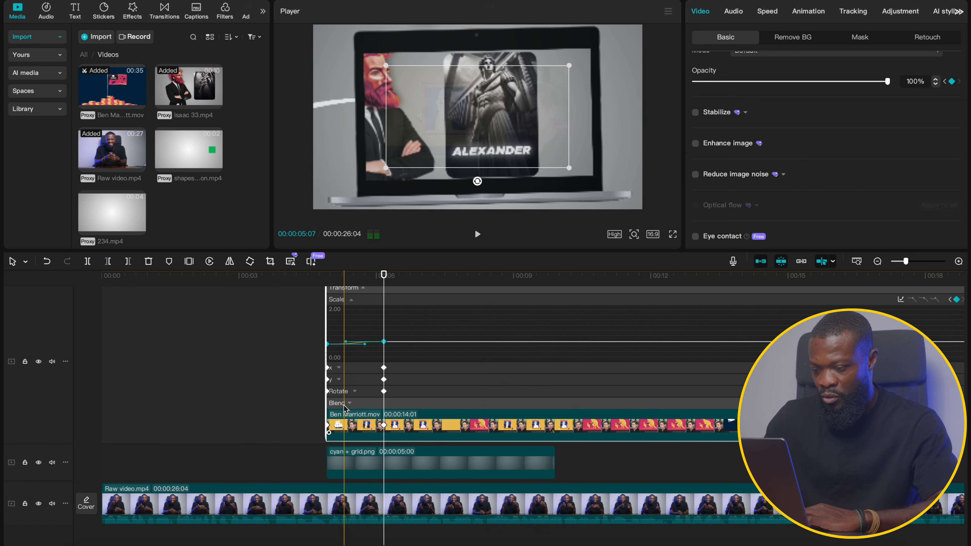
Apply the Ease preset curve to the opacity animation of Ben Marriott.mov and hide its keyframe graphs.
click(349, 403)
click(356, 402)
right_click(353, 382)
click(394, 456)
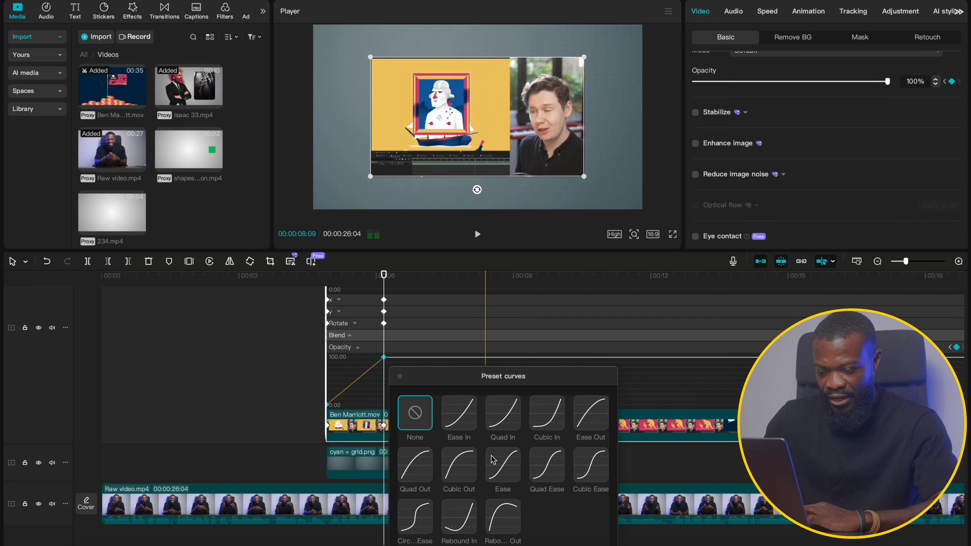
click(499, 456)
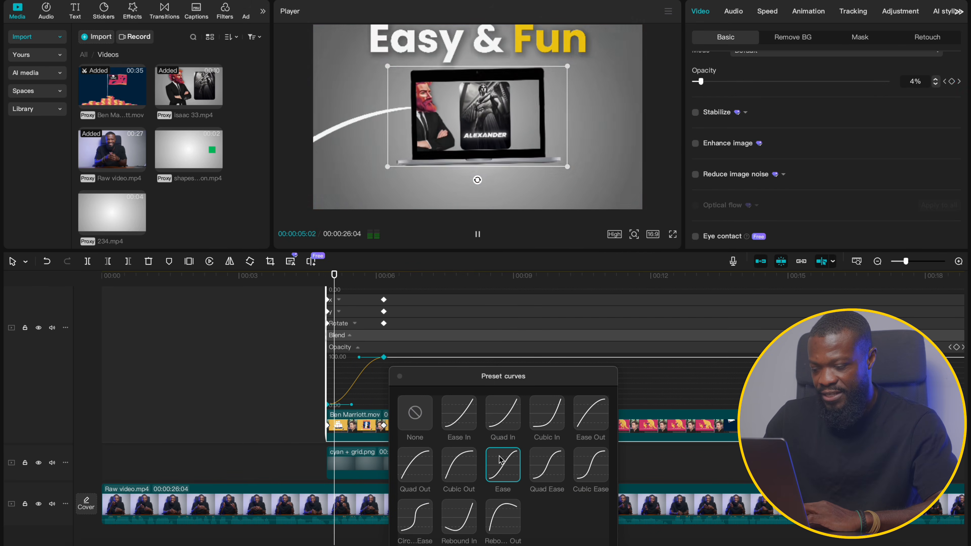
click(399, 376)
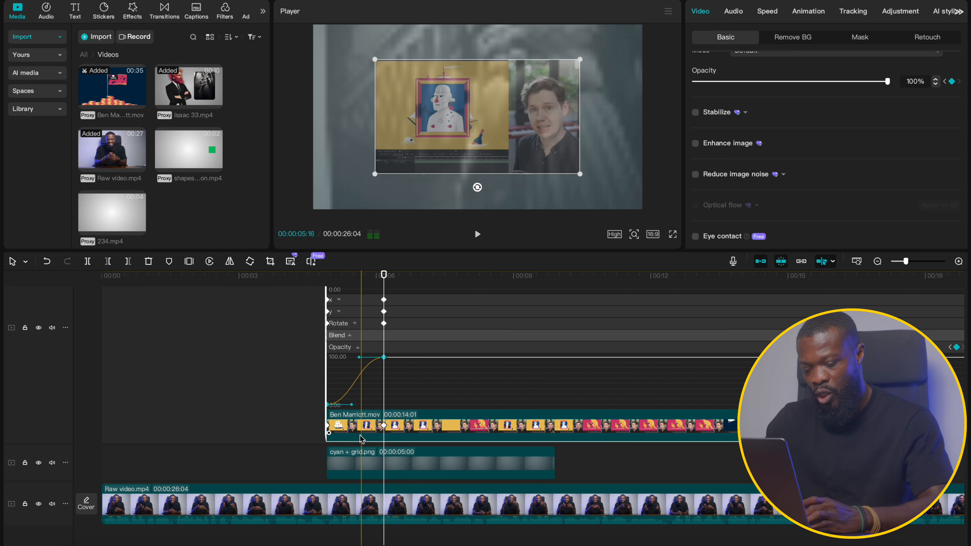
key(alt+k)
Play back the zoom transition from 00:00:04:22 to check how the video fades in.
click(327, 302)
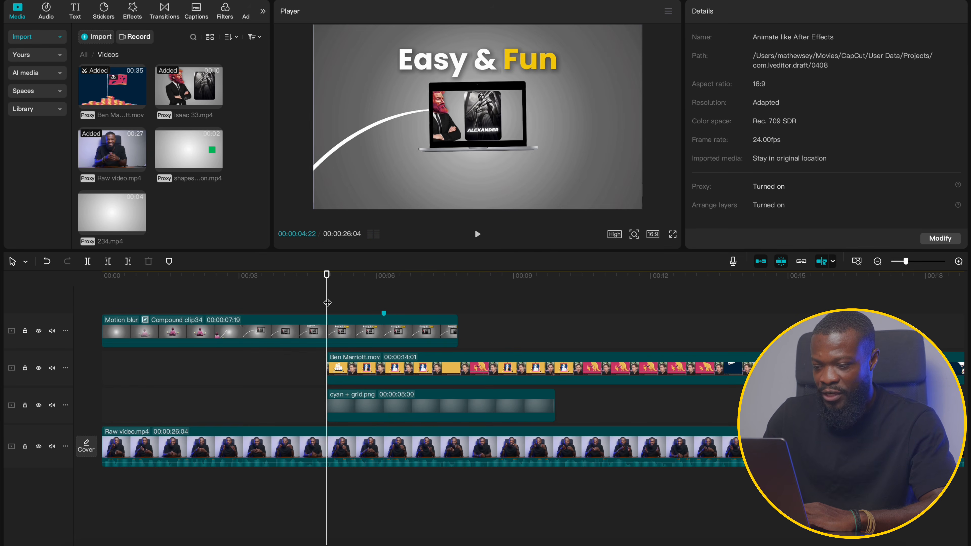
key(space)
key(space)
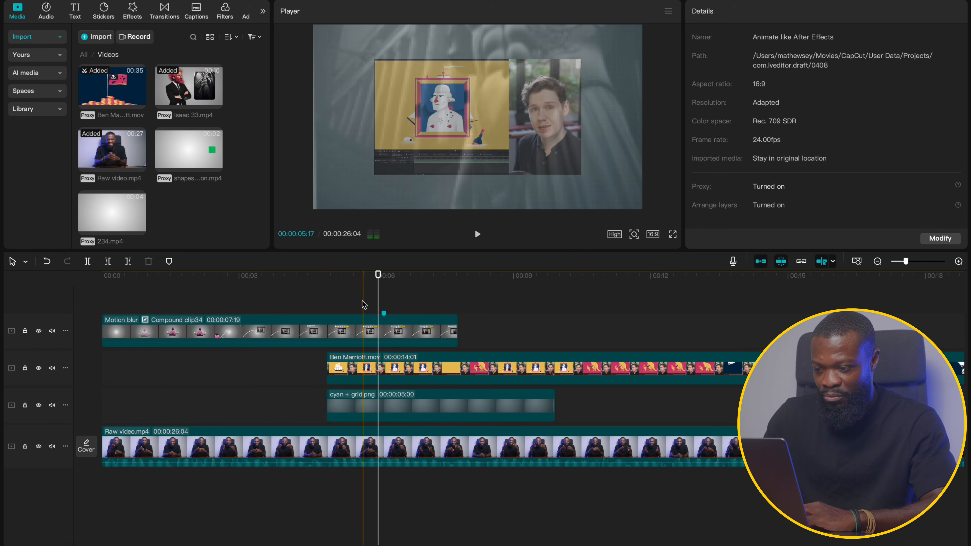
Add a default text clip above the compound clip, starting at about 00:00:05:07, reading "Ben Marriott".
click(406, 373)
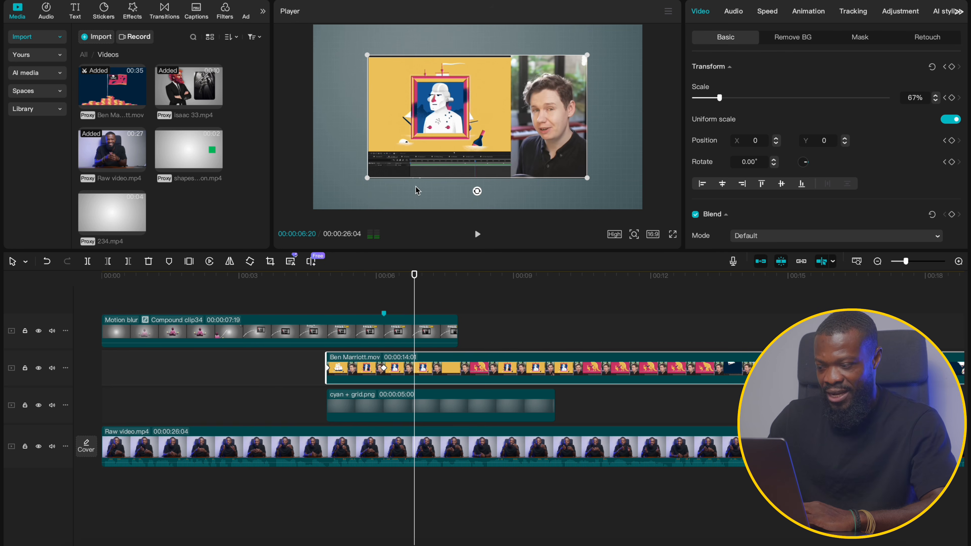
click(75, 15)
drag(92, 52, 342, 316)
text(Be)
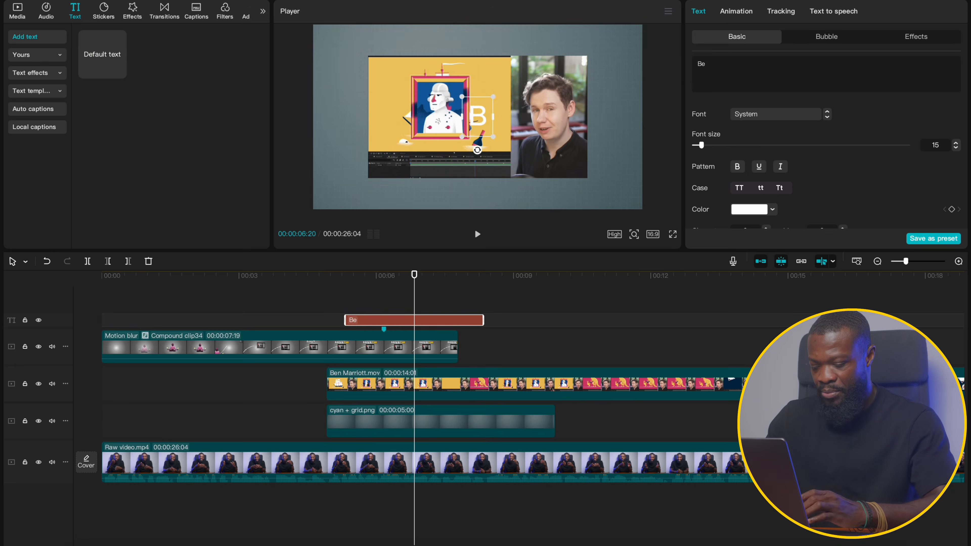
text(n Marriott)
Set the title's font to Poppins-Bold, shrink it, and place it just below the lower-left corner of the Ben Marriott video.
click(784, 114)
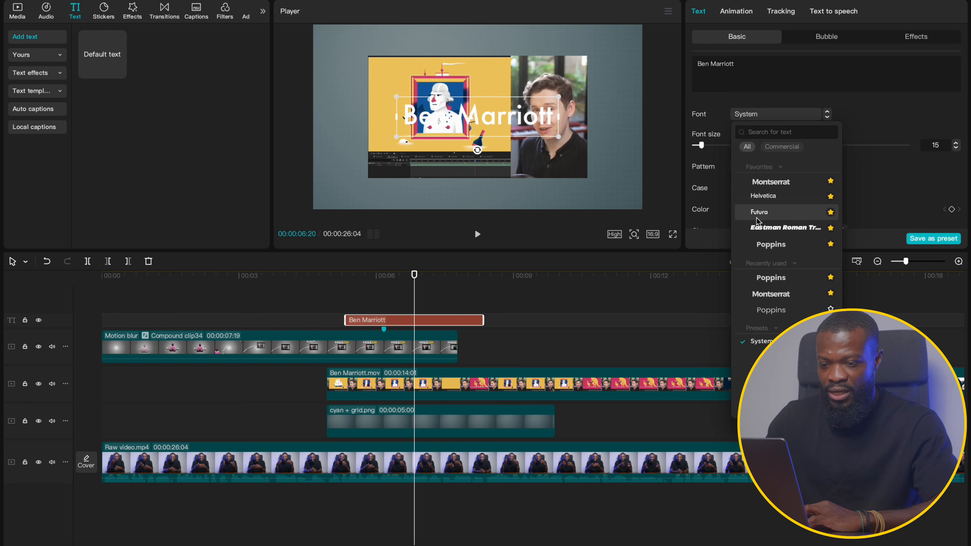
drag(547, 95, 415, 186)
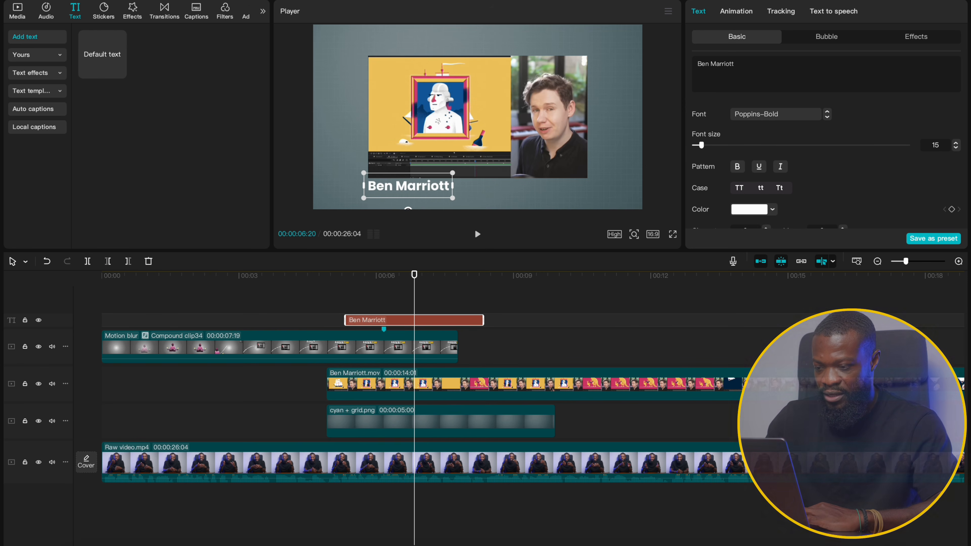
scroll(751, 206, down, 5)
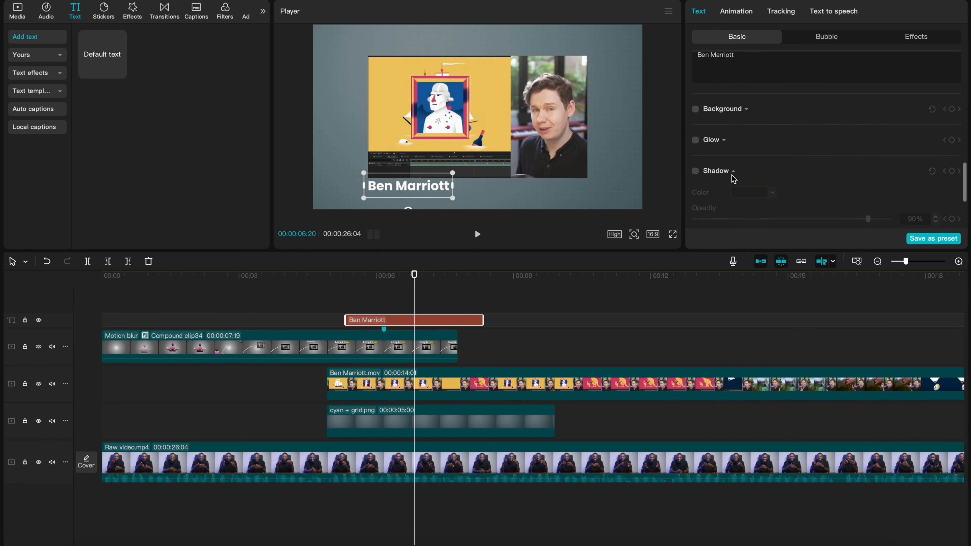
scroll(753, 192, down, 2)
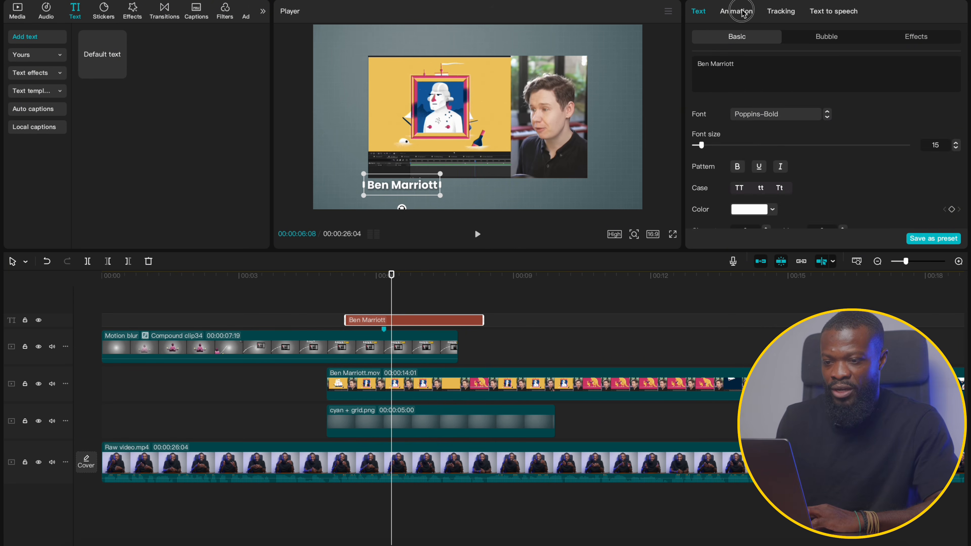
Apply the Blur in-animation to the name title and set its duration to 0.9 s.
click(740, 14)
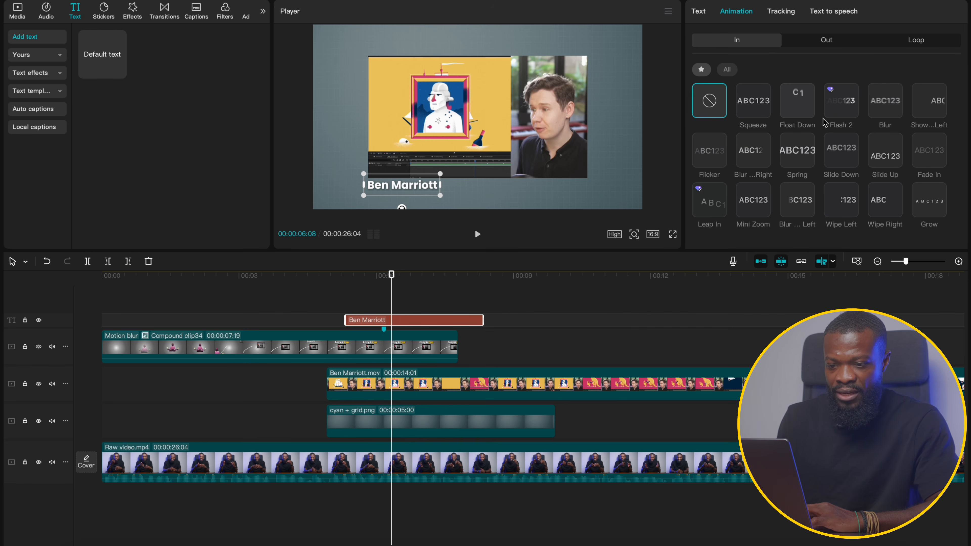
click(885, 102)
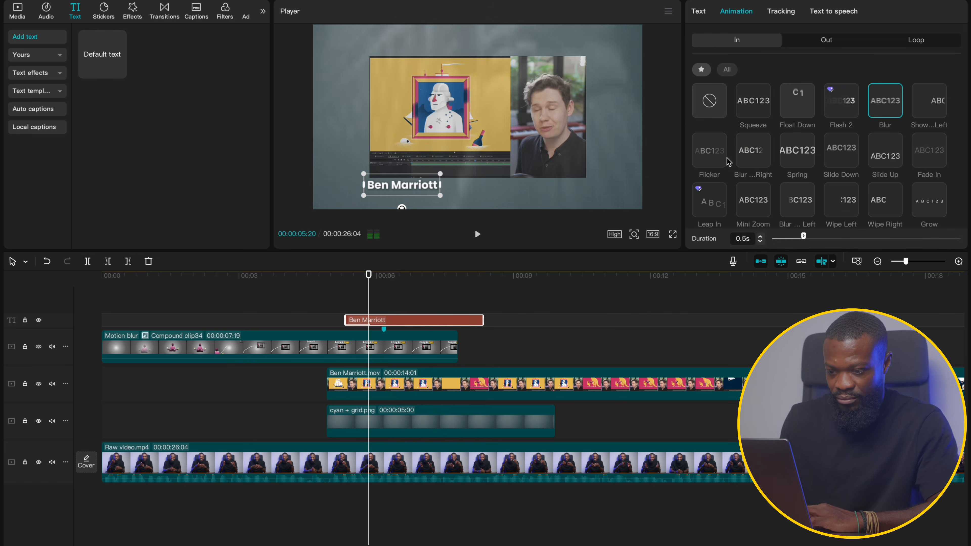
drag(803, 236, 826, 235)
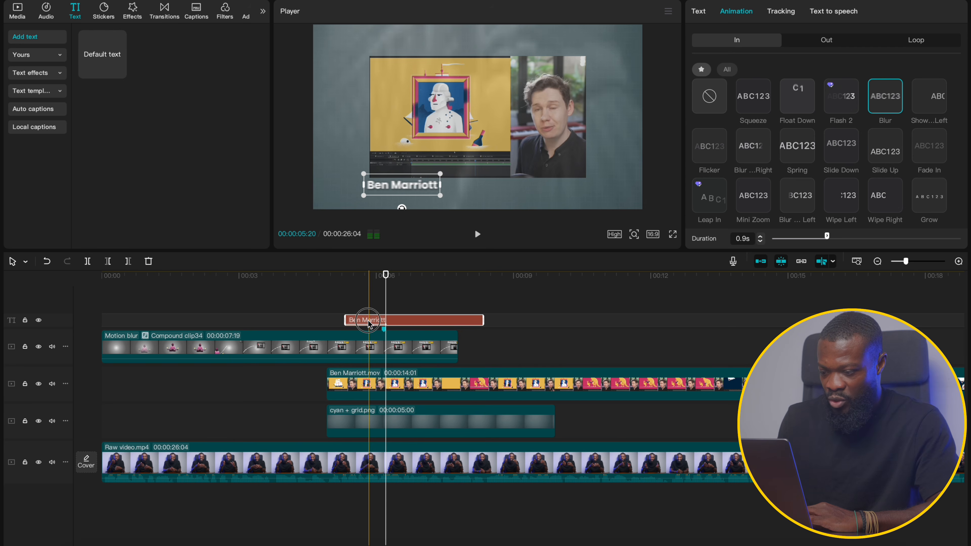
Move the name title to start at the marker and place it on a track between the zooming compound clip and Ben Marriott.mov.
drag(368, 324, 389, 326)
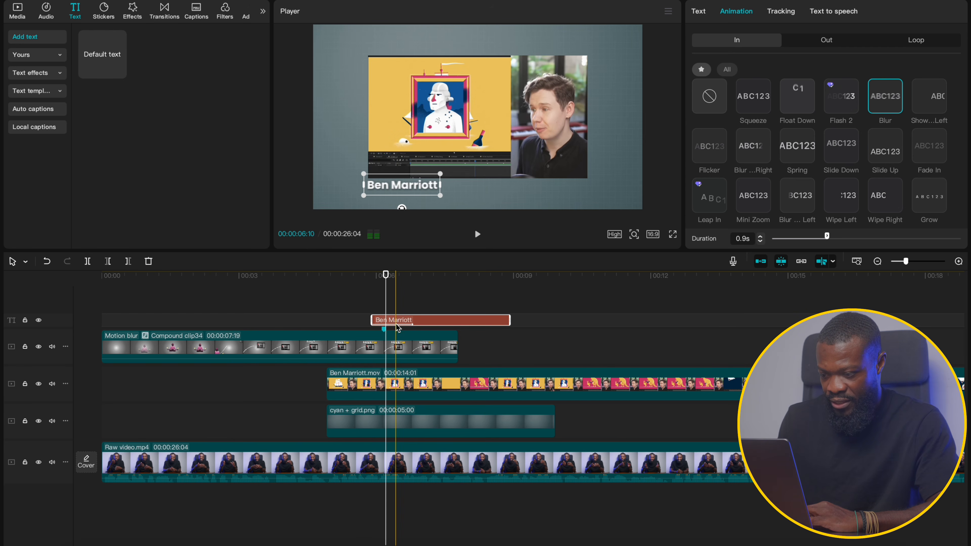
drag(397, 327, 406, 324)
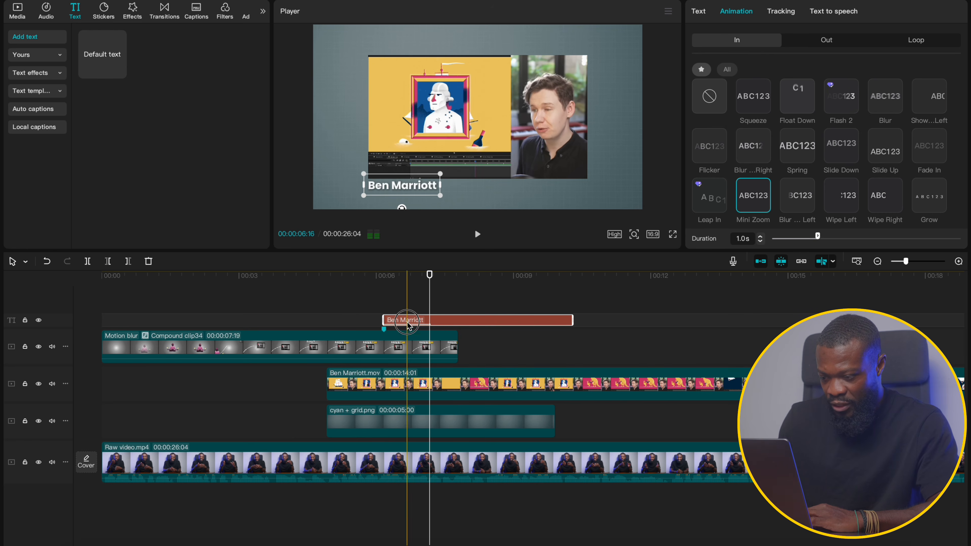
drag(401, 321, 409, 363)
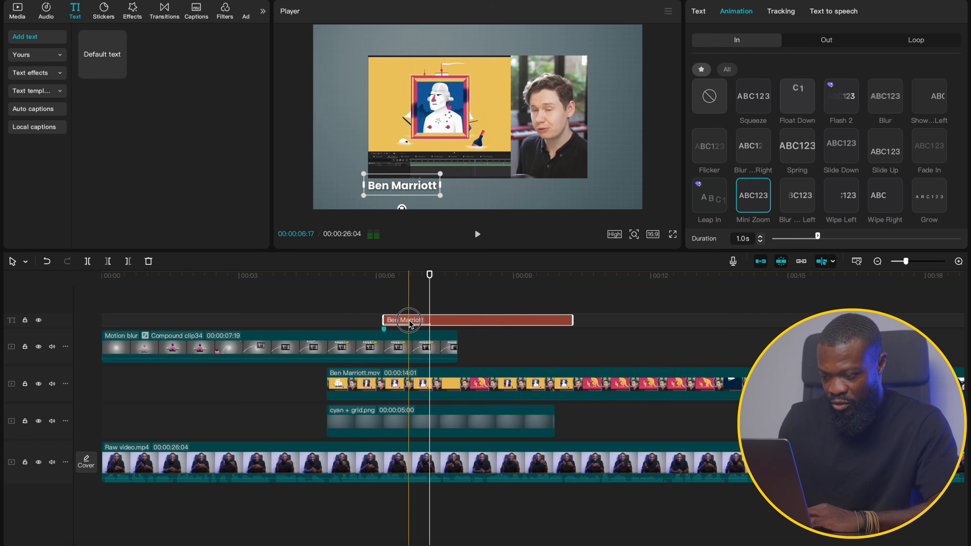
drag(409, 324, 409, 357)
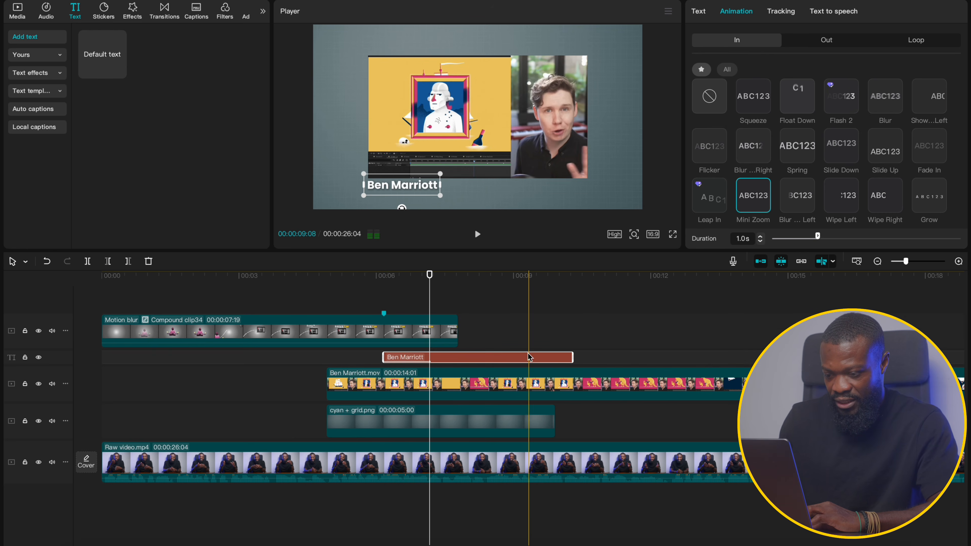
Play back the scene from just before the title starts to check how the name animates in.
click(360, 361)
key(space)
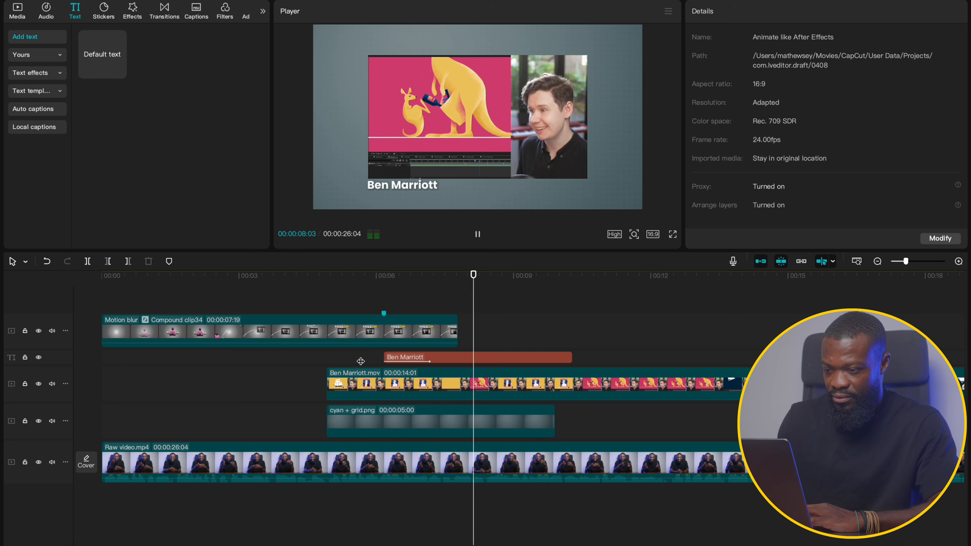
key(space)
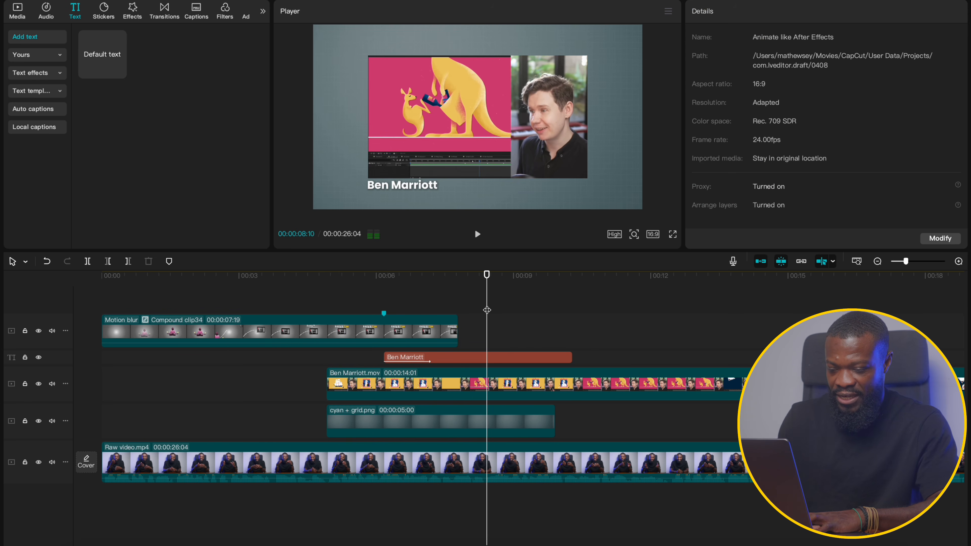
key(Left)
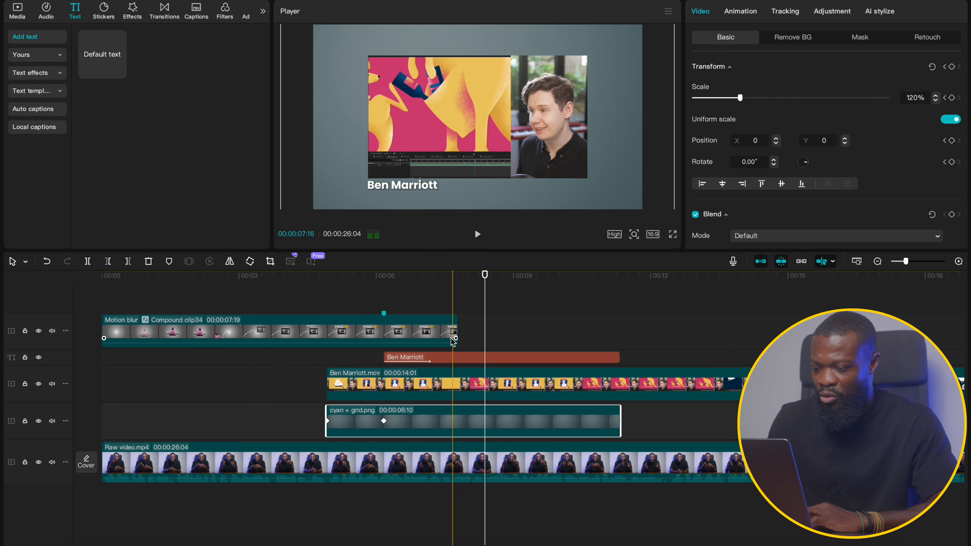
Combine Ben Marriott.mov and the name title into one compound clip.
click(403, 393)
shift+click(440, 357)
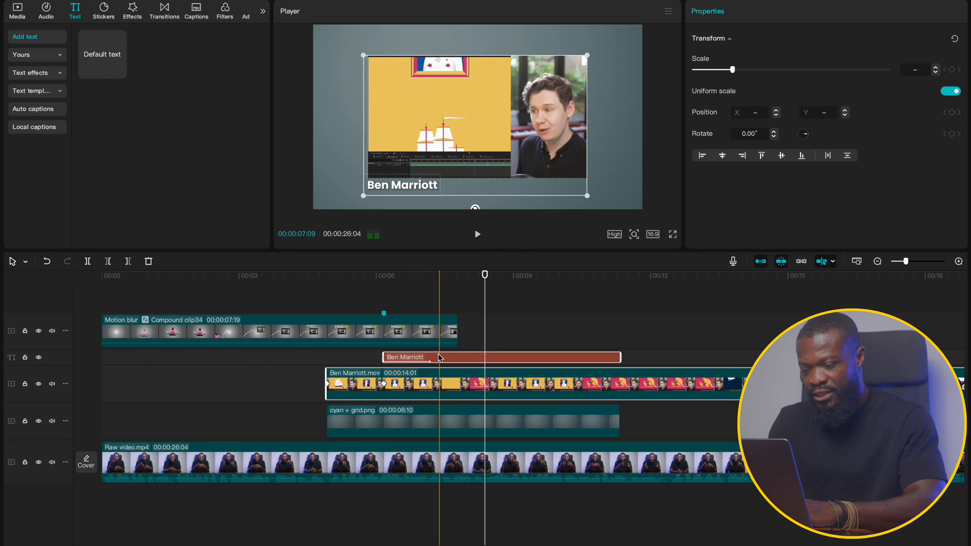
key(alt+g)
Animate the new compound clip to scale up slightly, from 100% at 00:00:05:03 to a little larger at about 00:00:08:08.
click(337, 296)
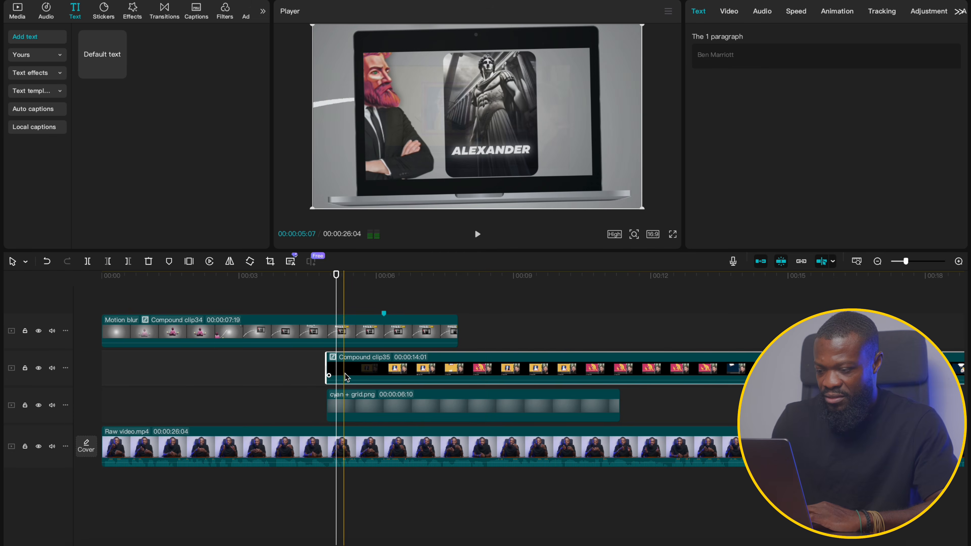
click(729, 12)
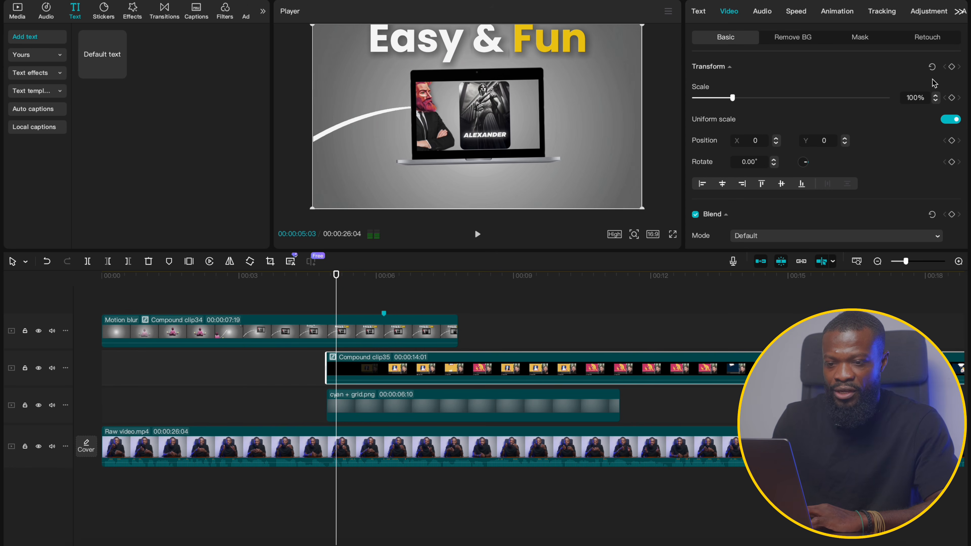
click(951, 67)
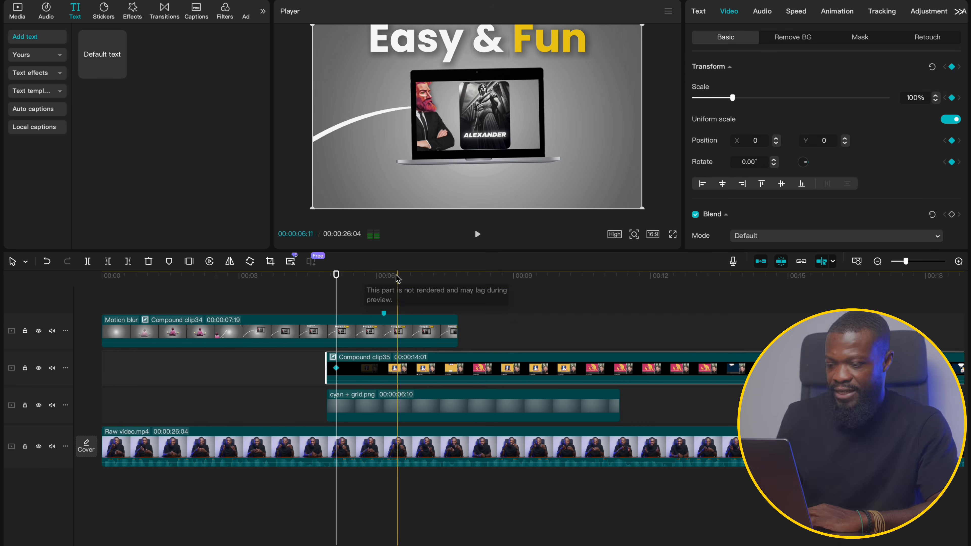
click(483, 276)
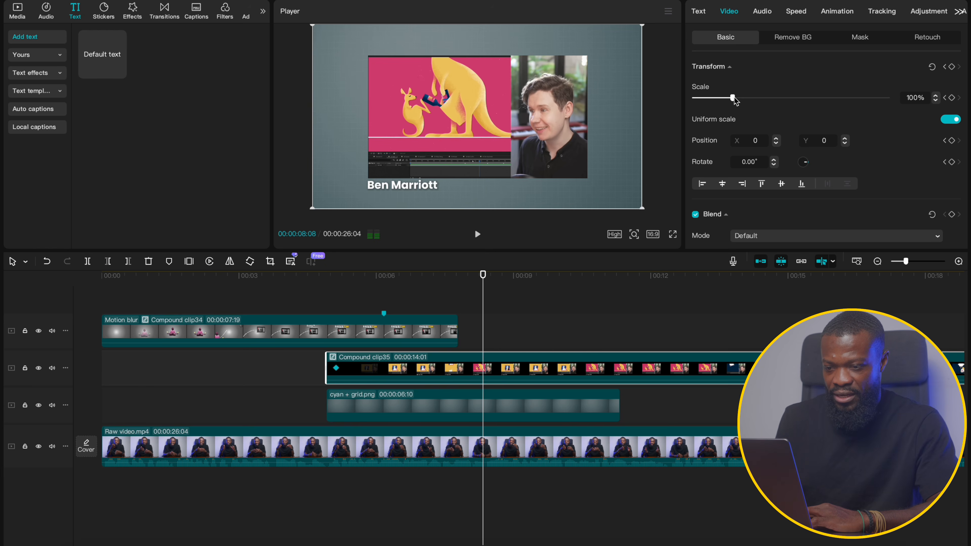
Play back from 00:00:05:01 to check the slow scale-up of the video and title.
click(333, 299)
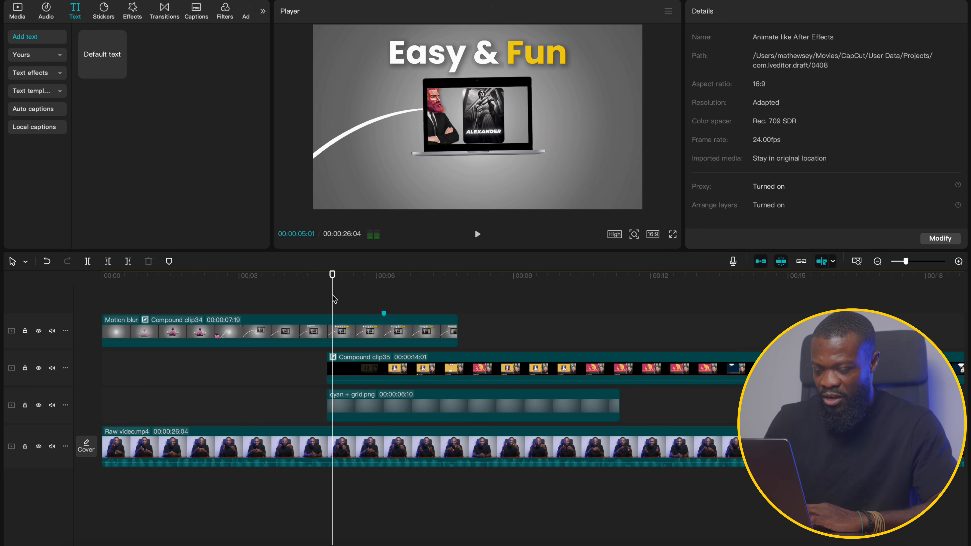
key(space)
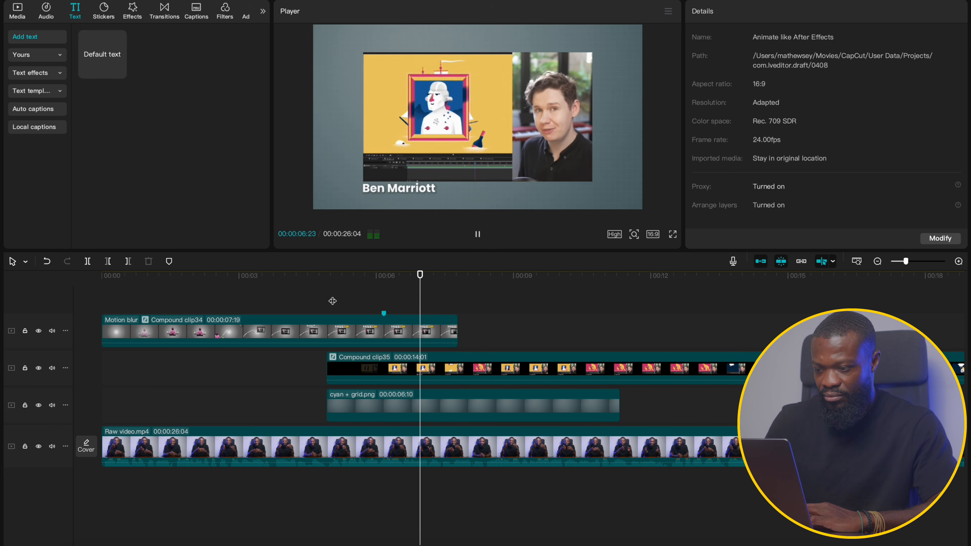
key(space)
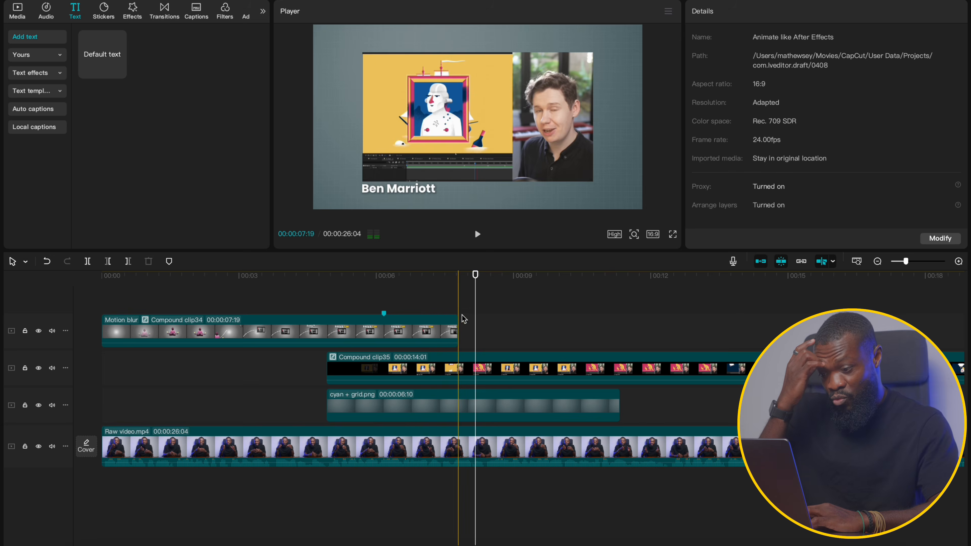
Combine the video-and-title compound clip with cyan + grid.png into a single compound clip and play back the section around 00:00:08:08.
drag(463, 318, 496, 406)
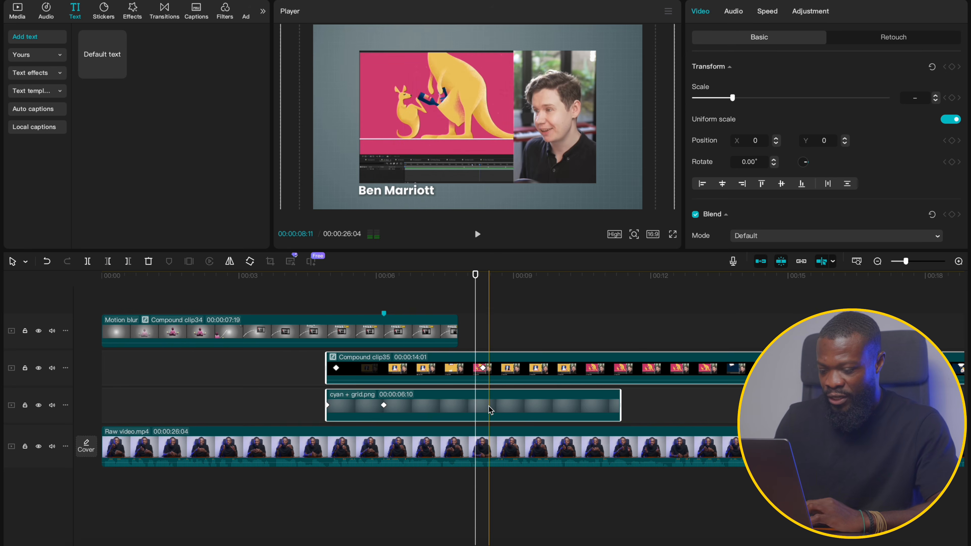
key(alt+g)
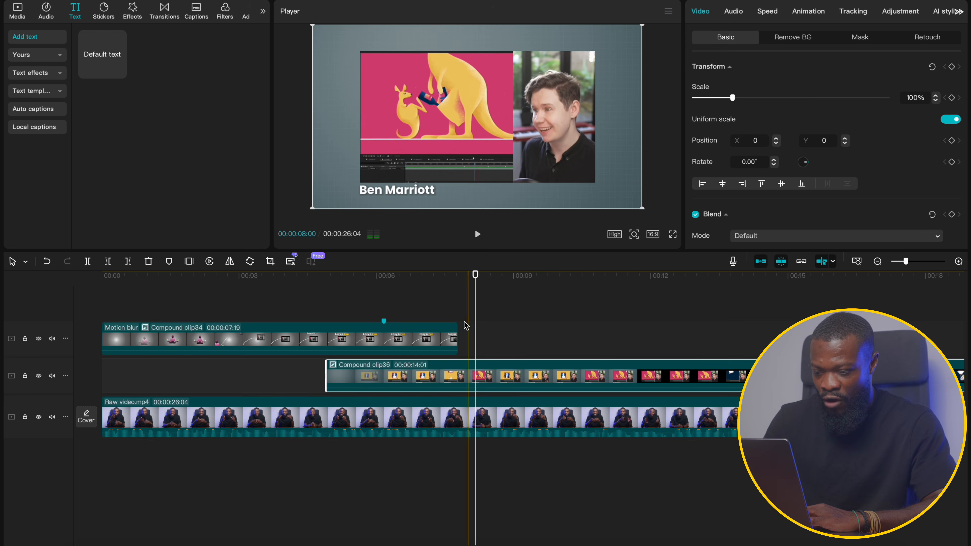
click(481, 317)
key(space)
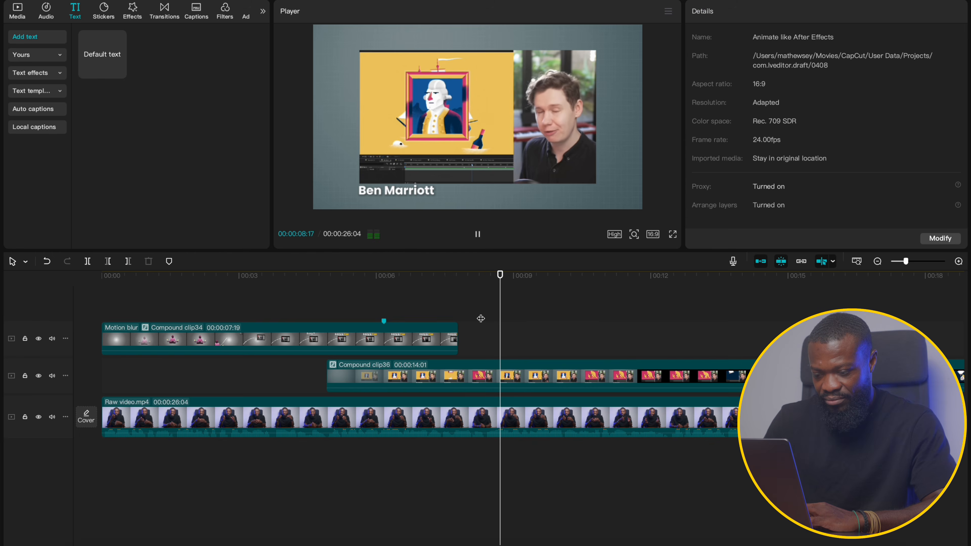
key(space)
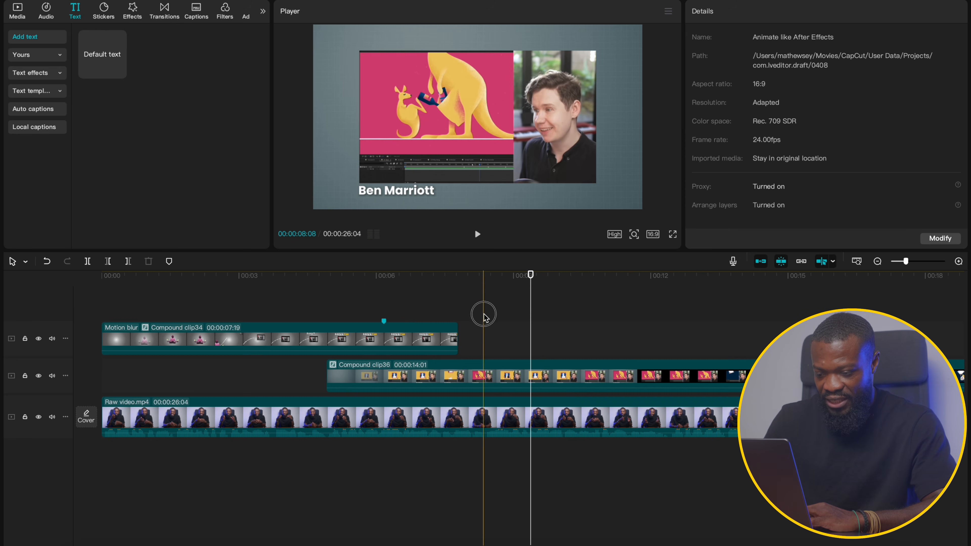
key(space)
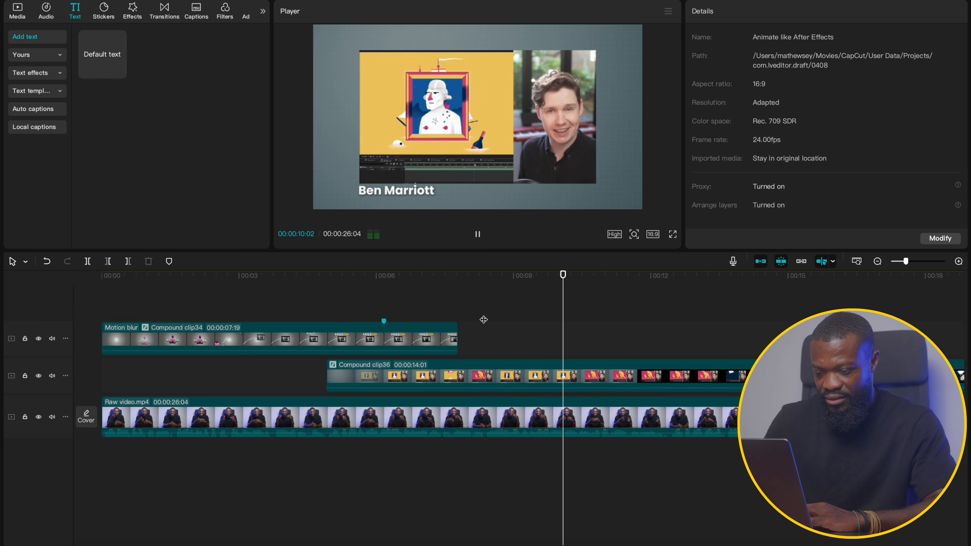
Animate the combined compound clip's position to slide straight down out of frame, from Y 0 at 00:00:08:09 to Y -4320 at 00:00:09:05.
click(485, 318)
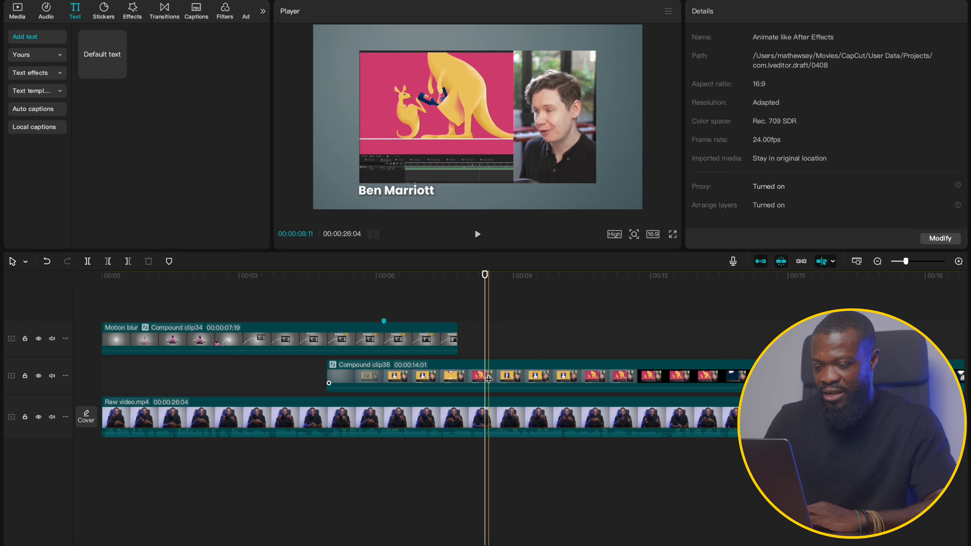
click(489, 373)
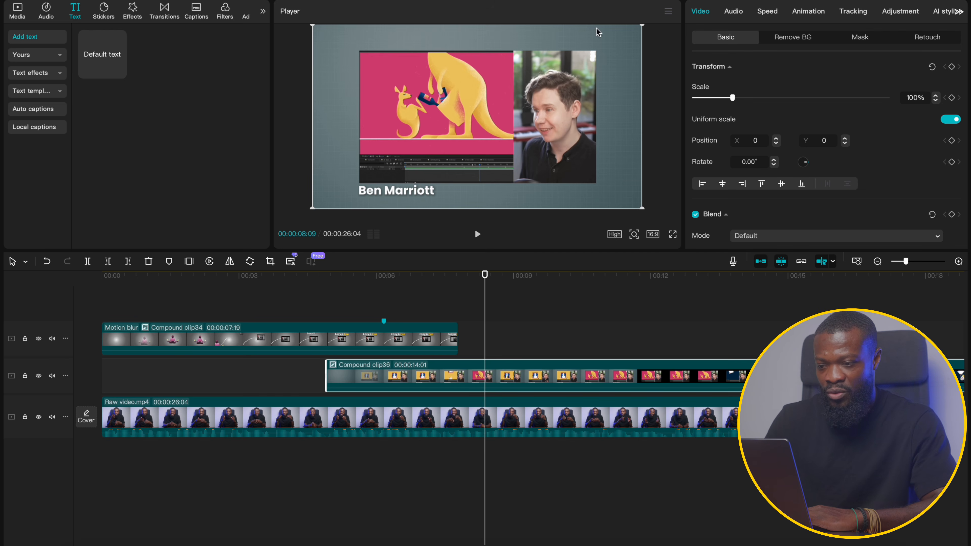
click(951, 67)
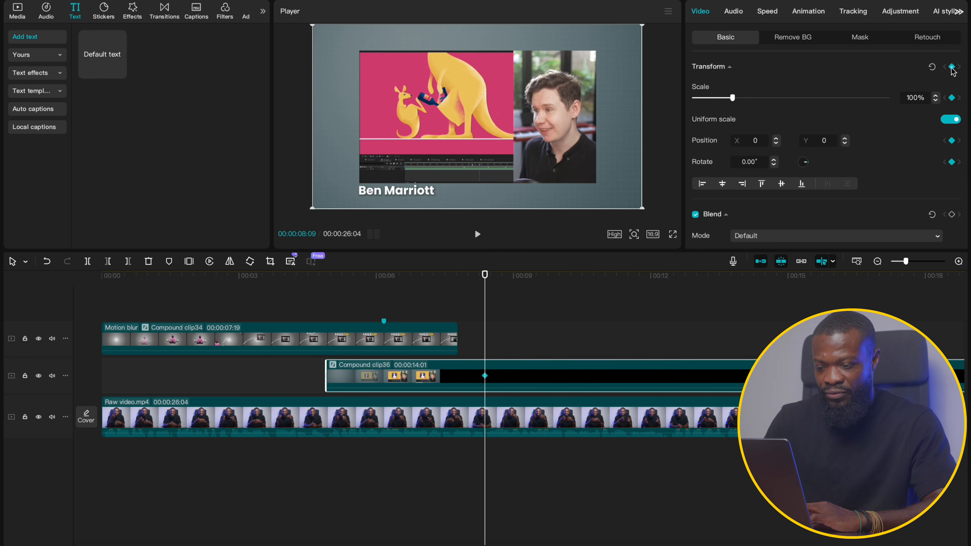
key(shift+Right)
key(shift+Right)
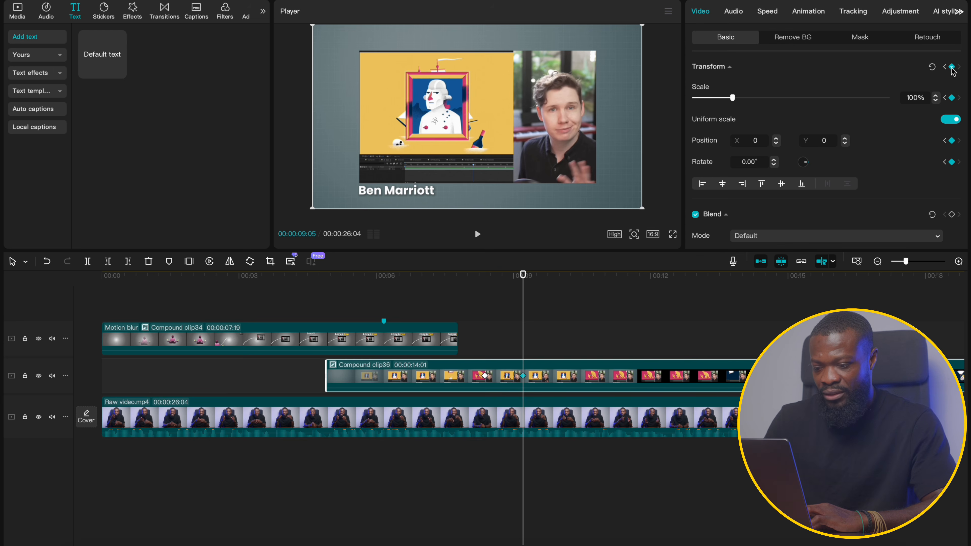
drag(506, 74, 506, 252)
Keyframe the combined compound clip's opacity to fade from 100% at 00:00:08:09 to 0% at 00:00:09:05.
scroll(799, 199, down, 5)
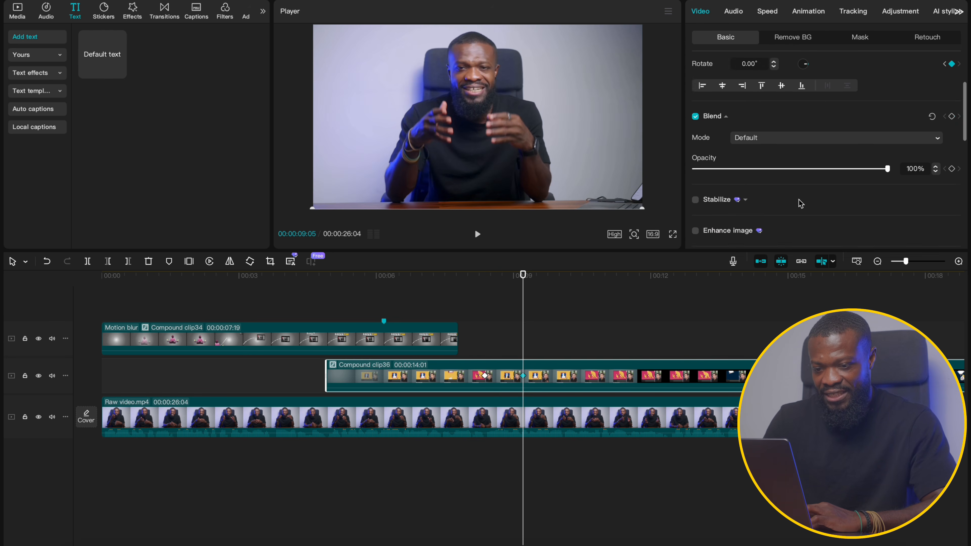
scroll(841, 140, up, 2)
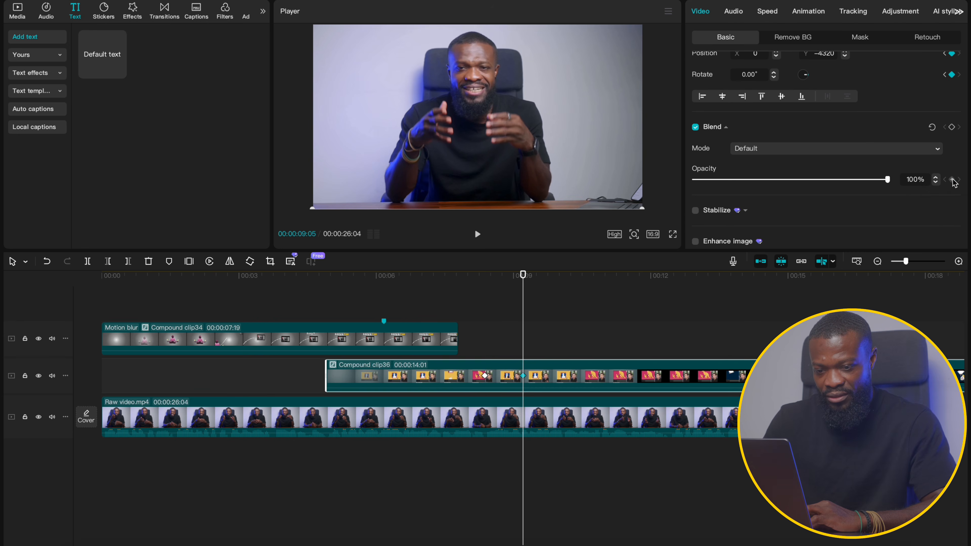
click(944, 75)
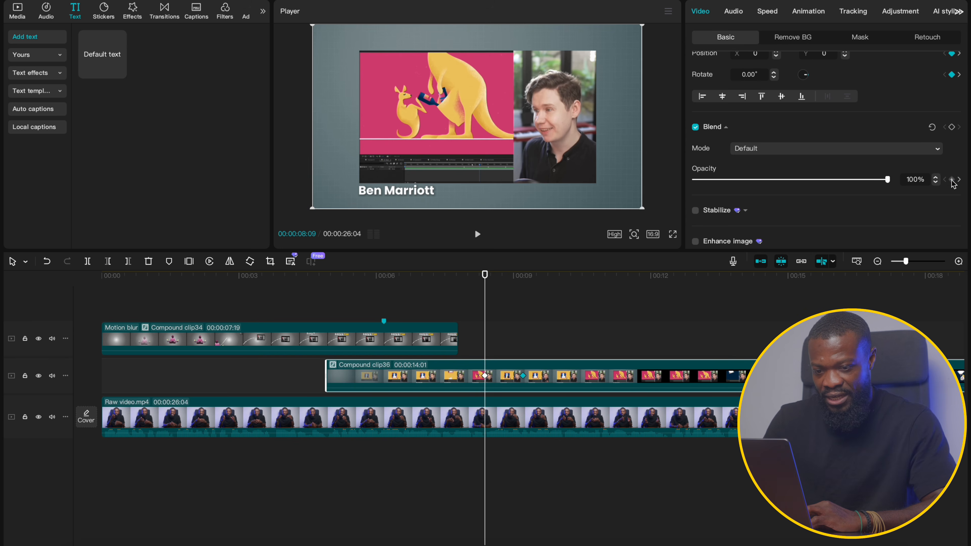
click(959, 179)
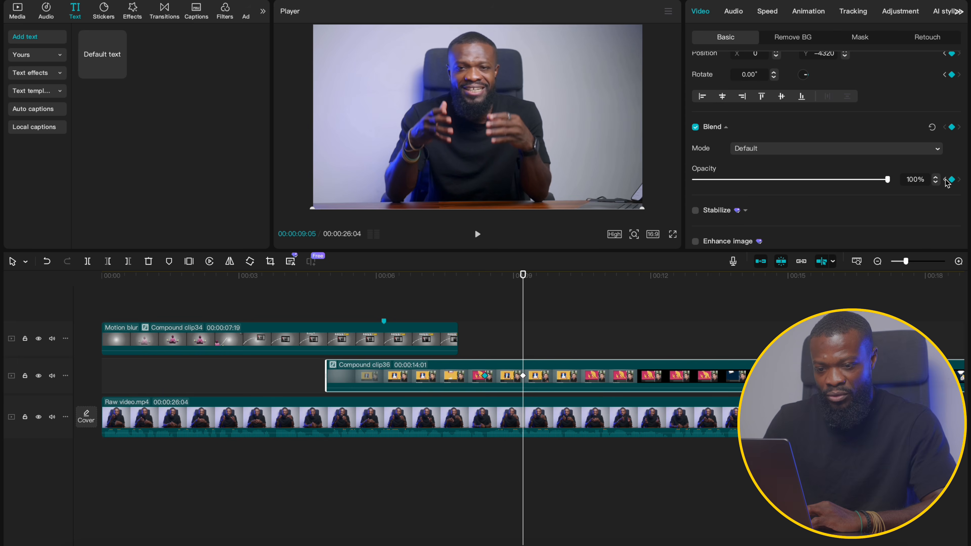
drag(853, 183, 561, 185)
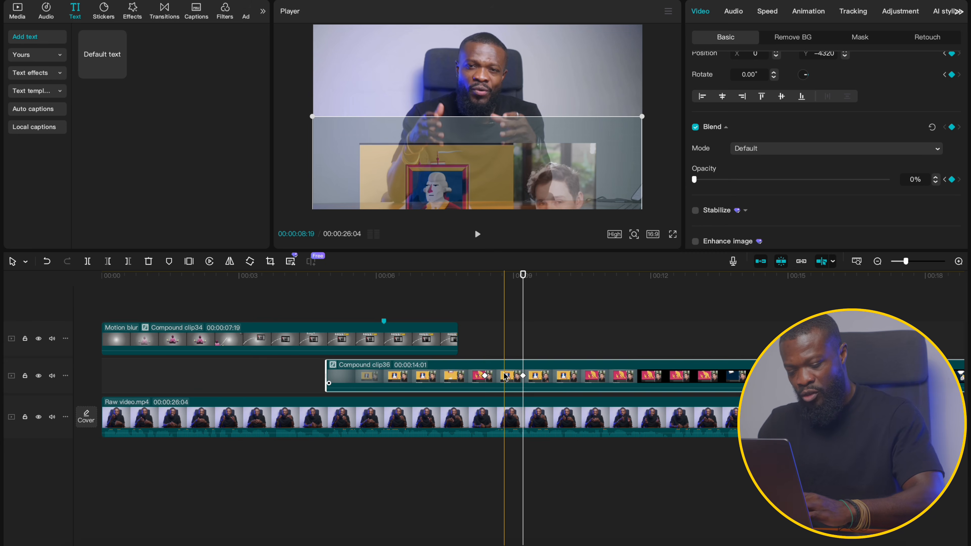
Show the combined clip's keyframe graphs and apply the Cubic Ease preset curve to its vertical position animation.
key(alt+k)
click(499, 407)
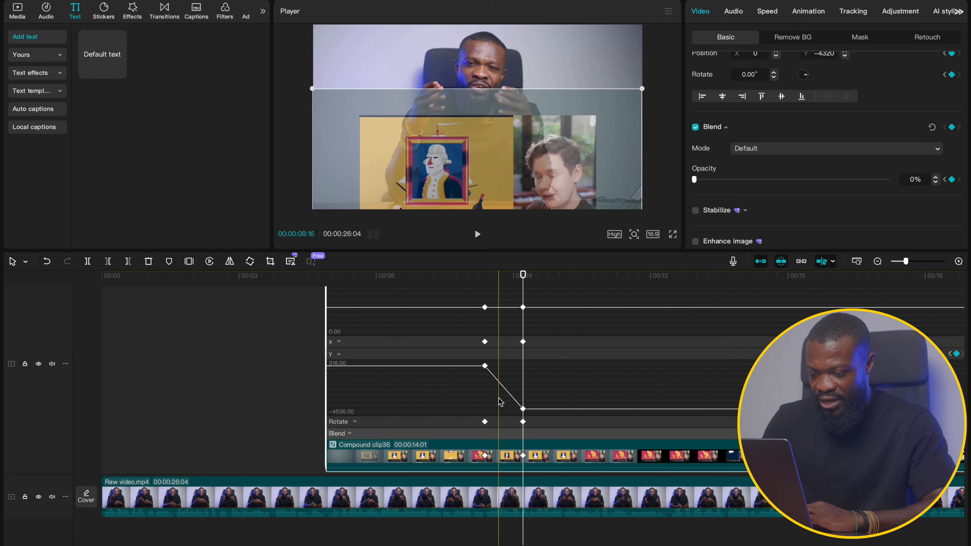
click(501, 384)
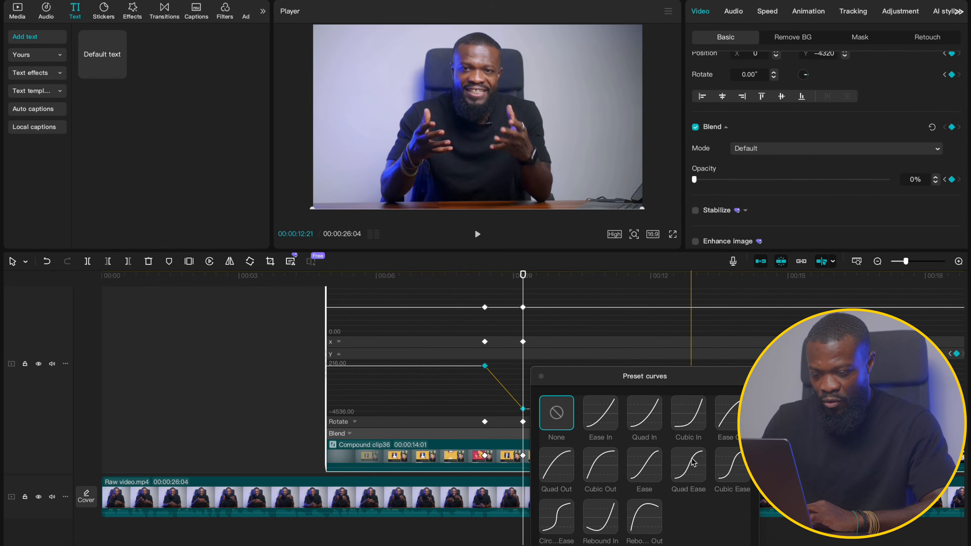
click(732, 464)
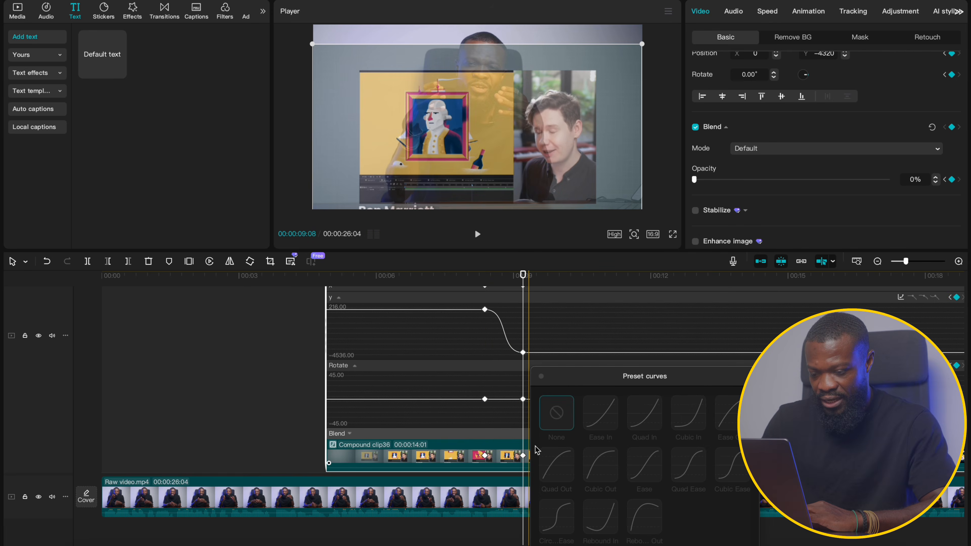
Apply the Ease preset curve to the combined clip's opacity fade and trim the clip's end to 00:00:09:14.
click(349, 434)
click(512, 419)
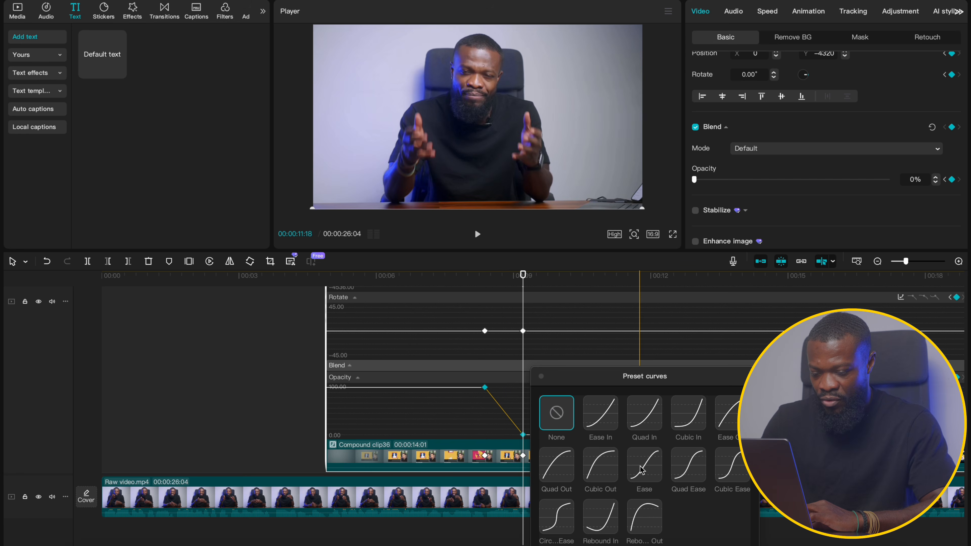
click(640, 466)
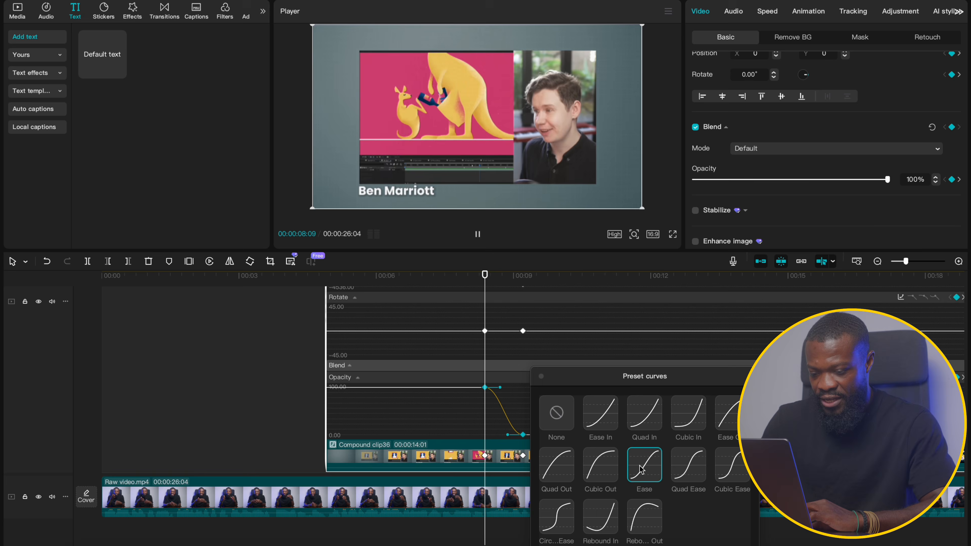
click(540, 376)
key(alt+k)
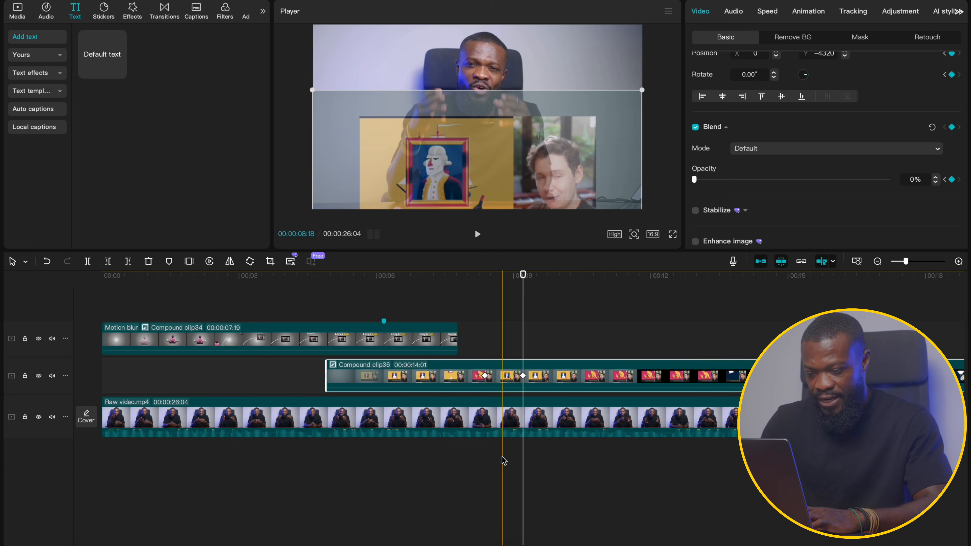
click(540, 276)
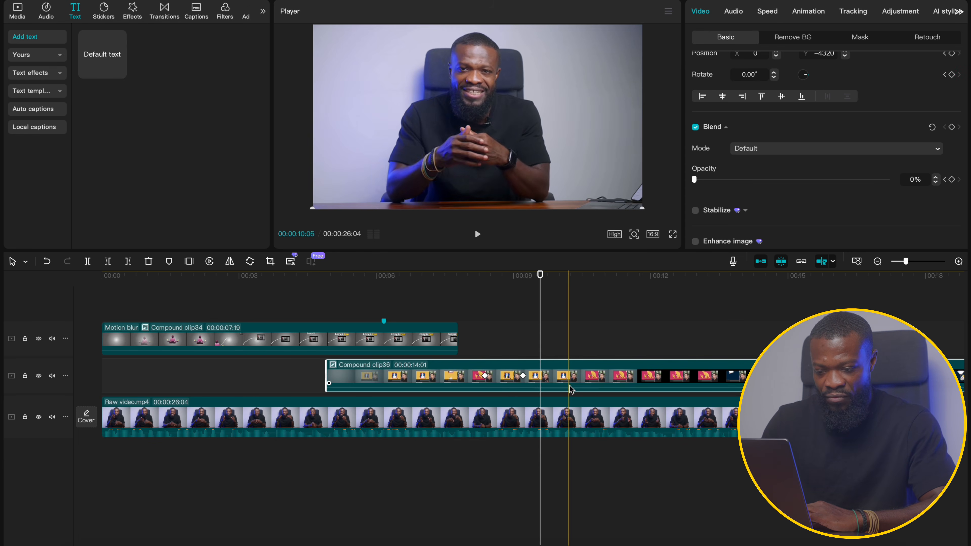
key(w)
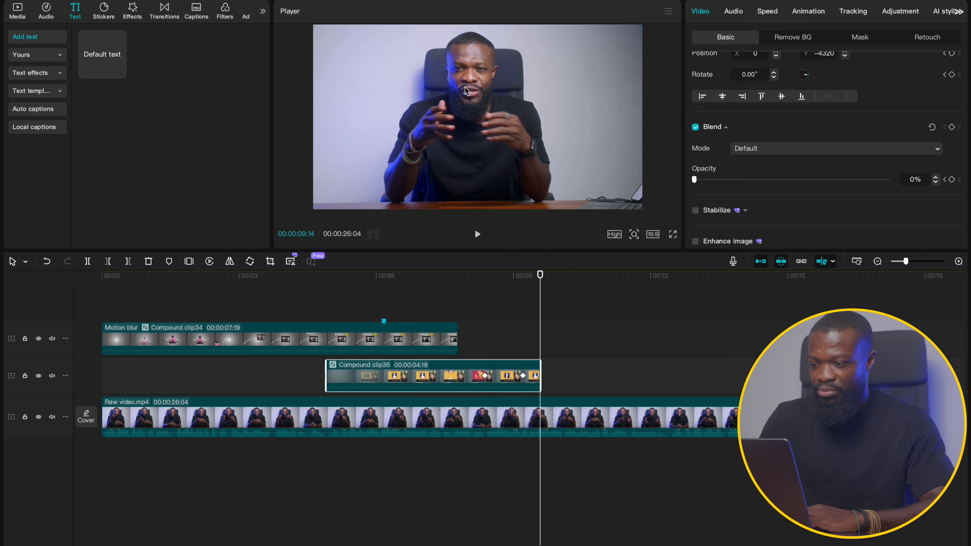
Place Black radial.png from the Assets folder on its own track between the combined compound clip and the raw video.
click(18, 11)
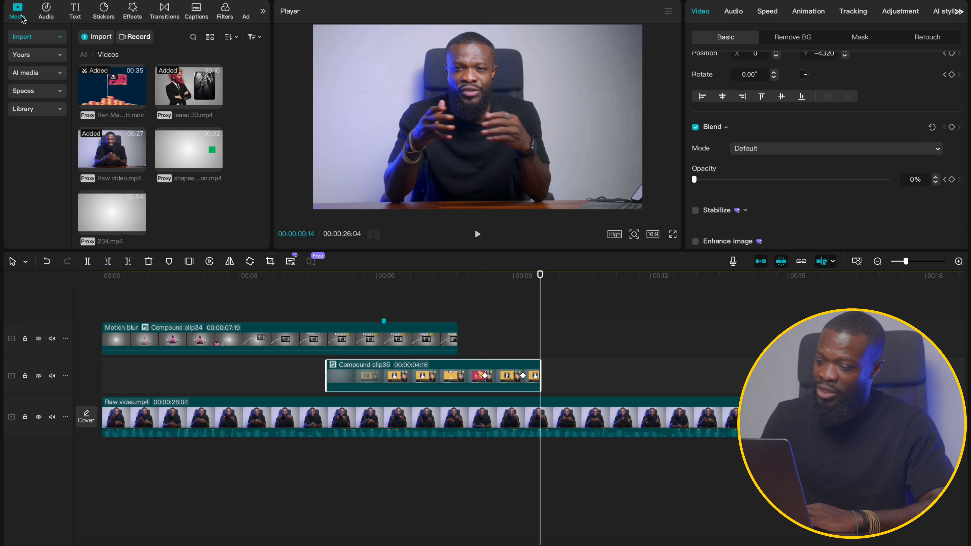
click(84, 56)
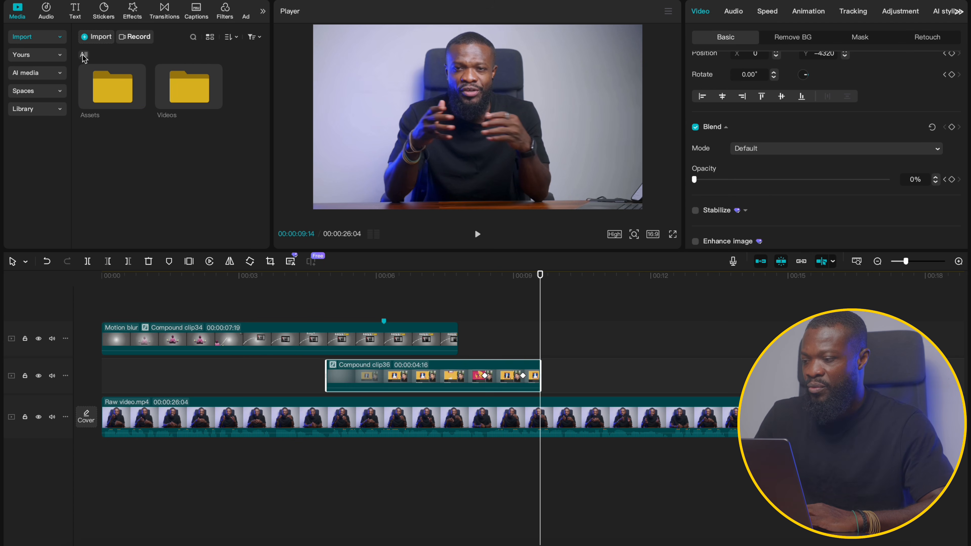
double_click(112, 98)
drag(188, 150, 466, 405)
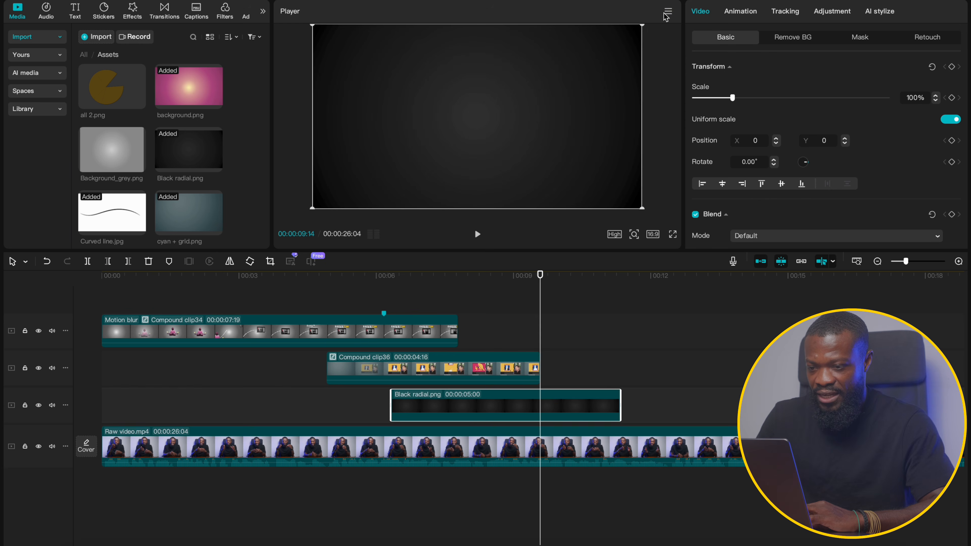
click(461, 294)
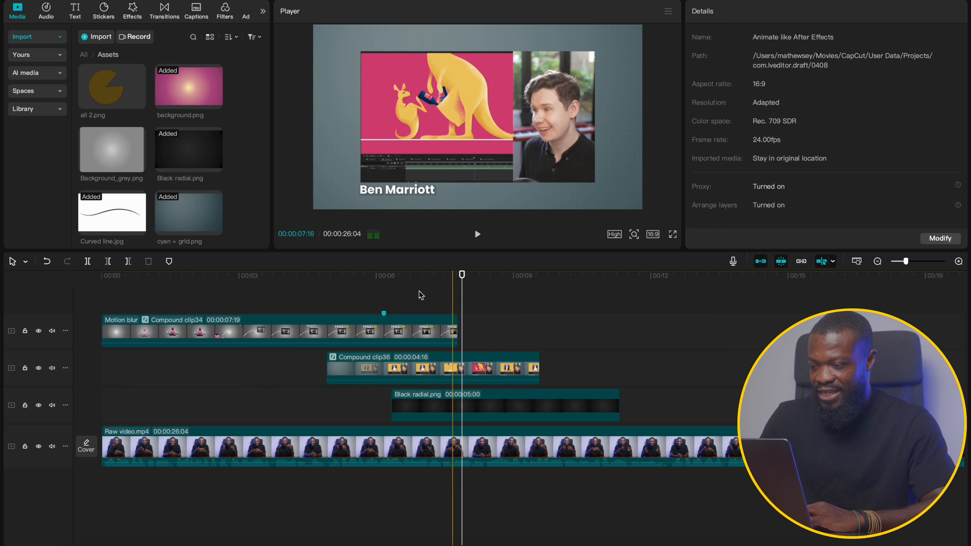
Generate auto captions in English and set the font of all captions to Poppins-Bold.
click(196, 12)
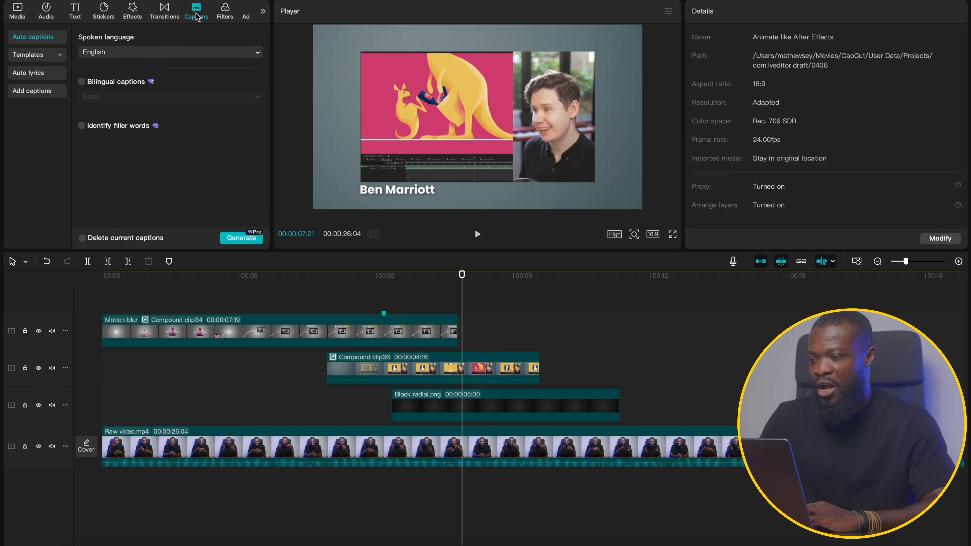
click(233, 239)
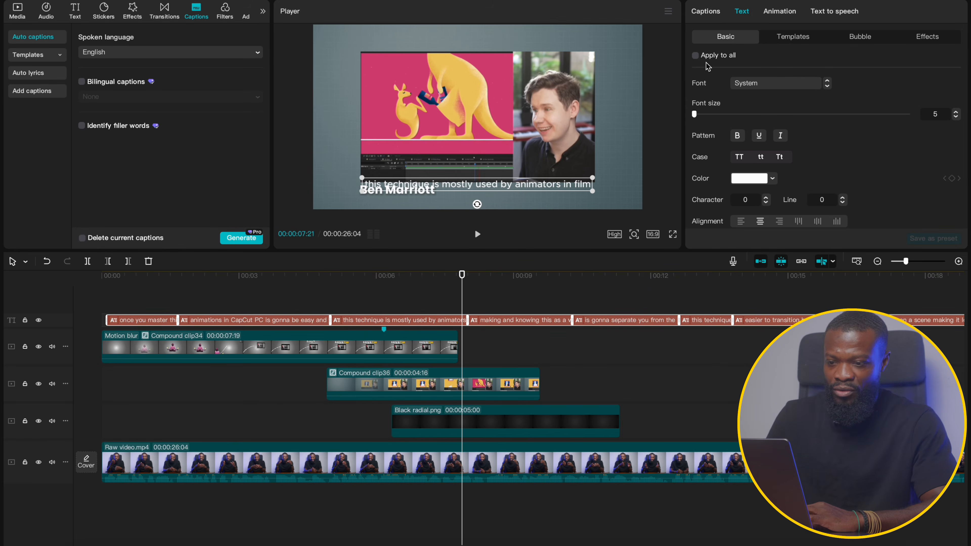
click(769, 84)
click(772, 215)
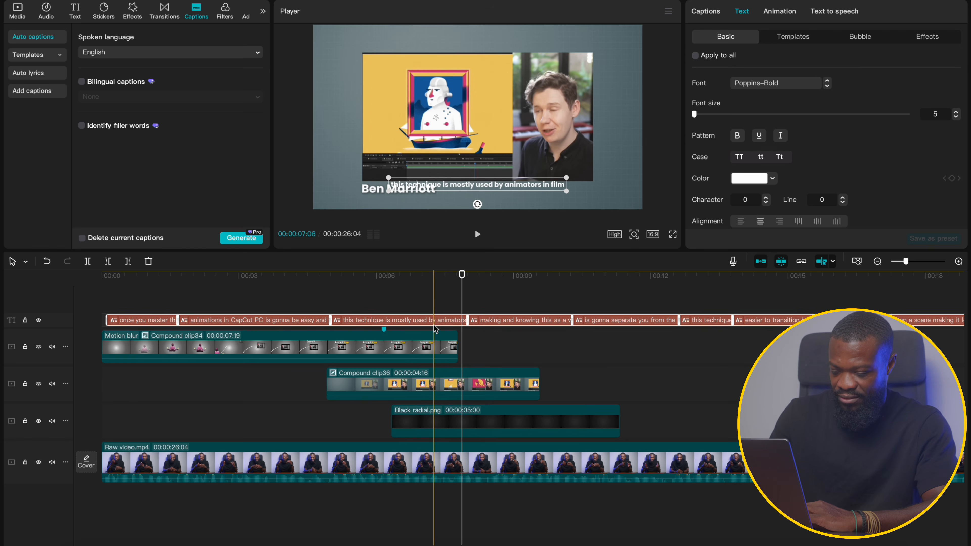
Disable all captions except "making and knowing this as a video editor" and move that one to a track directly above Black radial.png.
key(v)
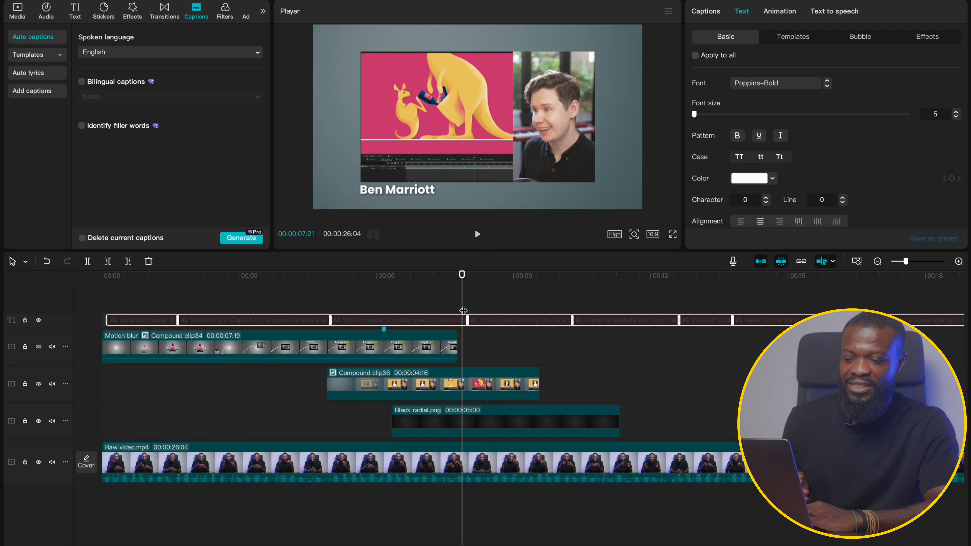
click(491, 305)
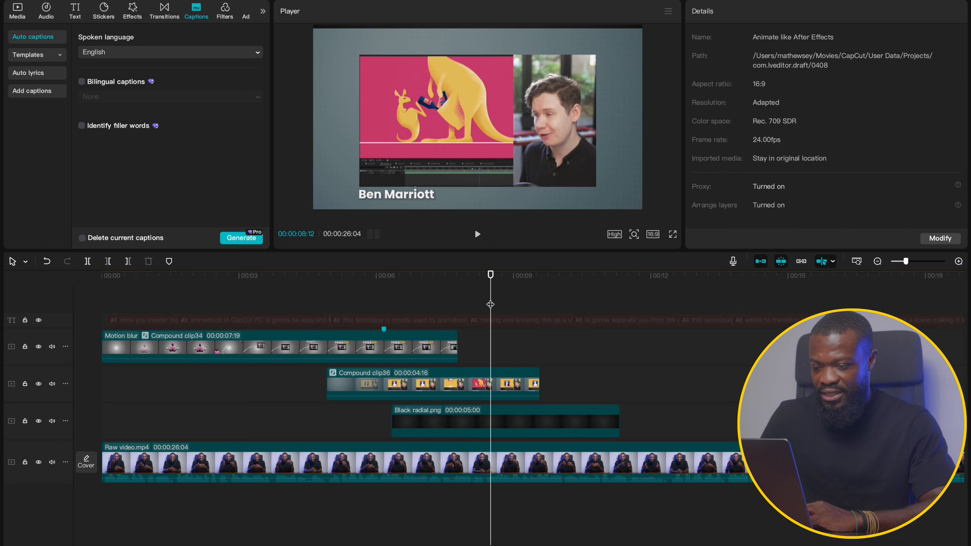
click(509, 323)
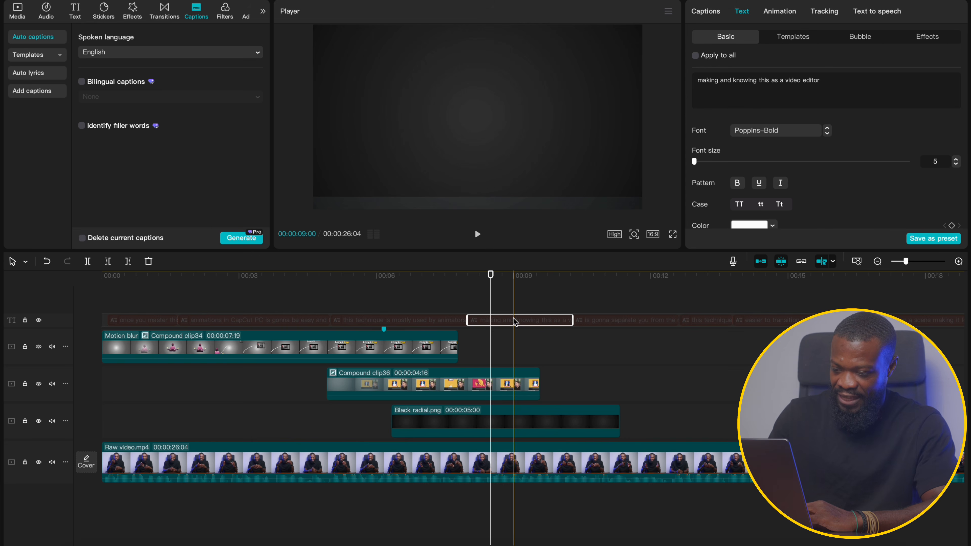
click(513, 322)
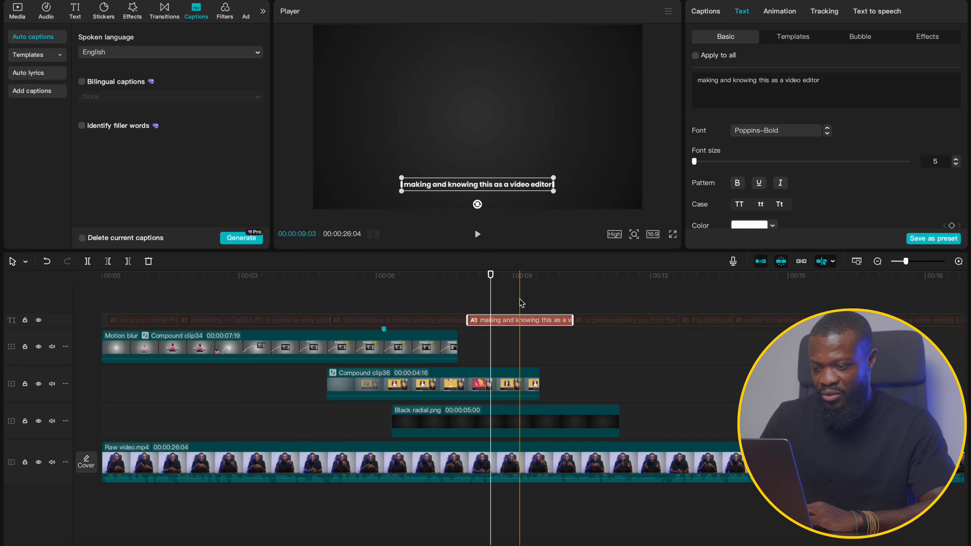
drag(500, 320, 499, 407)
Enlarge and centre the caption in the frame and change its text to "And knowing this as a Video Editor".
click(518, 274)
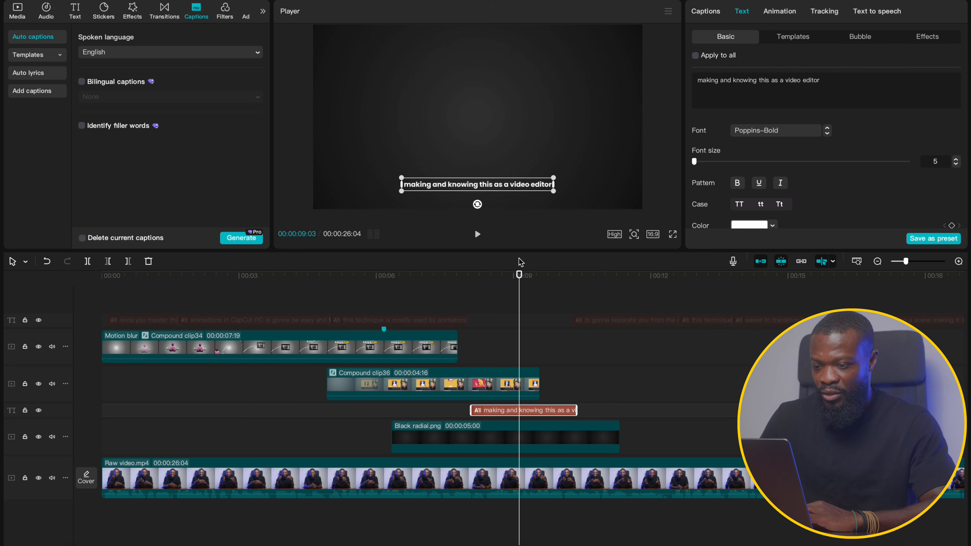
drag(514, 177, 595, 74)
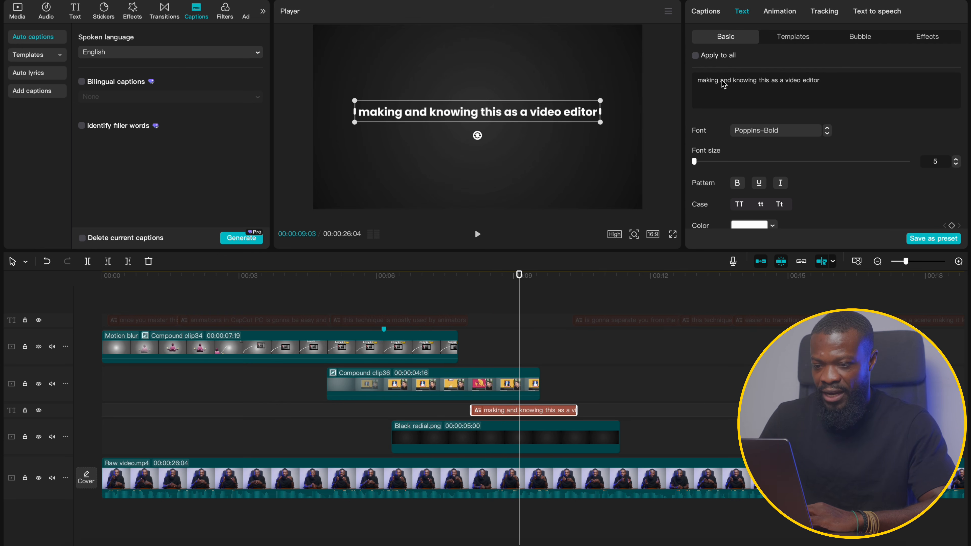
click(720, 80)
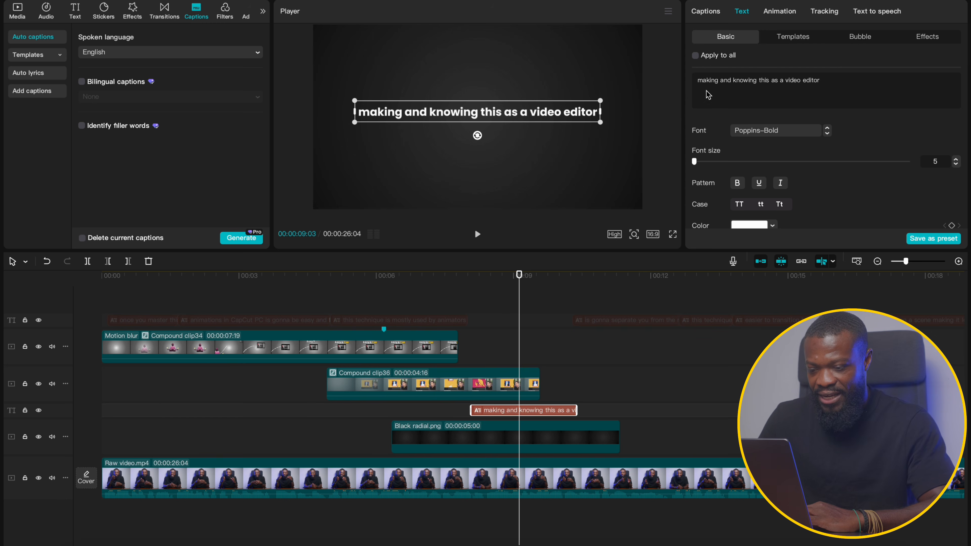
key(BackSpace)
key(BackSpace)
key(BackSpace)
key(BackSpace)
key(BackSpace)
key(BackSpace)
key(BackSpace)
key(BackSpace)
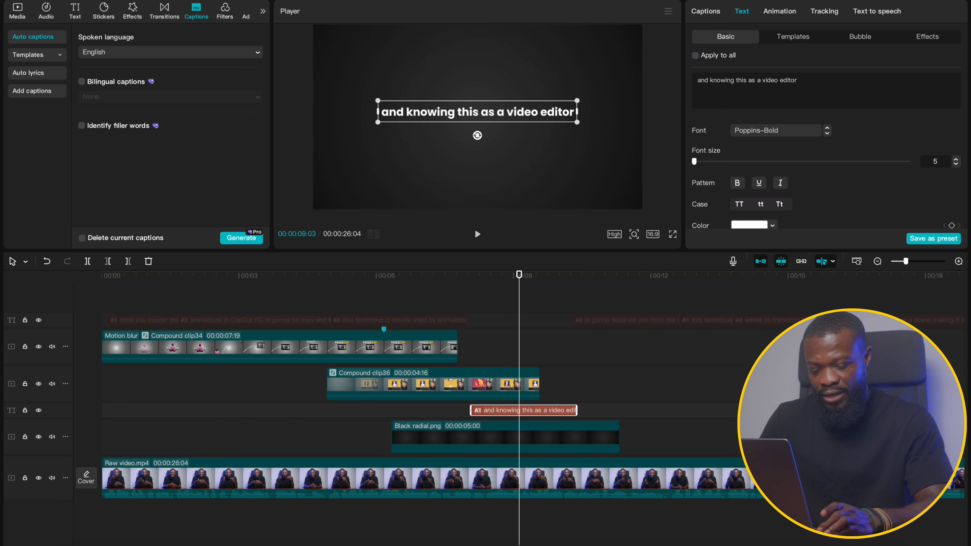
text(A)
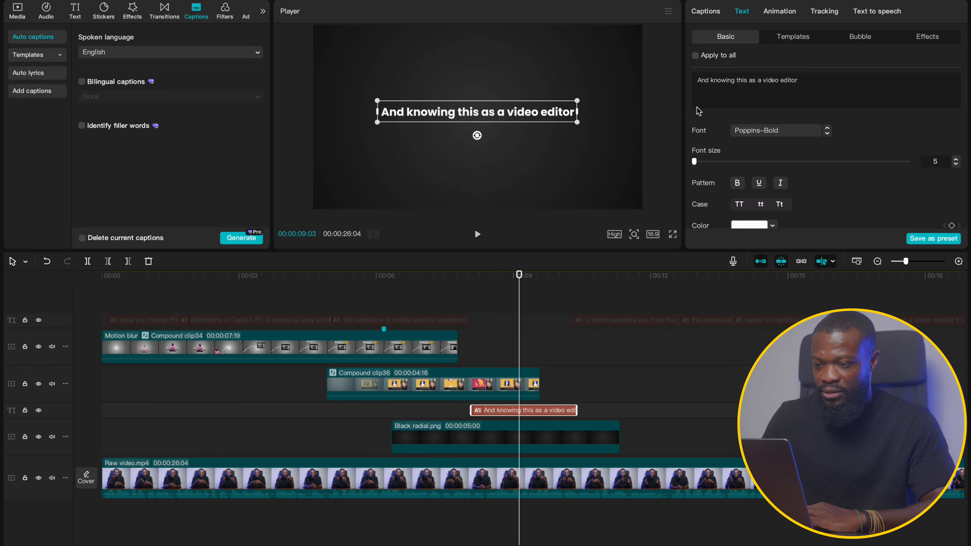
click(763, 81)
key(BackSpace)
text(V)
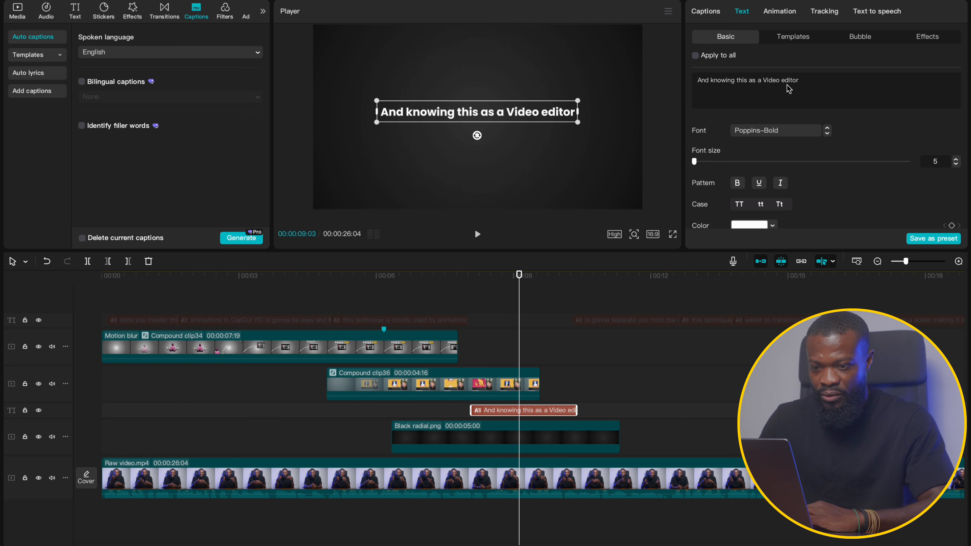
click(784, 81)
key(BackSpace)
text(E)
Colour the words "Video Editor" yellow and turn on a black shadow for the caption.
drag(799, 81, 766, 82)
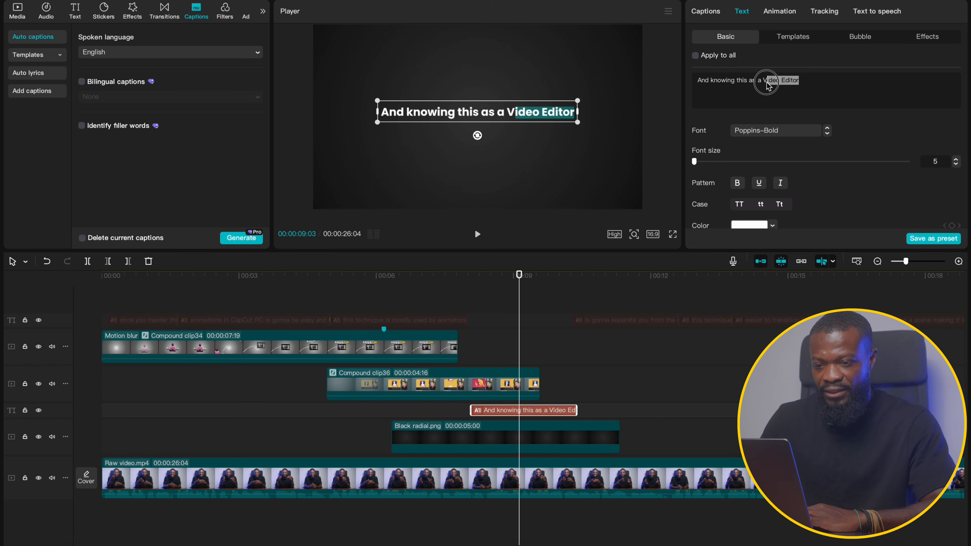
scroll(750, 193, down, 2)
click(749, 225)
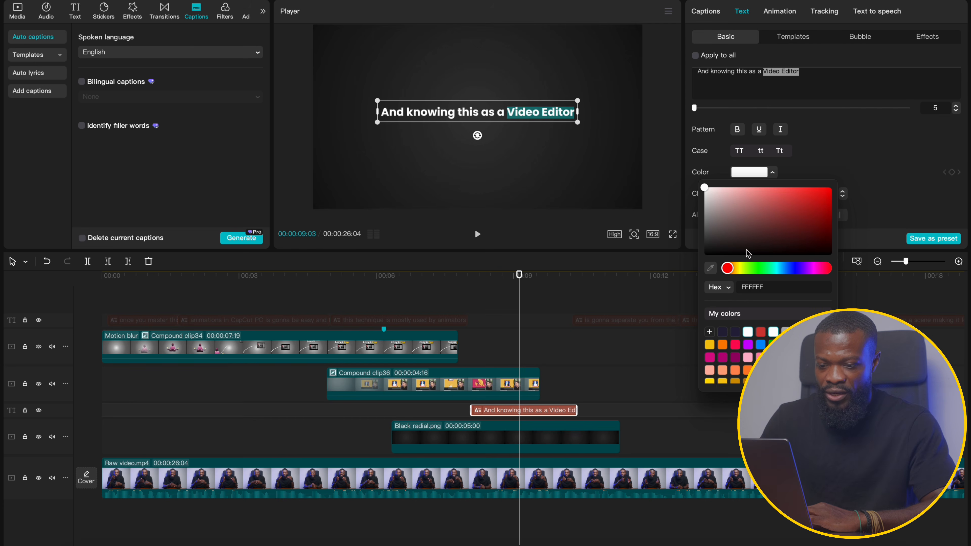
click(709, 346)
scroll(823, 151, down, 5)
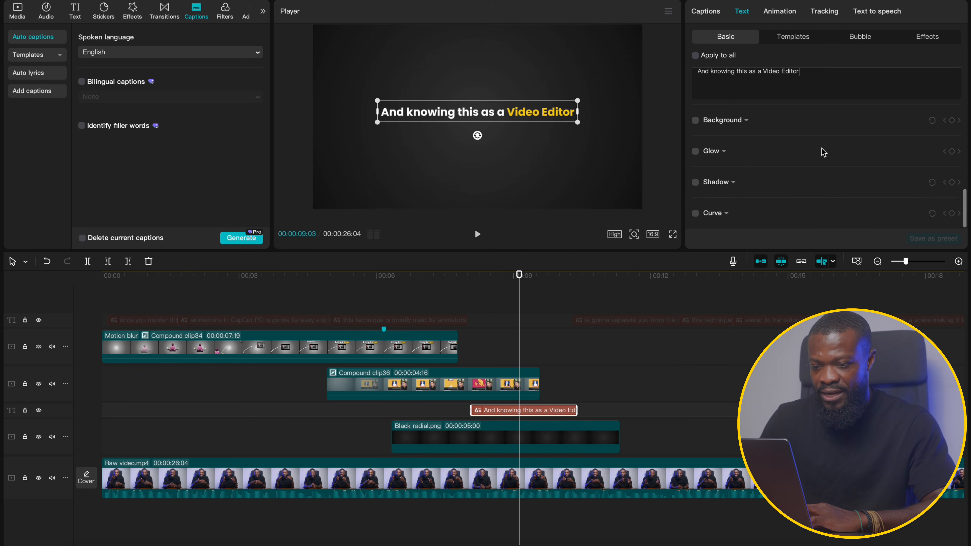
click(695, 183)
scroll(782, 174, down, 3)
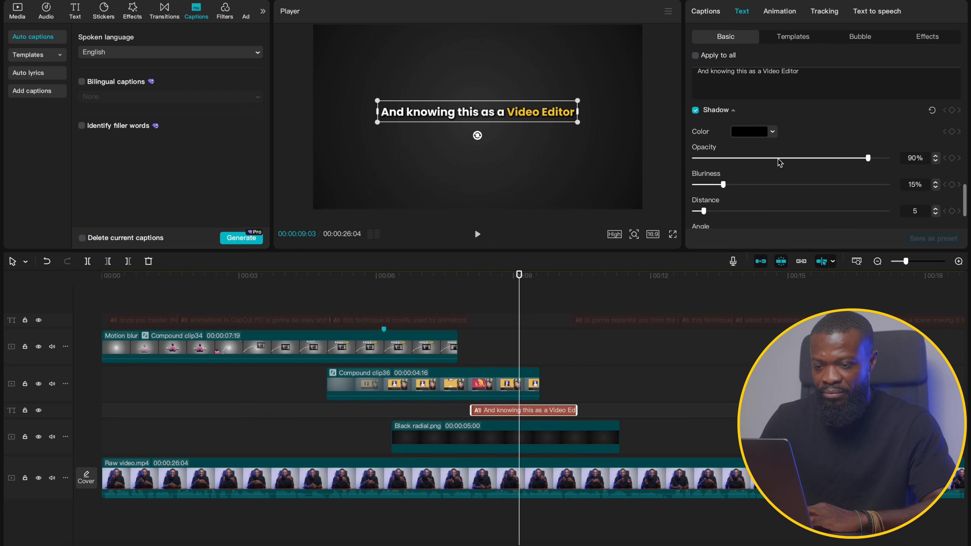
Break the caption so "Video Editor" sits on a second line and enlarge the caption in the frame.
scroll(765, 74, up, 3)
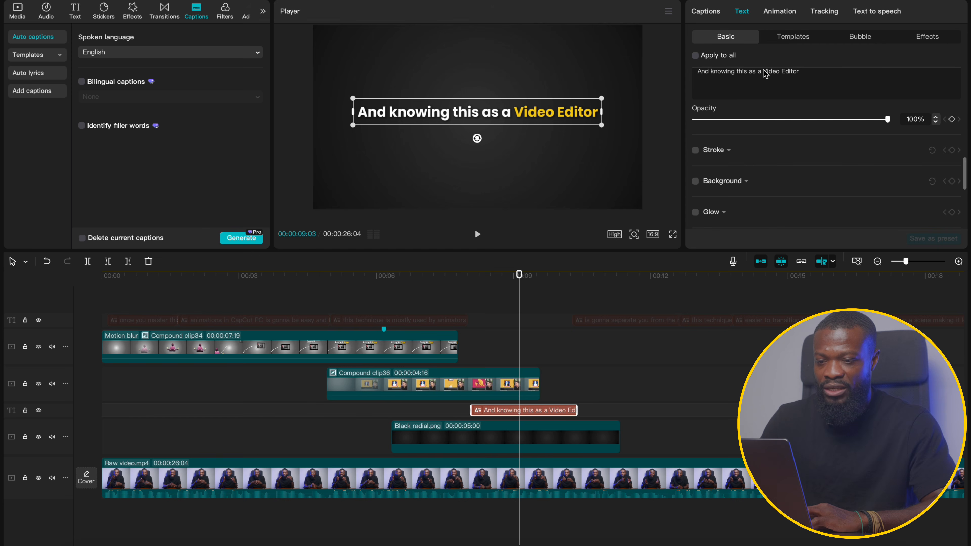
click(762, 71)
key(Return)
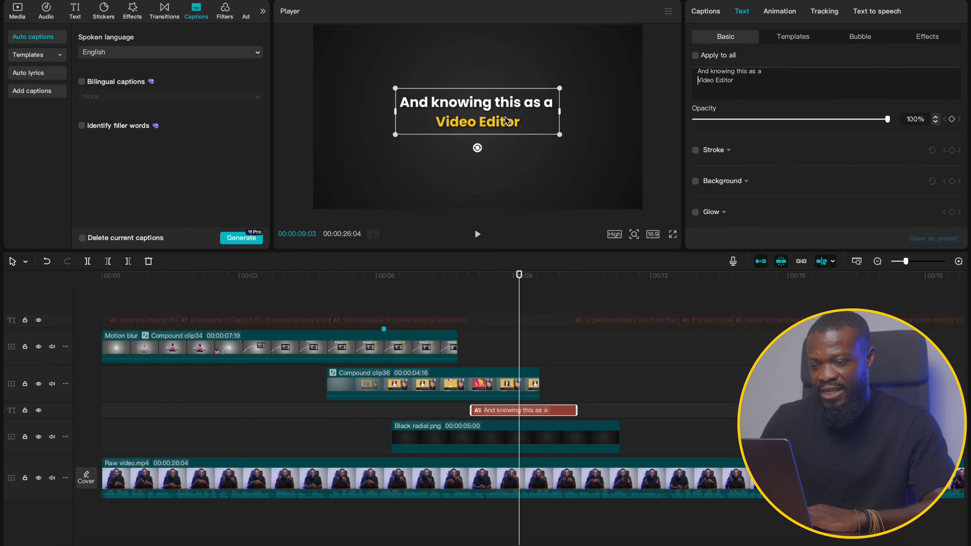
drag(559, 88, 635, 73)
click(721, 40)
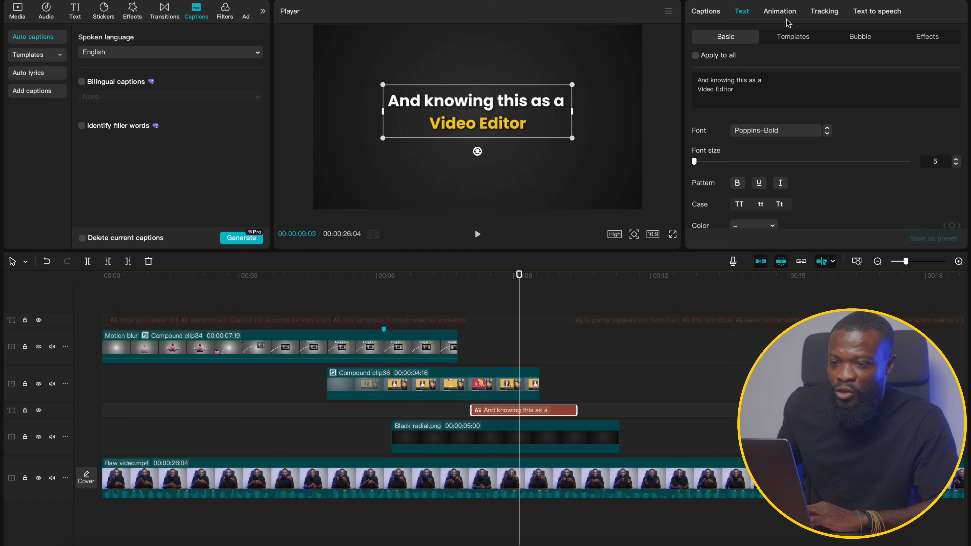
Apply the favourite Slide Up captions animation to the "And knowing this as a Video Editor" caption.
click(784, 12)
click(923, 40)
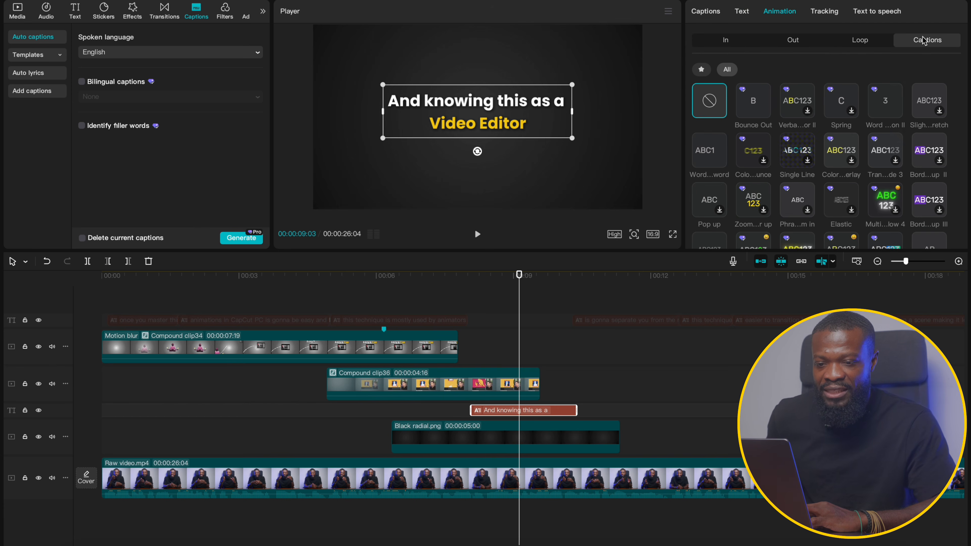
click(701, 70)
click(728, 70)
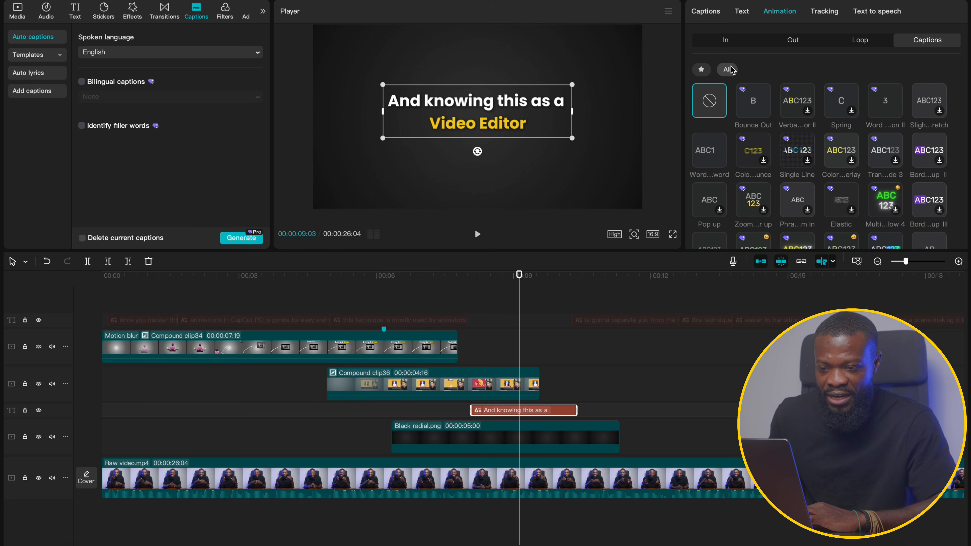
click(702, 71)
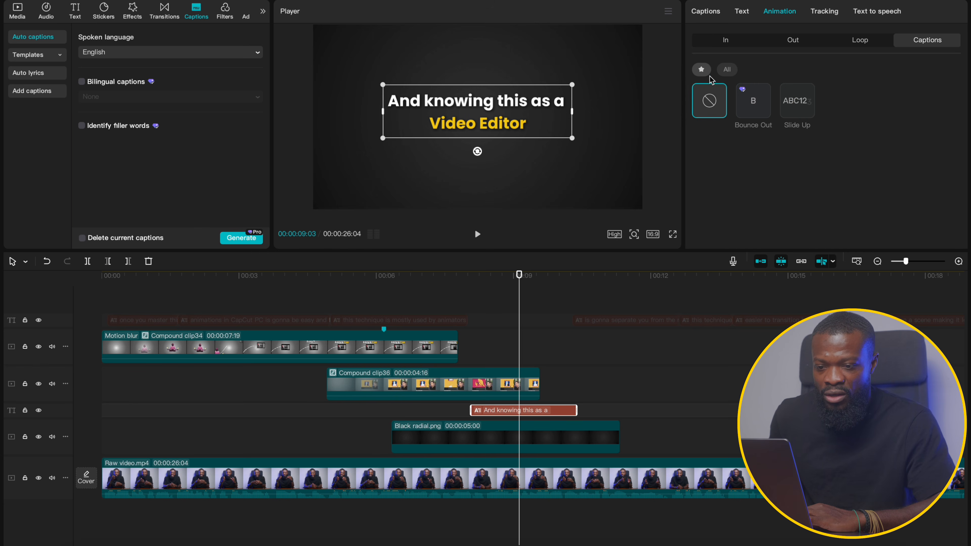
click(795, 104)
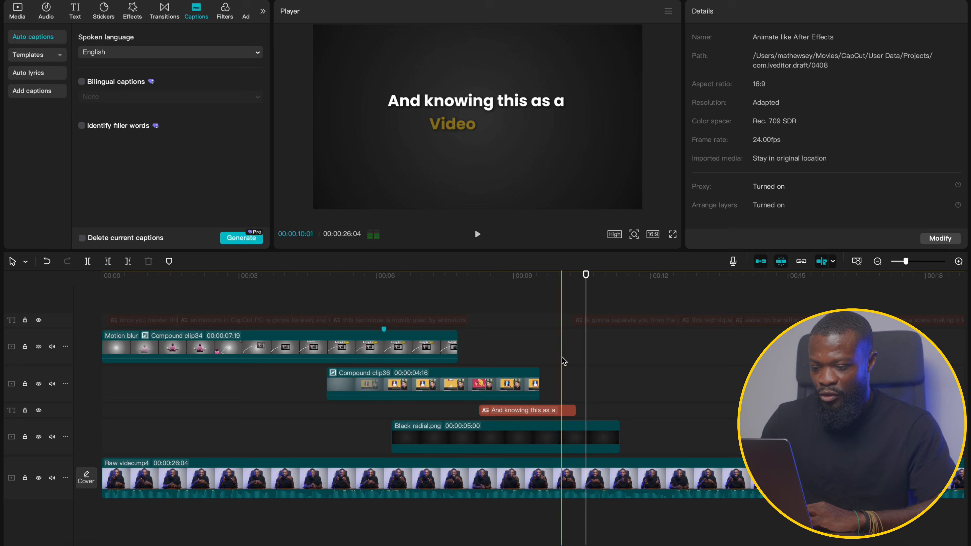
Convert the animated caption into a compound clip and insert a freeze frame at 00:00:10:08, once all its words are shown.
click(563, 361)
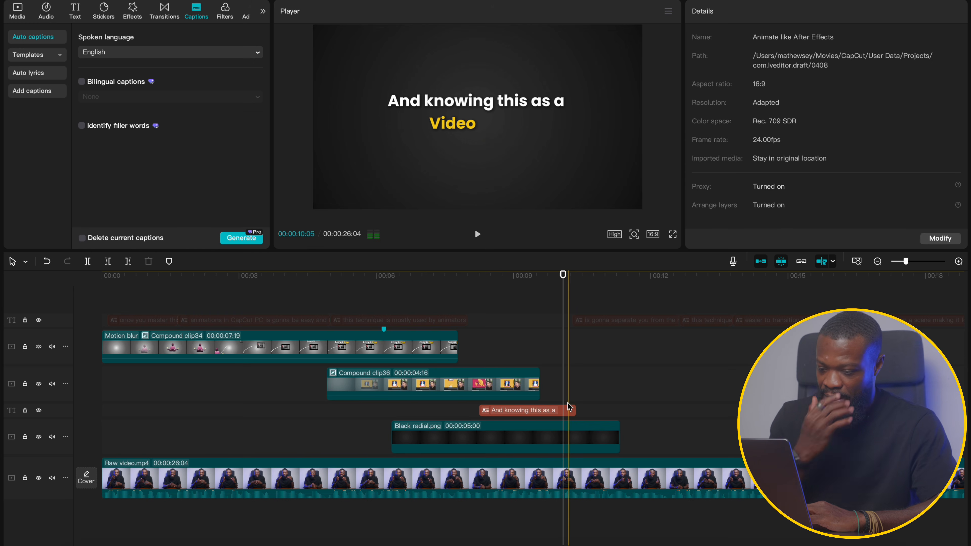
click(567, 412)
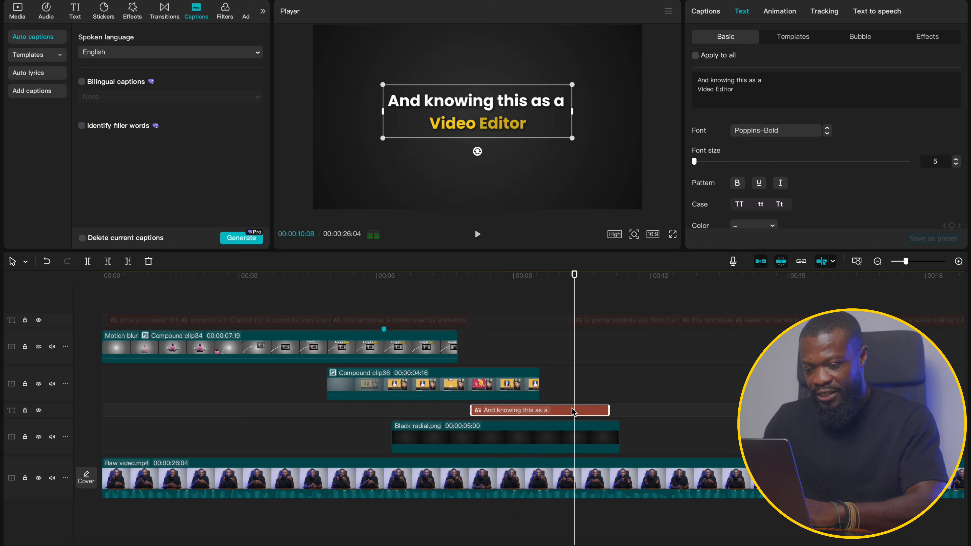
key(alt+g)
click(190, 261)
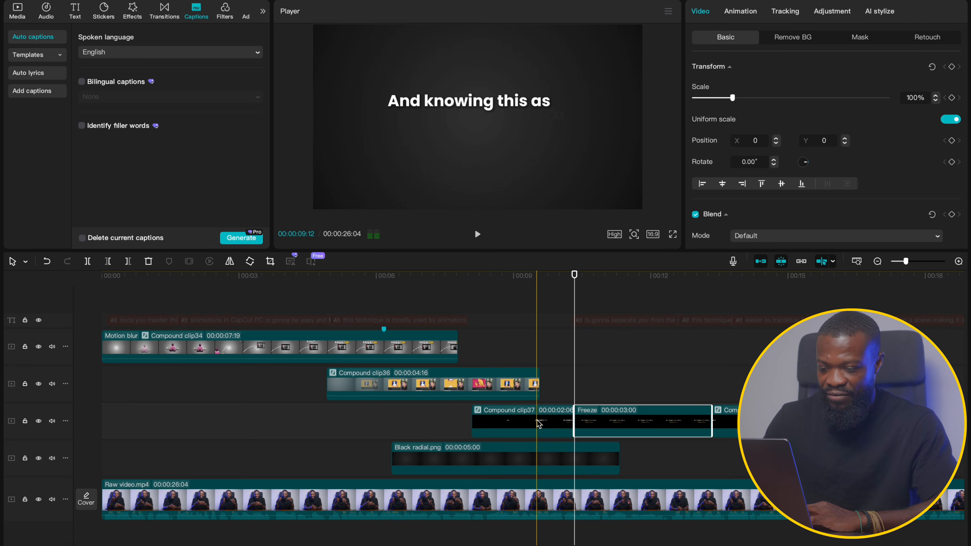
Remove the frozen caption's leftover part beyond the end of Black radial.png and play back the sequence from the start.
click(734, 421)
key(Delete)
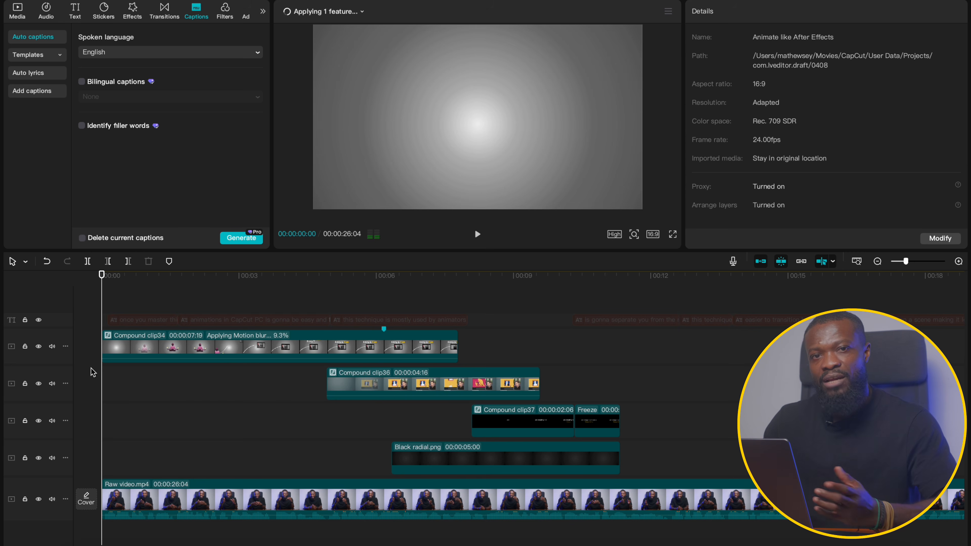
key(space)
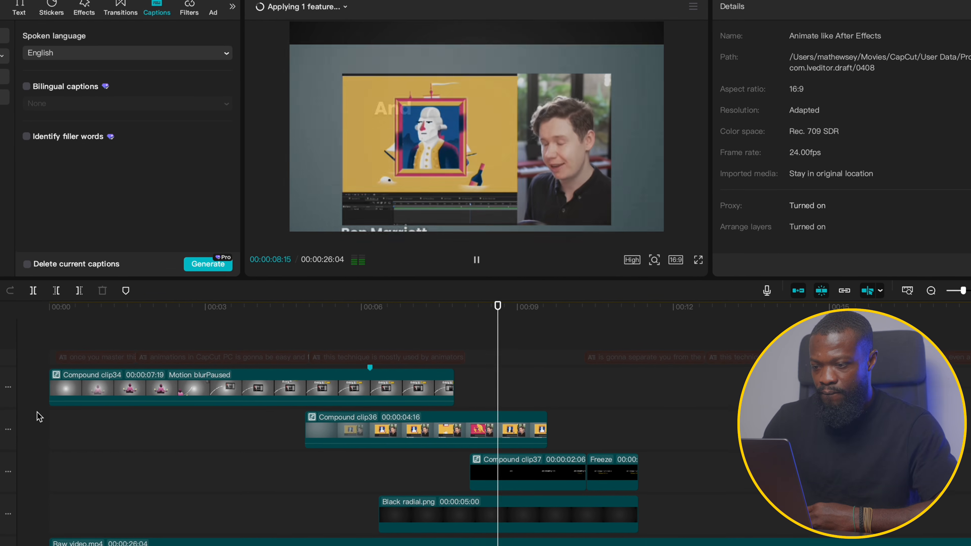
key(space)
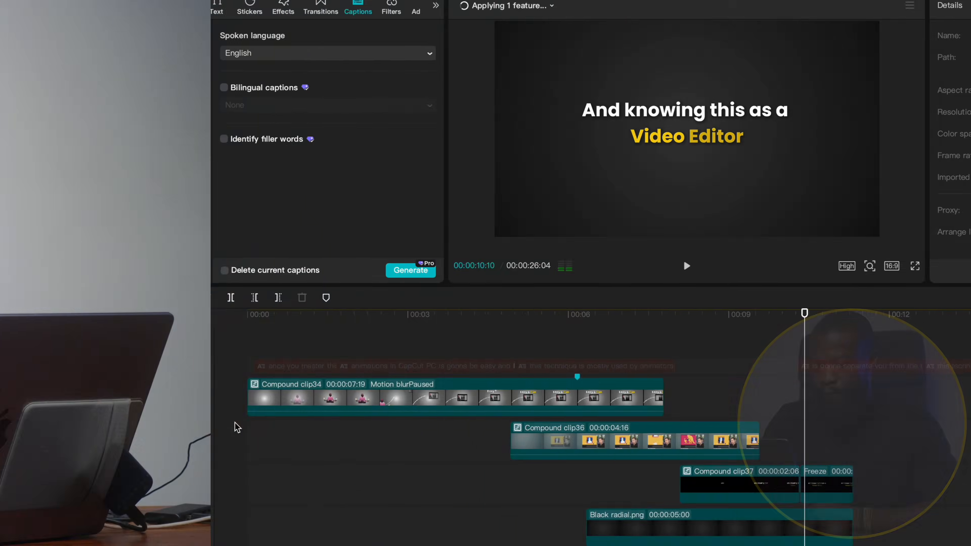